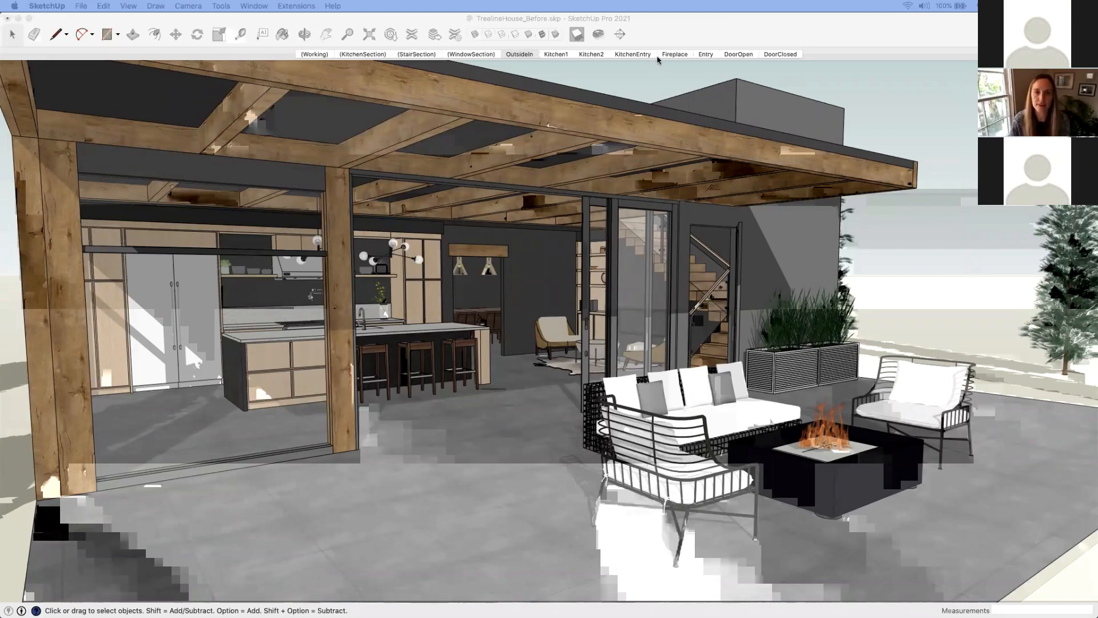
Switch to the Fireplace scene and bring the built-in bookshelf beside the fireplace wall into close view
click(672, 184)
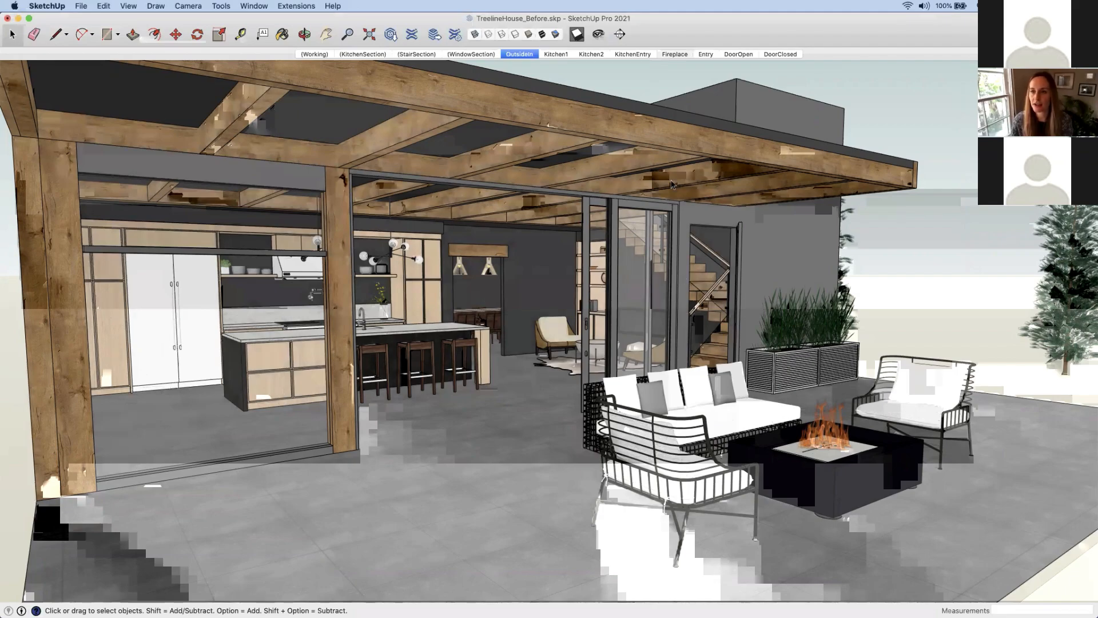
click(675, 53)
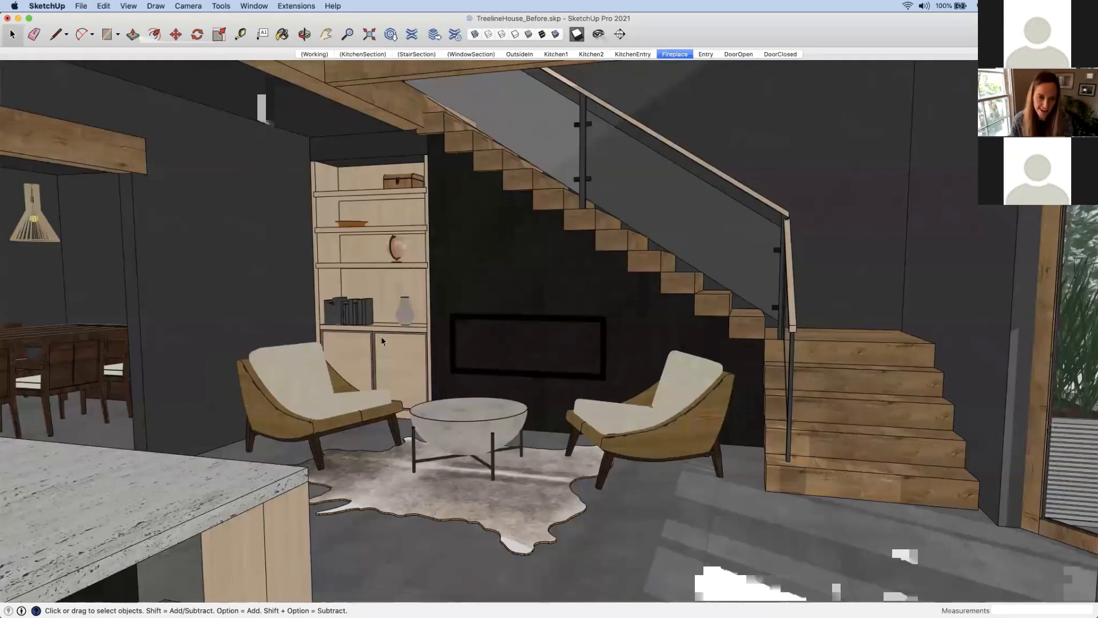
scroll(379, 289, up, 5)
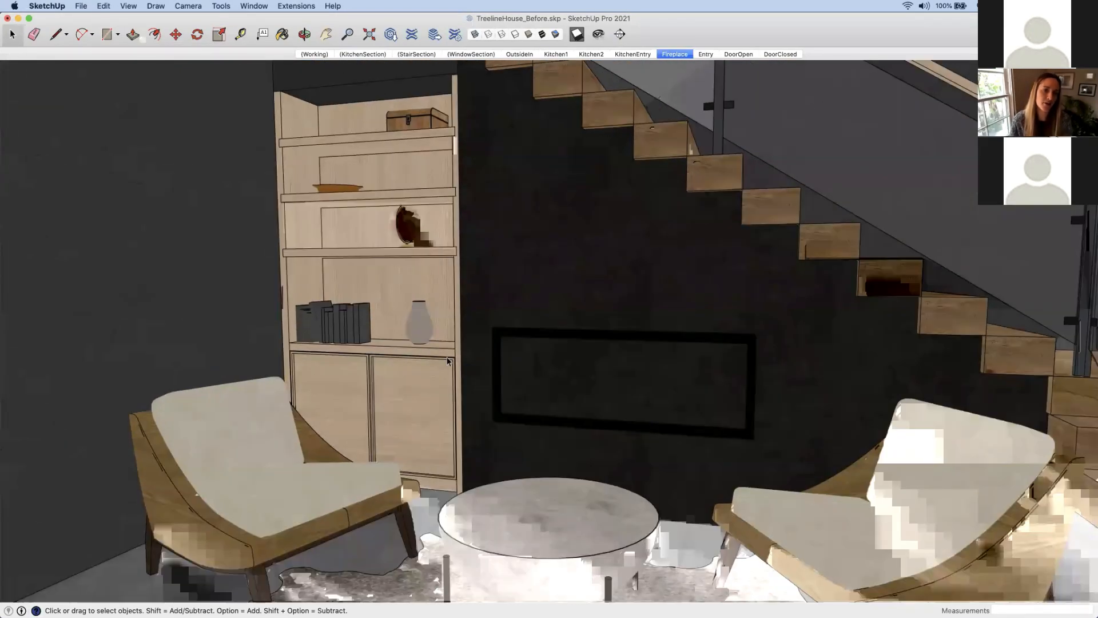
key(o)
drag(440, 364, 464, 367)
key(space)
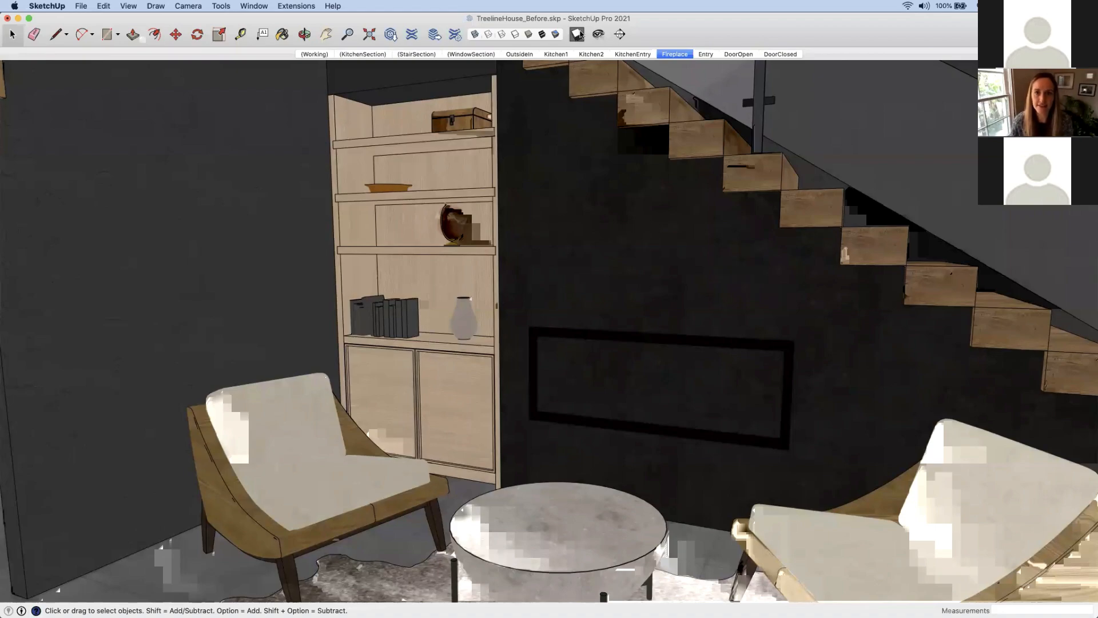
key(o)
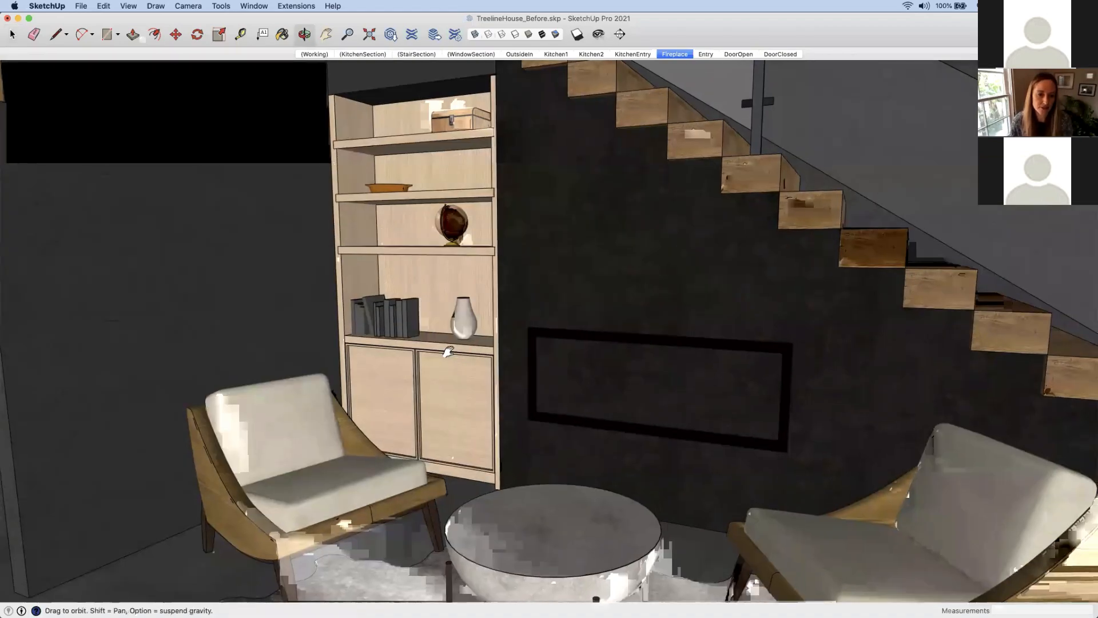
drag(460, 350, 491, 358)
shift+middle_drag(491, 358, 496, 368)
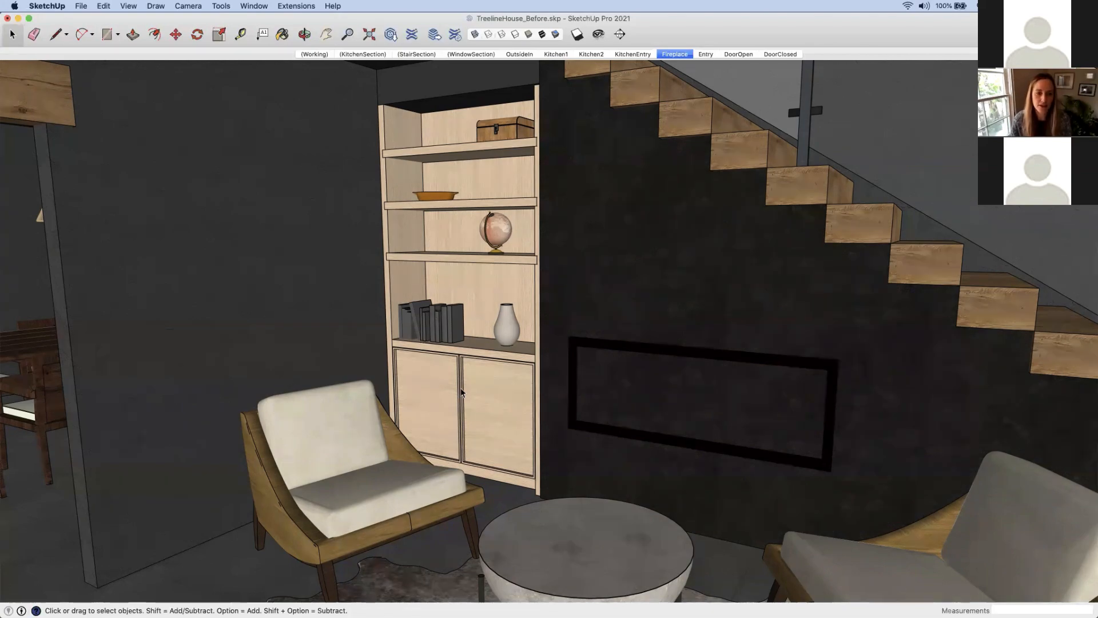
Open the bookshelf beside the fireplace for editing and isolate it by hiding the rest of the model
double_click(440, 389)
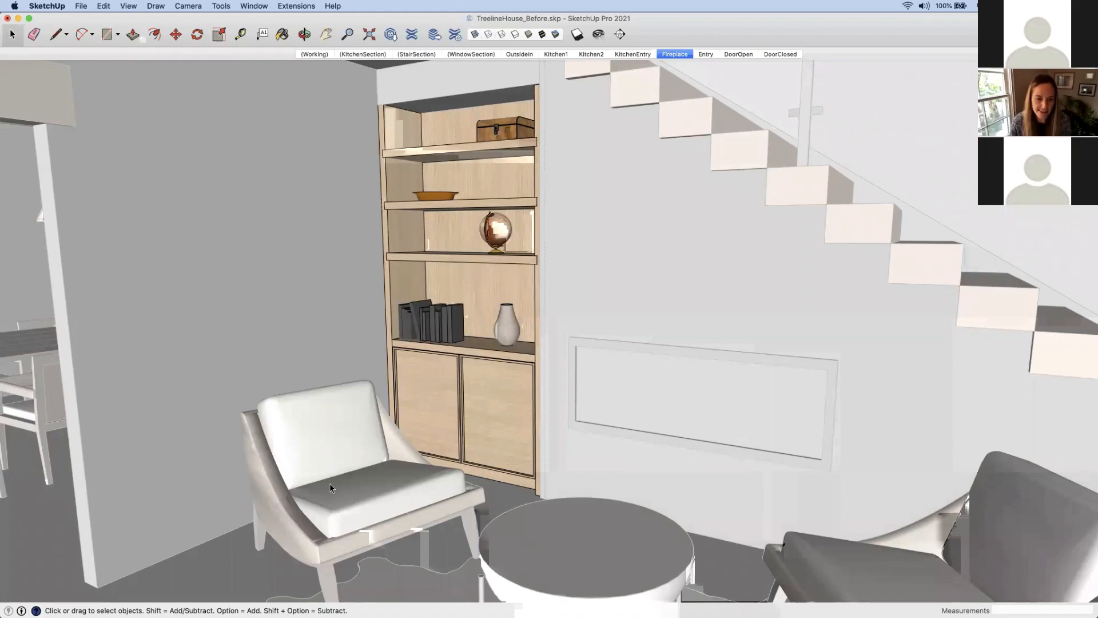
scroll(306, 351, up, 3)
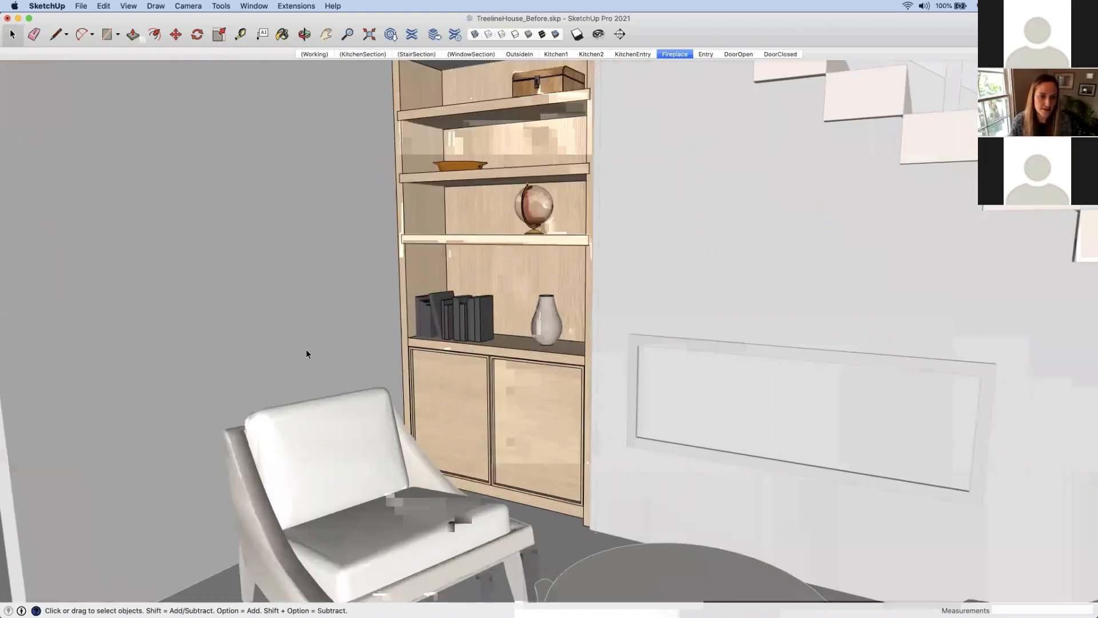
middle_drag(323, 379, 490, 349)
scroll(483, 347, up, 3)
middle_drag(583, 332, 433, 424)
scroll(415, 375, down, 3)
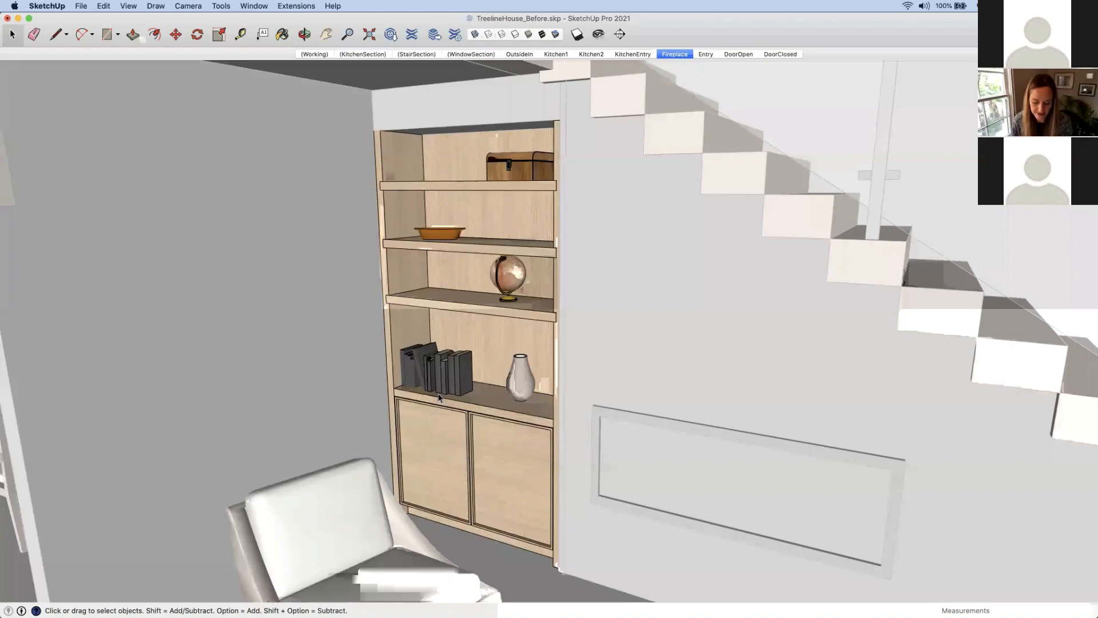
double_click(433, 424)
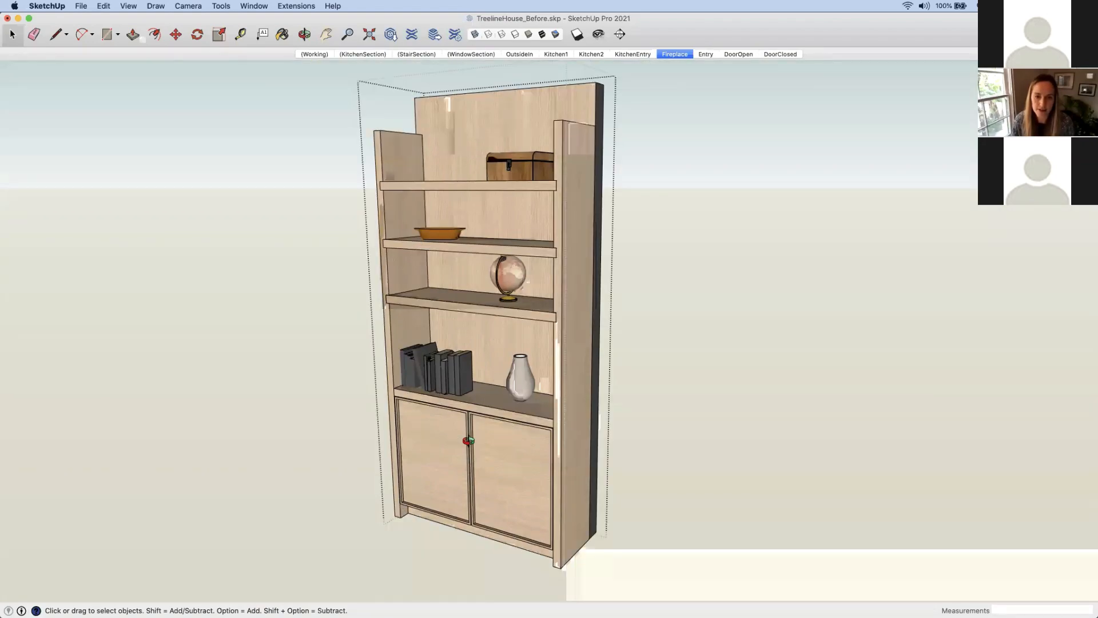
middle_drag(468, 440, 245, 502)
middle_drag(404, 458, 385, 432)
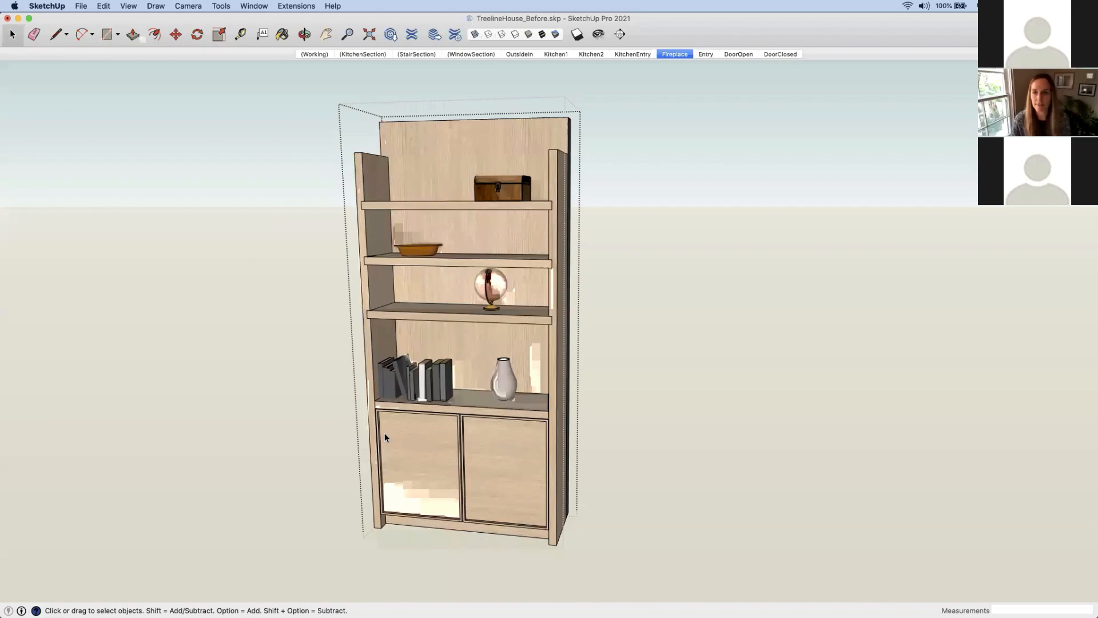
Open the shelving unit inside the bookshelf and delete its lower two-door cabinet
click(422, 428)
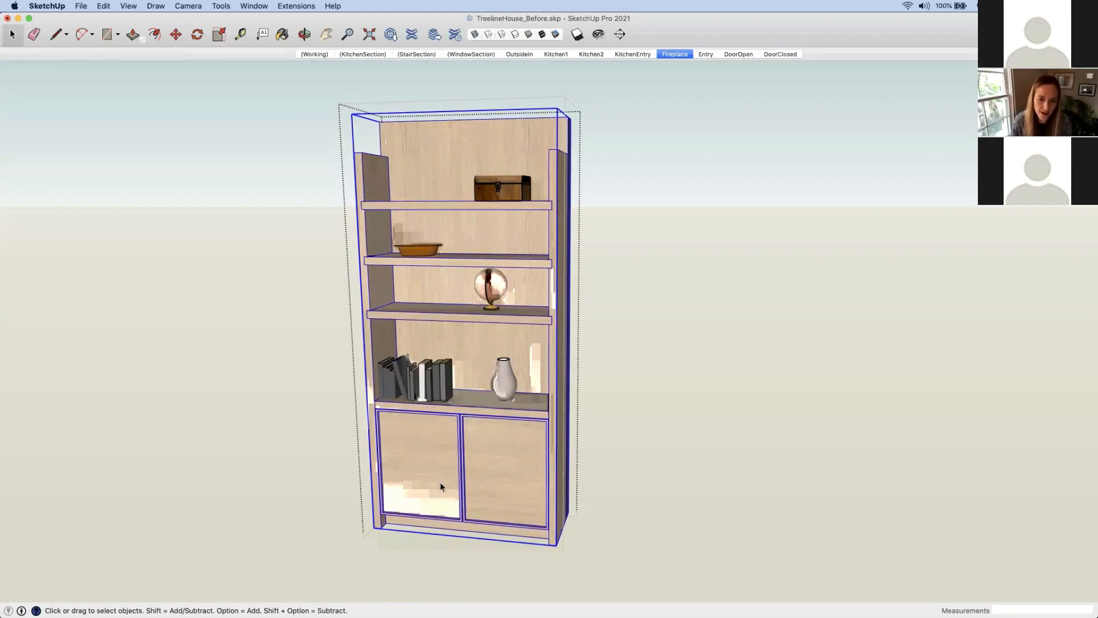
double_click(496, 433)
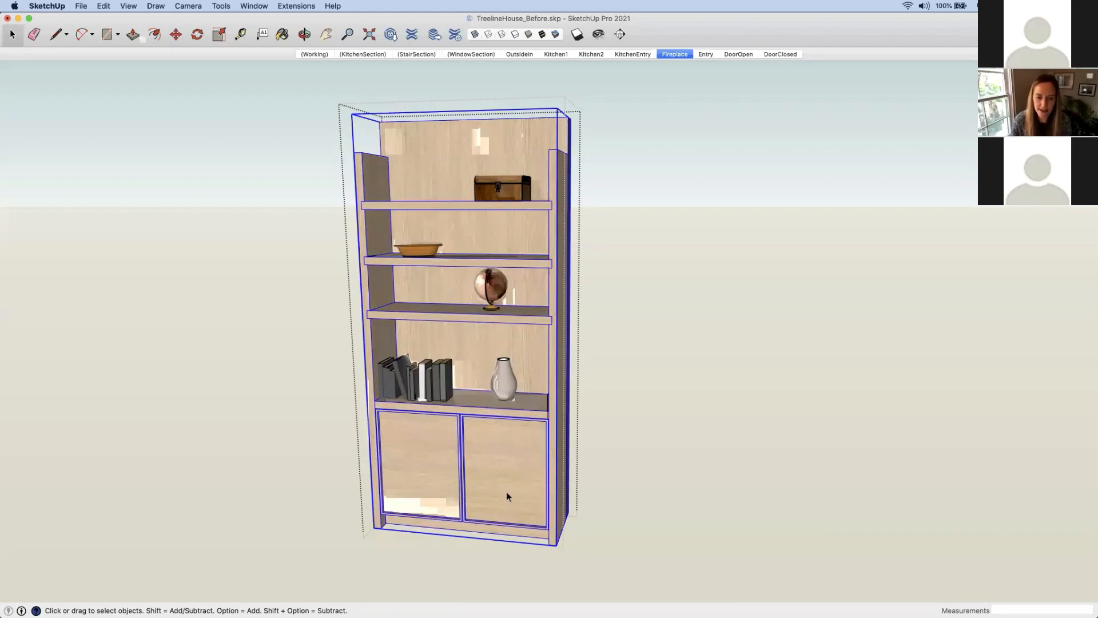
click(476, 462)
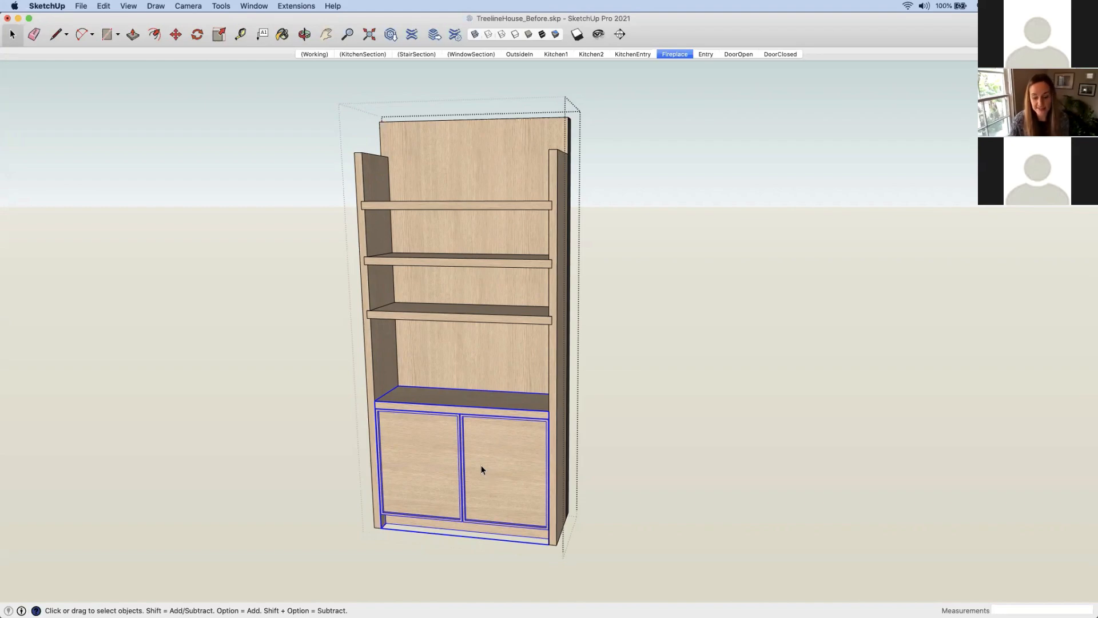
key(Delete)
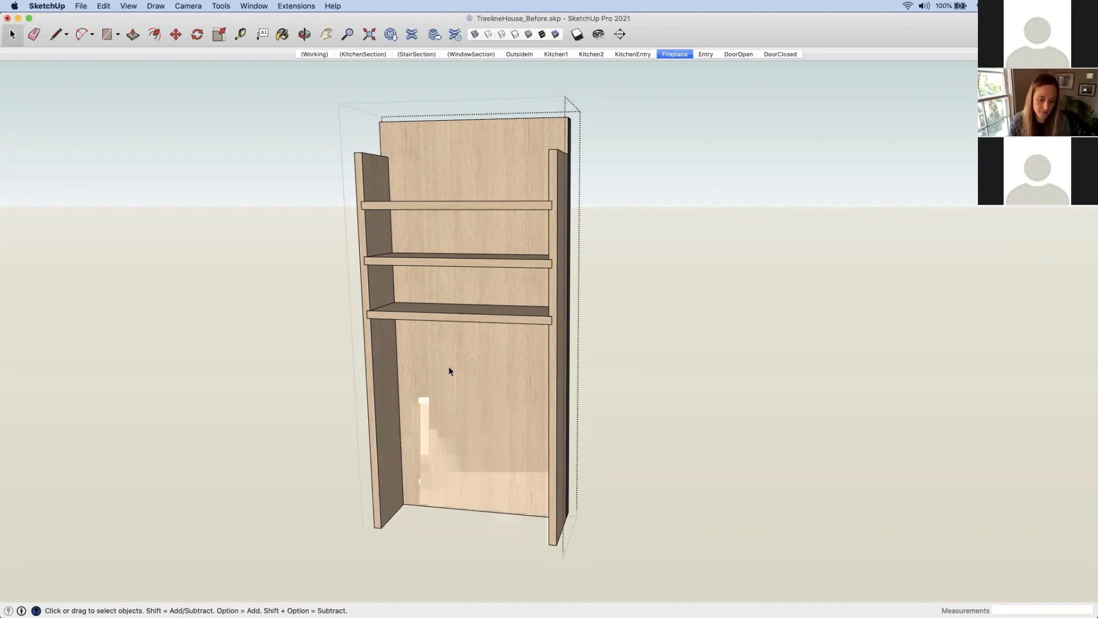
Erase the two lower shelves of the unit, keeping only the uppermost one
key(e)
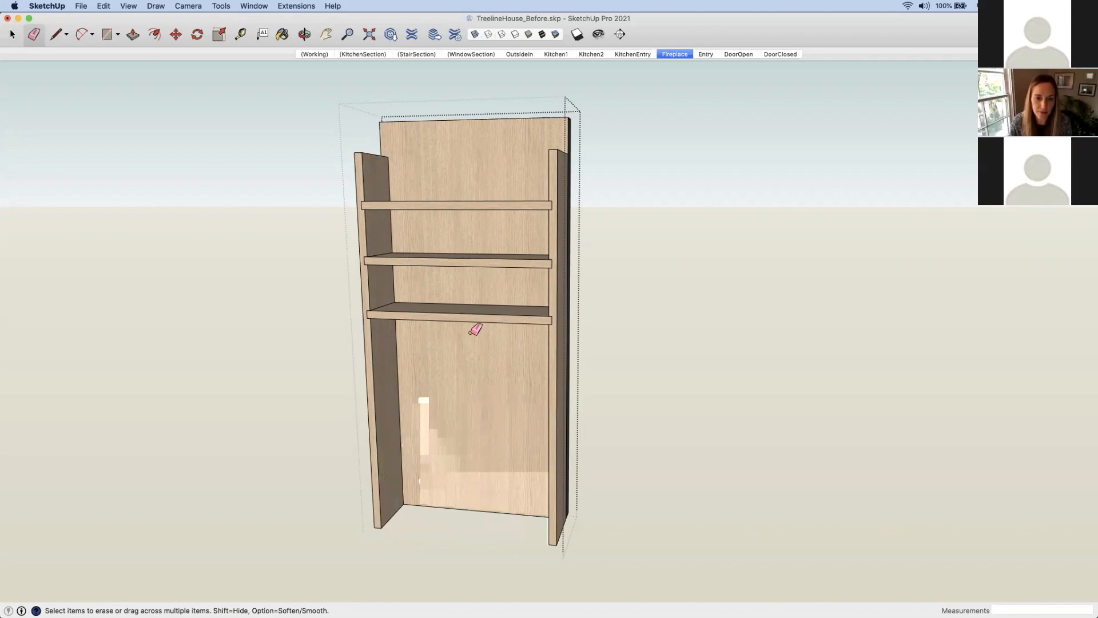
click(476, 308)
click(467, 260)
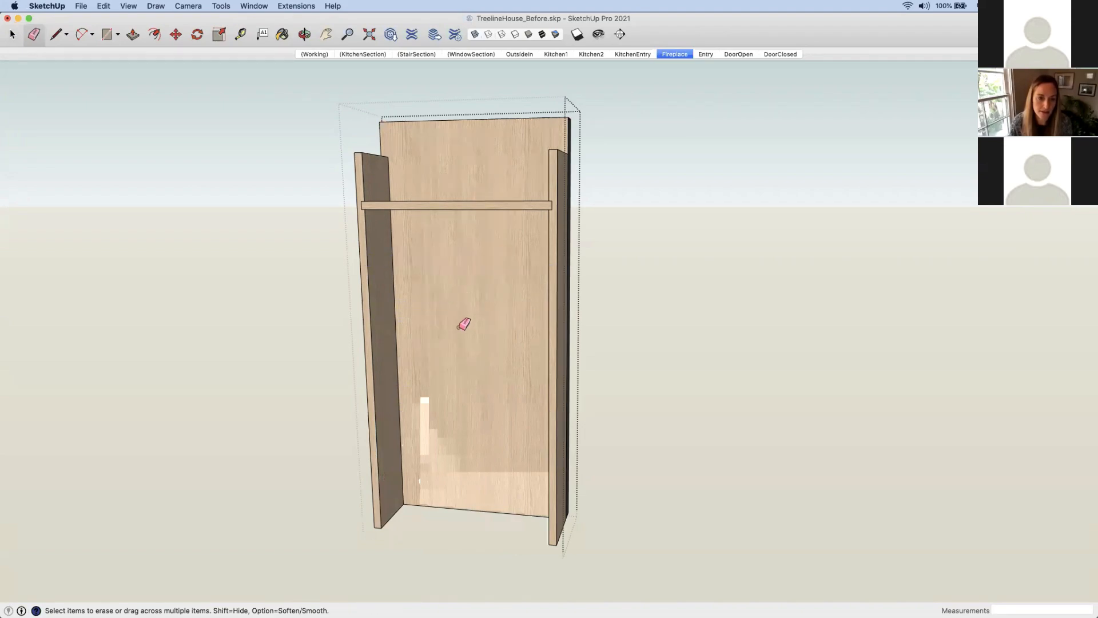
key(space)
Move the remaining shelf straight down about 87 5/16" so its upper front corner meets the bottom of the side panels
click(453, 205)
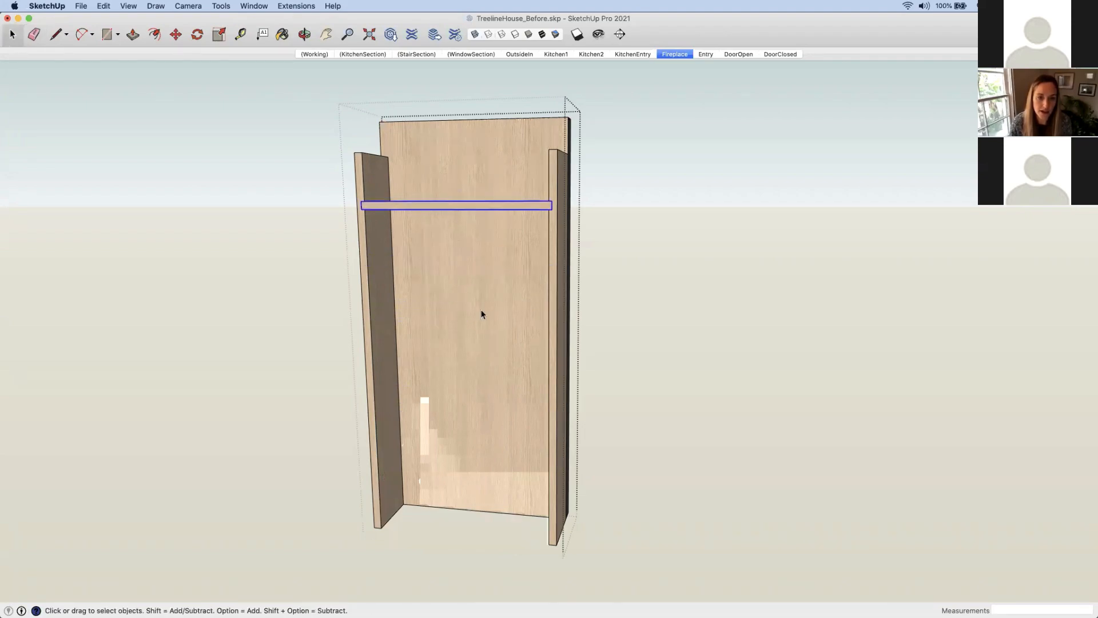
middle_drag(500, 413, 456, 444)
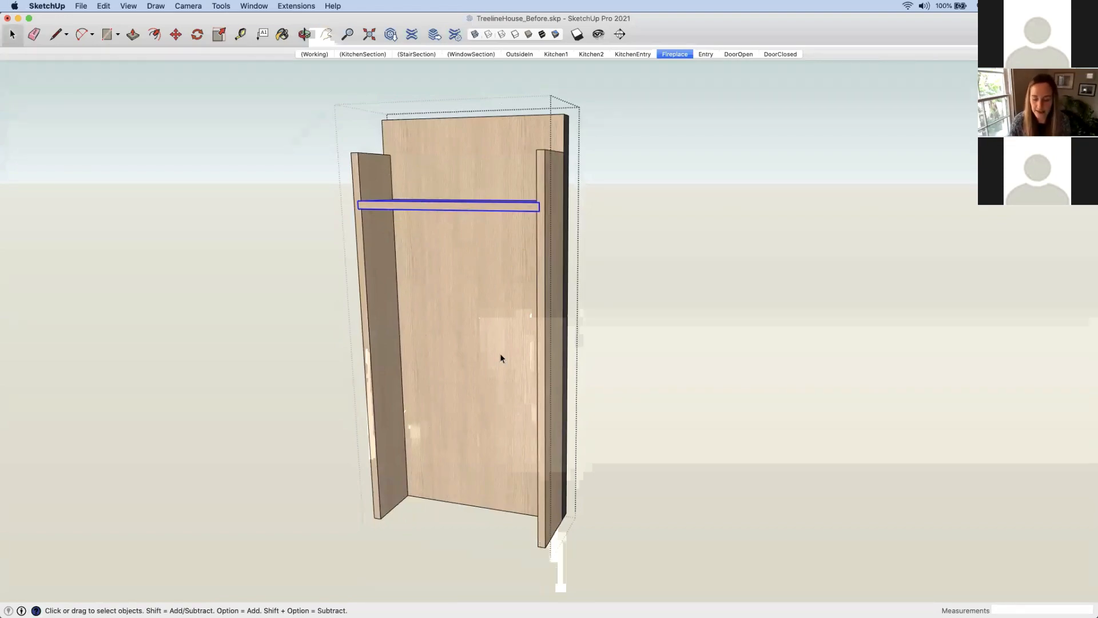
key(m)
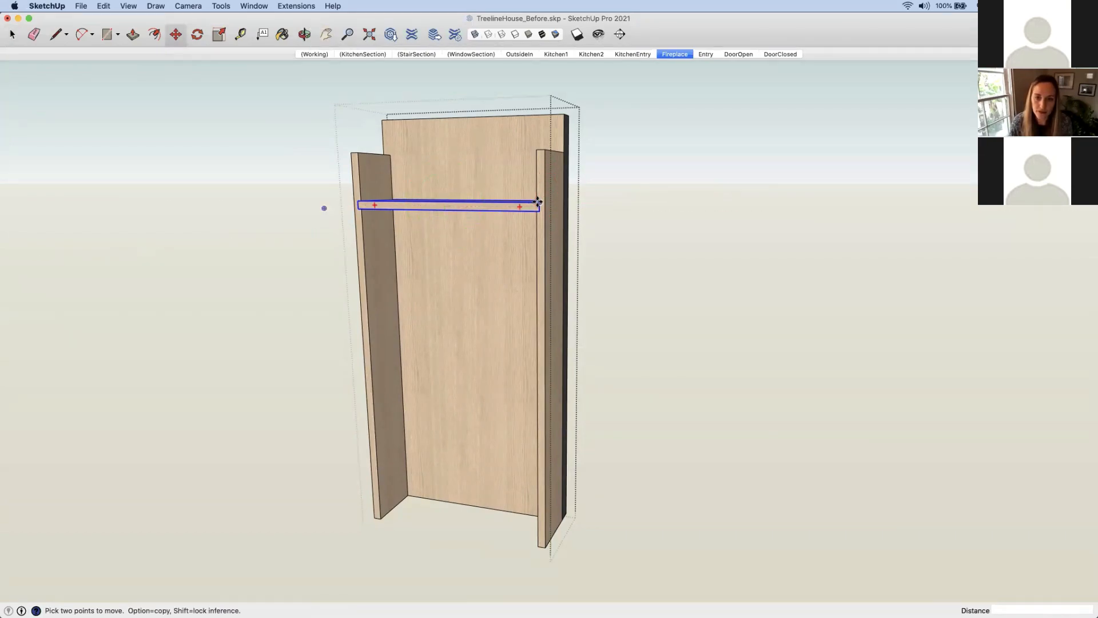
click(538, 203)
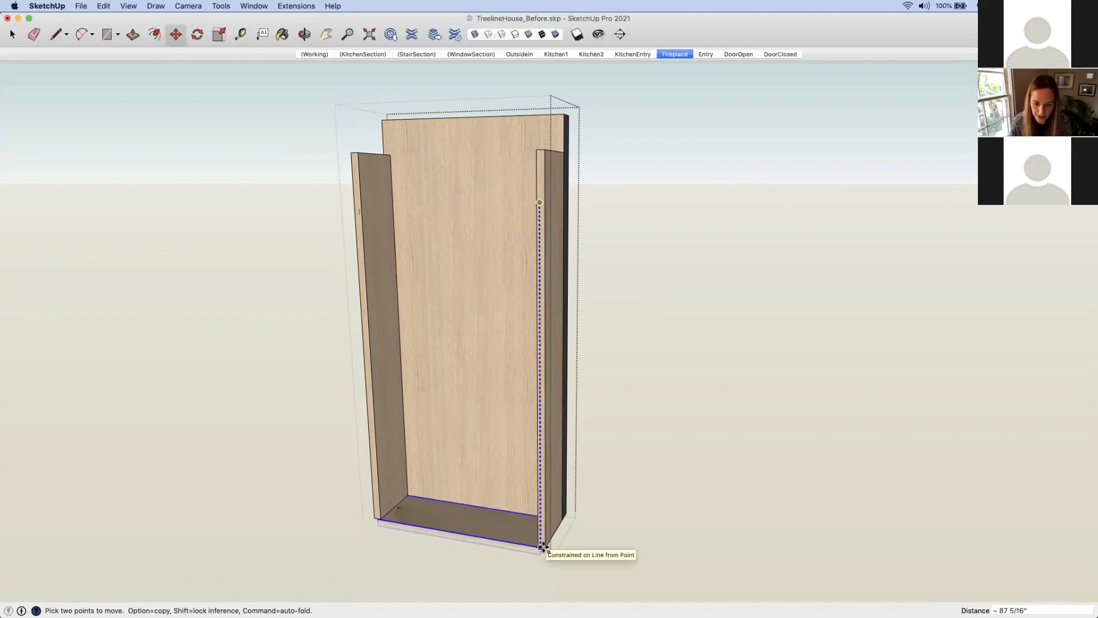
click(537, 572)
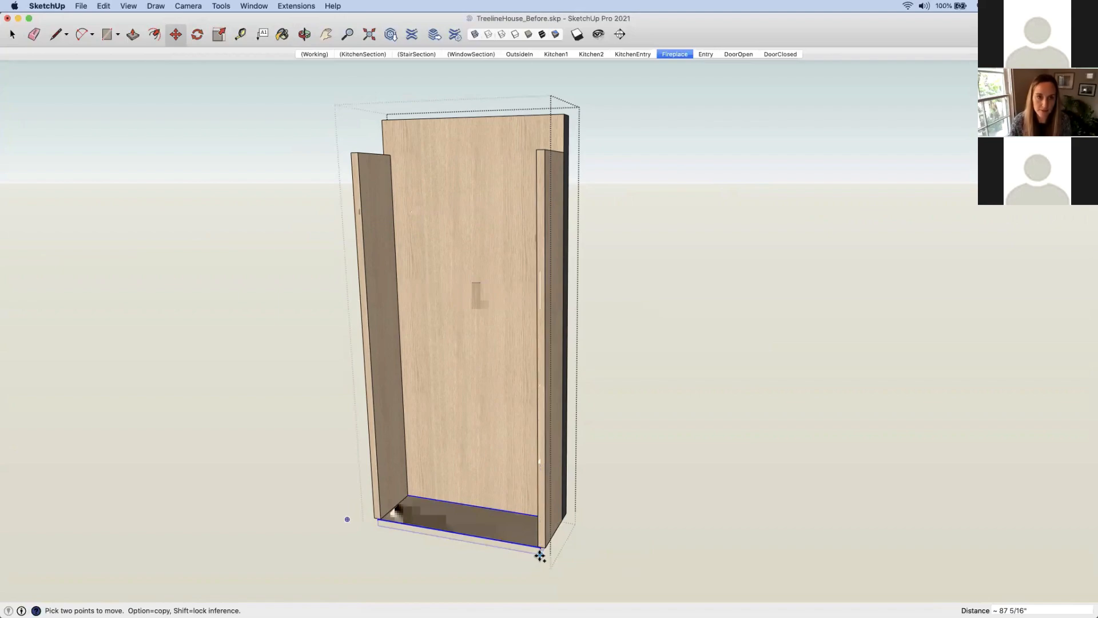
Copy the bottom shelf 101" straight up so the copy sits on top of the side panels
click(540, 556)
key(alt)
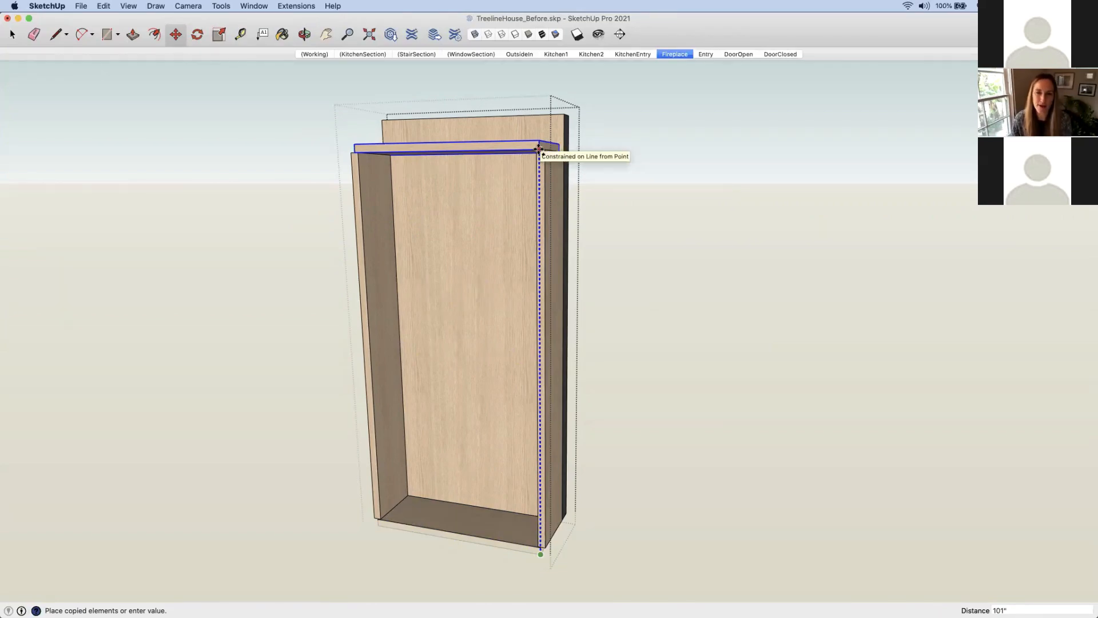
click(538, 149)
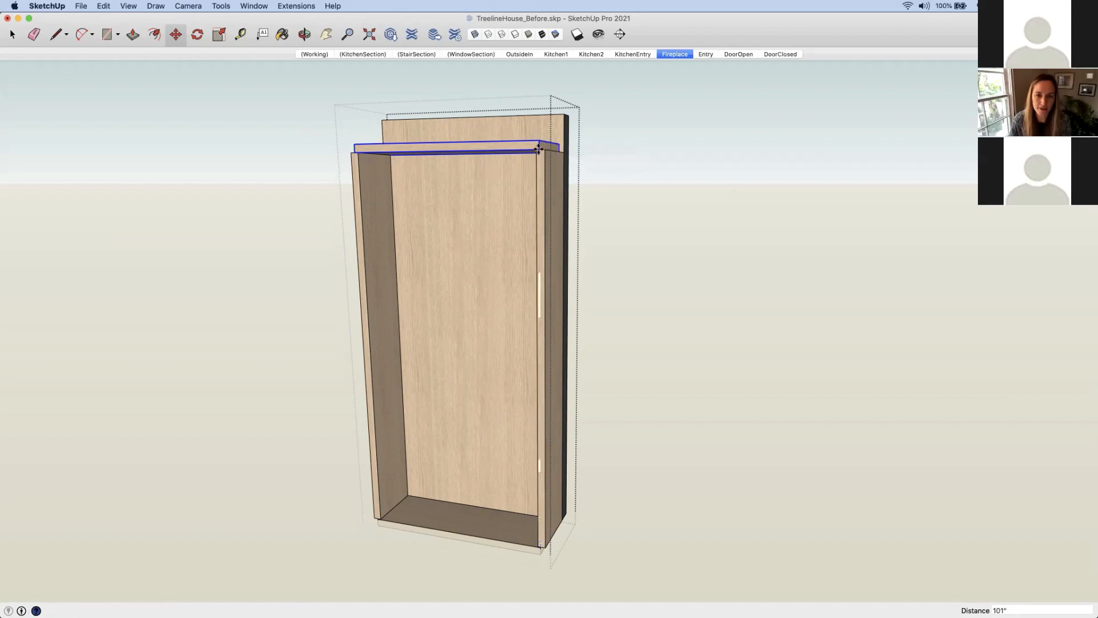
Check the shelves against the rest of the model and divide the copy distance evenly, trying 5/ before settling on 6/
key(i)
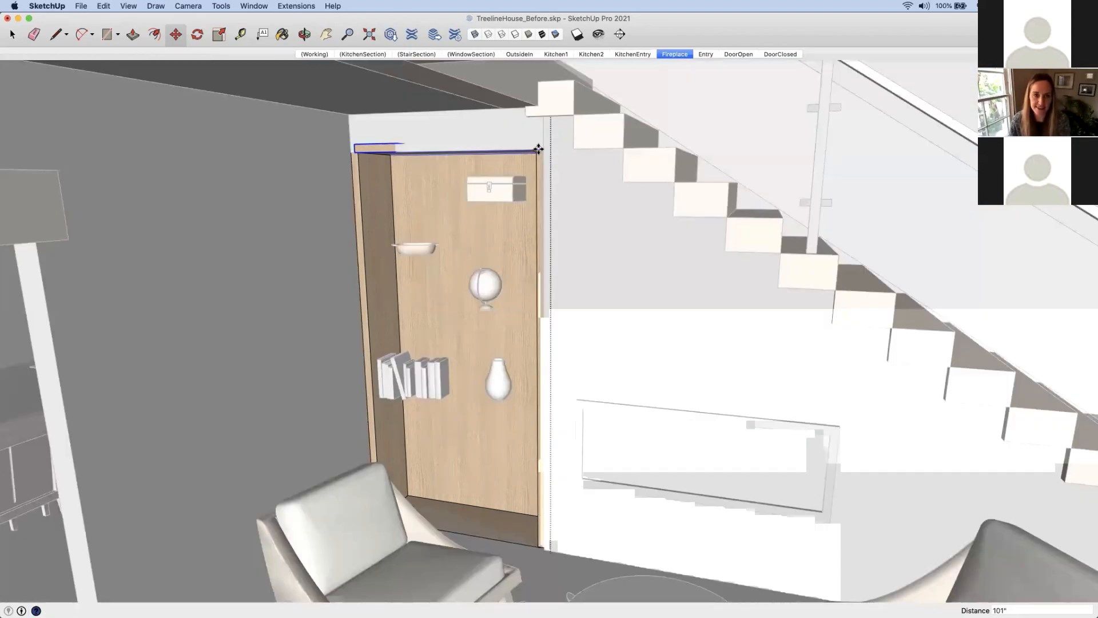
key(i)
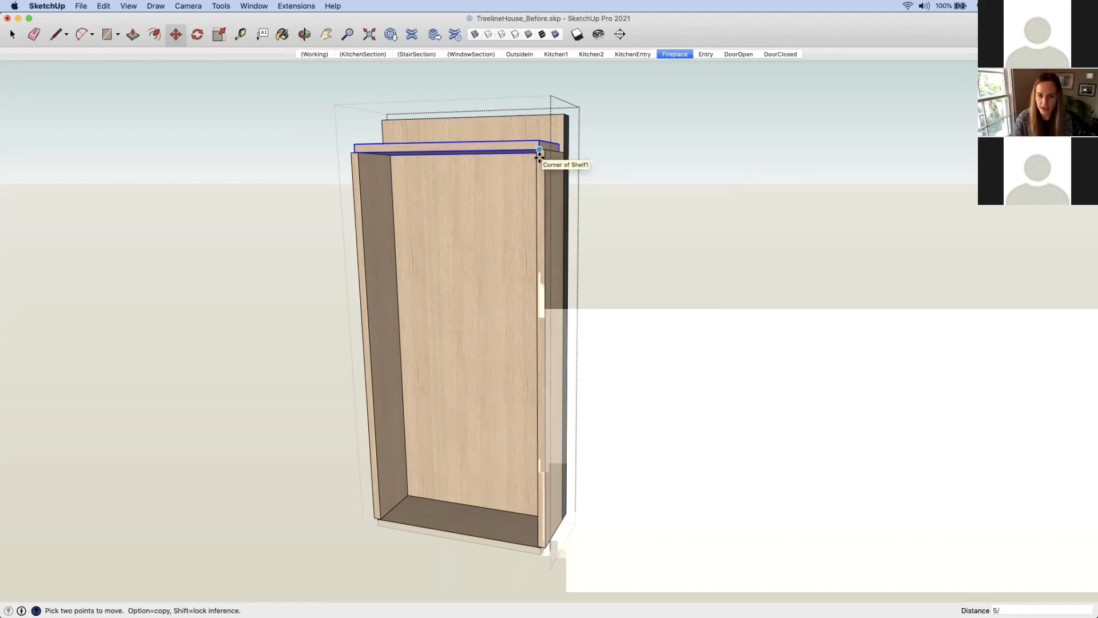
key(Return)
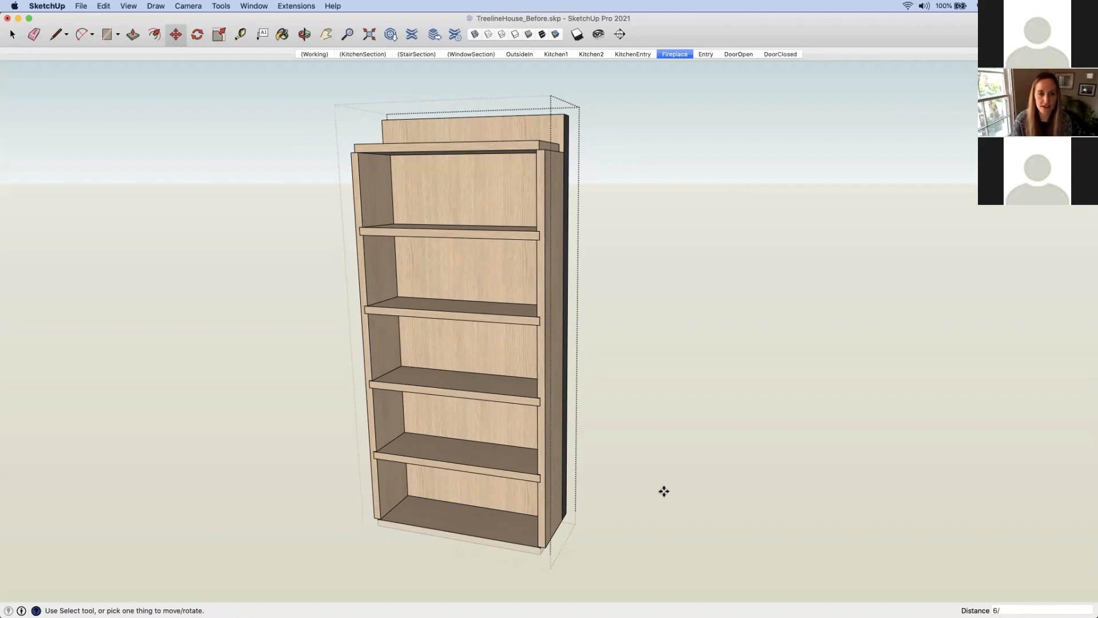
key(Return)
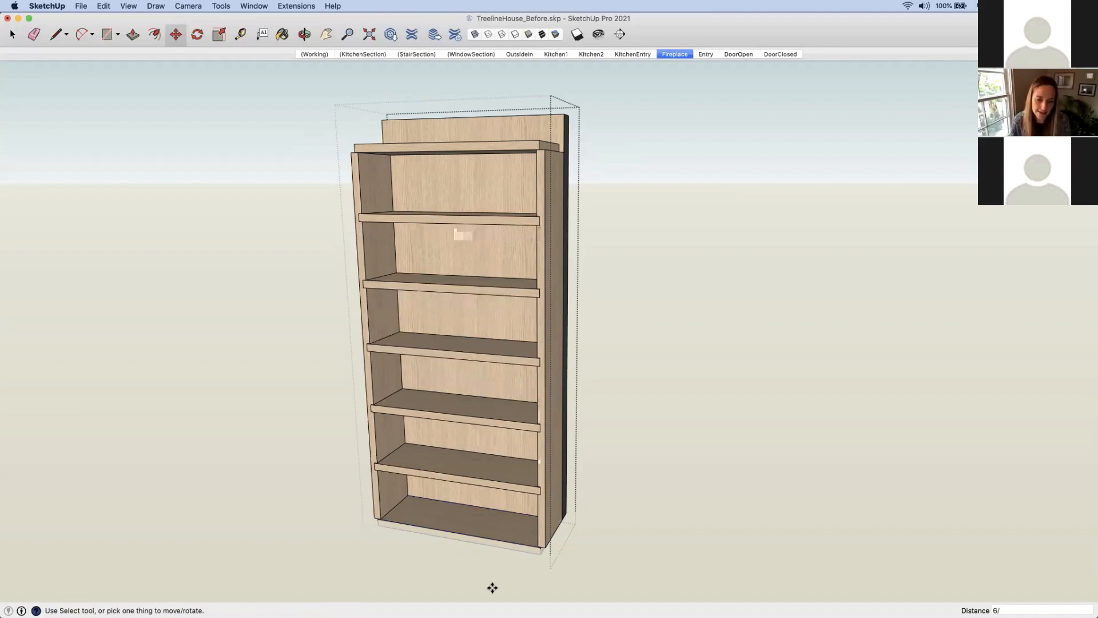
Delete the shelves at the very bottom and very top of the unit and leave bookshelf editing
key(space)
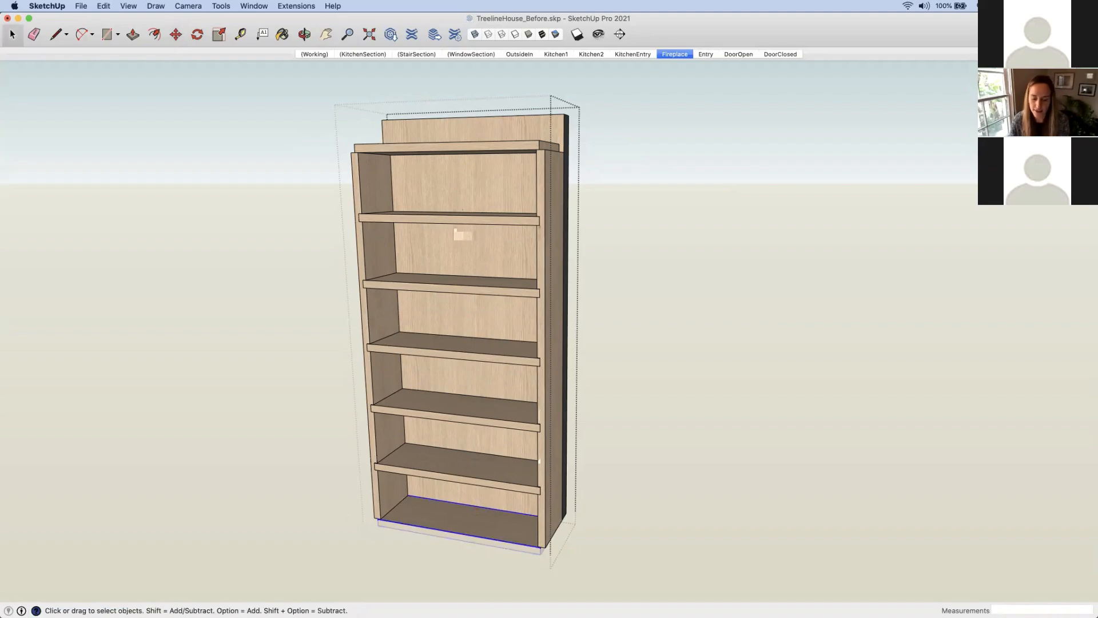
key(Delete)
click(441, 147)
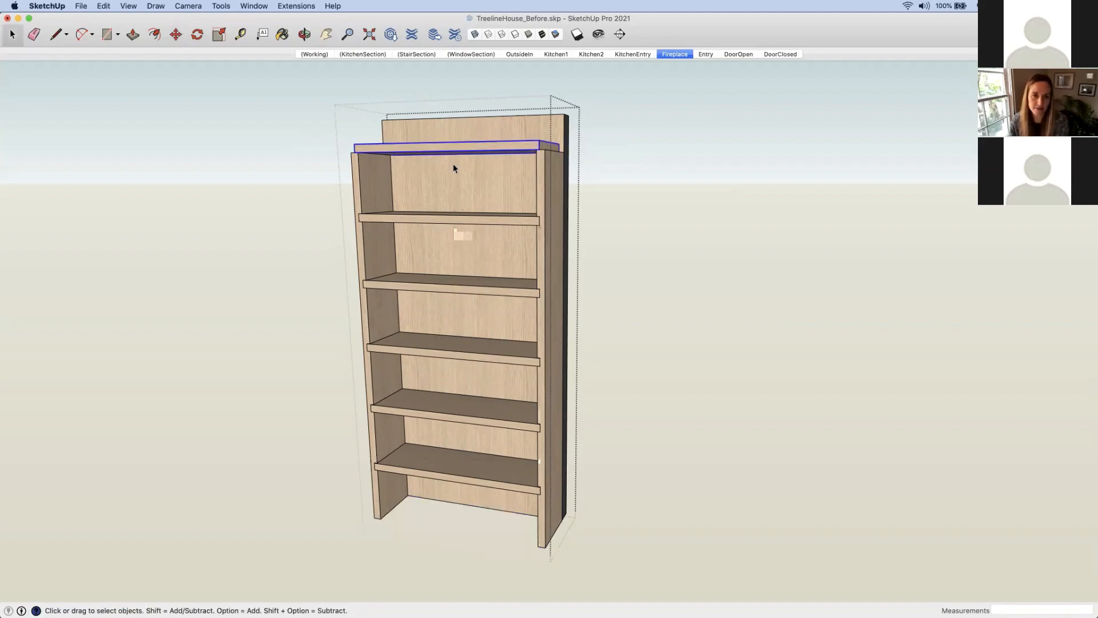
key(Delete)
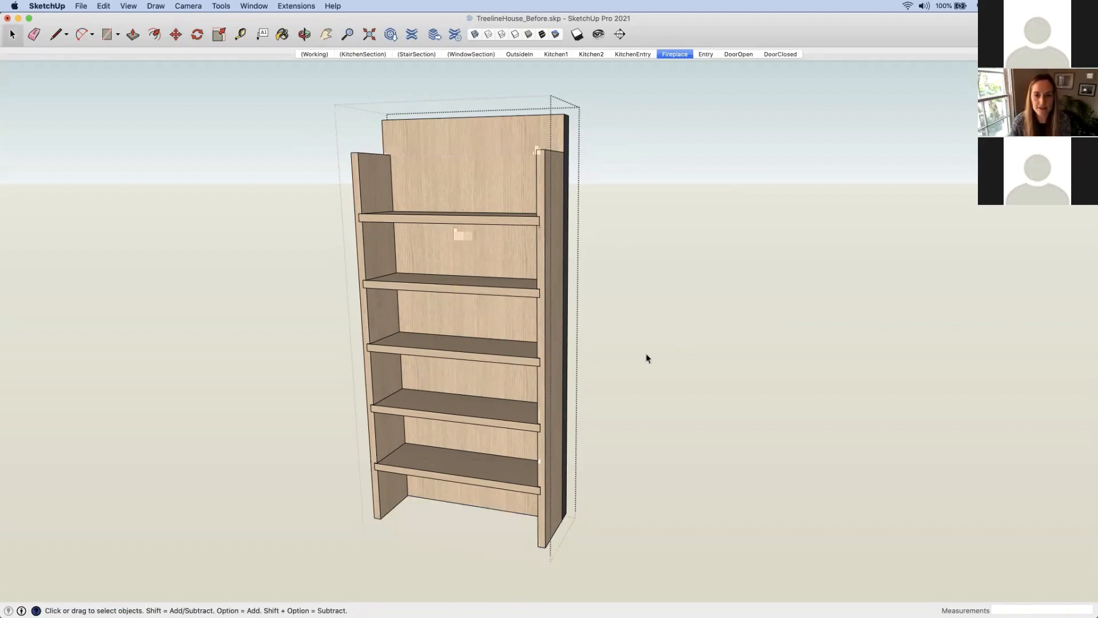
click(731, 195)
click(731, 189)
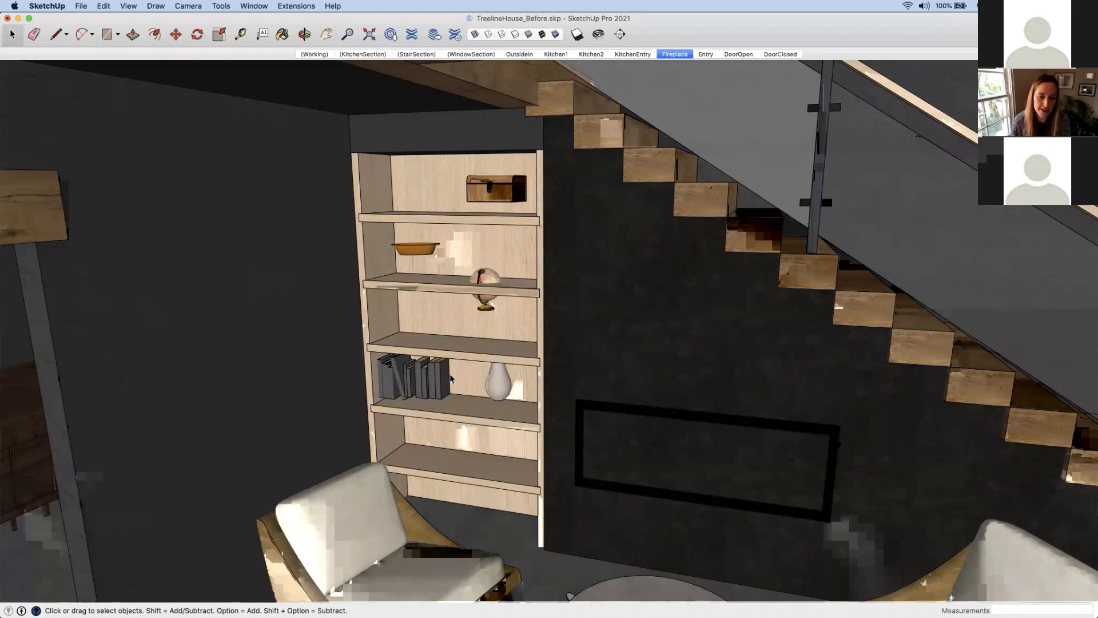
Open the bookshelf group and move the globe about 9 1/2" straight down onto the shelf below
scroll(454, 407, up, 2)
scroll(505, 359, up, 2)
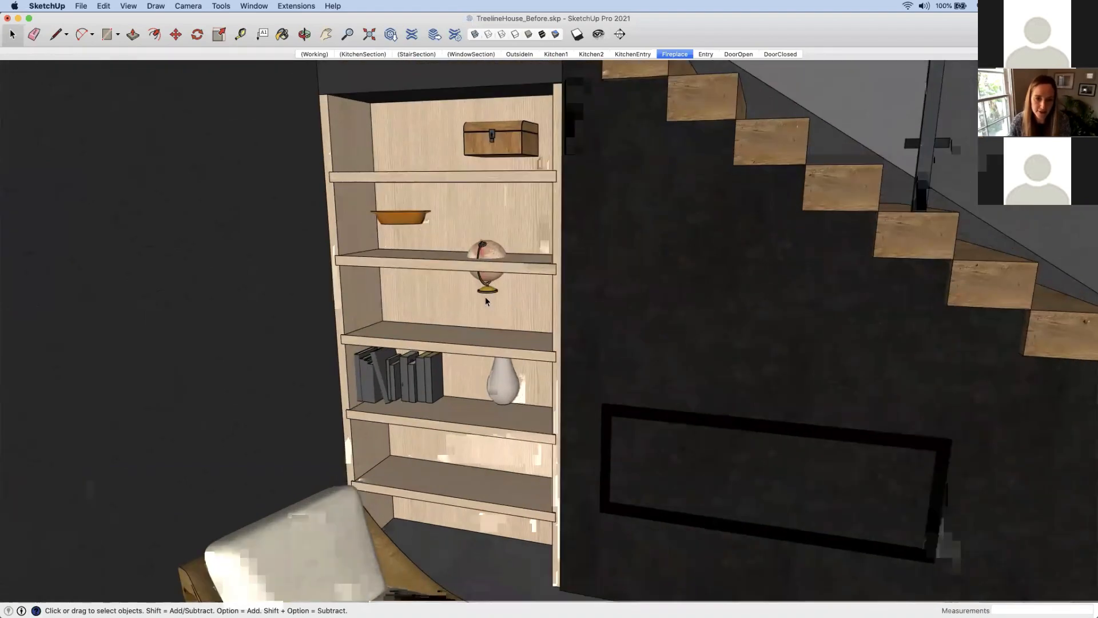
scroll(485, 290, up, 2)
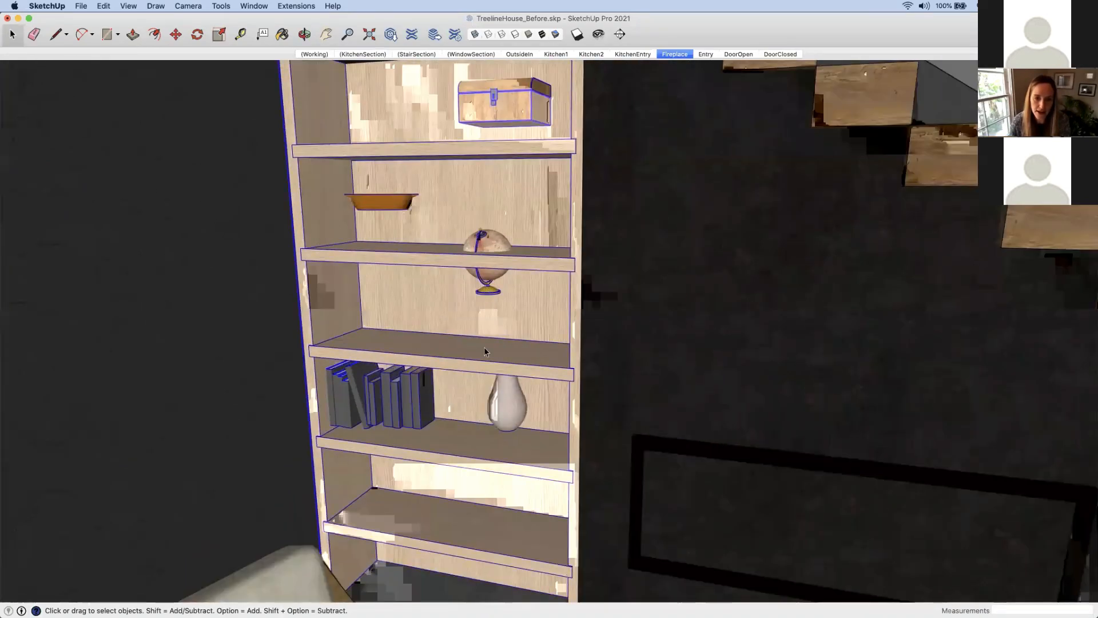
double_click(486, 291)
click(486, 291)
key(m)
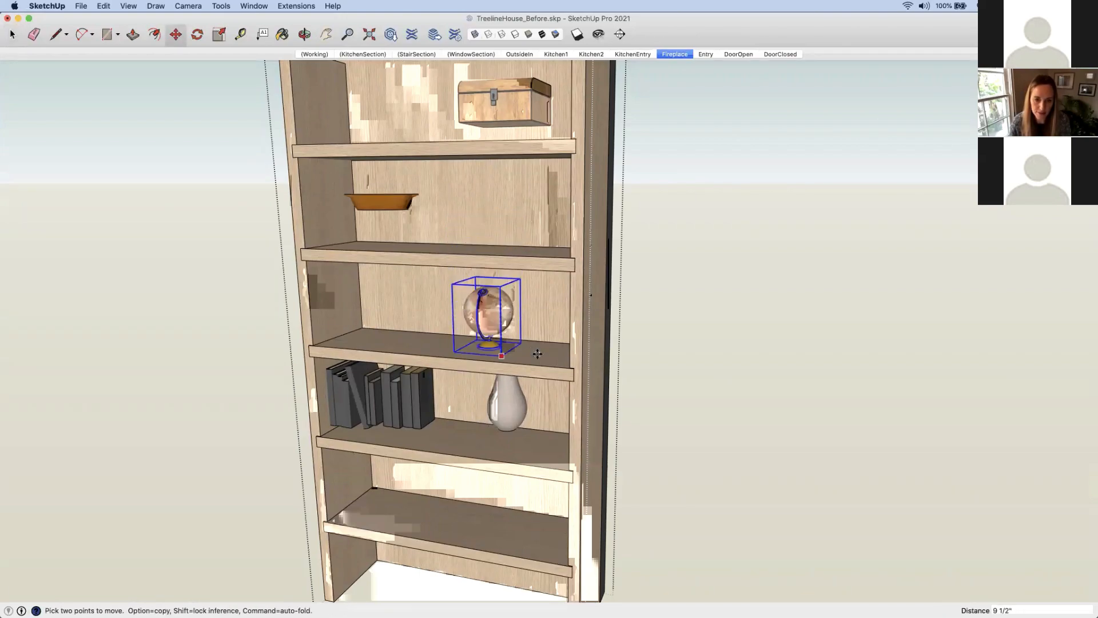
click(502, 356)
Drop the vase, books, bowl and chest onto the shelves beneath them with DropGC, then leave bookshelf editing
scroll(407, 317, down, 2)
key(space)
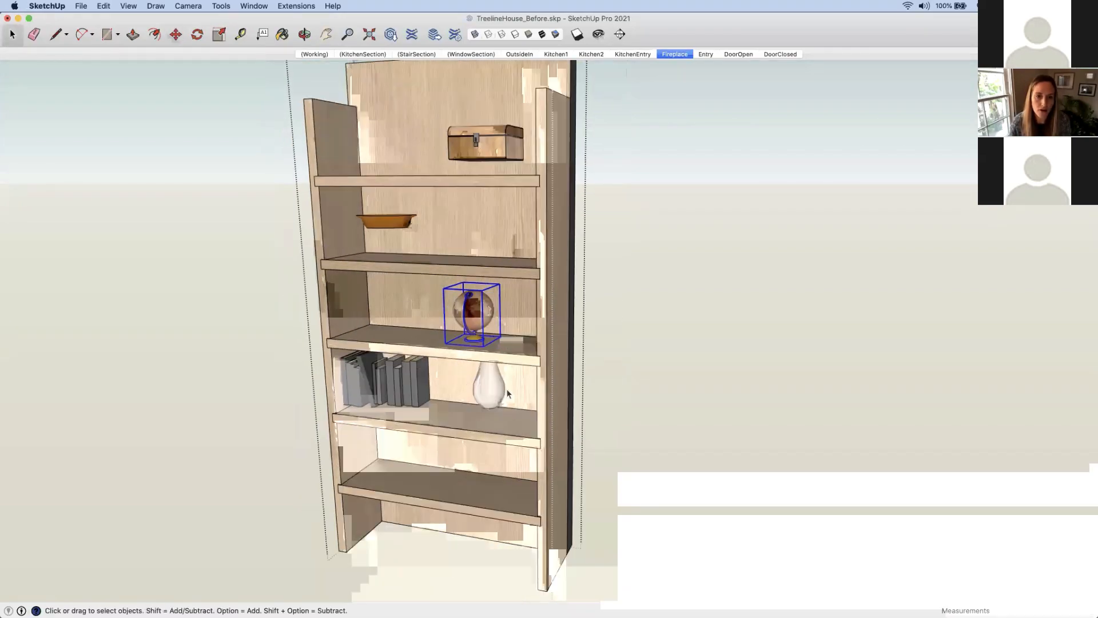
shift+click(478, 395)
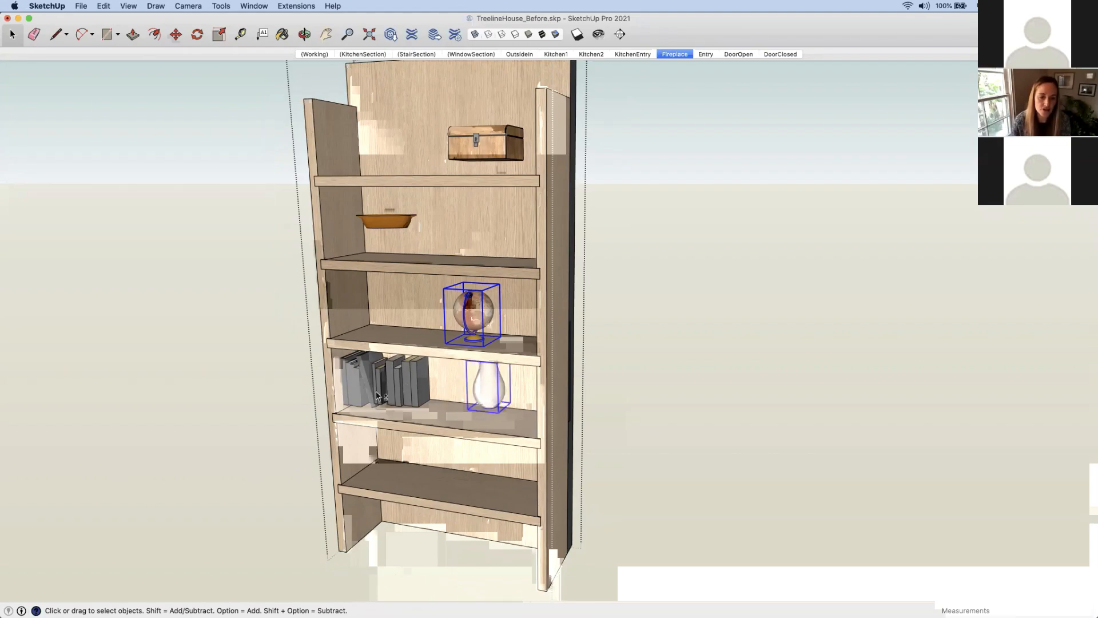
shift+click(383, 394)
shift+click(412, 215)
shift+click(485, 143)
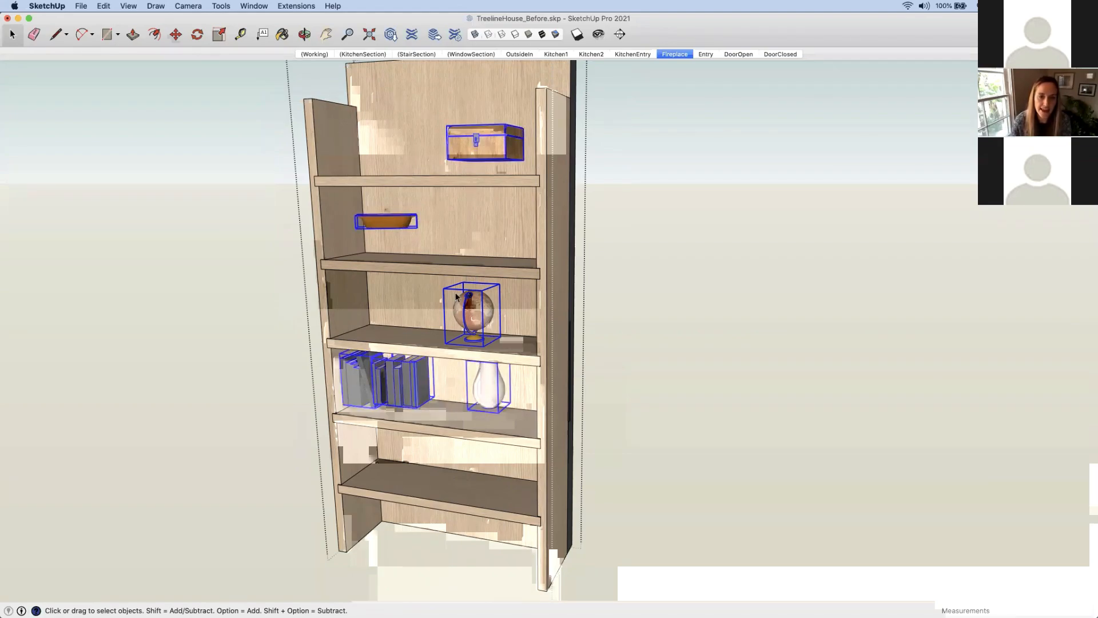
shift+click(471, 312)
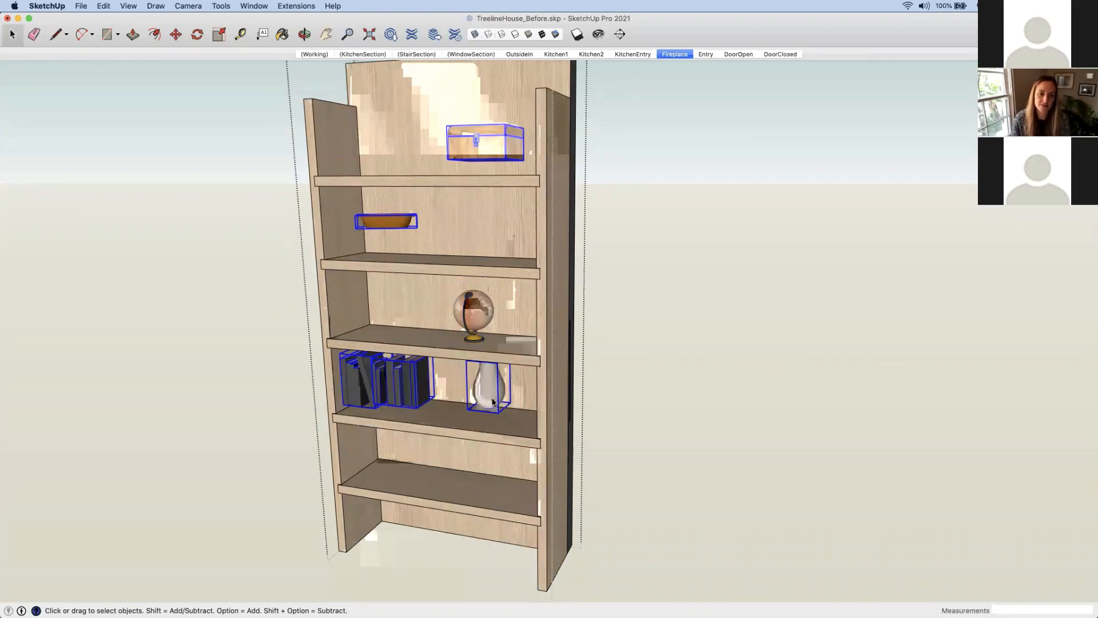
right_click(490, 390)
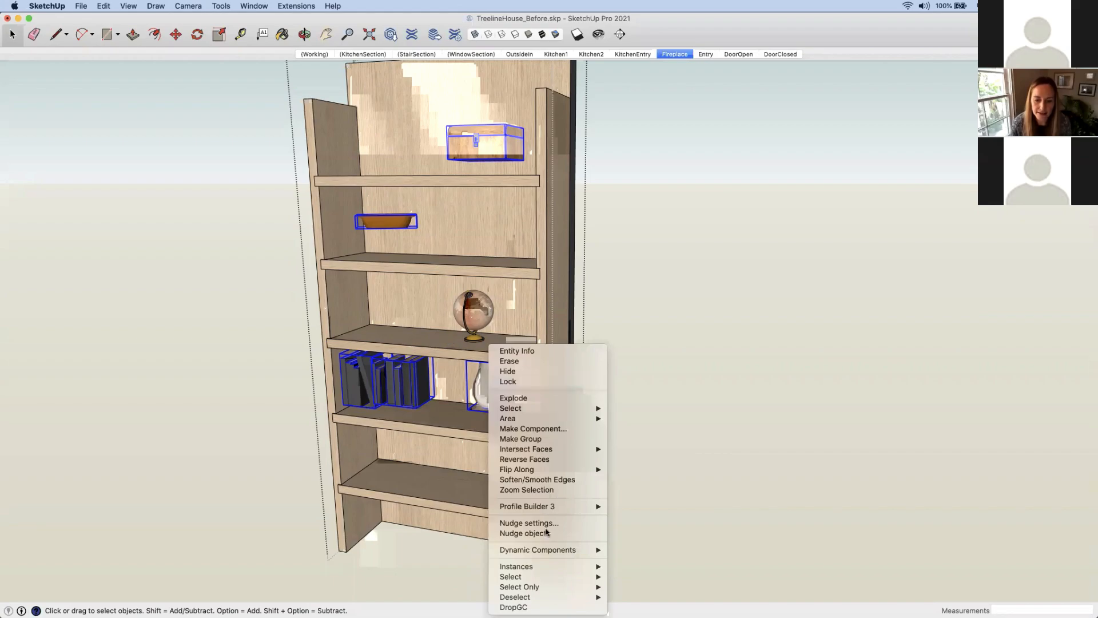
click(546, 608)
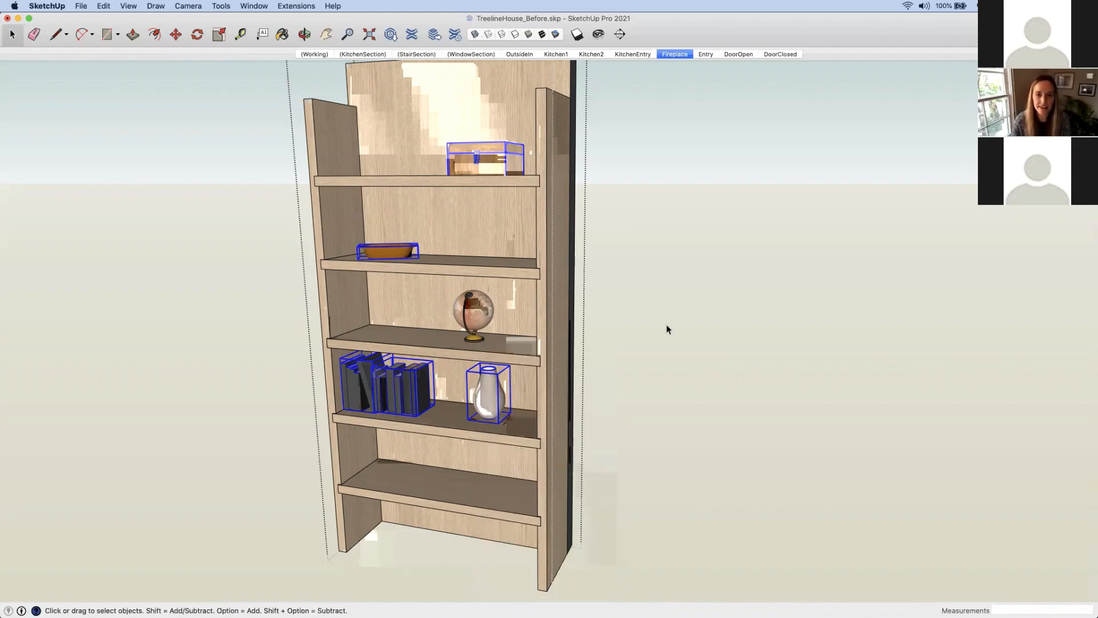
click(639, 263)
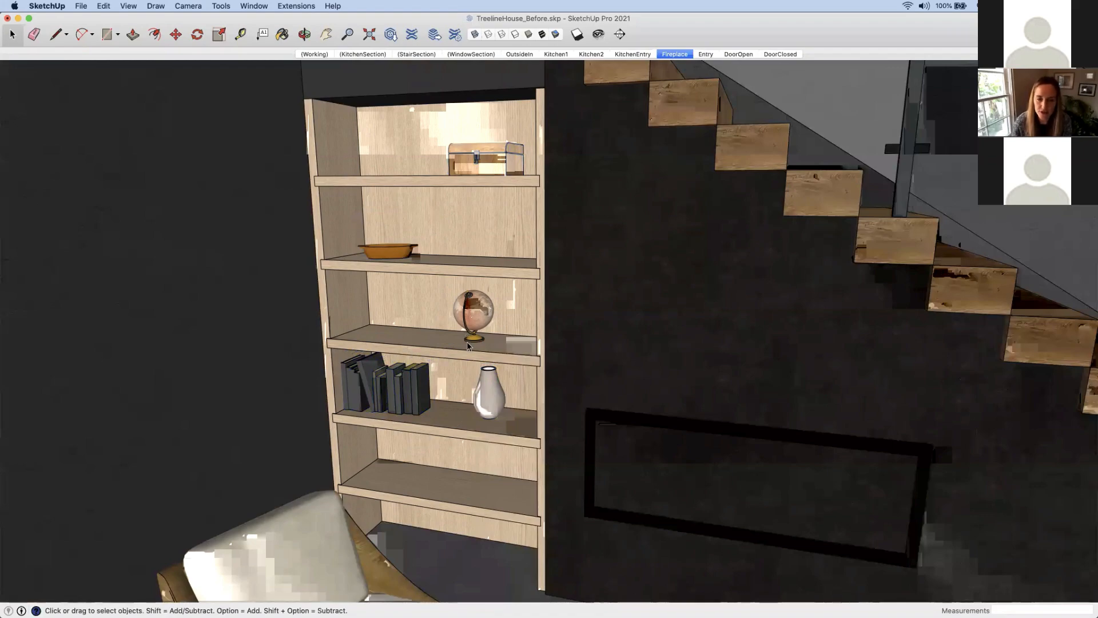
middle_drag(458, 405, 495, 430)
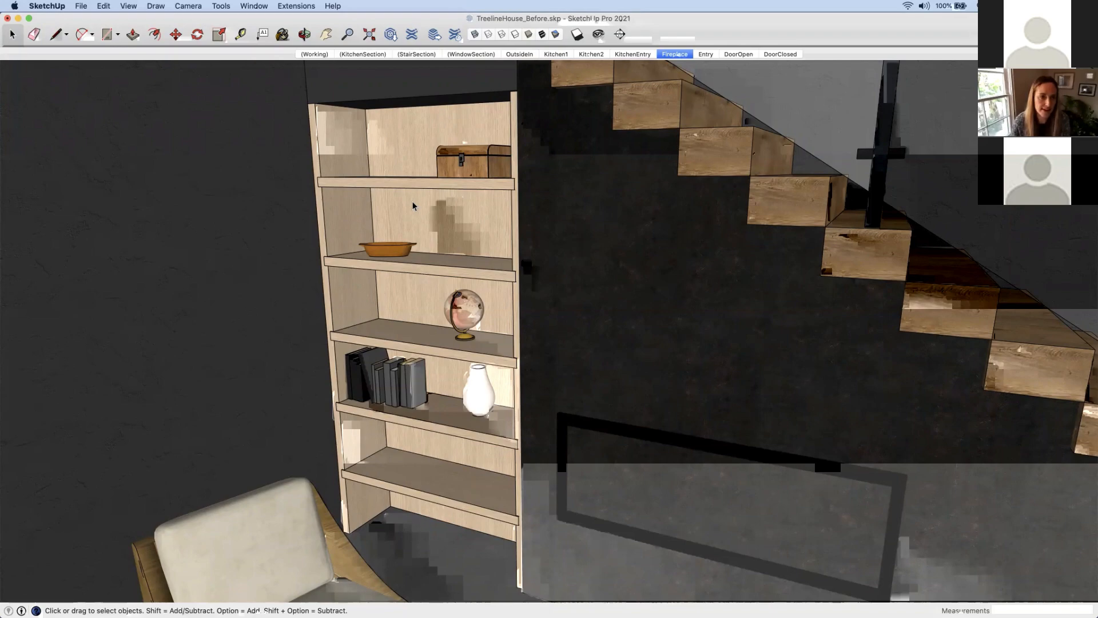
scroll(413, 206, down, 3)
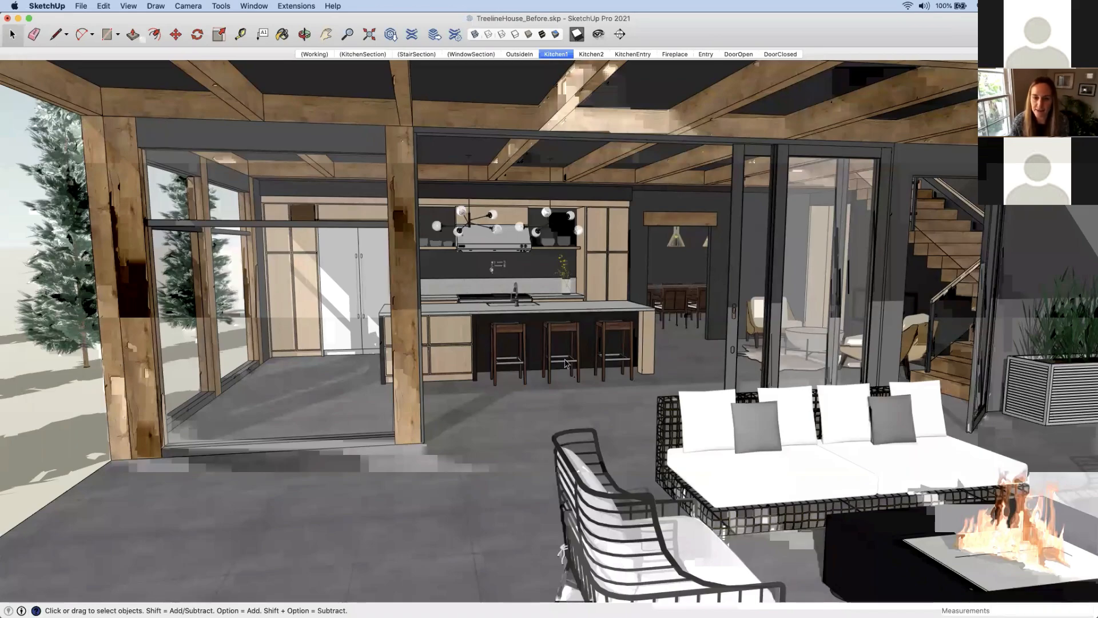
scroll(536, 327, up, 4)
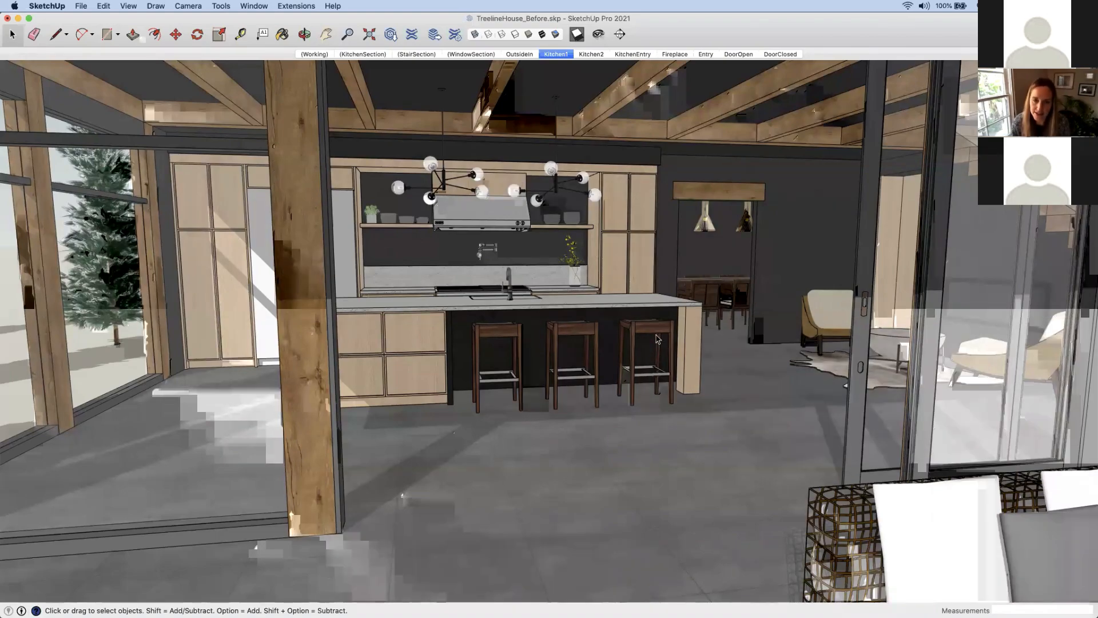
scroll(656, 339, up, 2)
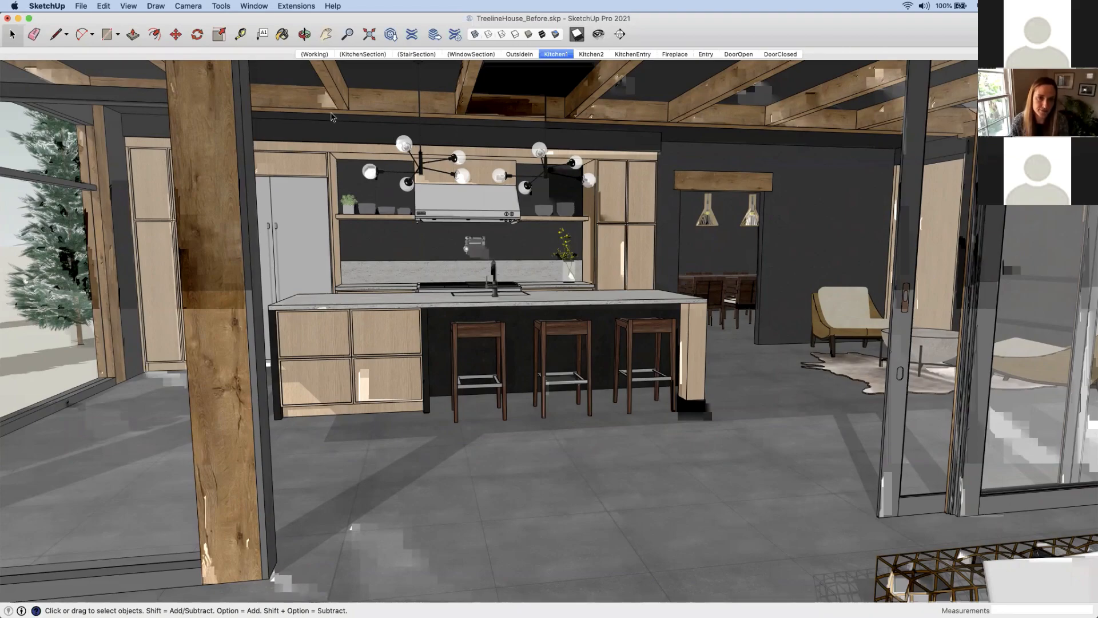
Switch to the (Working) scene and set the camera to the Top standard view in Parallel Projection
click(314, 54)
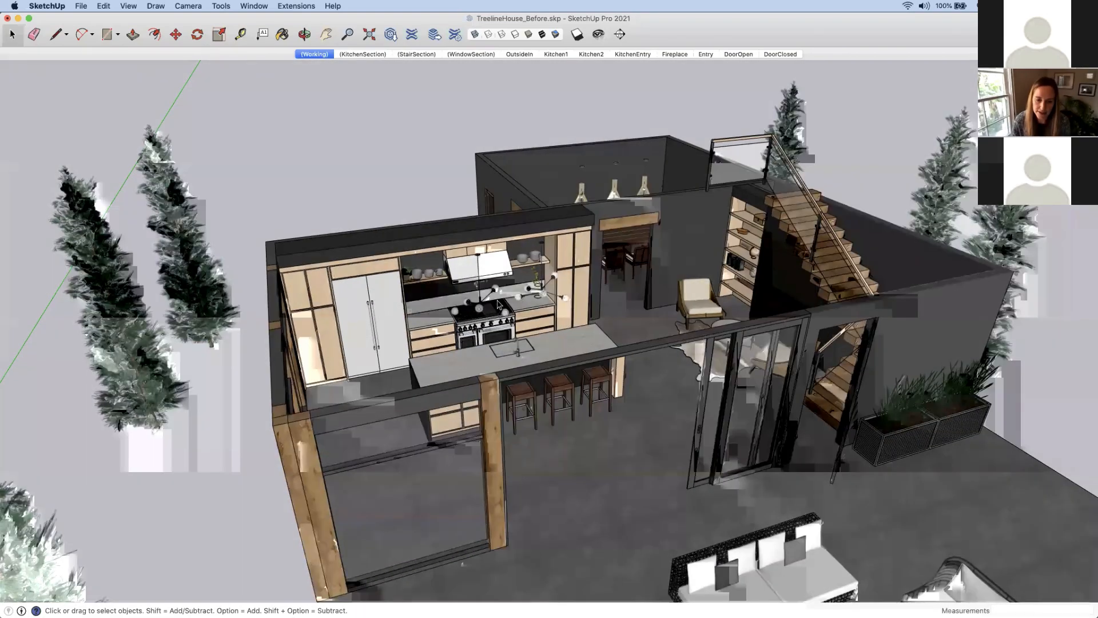
middle_drag(510, 347, 578, 431)
scroll(508, 466, up, 6)
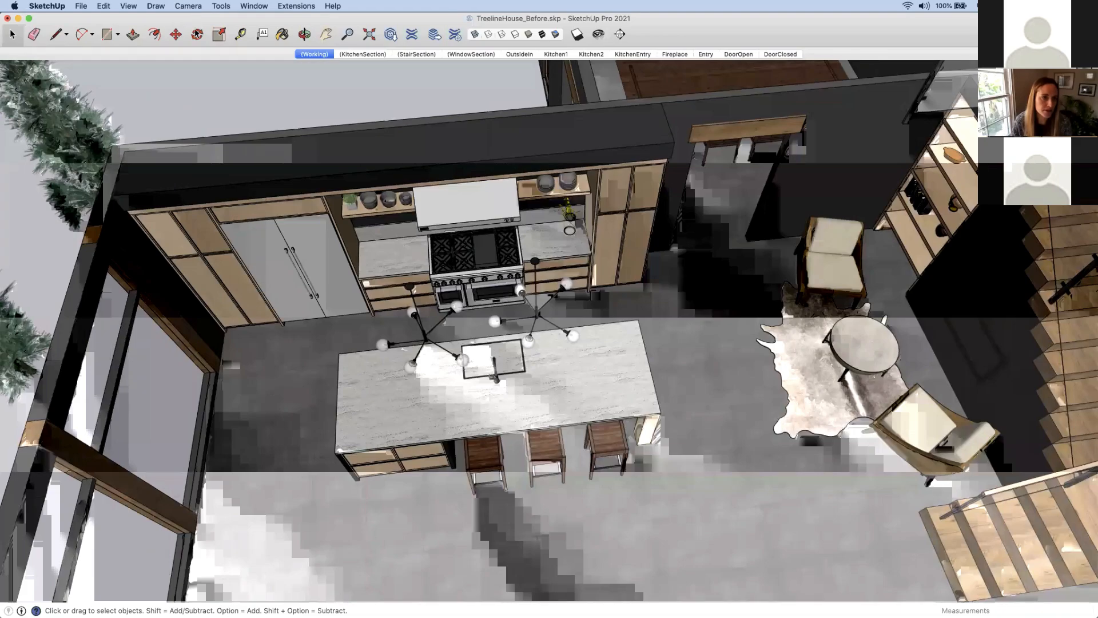
click(180, 6)
mouse_move(266, 40)
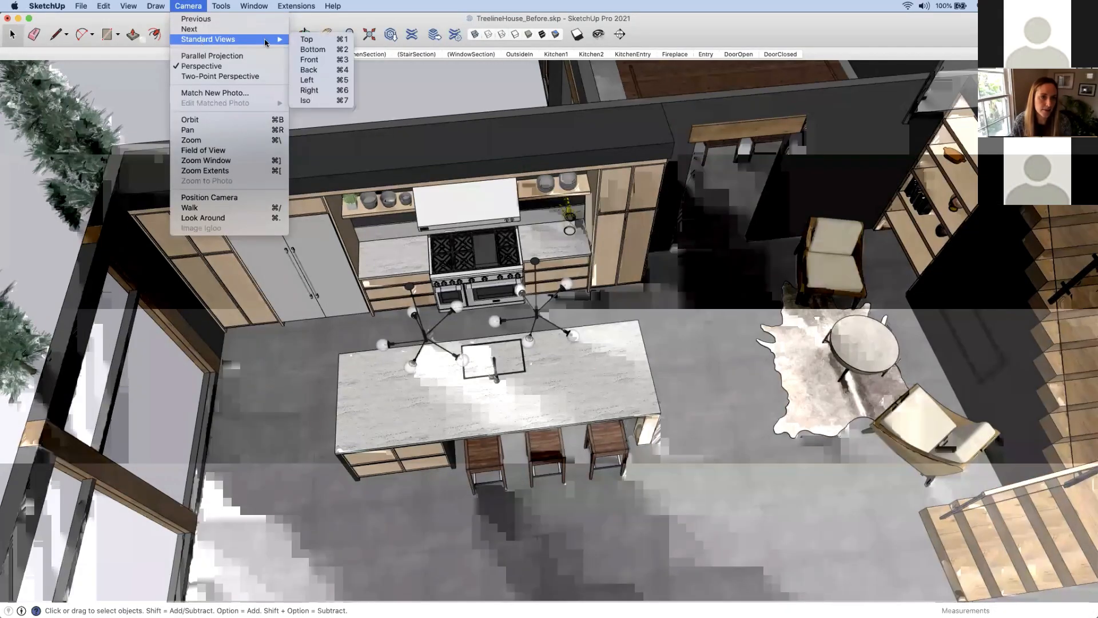
click(309, 39)
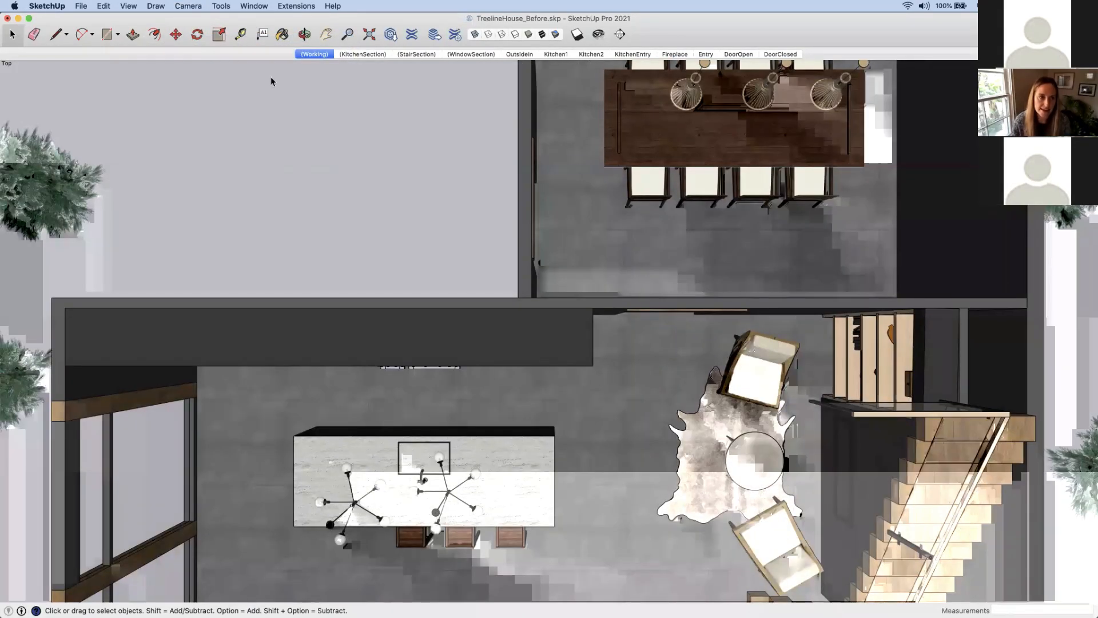
click(188, 5)
click(196, 55)
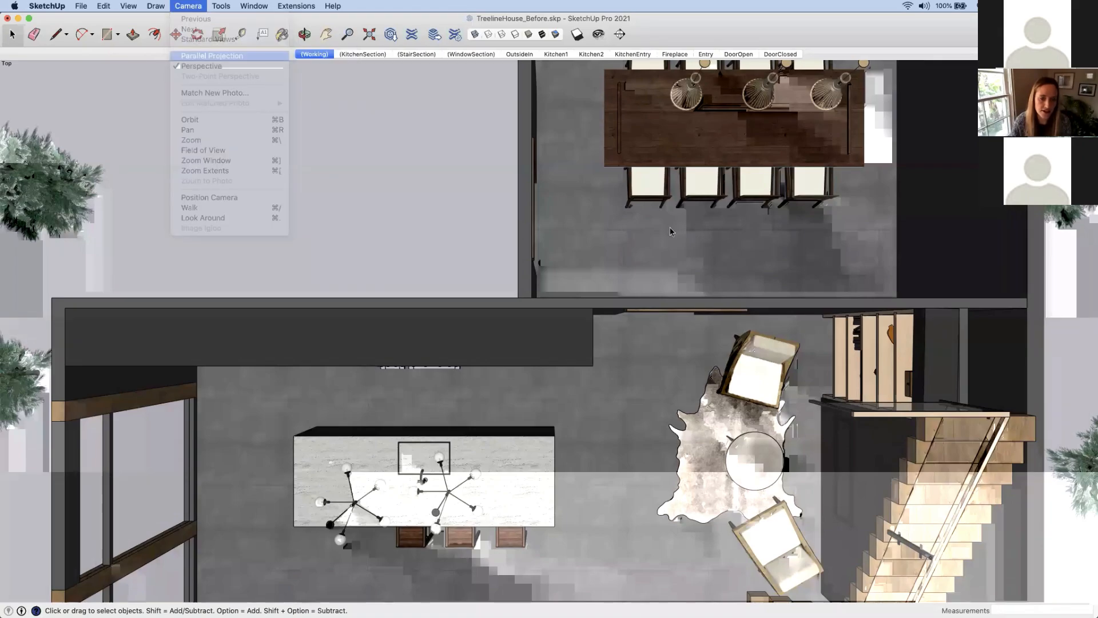
Turn on X-ray display to see through the kitchen island's countertop from above
scroll(424, 466, down, 2)
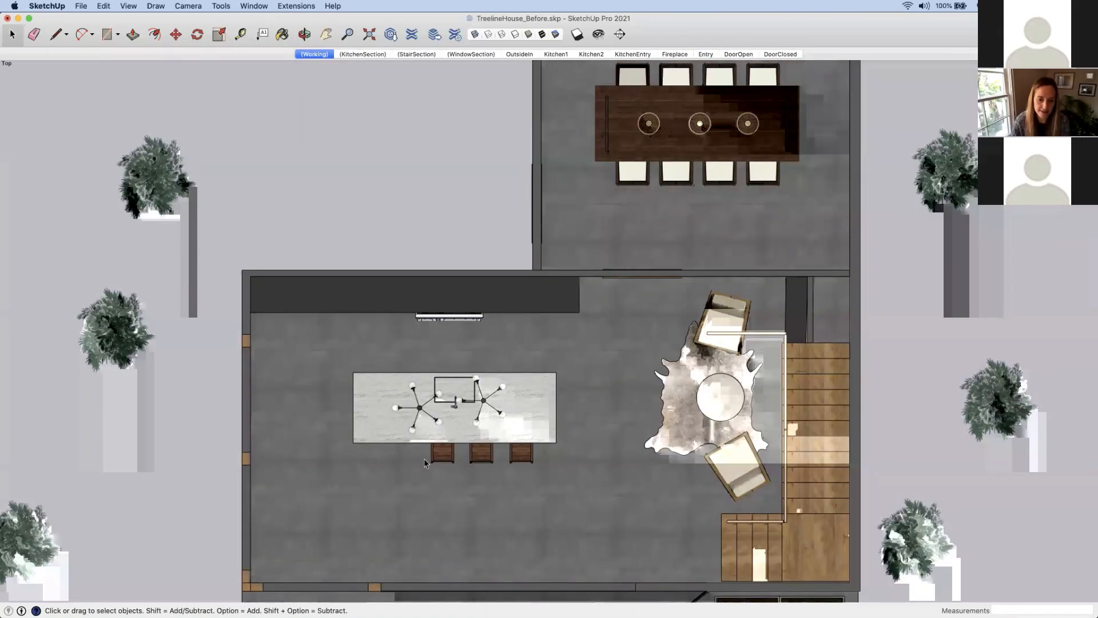
scroll(424, 463, up, 3)
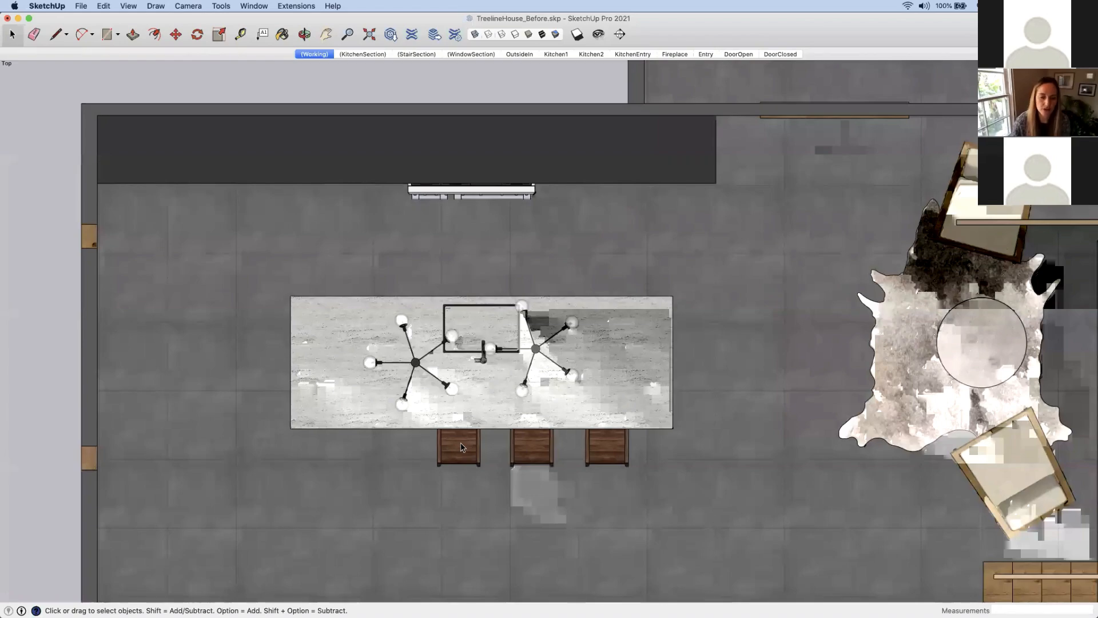
scroll(462, 448, up, 1)
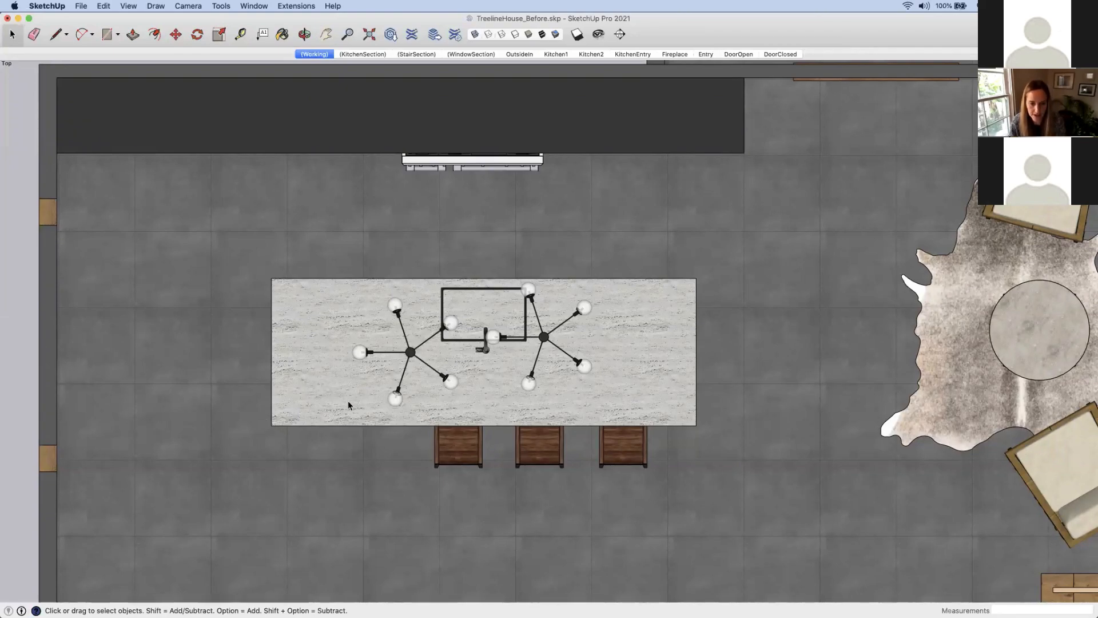
key(x)
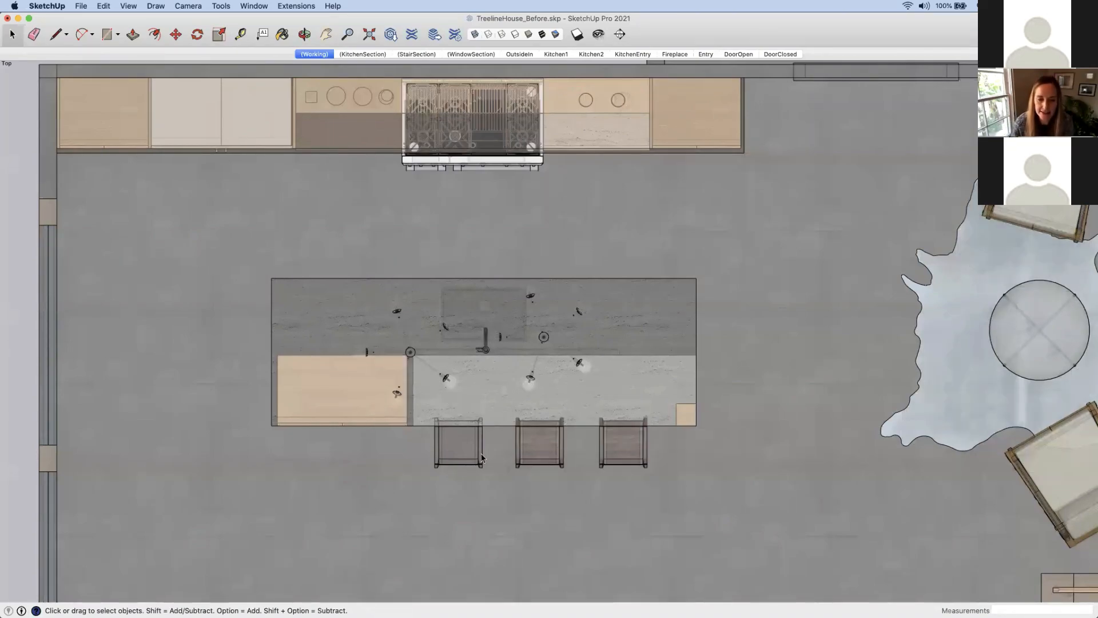
Erase the middle and right stools at the kitchen island, keeping only the left one
scroll(481, 457, up, 1)
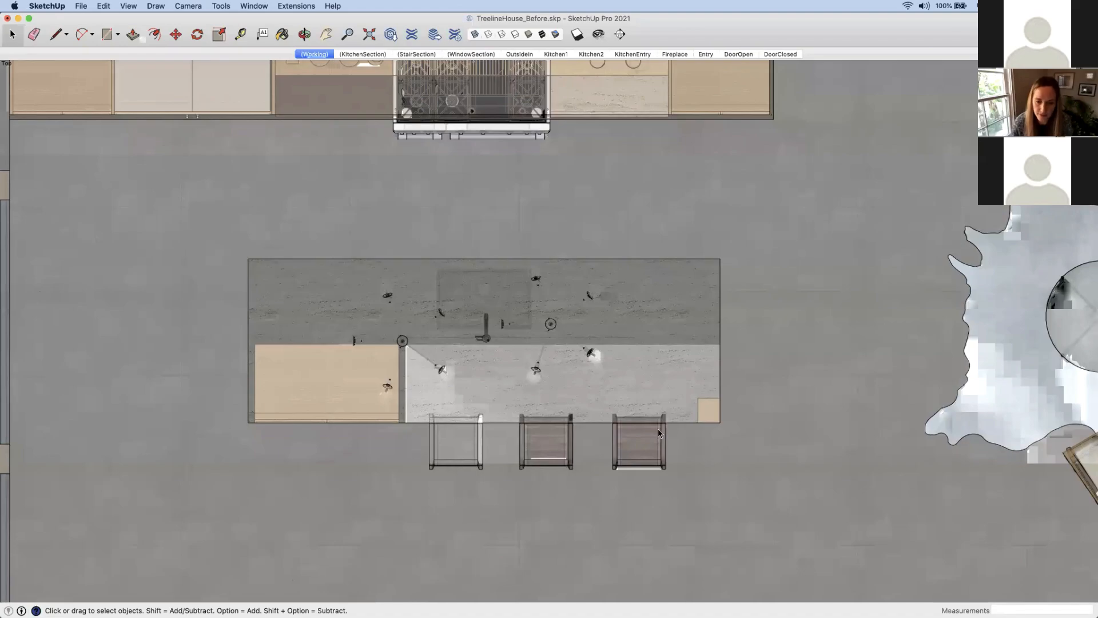
key(e)
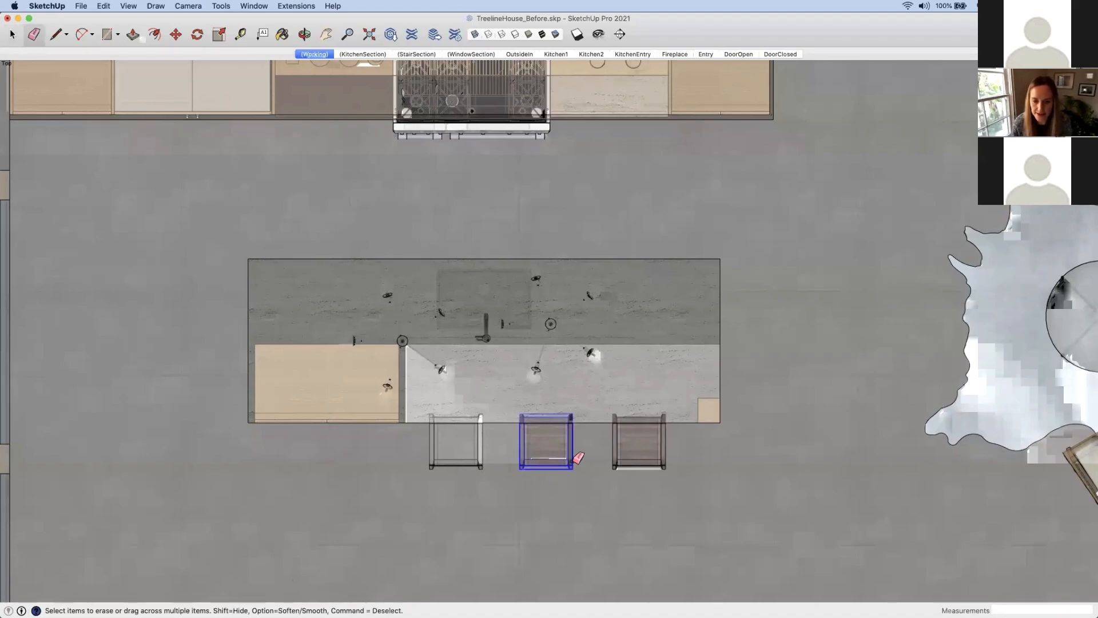
drag(578, 458, 643, 454)
key(space)
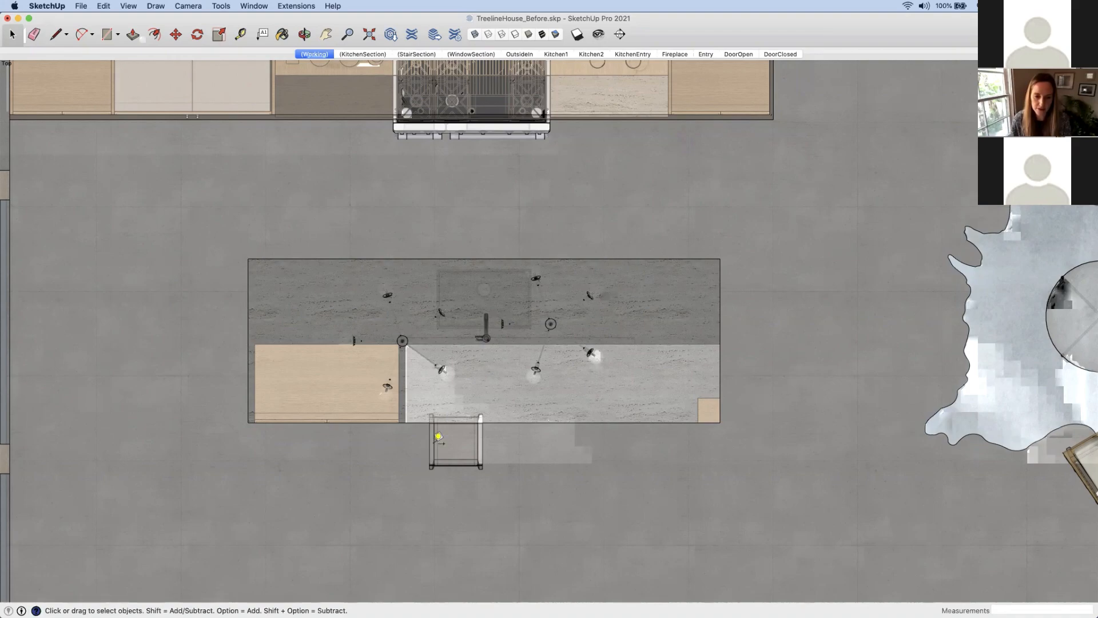
Place one guide 4" right of the island's cabinet side panel and another just left of the right-hand leg
key(t)
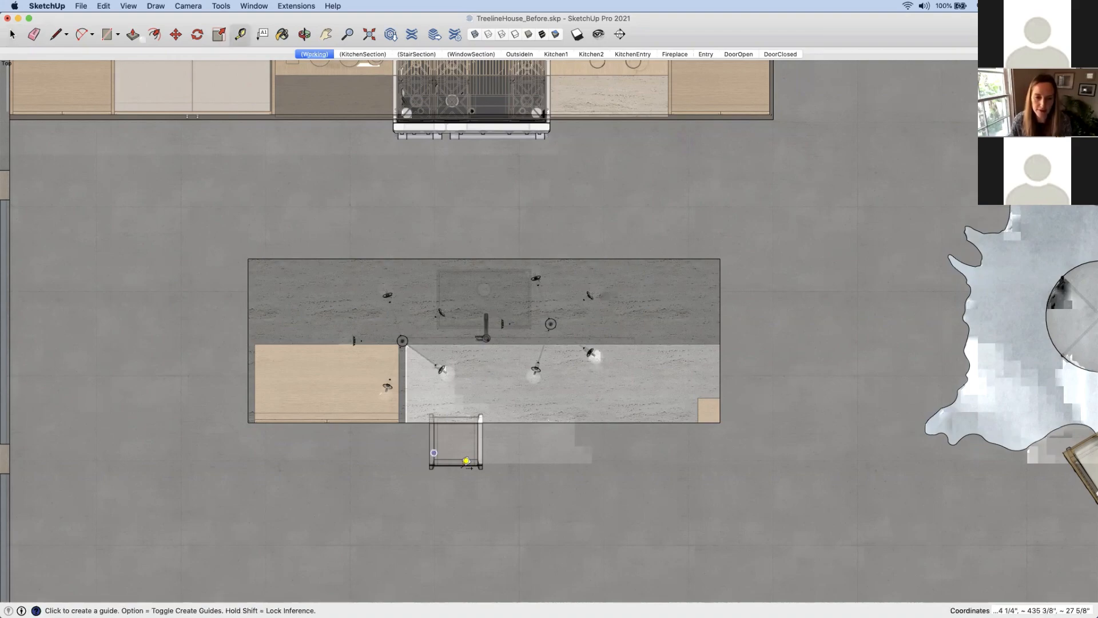
click(406, 392)
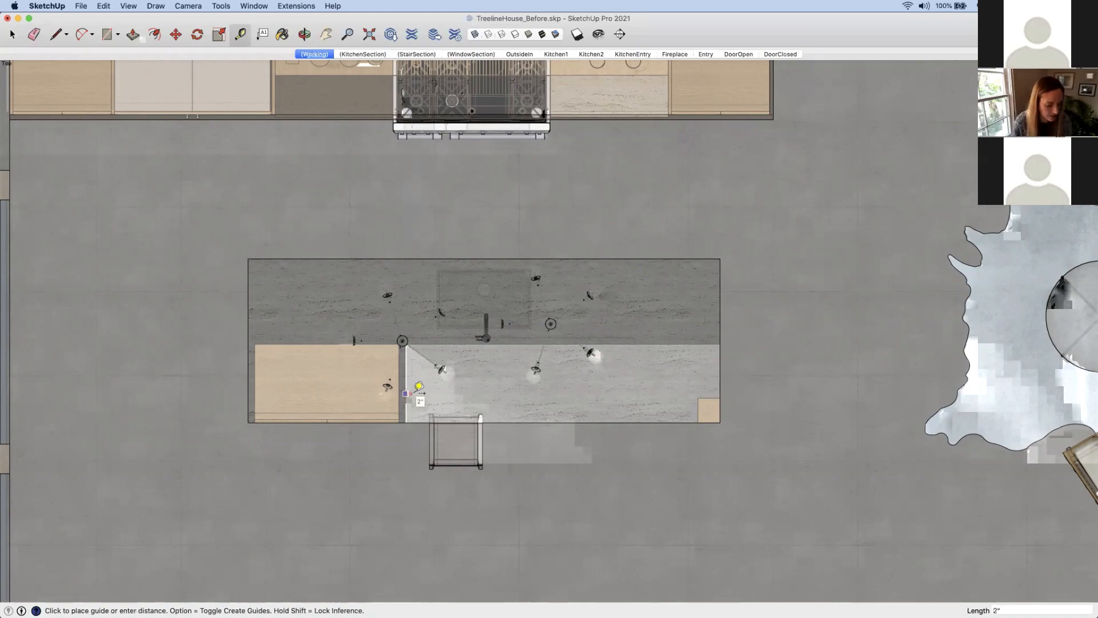
text(4)
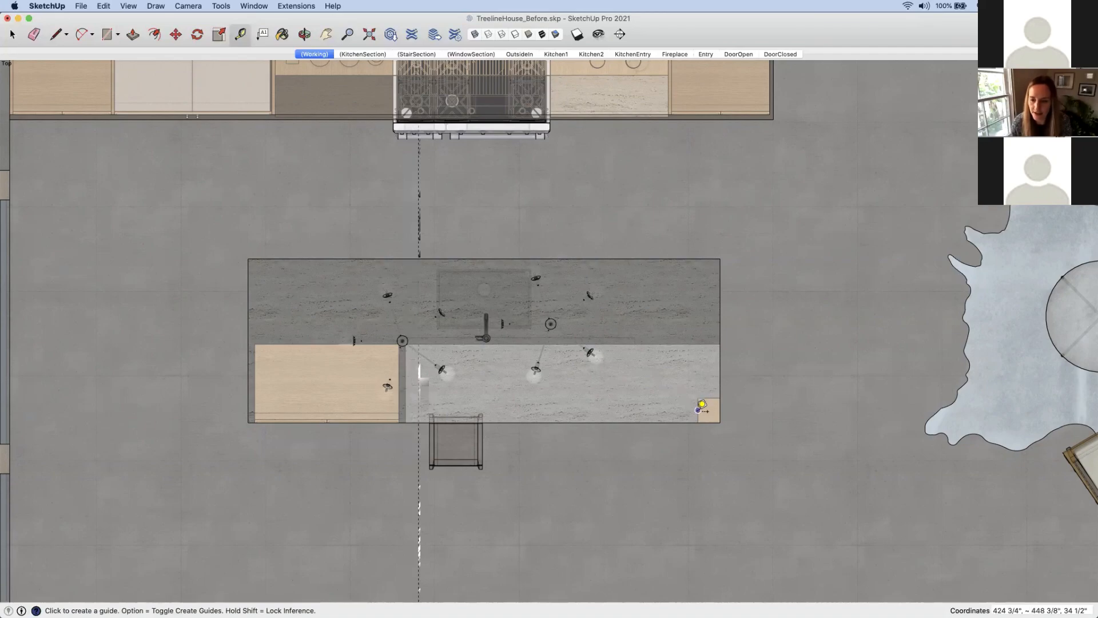
click(704, 404)
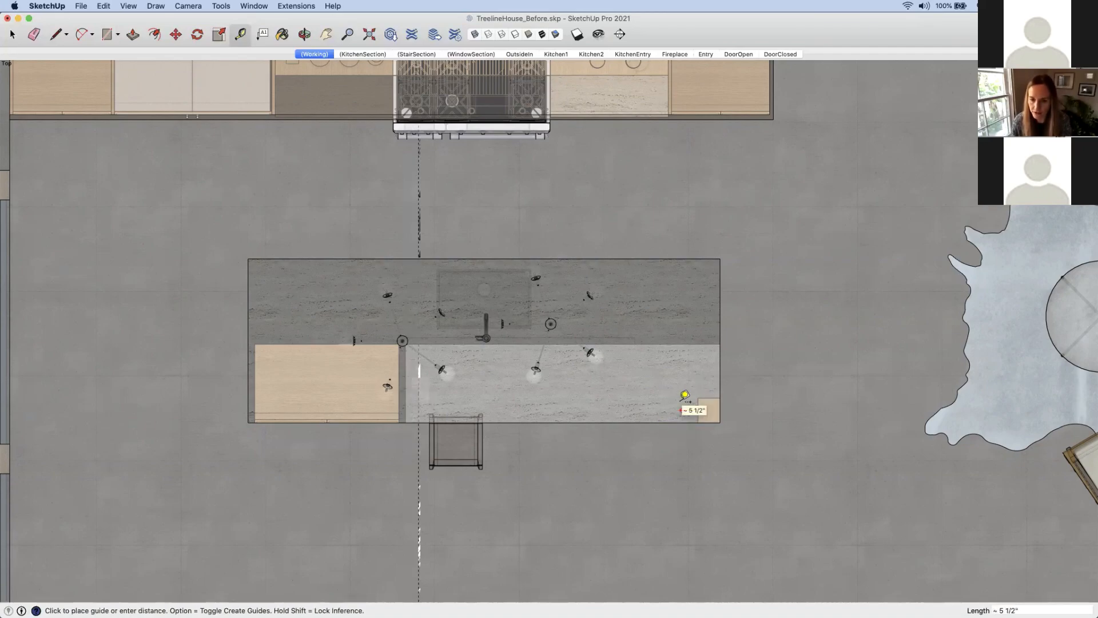
click(685, 396)
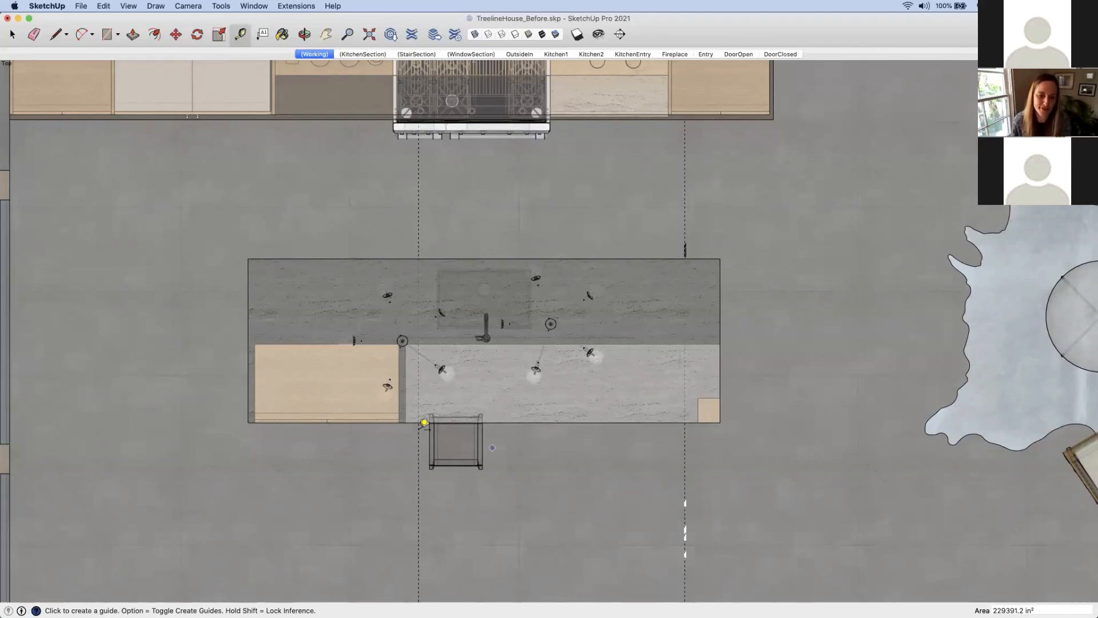
Move the remaining stool about 3 5/16" left so its left edge lines up with the left guide
key(space)
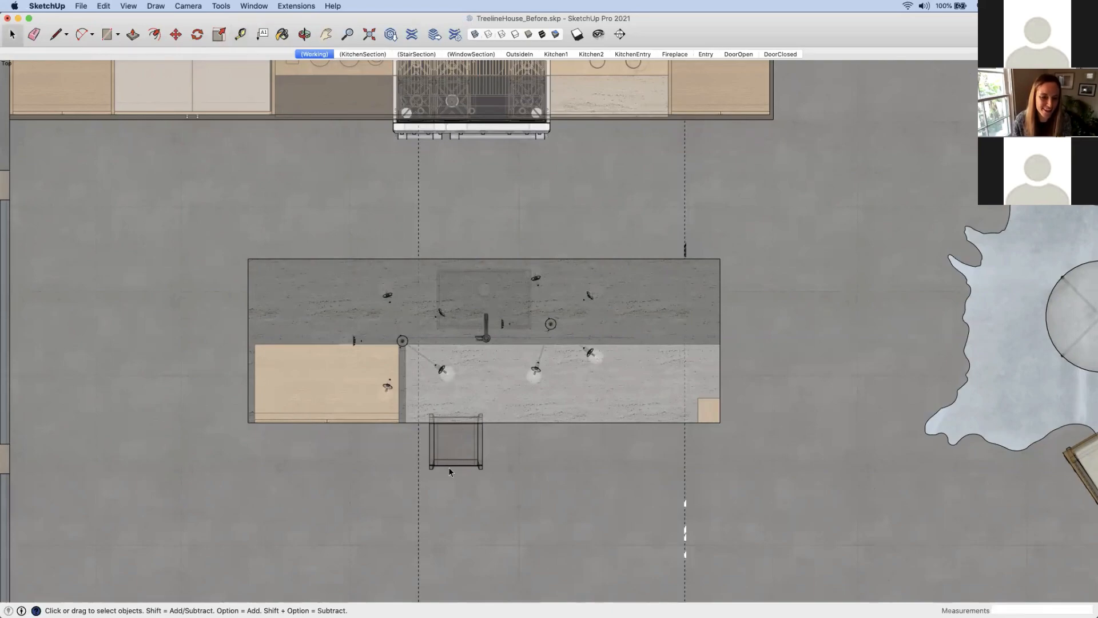
click(449, 469)
scroll(401, 455, up, 2)
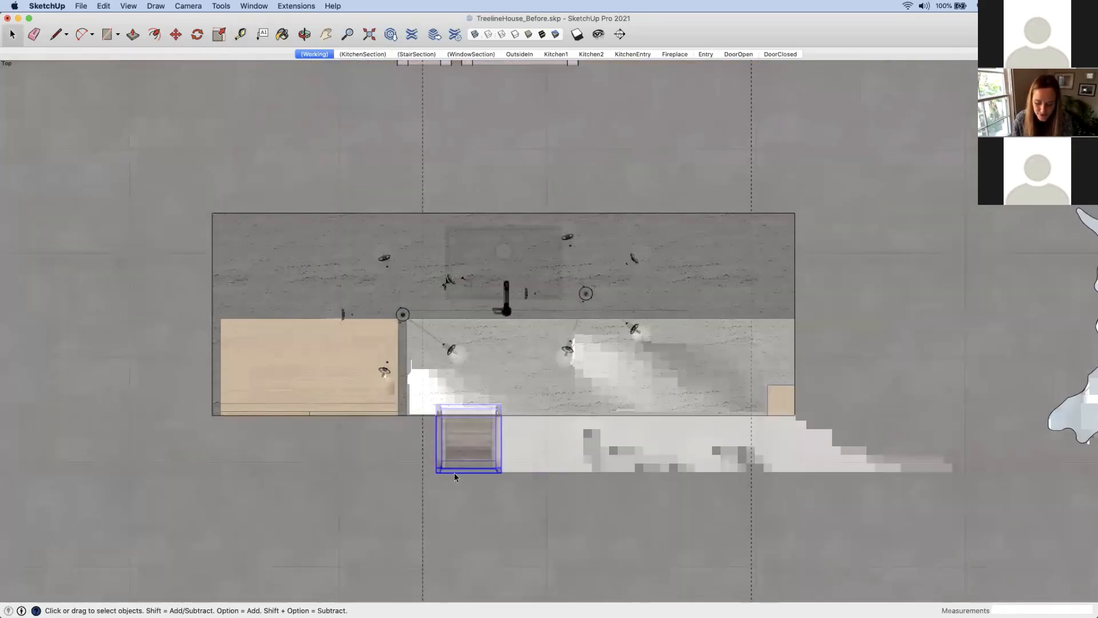
key(m)
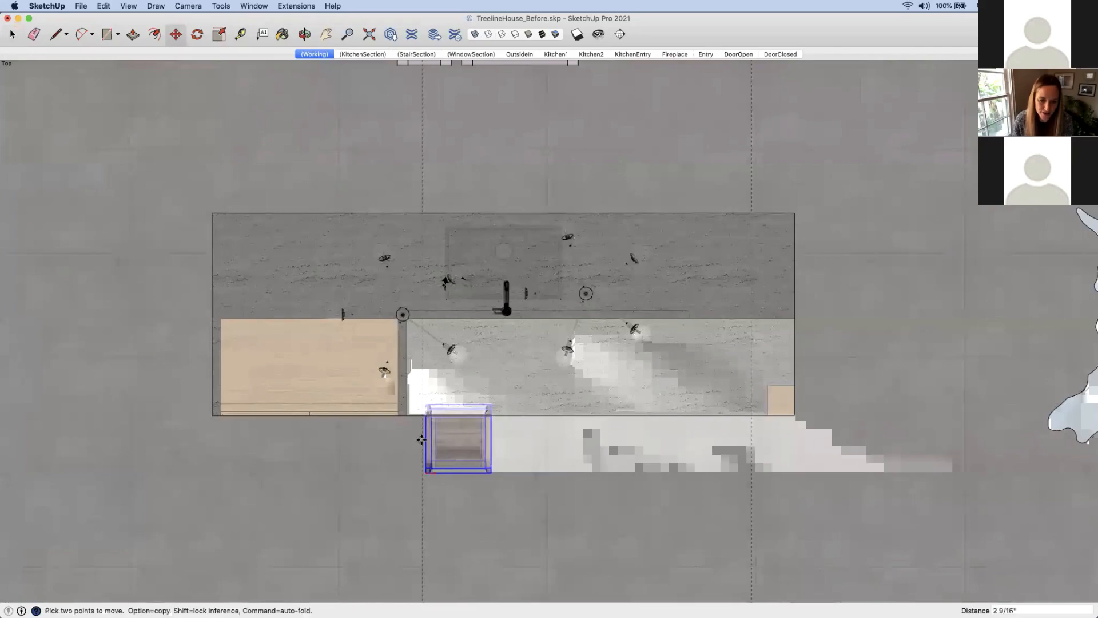
click(423, 415)
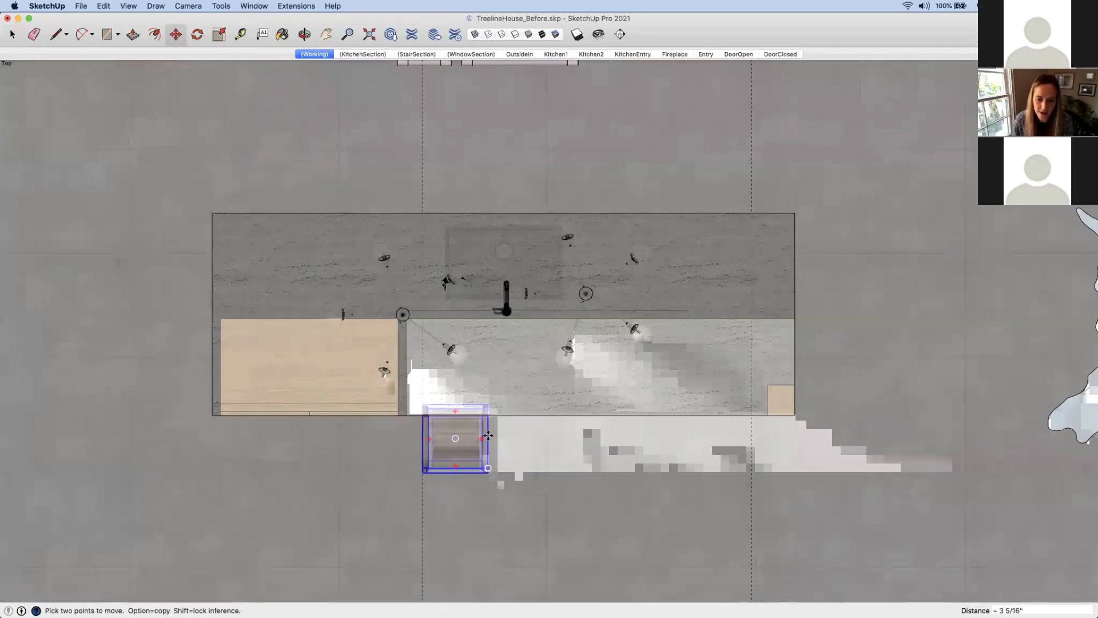
Copy the left stool about 65 1/8" right to the right-hand guide, dividing the distance by 3 to fill in evenly spaced stools
click(489, 473)
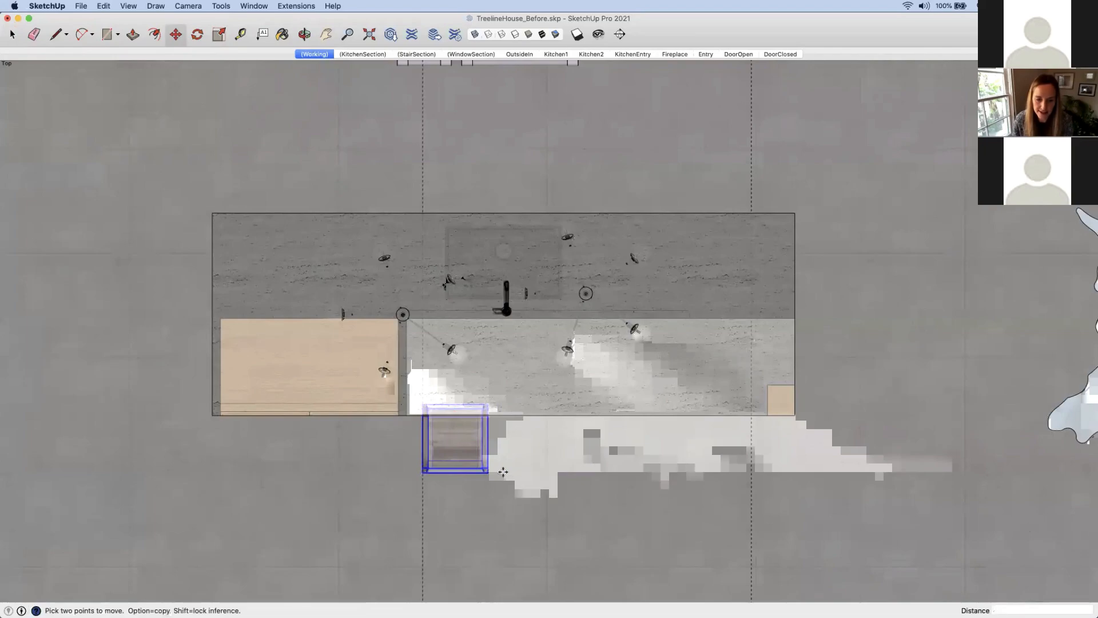
key(alt)
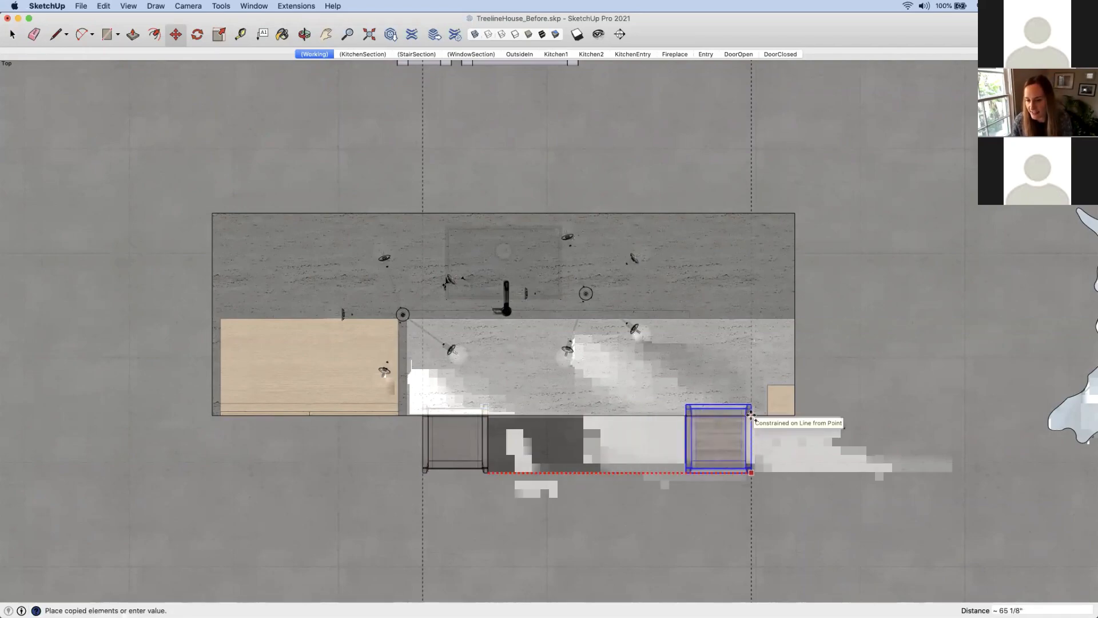
click(751, 415)
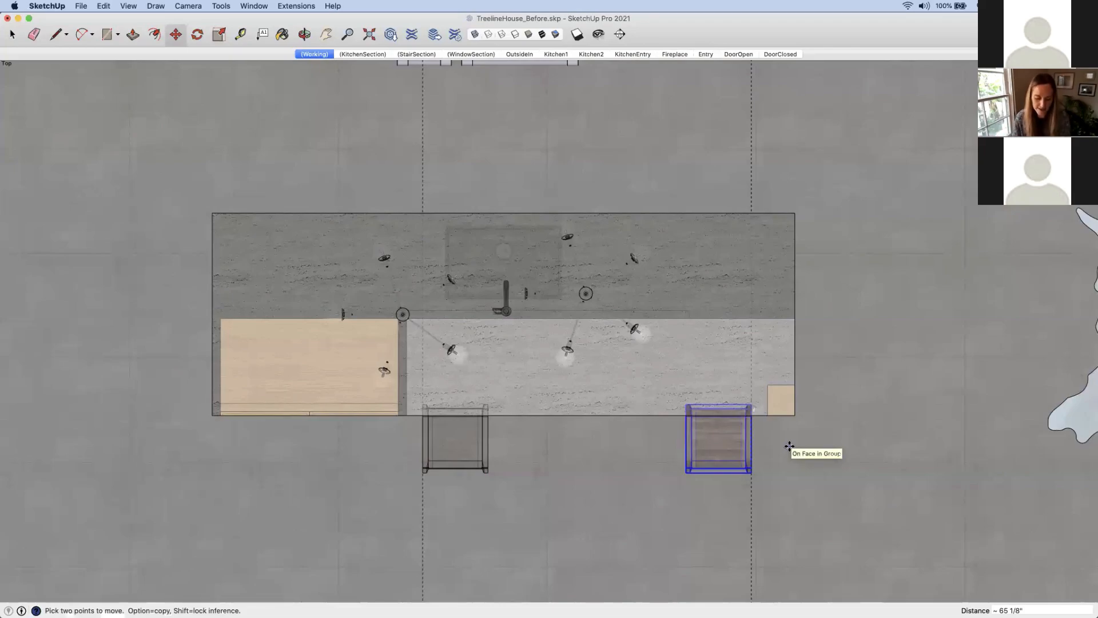
text(3/)
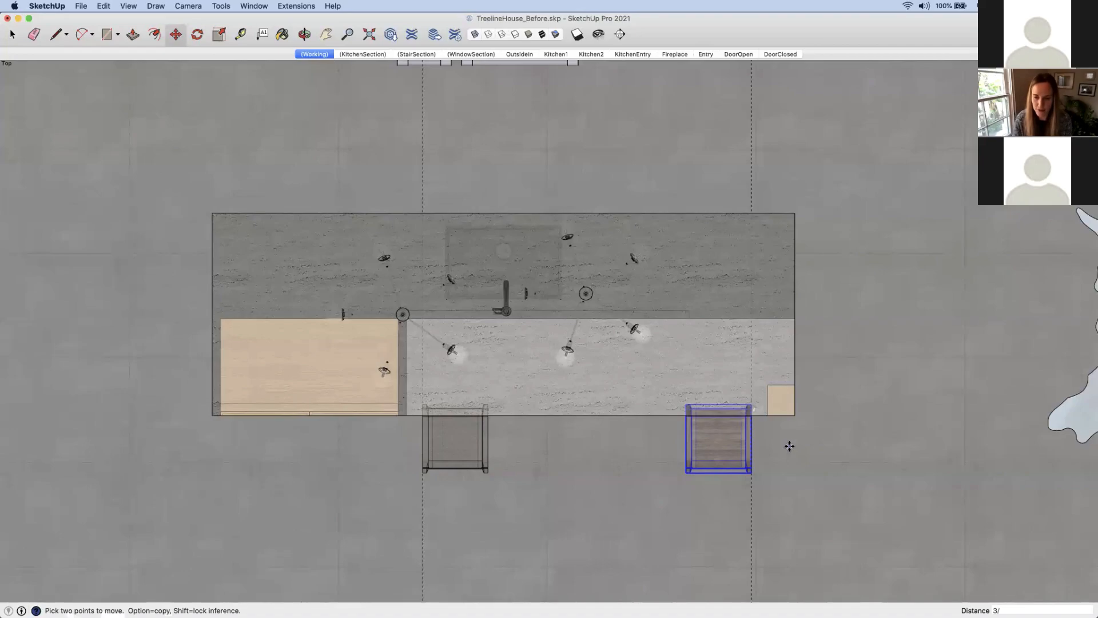
key(Return)
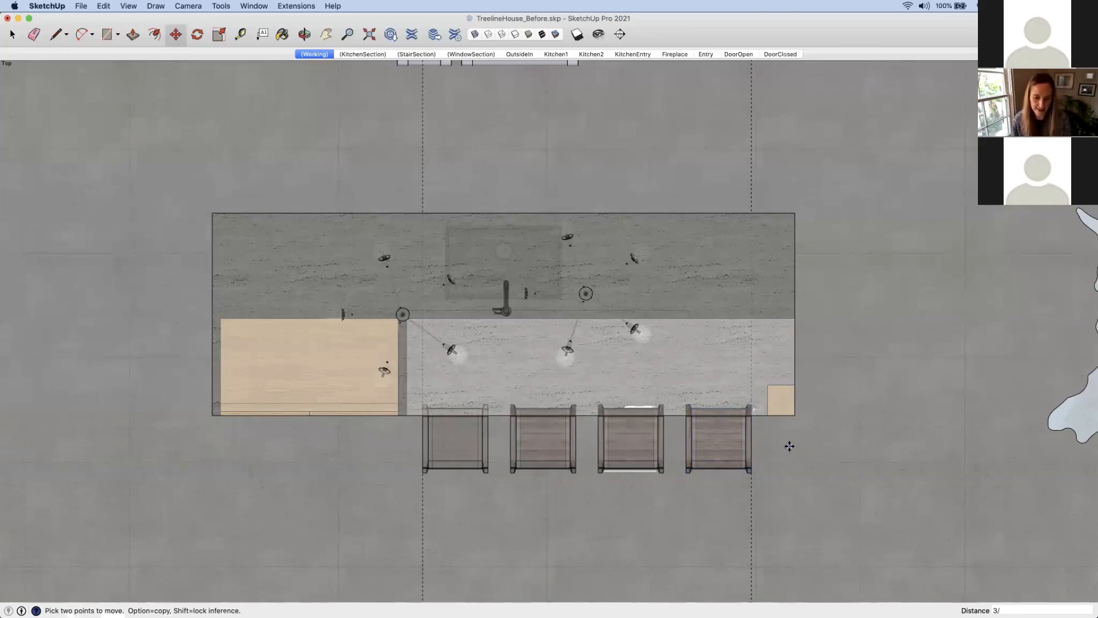
key(space)
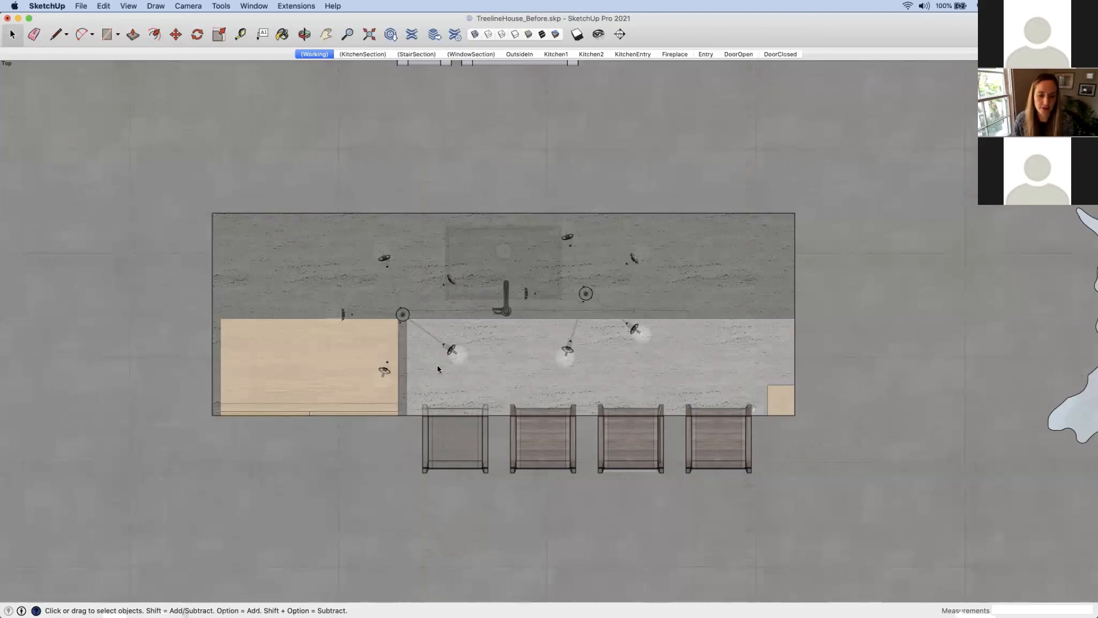
Examine the spacing of the stools along the kitchen island from above and in perspective
scroll(449, 348, down, 5)
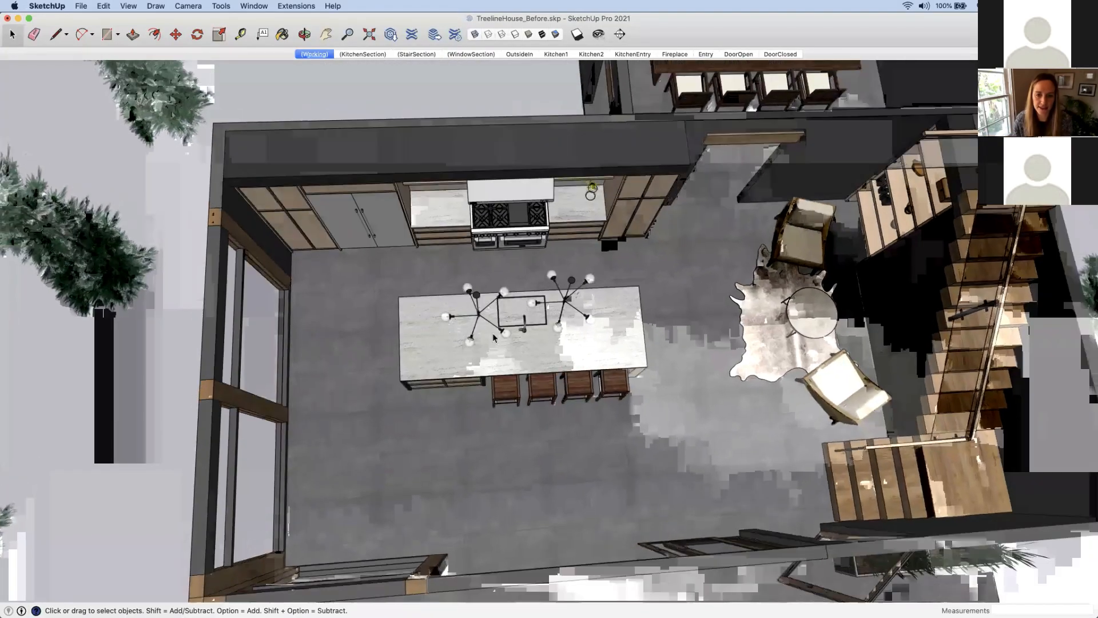
middle_drag(492, 333, 499, 331)
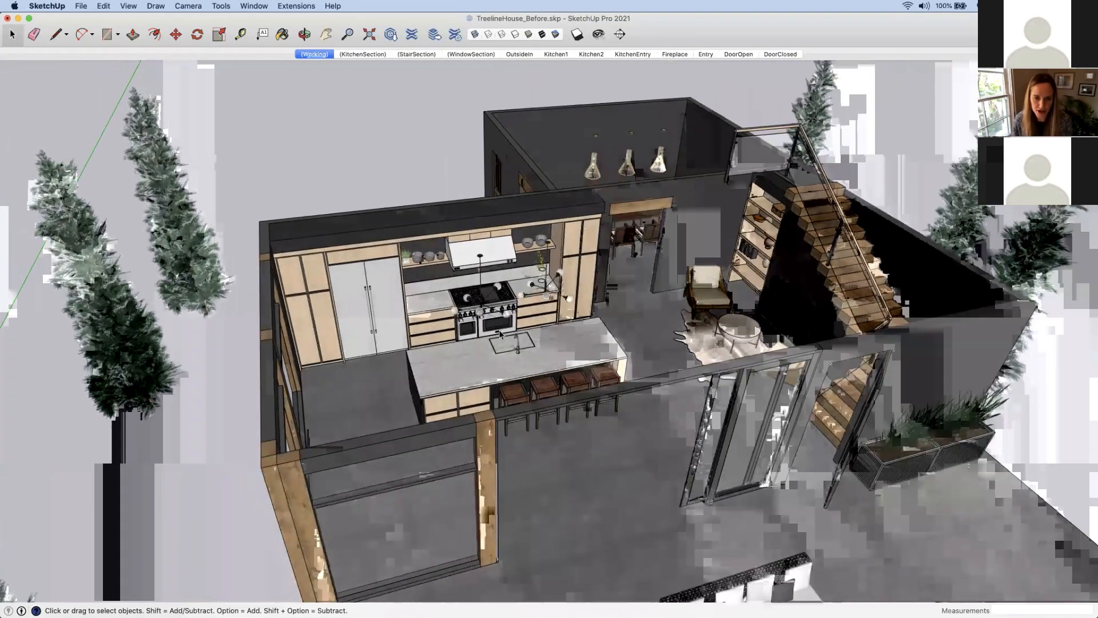
key(super+2)
scroll(505, 337, up, 5)
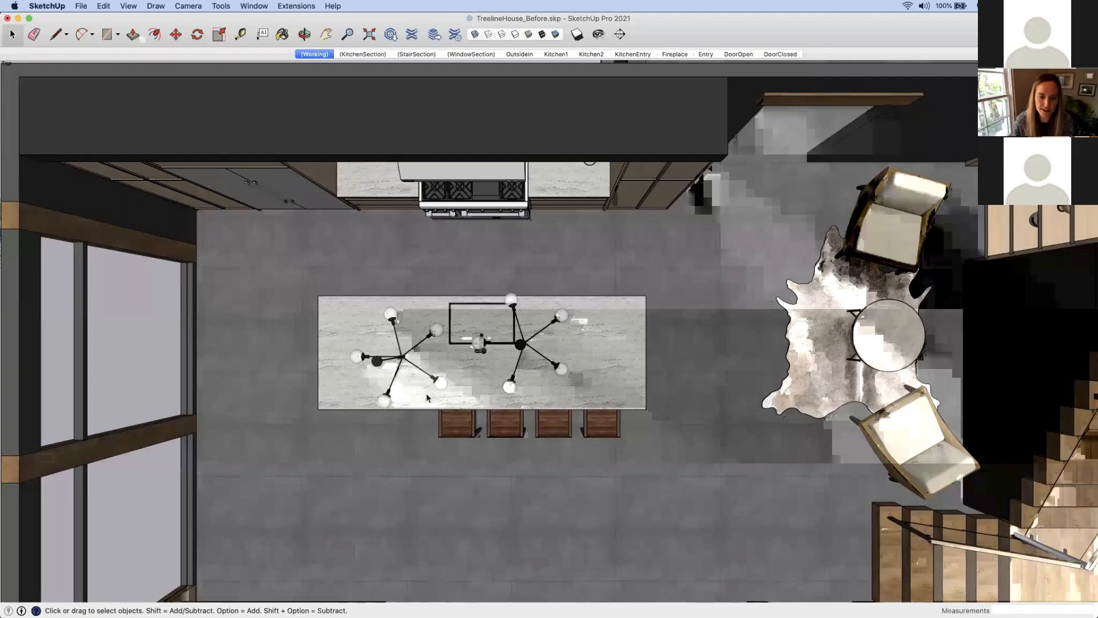
middle_drag(416, 433, 497, 327)
scroll(478, 423, up, 3)
scroll(458, 320, up, 3)
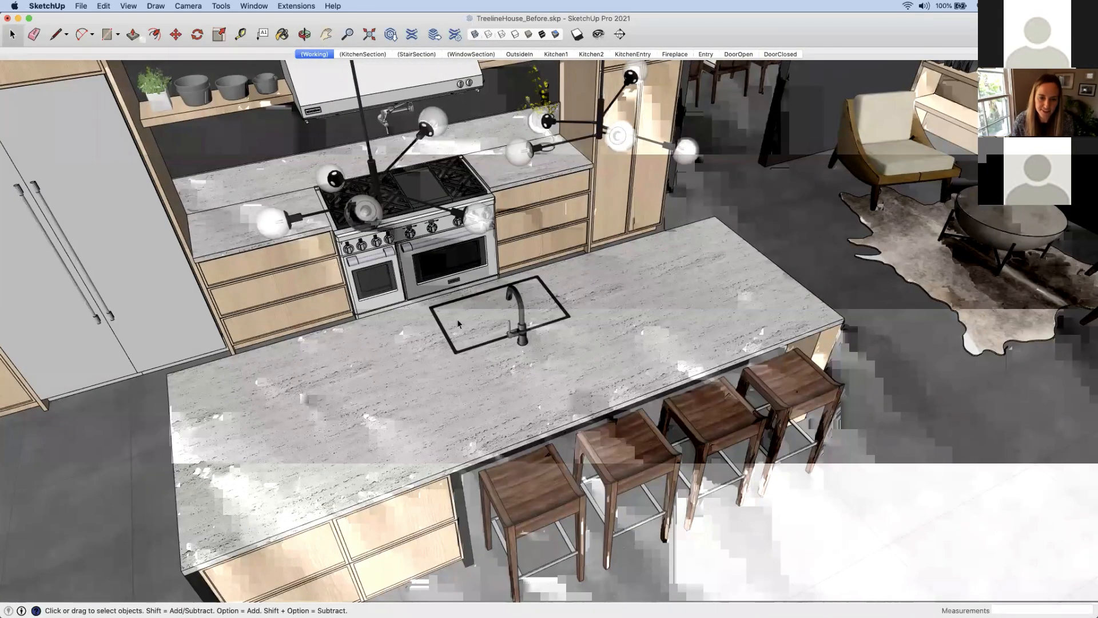
Select the sink and examine where its rim and the faucet meet the island's countertop
scroll(455, 327, up, 2)
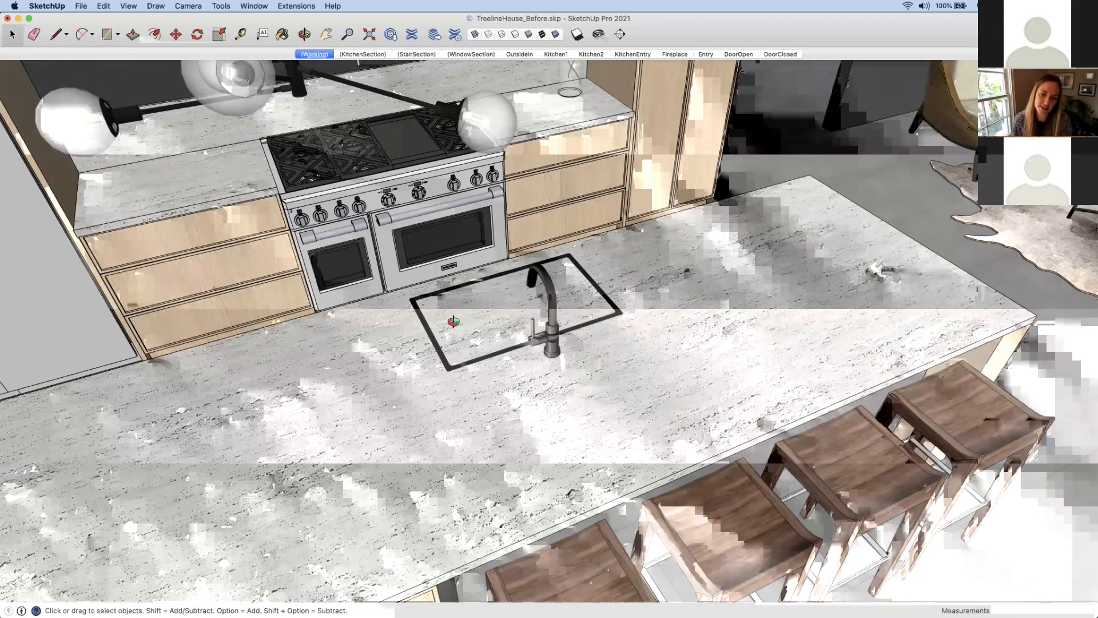
middle_drag(453, 322, 523, 307)
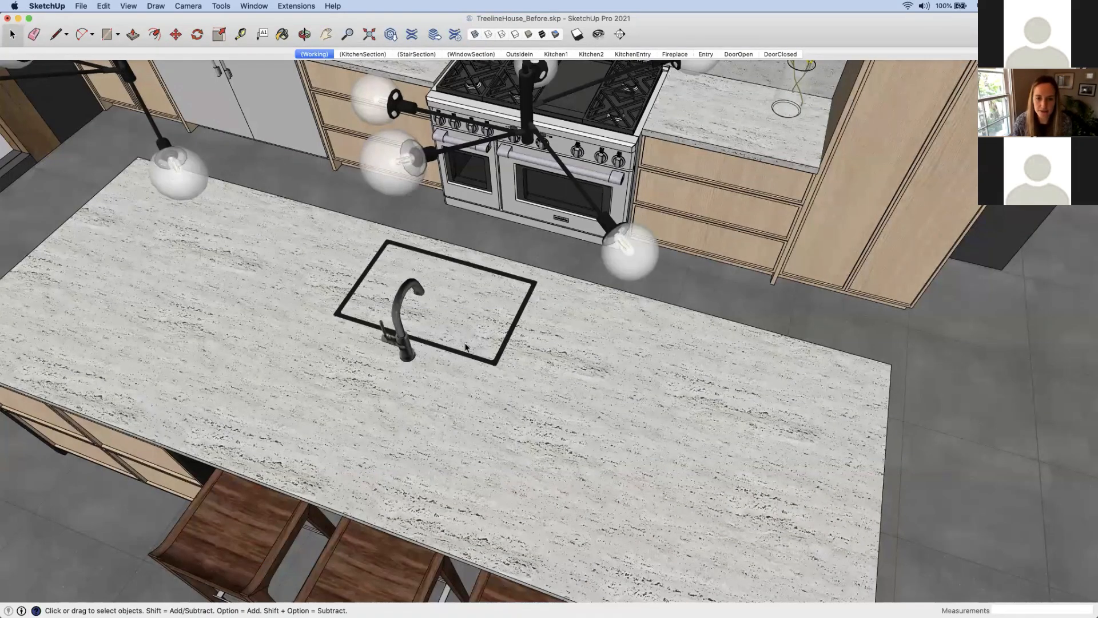
scroll(466, 347, up, 5)
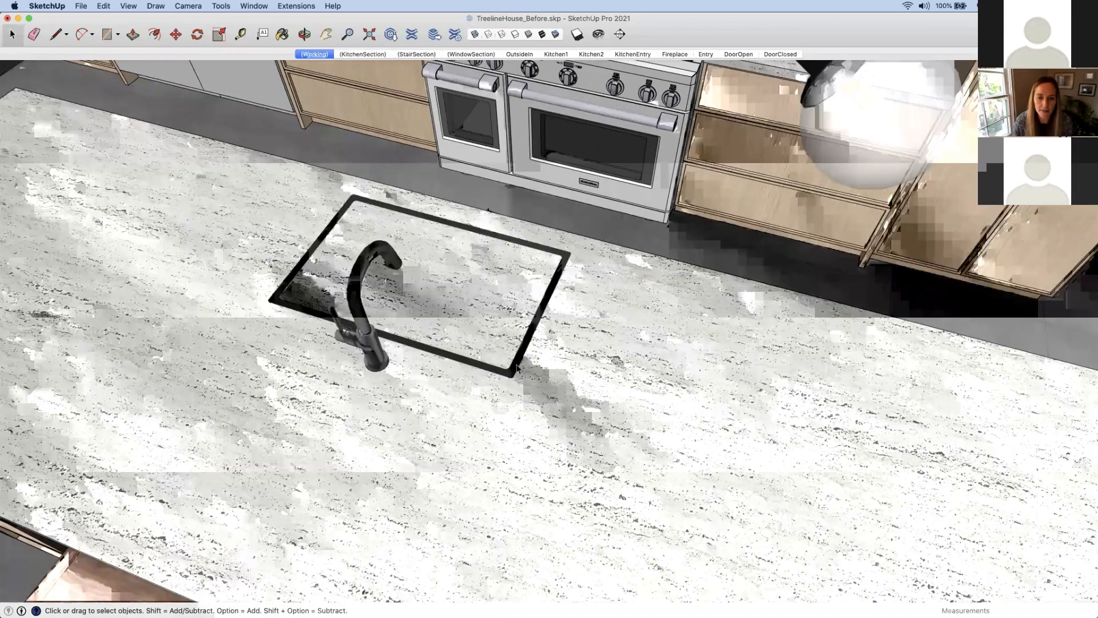
click(513, 437)
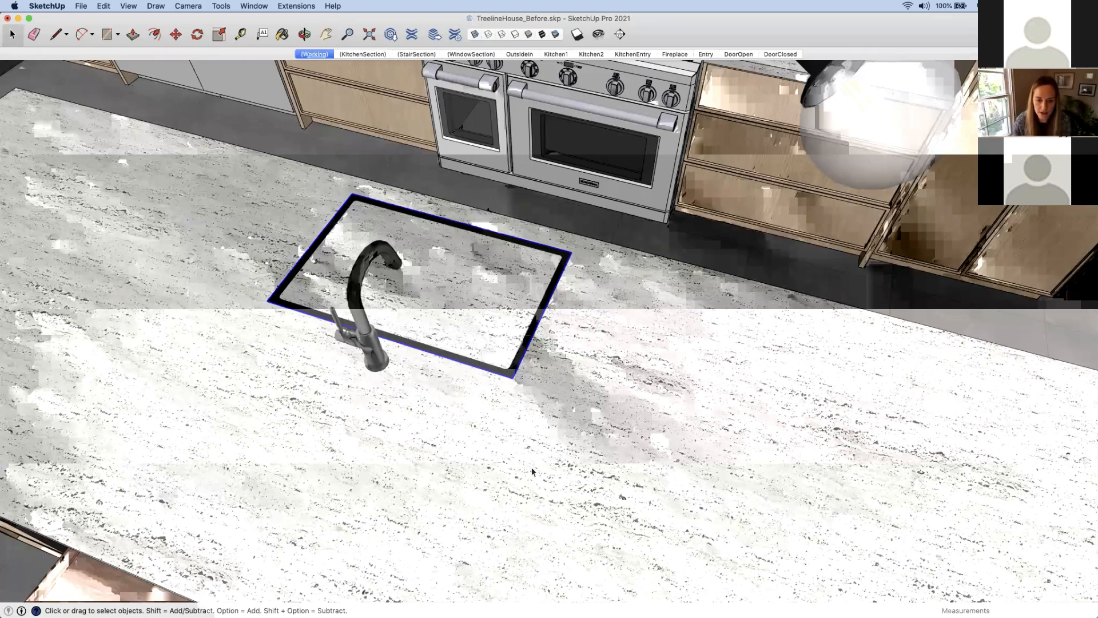
middle_drag(532, 465, 458, 344)
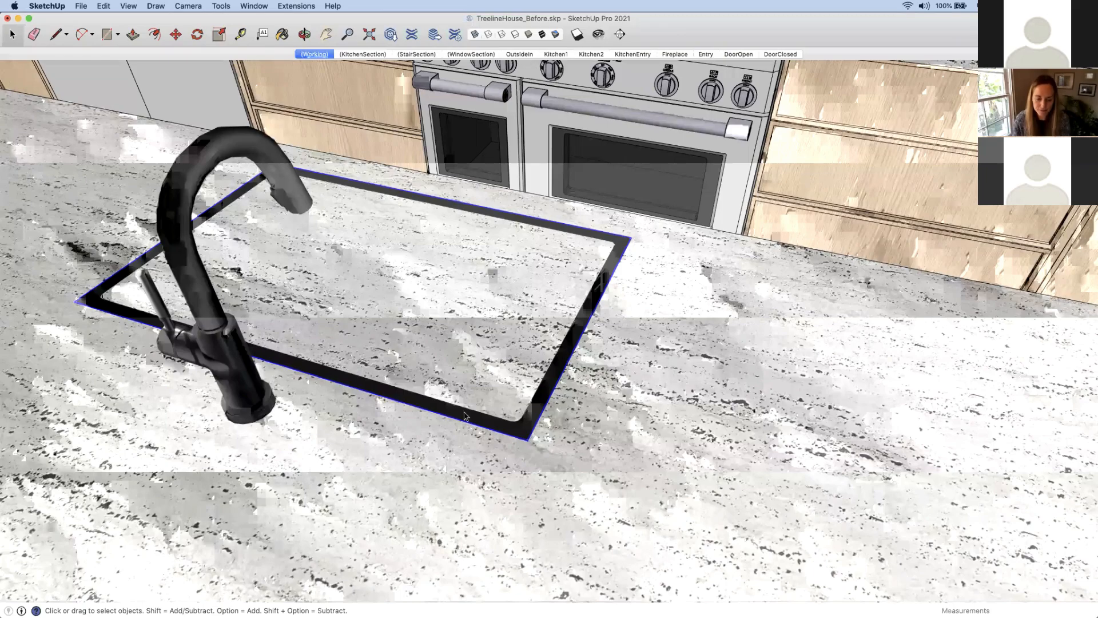
scroll(458, 343, down, 3)
scroll(565, 399, down, 2)
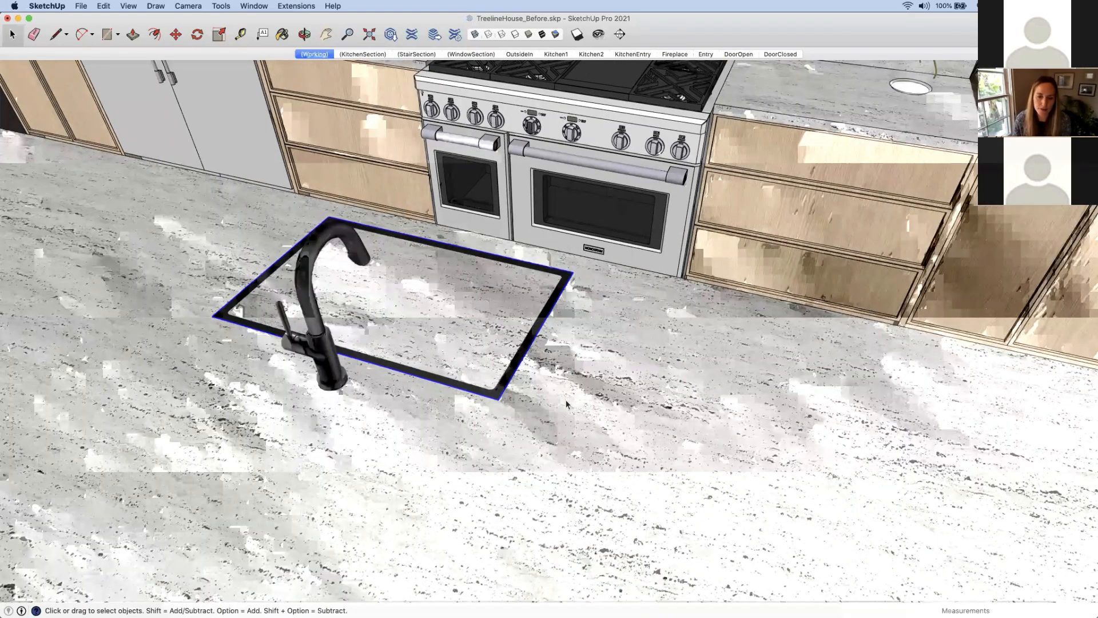
Inside the countertop group, intersect the top face with the model to imprint the sink and faucet outlines
scroll(567, 418, down, 3)
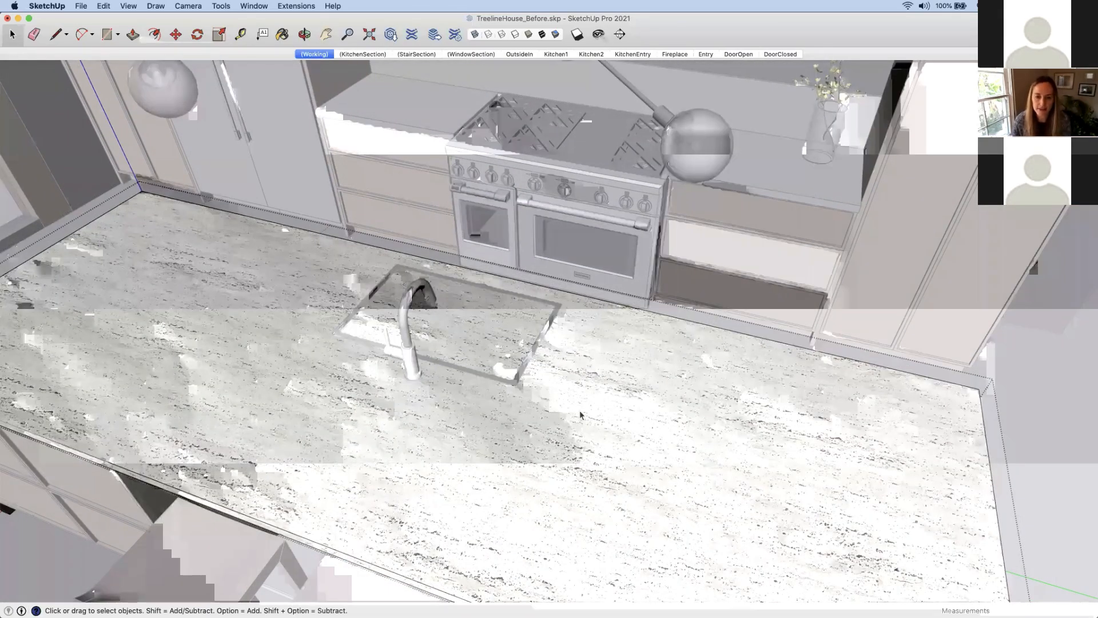
click(574, 471)
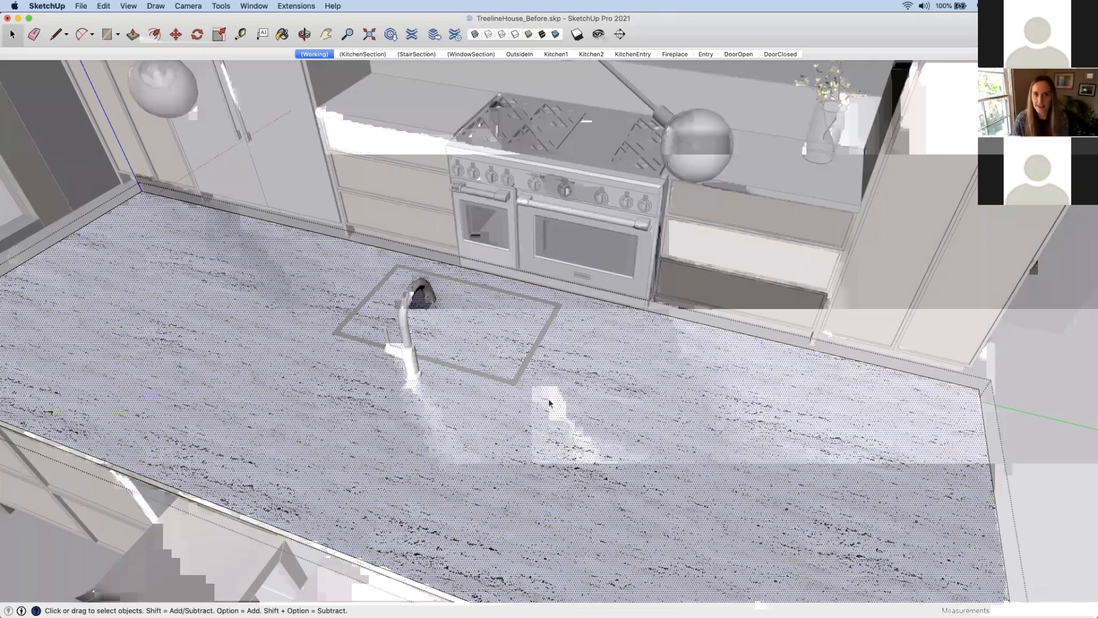
right_click(573, 324)
mouse_move(604, 386)
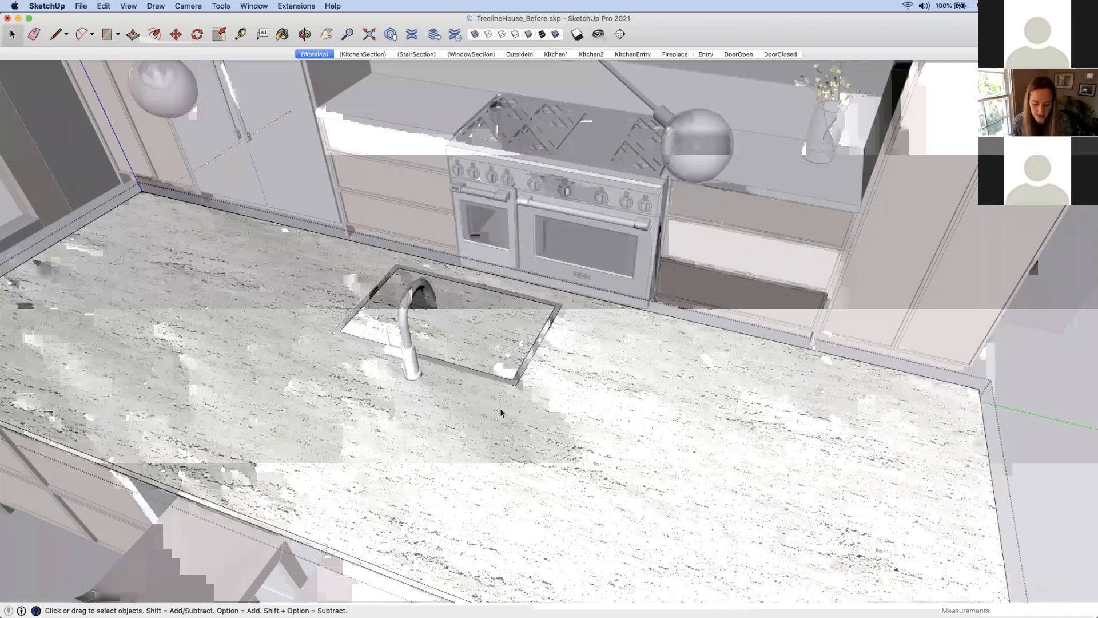
Hide the rest of the model and delete the countertop face inside the sink's inner outline
key(i)
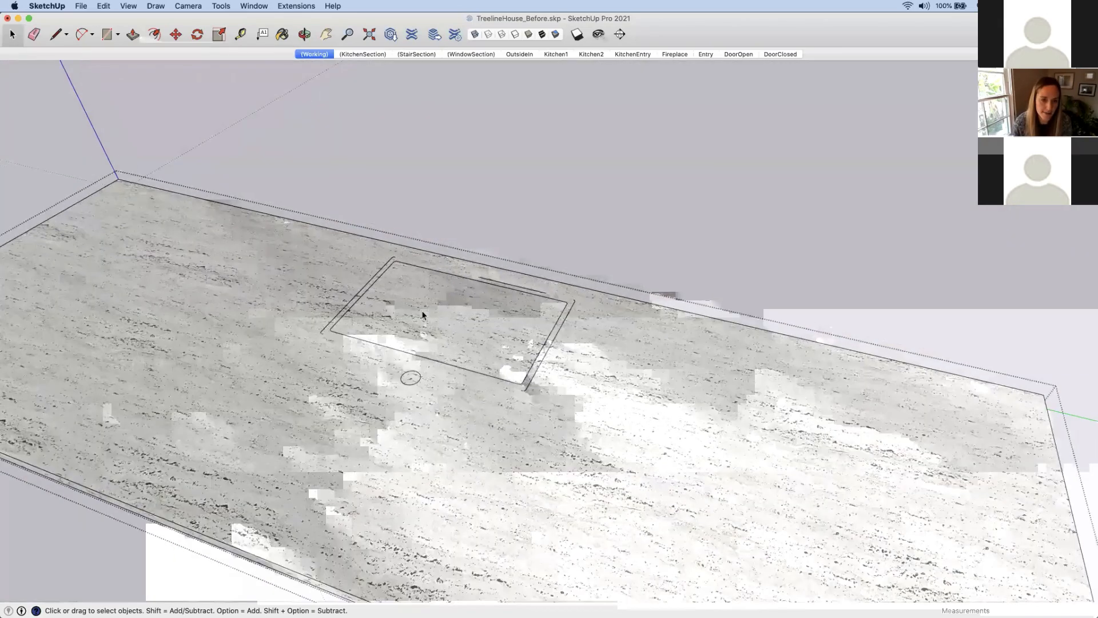
middle_drag(422, 313, 370, 382)
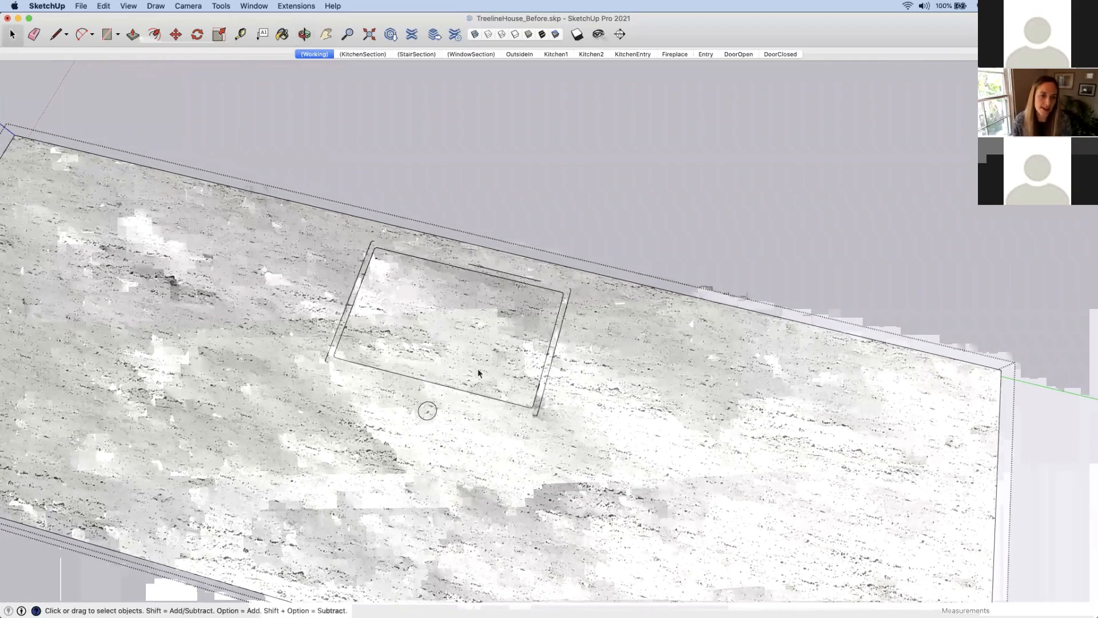
scroll(429, 309, down, 3)
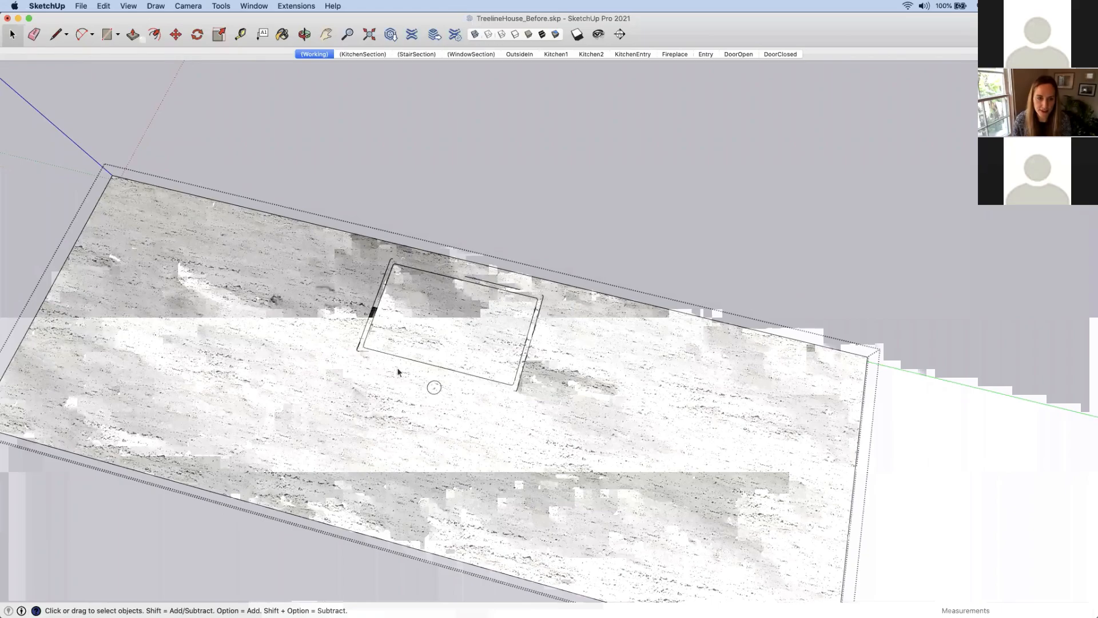
scroll(417, 354, up, 3)
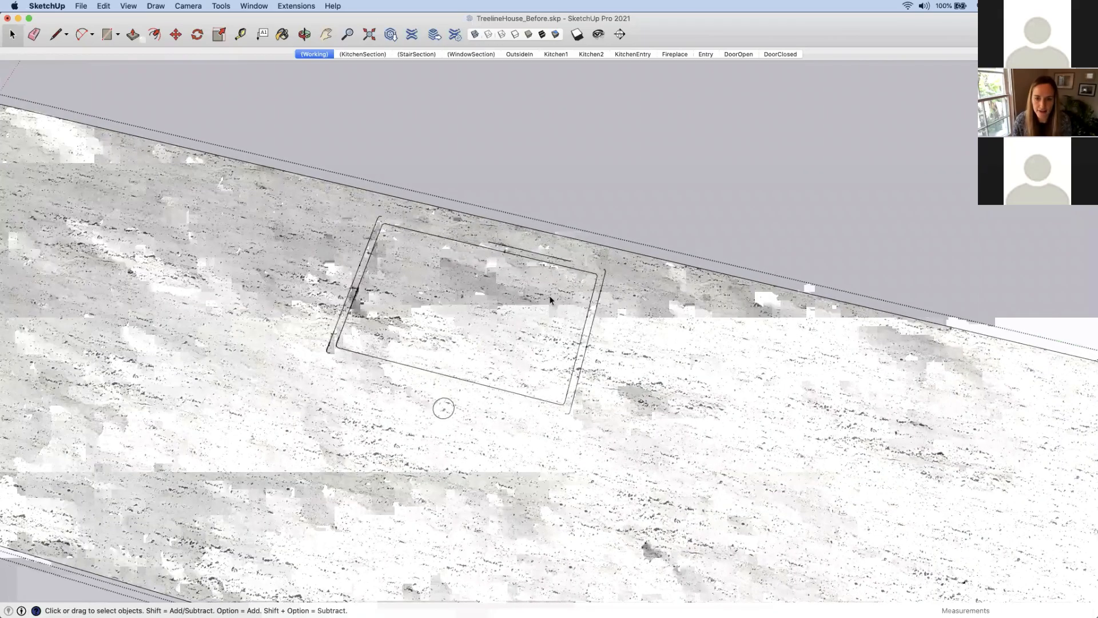
click(560, 356)
scroll(555, 326, up, 1)
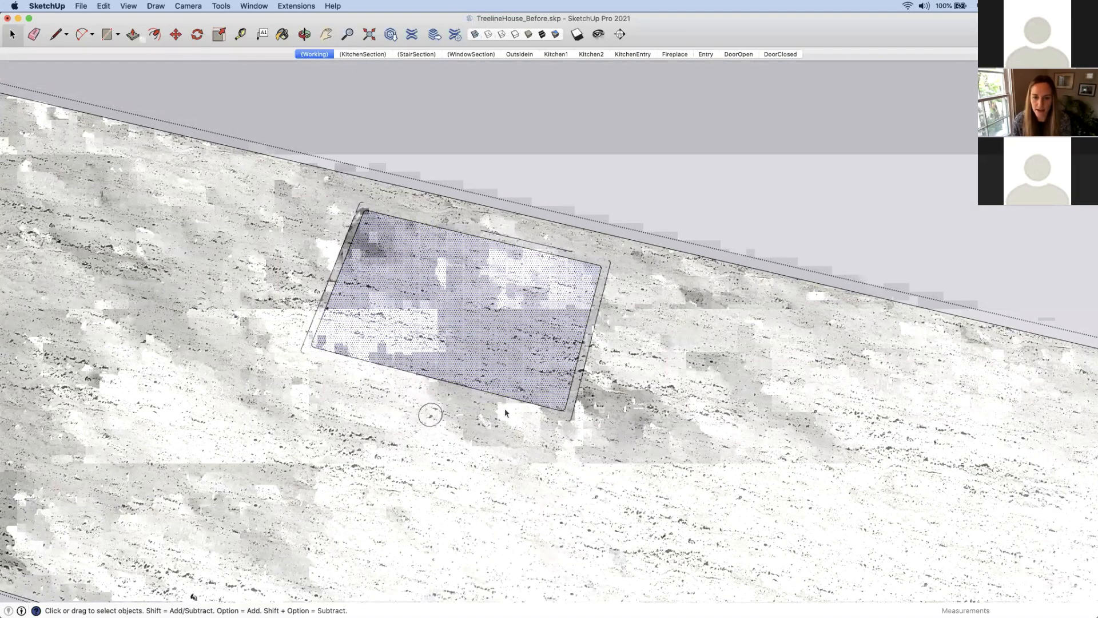
scroll(560, 387, up, 1)
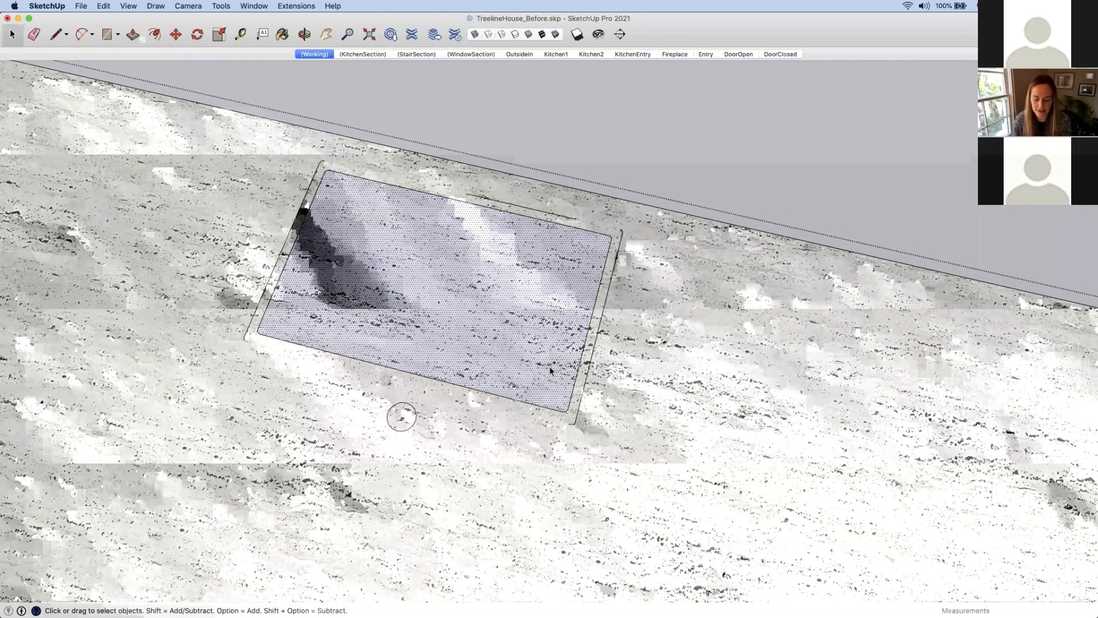
key(Delete)
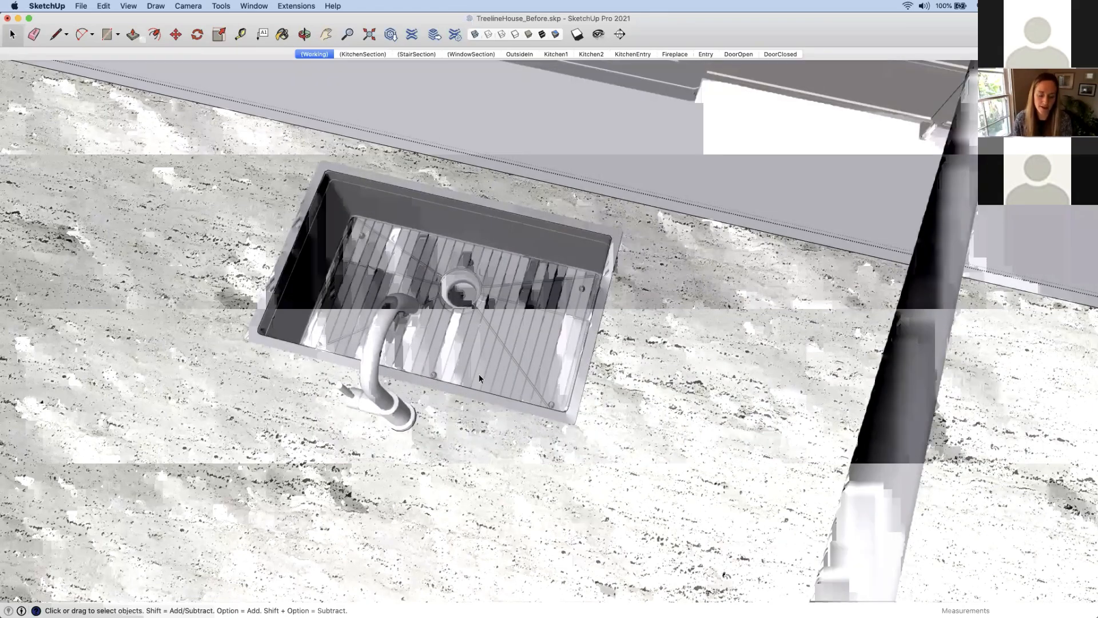
Delete the circular countertop face under the faucet and leave the group with the rest of the model shown
click(399, 419)
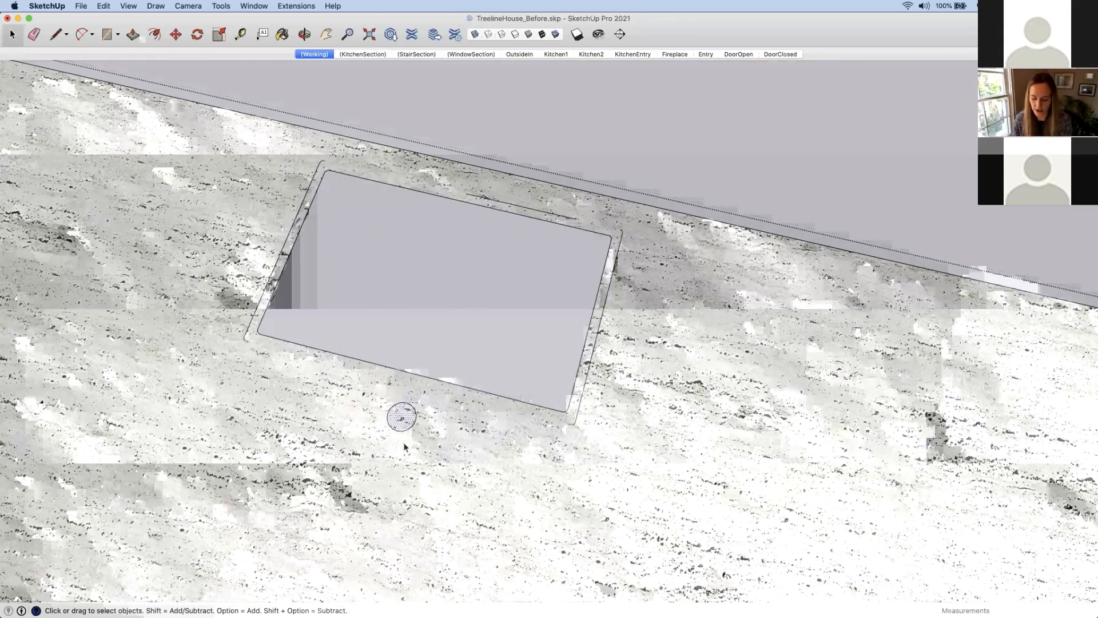
key(Delete)
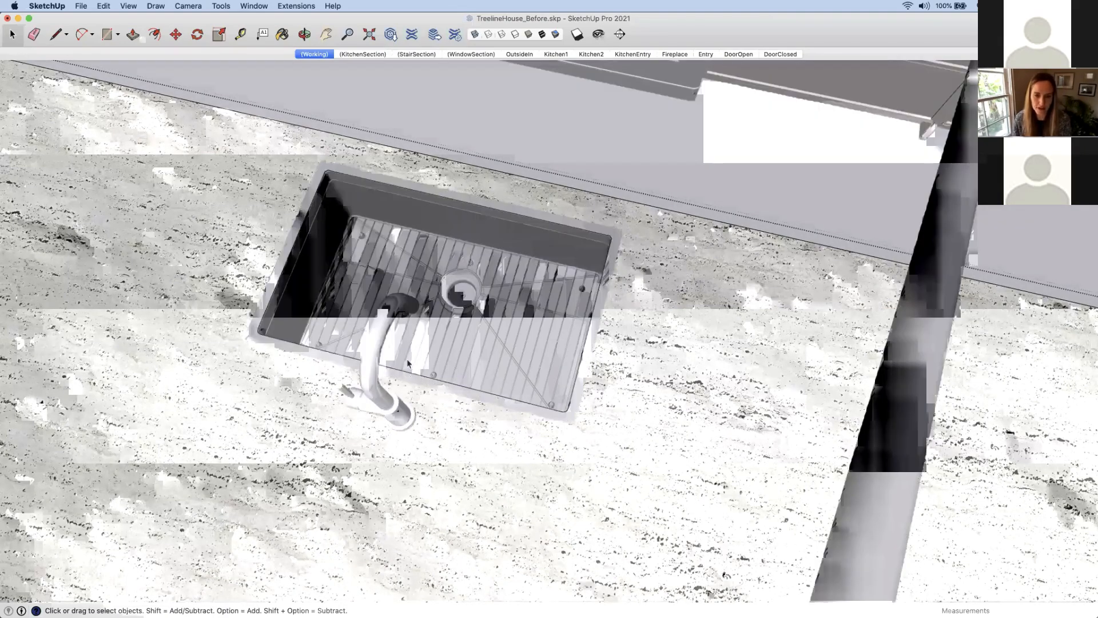
scroll(611, 408, down, 2)
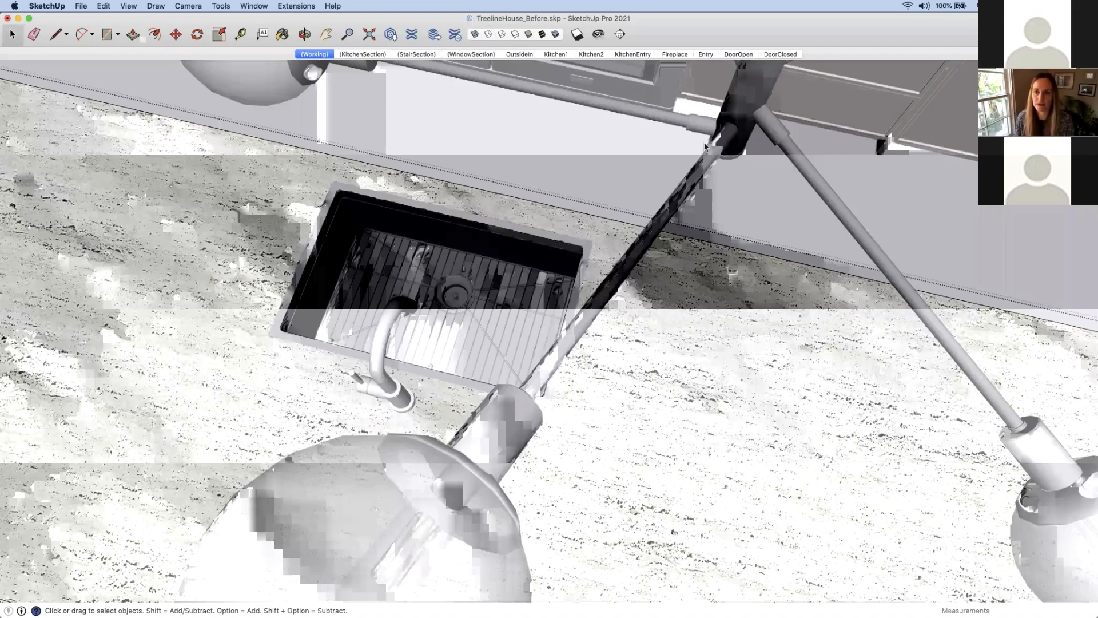
scroll(704, 147, down, 1)
middle_drag(668, 74, 734, 373)
middle_drag(558, 292, 537, 300)
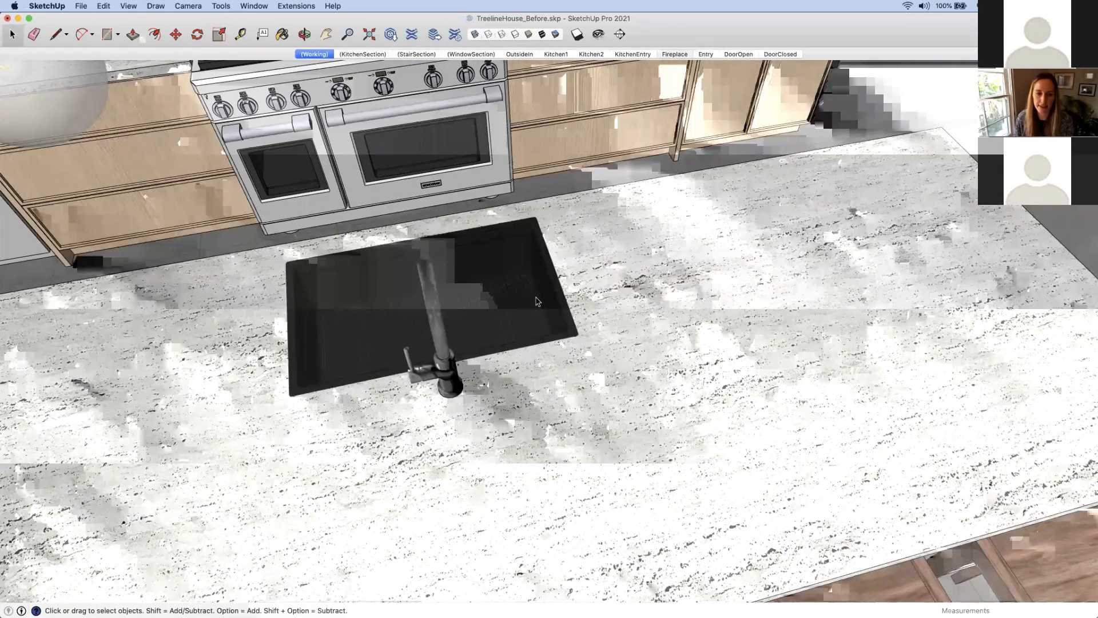
Go to the Fireplace scene and examine the fireplace insert behind the wall with X-ray switched on and off
click(674, 54)
scroll(528, 347, up, 4)
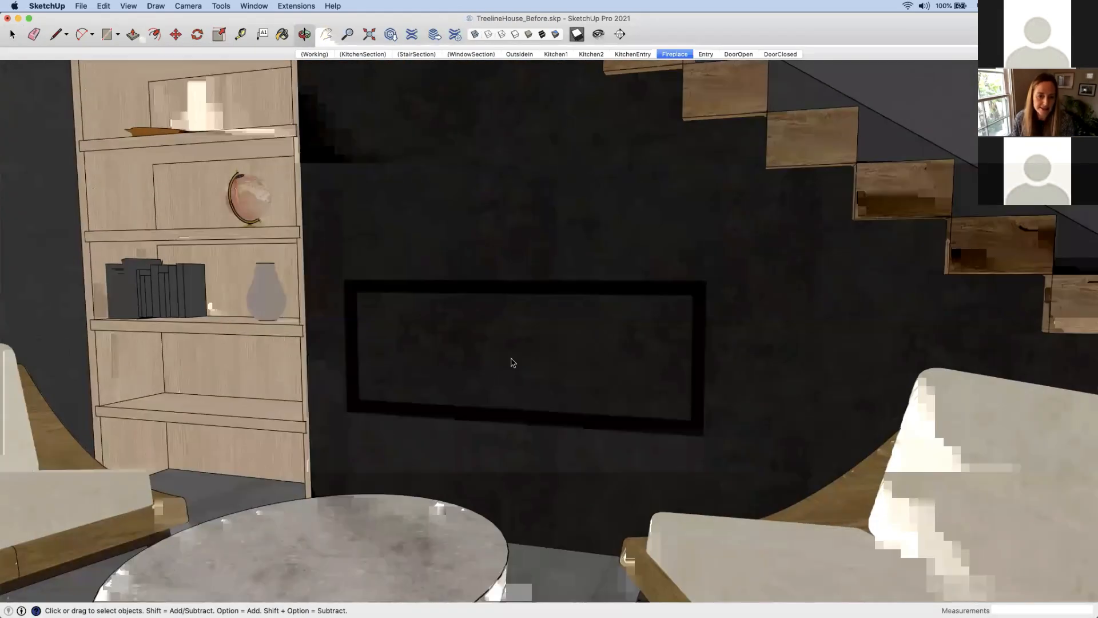
middle_drag(513, 362, 522, 313)
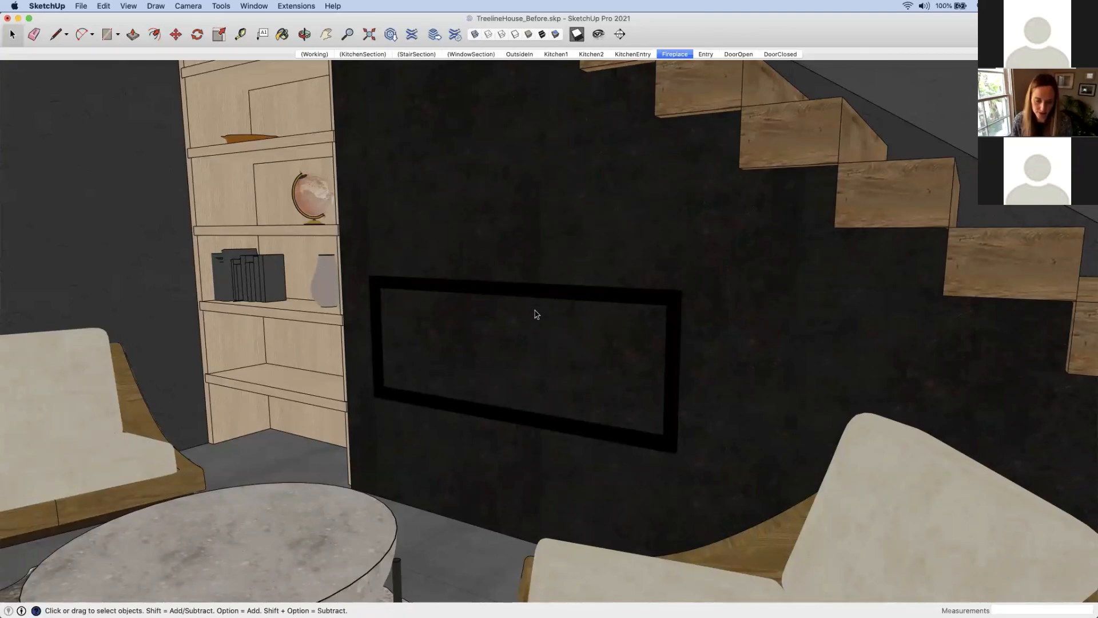
key(x)
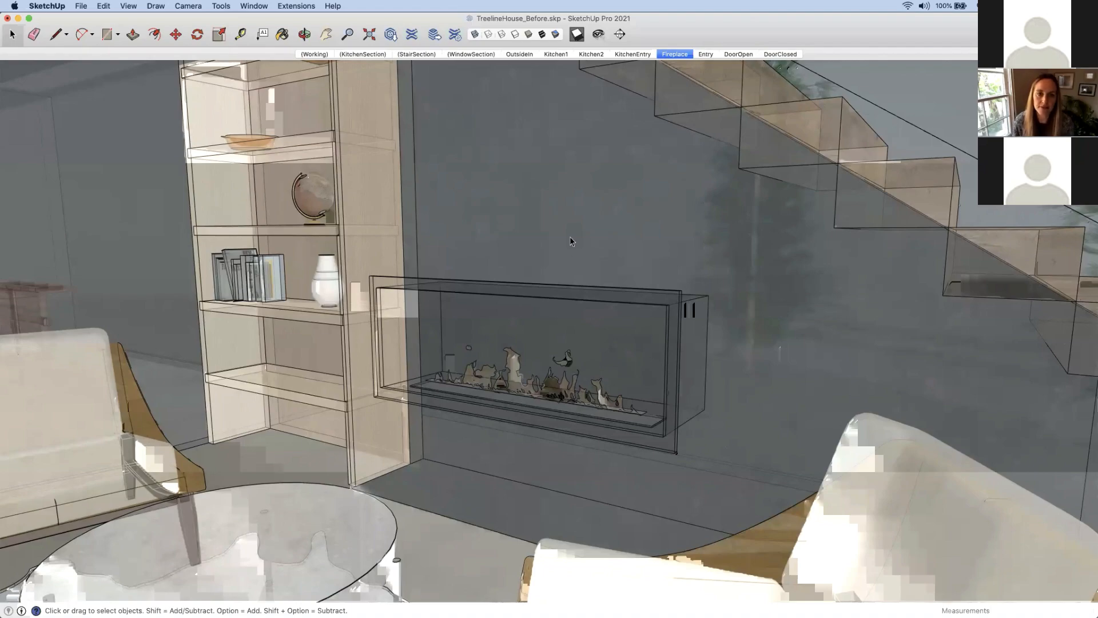
key(x)
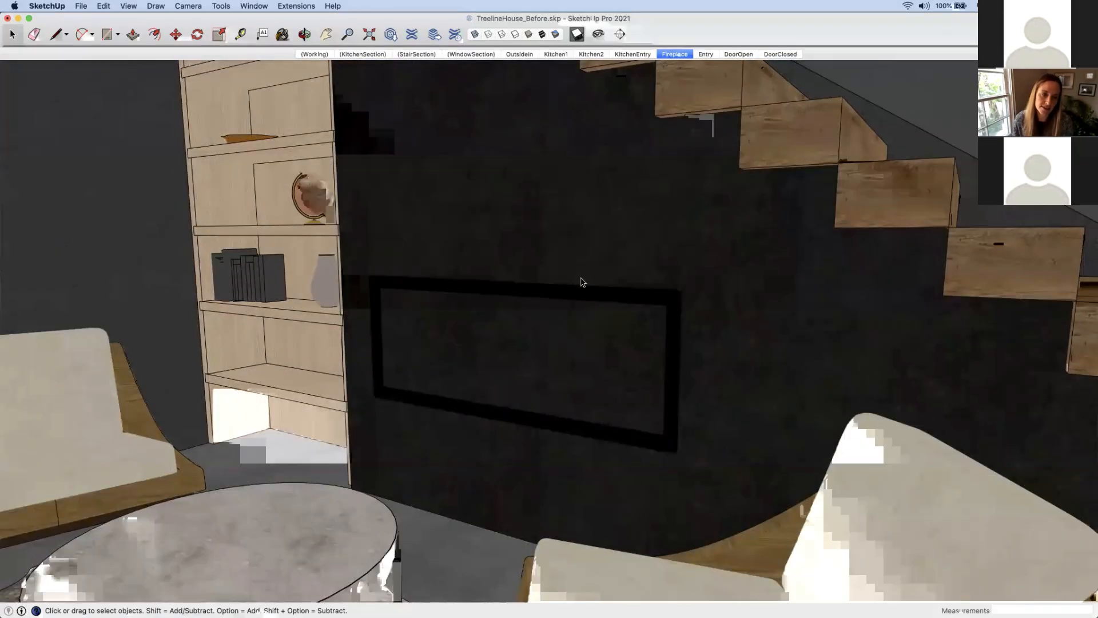
Switch the display to the Monochrome face style and turn the shadows off around the fireplace
click(554, 35)
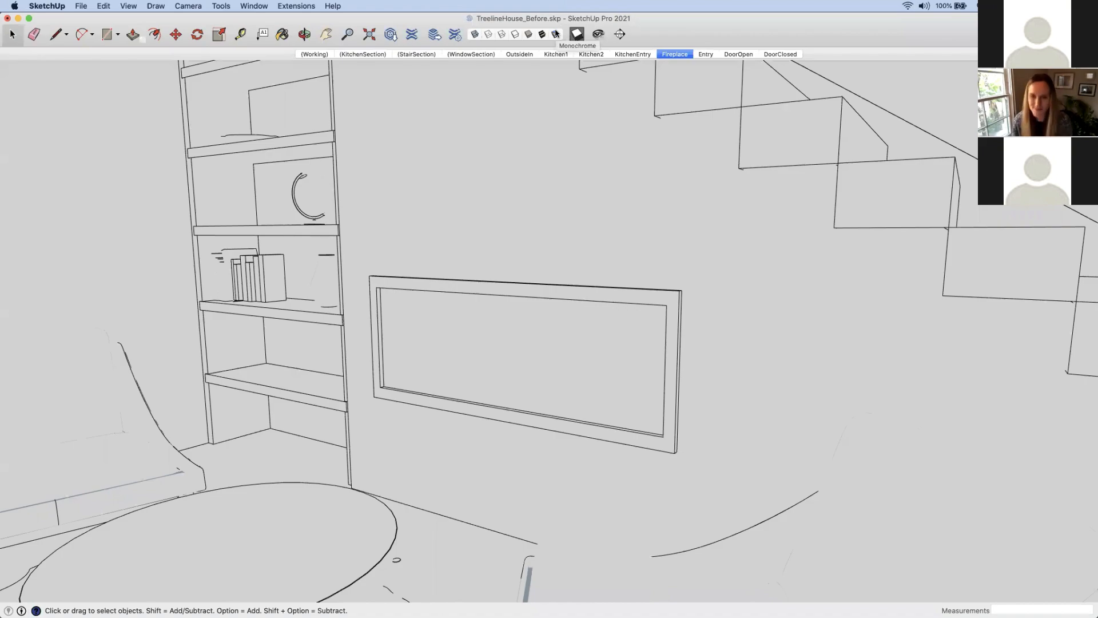
scroll(406, 287, down, 5)
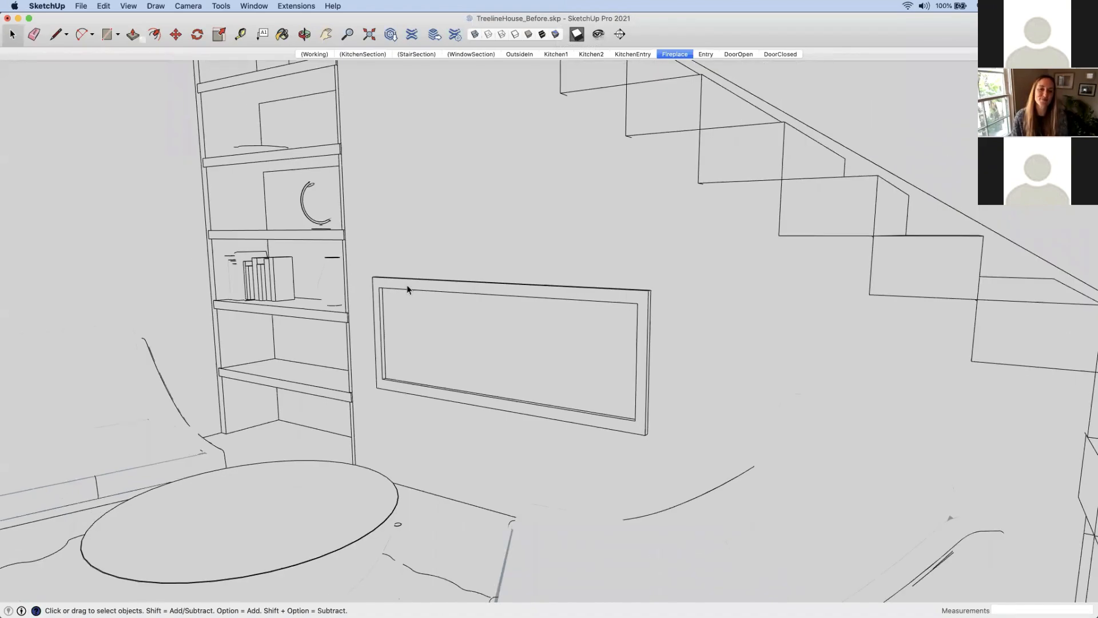
click(576, 34)
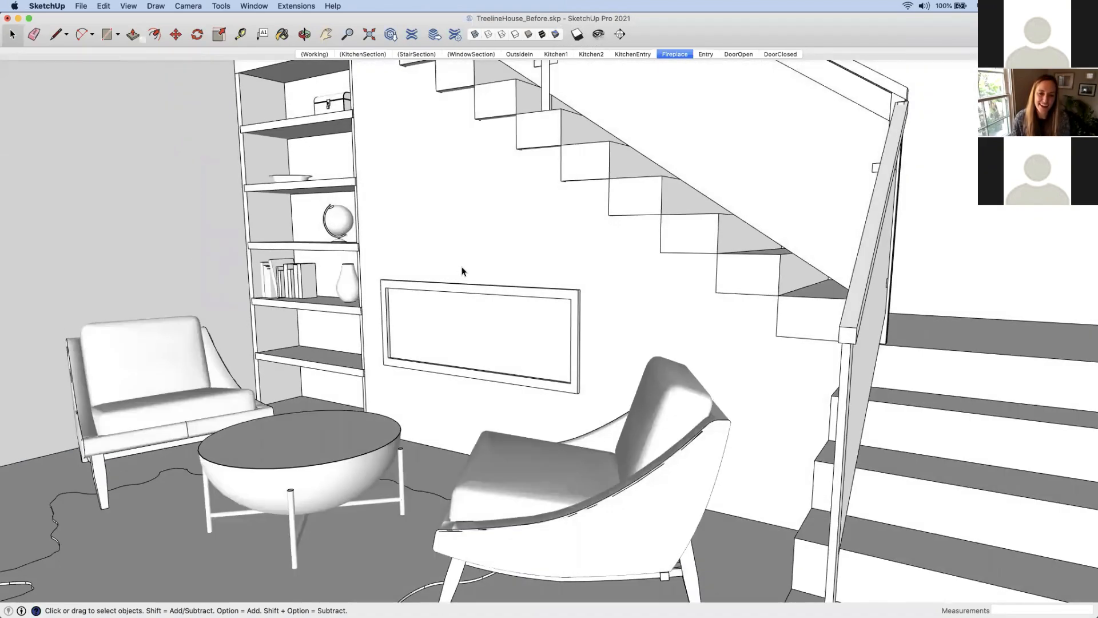
scroll(464, 269, up, 2)
middle_drag(466, 269, 558, 337)
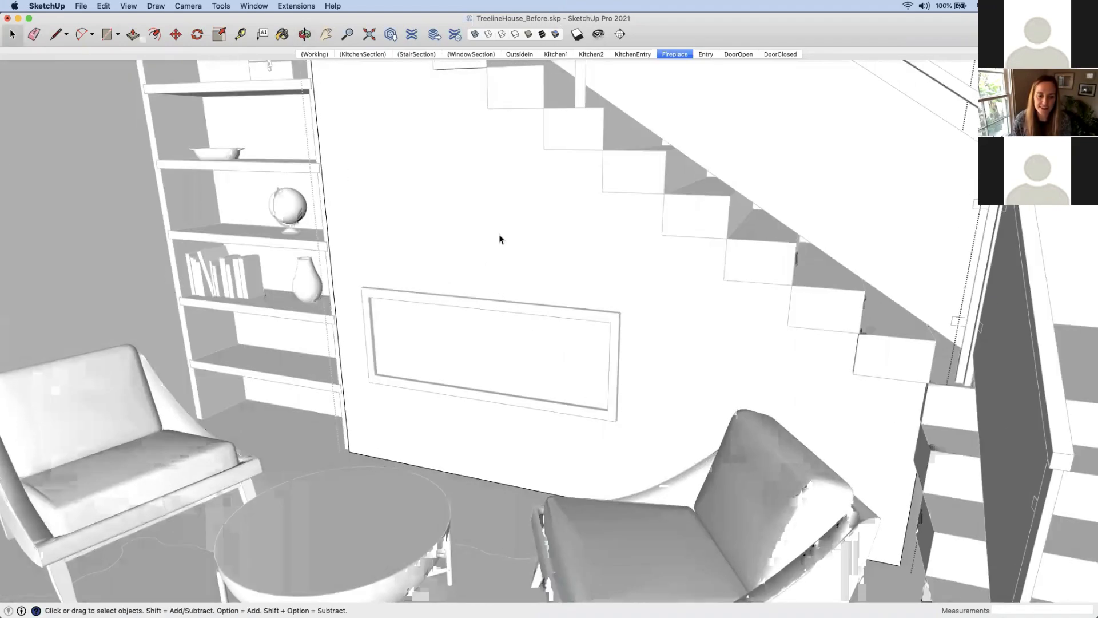
Inside the fireplace wall group, intersect the front face with the model and hide the rest of the model
click(506, 294)
click(502, 273)
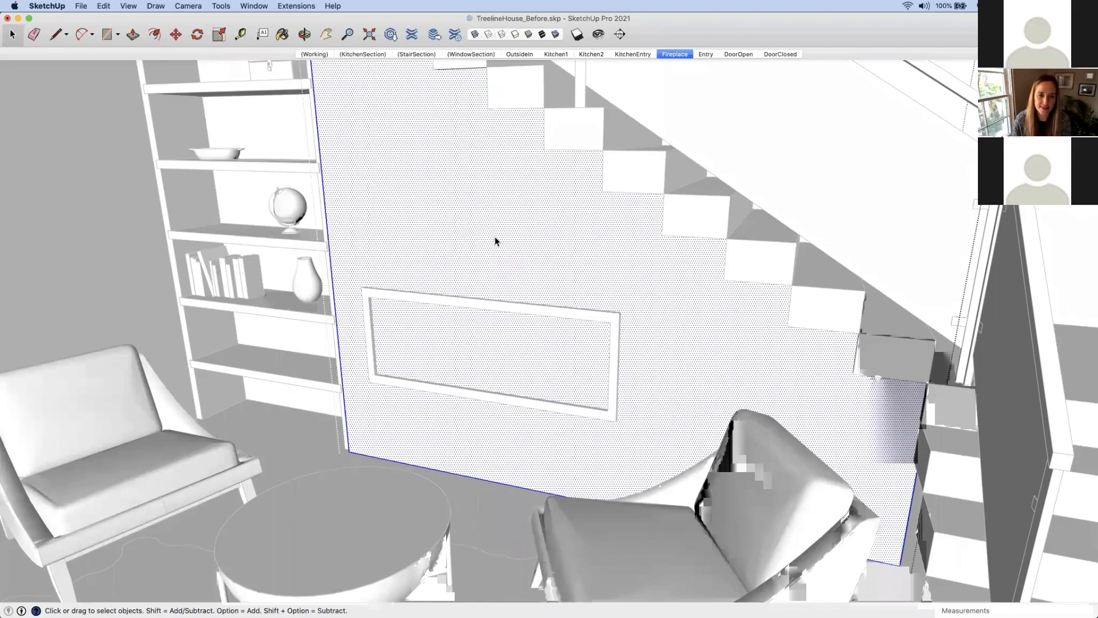
right_click(479, 194)
mouse_move(532, 258)
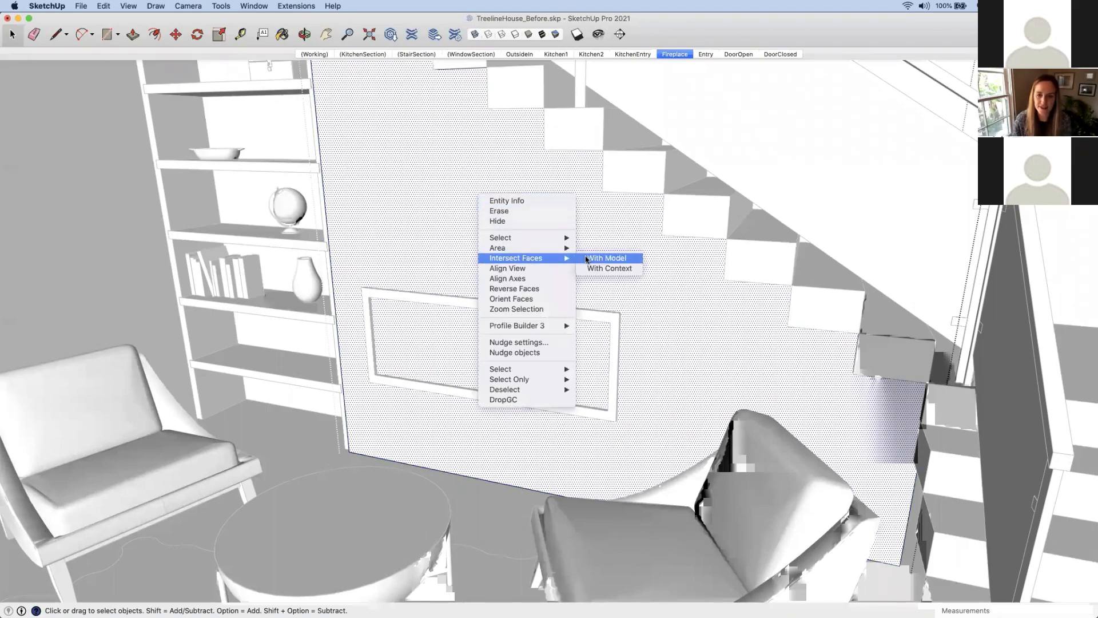
click(604, 258)
key(i)
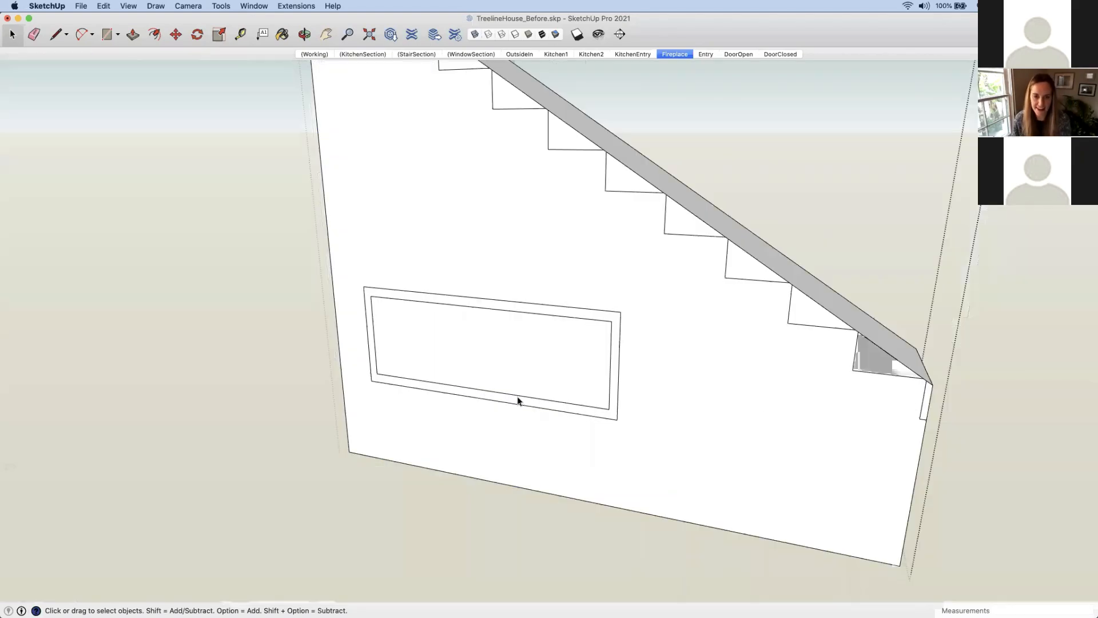
Try to delete the front wall face at the imprinted fireplace outline, then undo the deletion
middle_drag(627, 379, 567, 356)
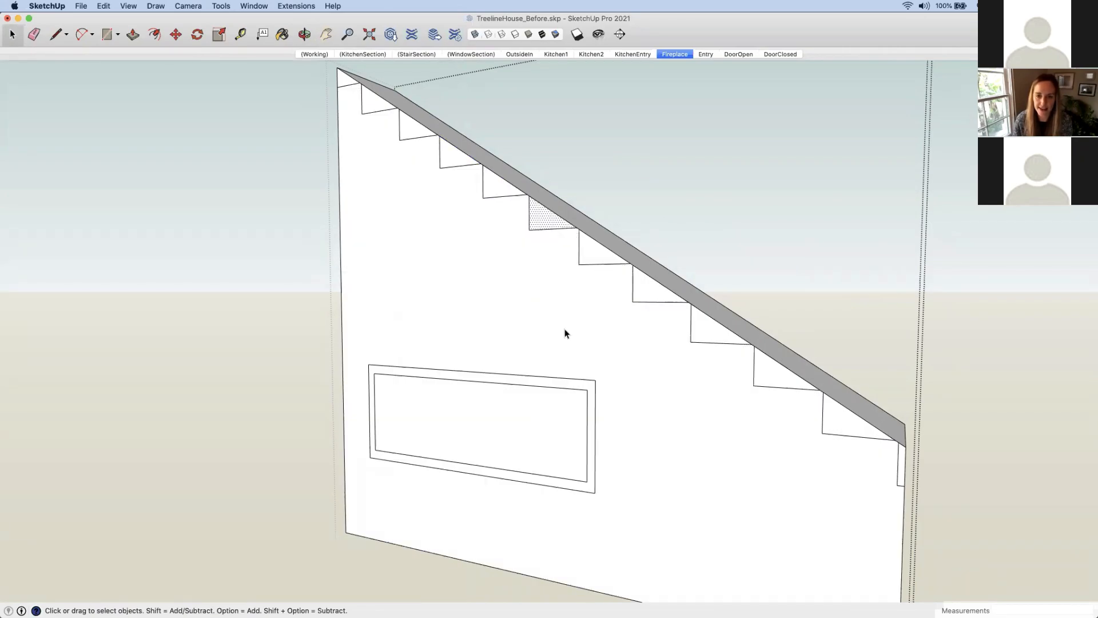
middle_drag(379, 314, 465, 318)
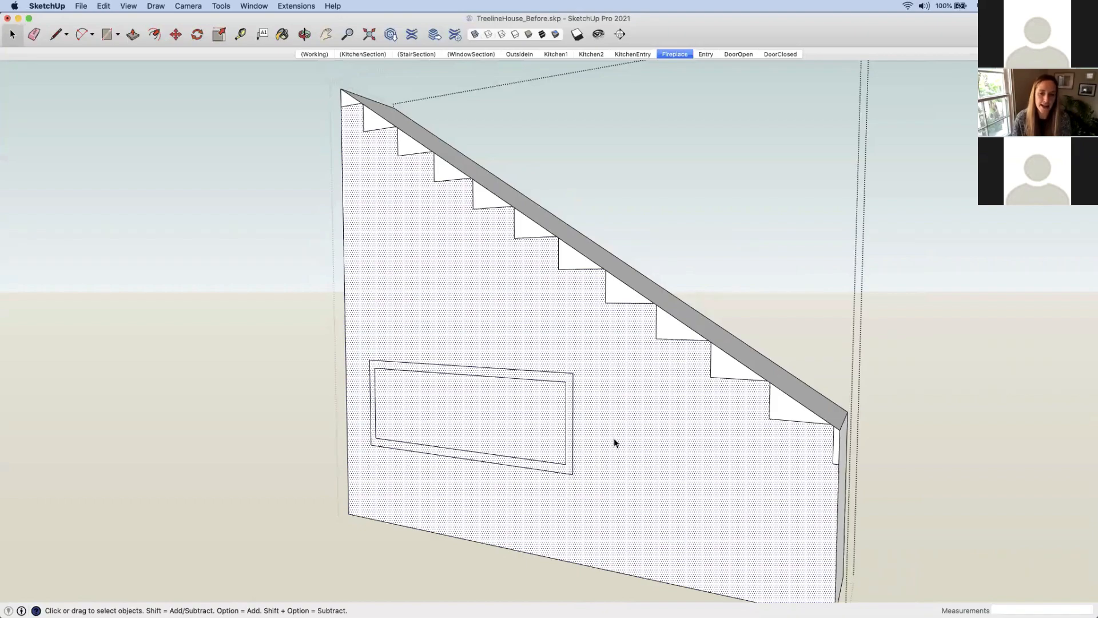
mouse_move(602, 445)
middle_down()
mouse_move(574, 456)
mouse_move(611, 446)
mouse_move(606, 429)
middle_up()
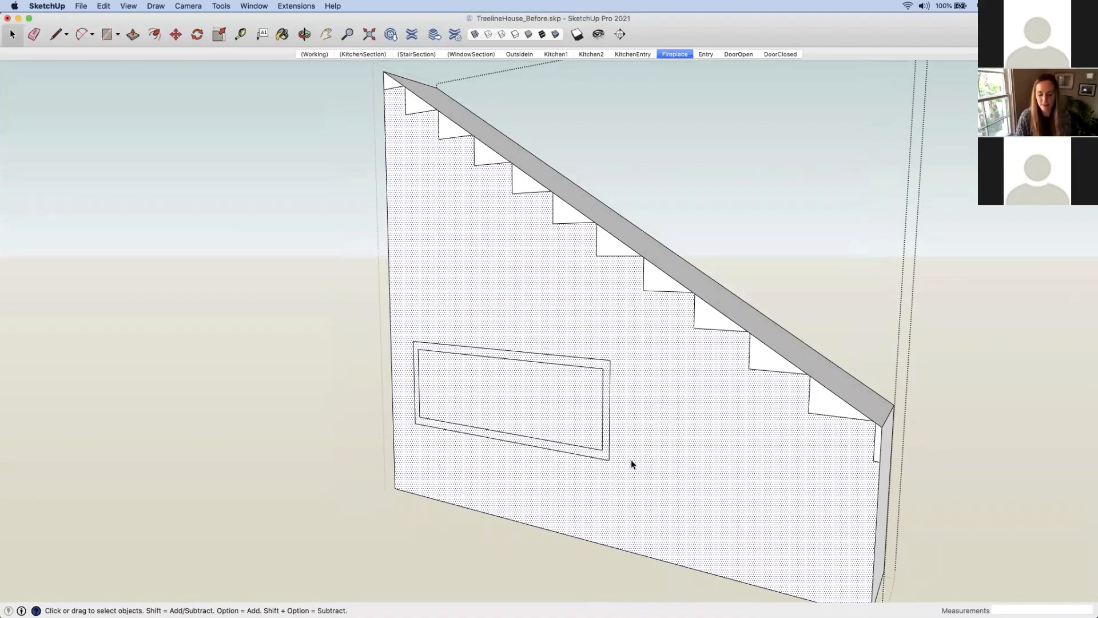
key(Delete)
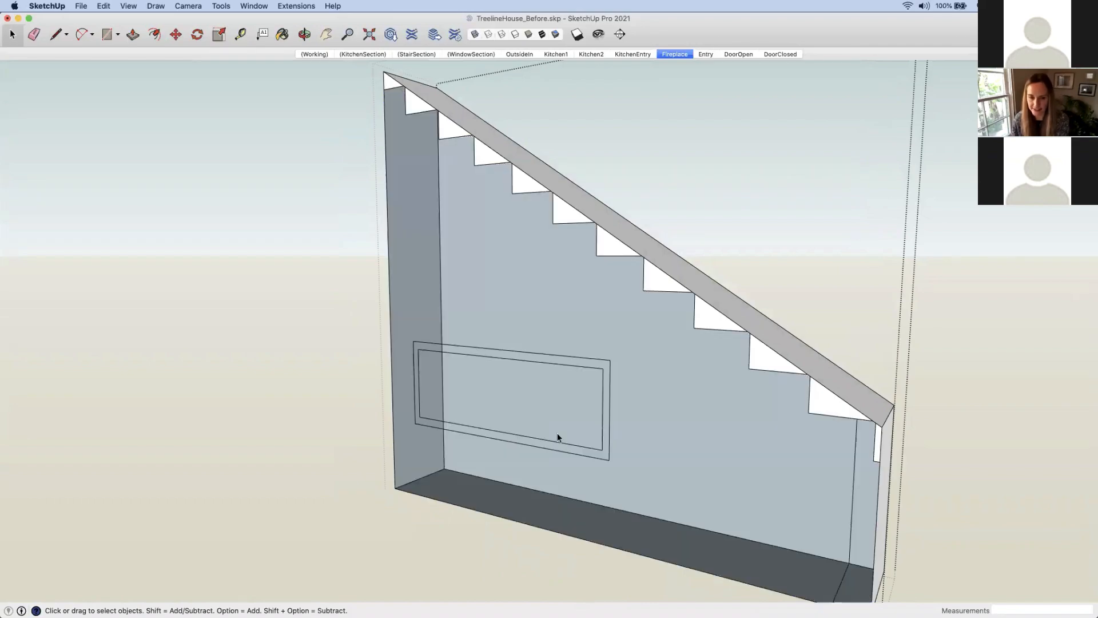
key(super+z)
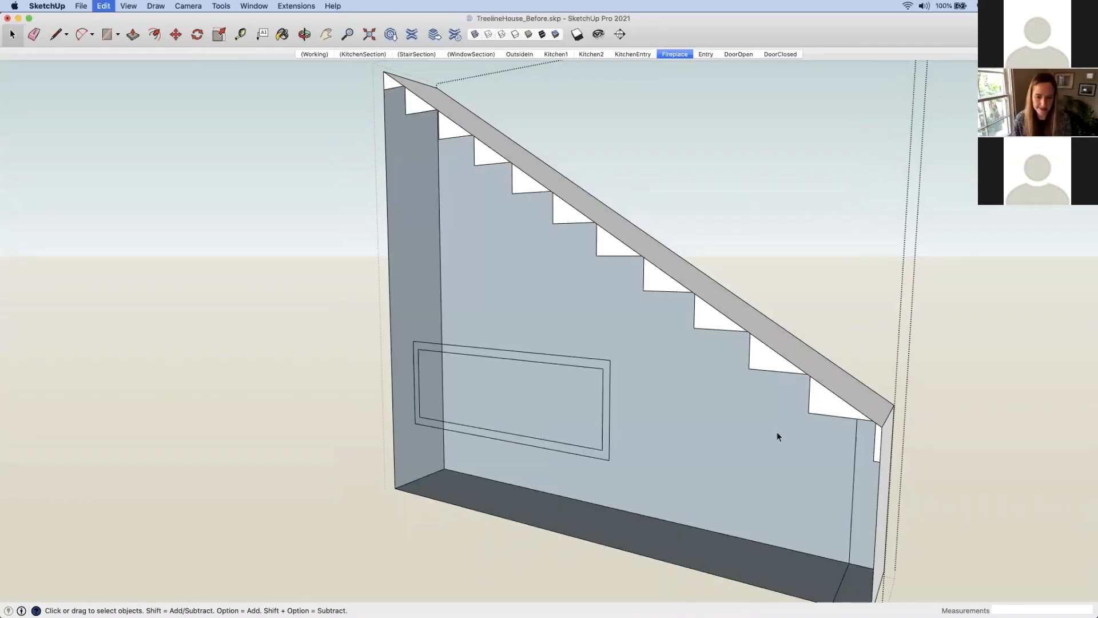
Trace the right edge of the inner fireplace outline with an 18" line to split its face from the wall
click(572, 397)
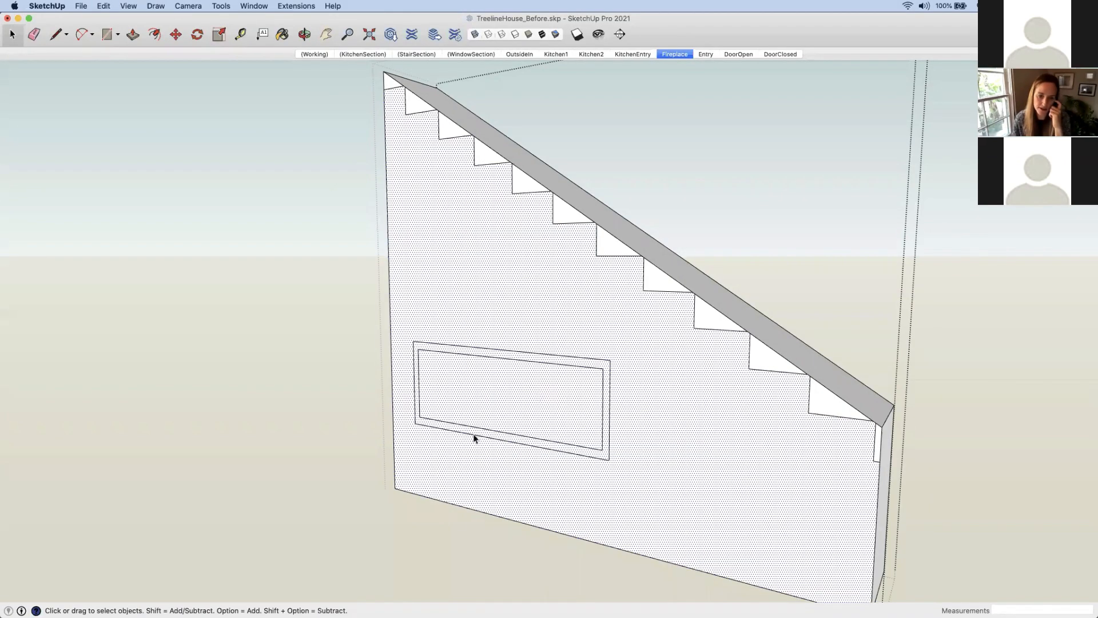
scroll(544, 435, up, 1)
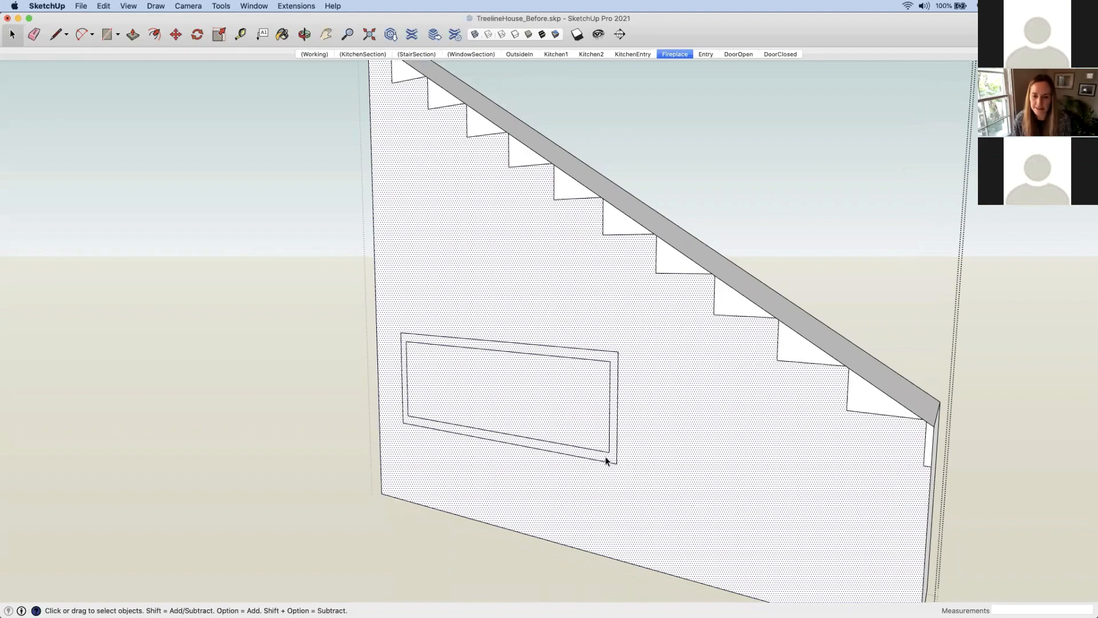
scroll(615, 454, up, 2)
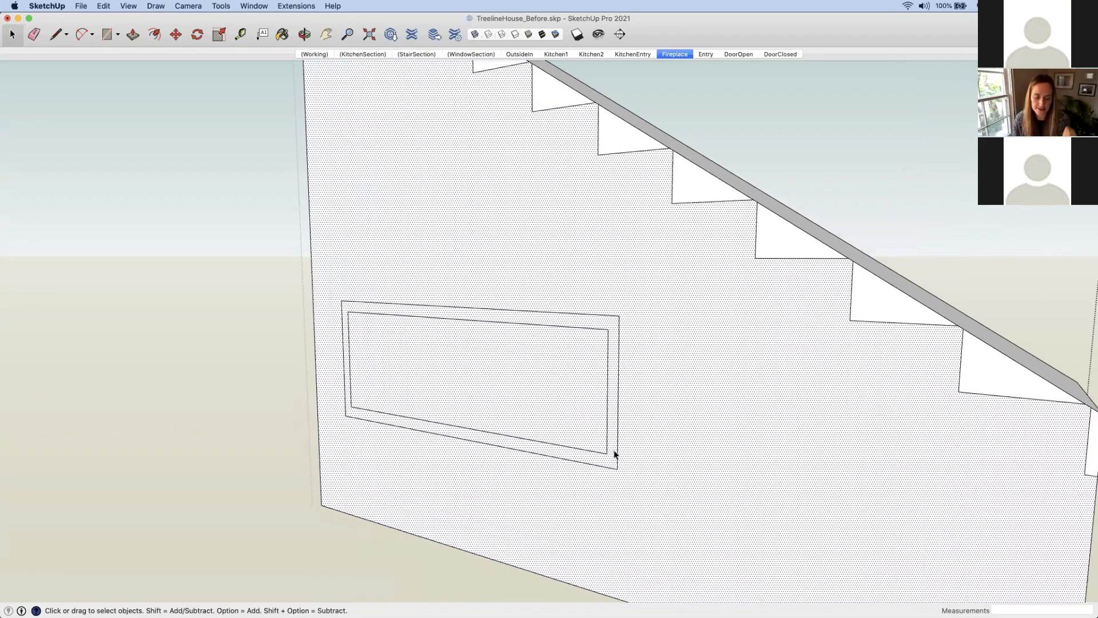
key(l)
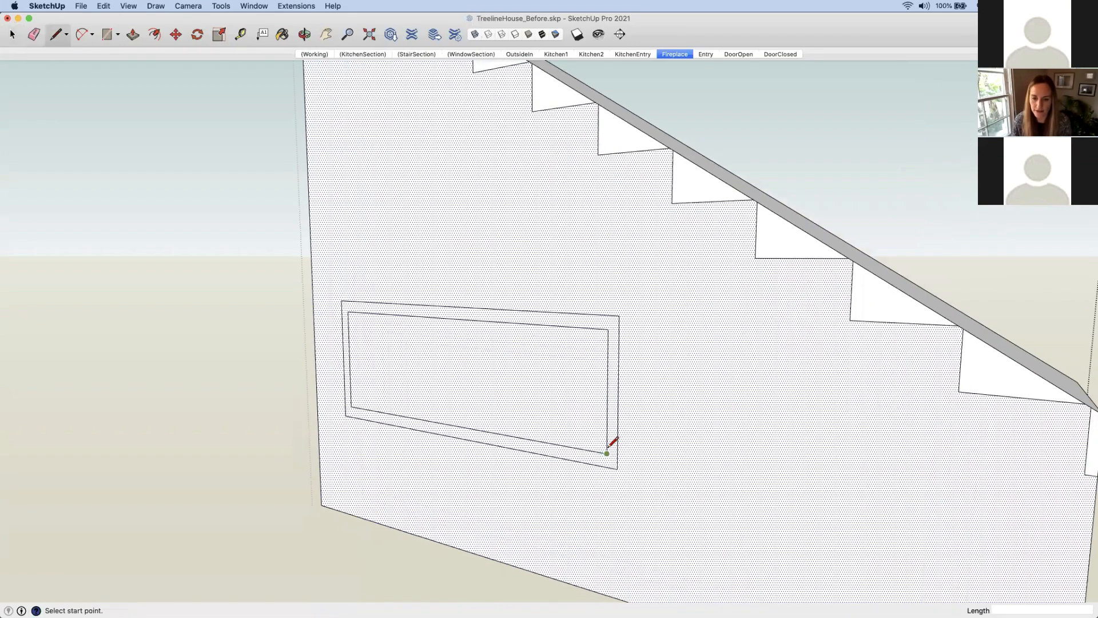
click(608, 453)
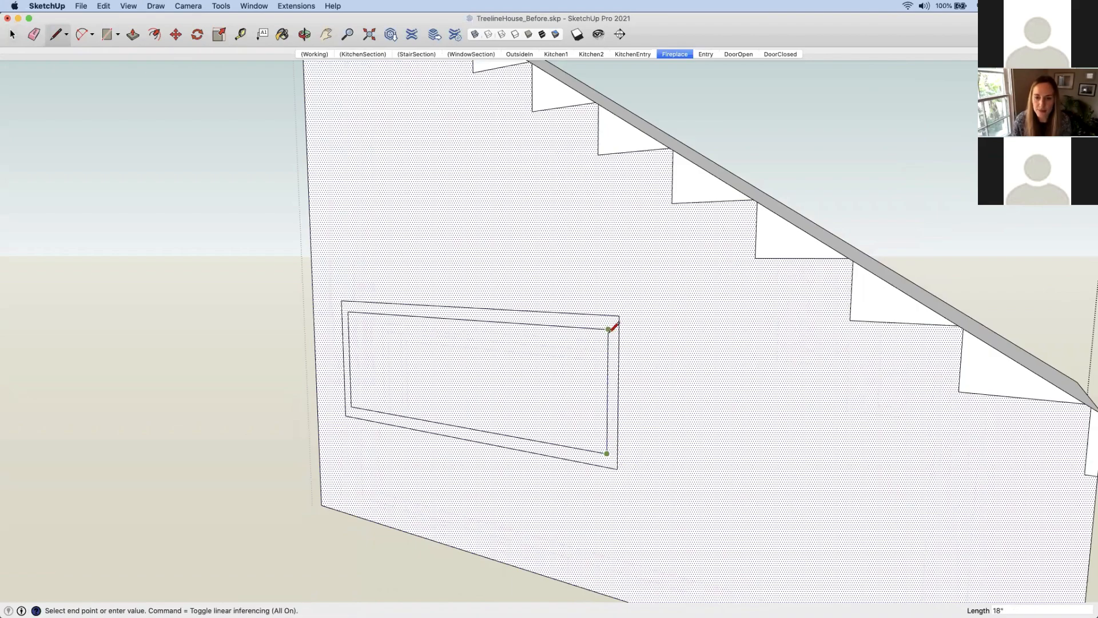
click(608, 329)
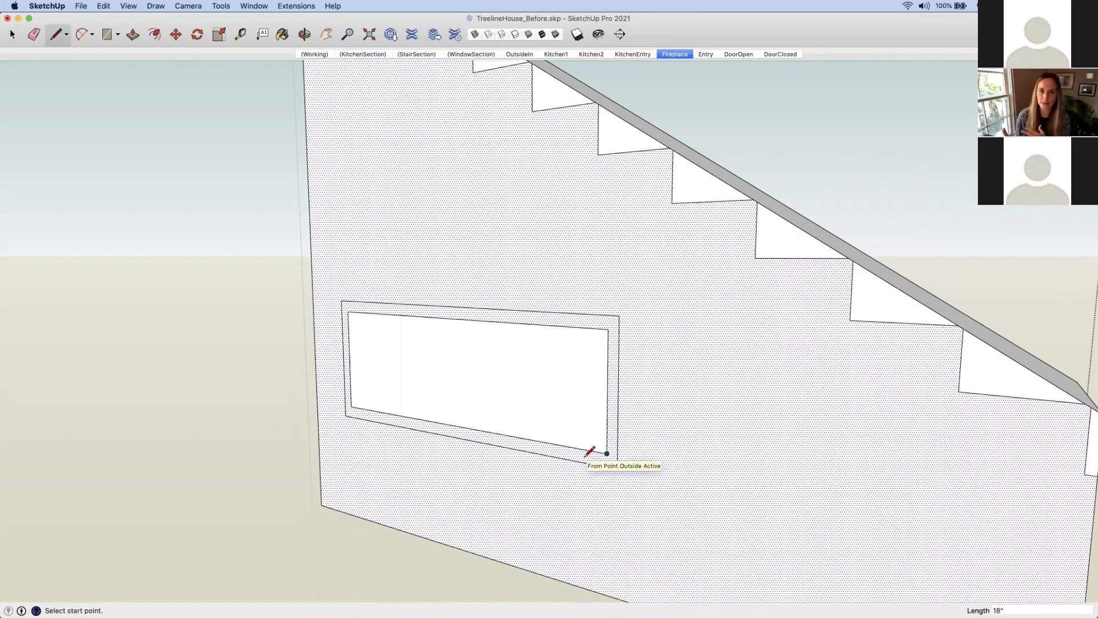
Delete the wall face inside the inner fireplace outline and view the opening with the rest of the textured model shown
key(space)
click(571, 417)
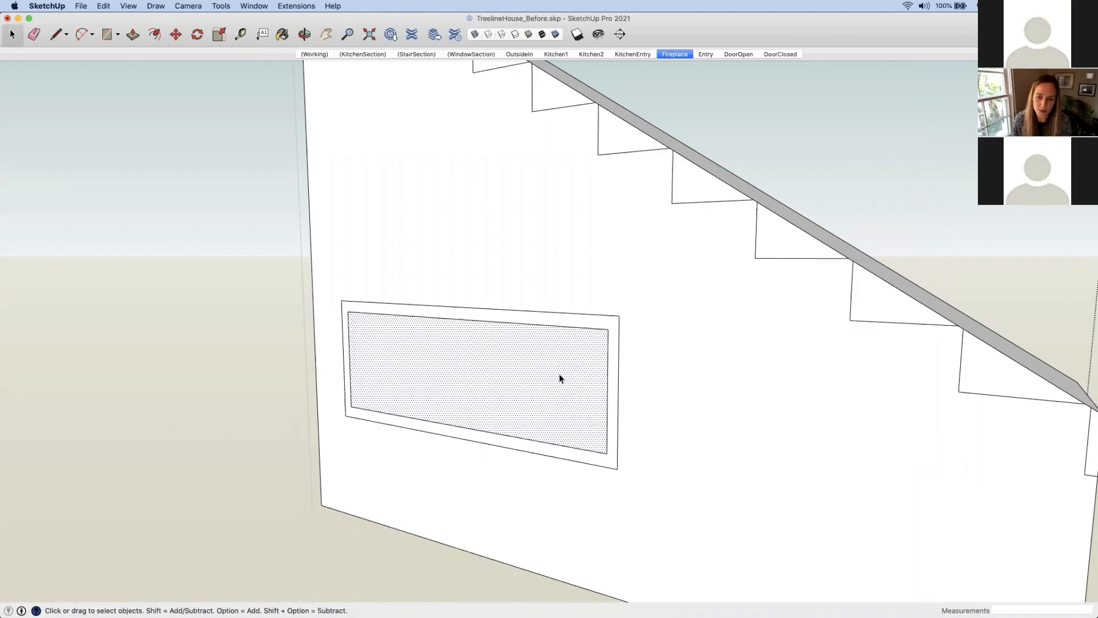
key(Delete)
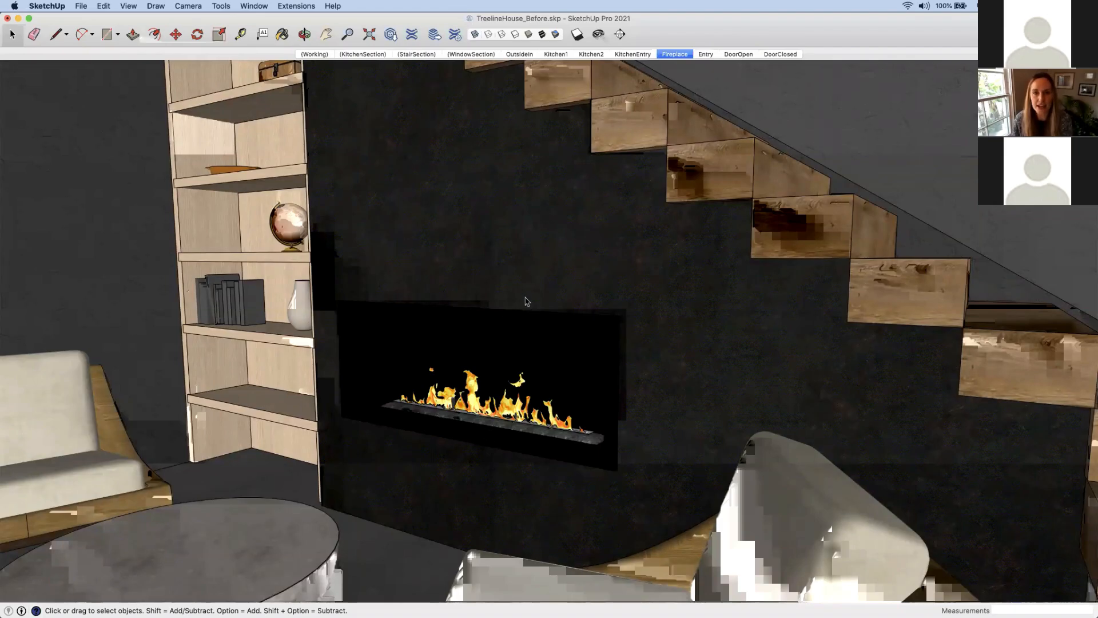
middle_drag(526, 301, 639, 295)
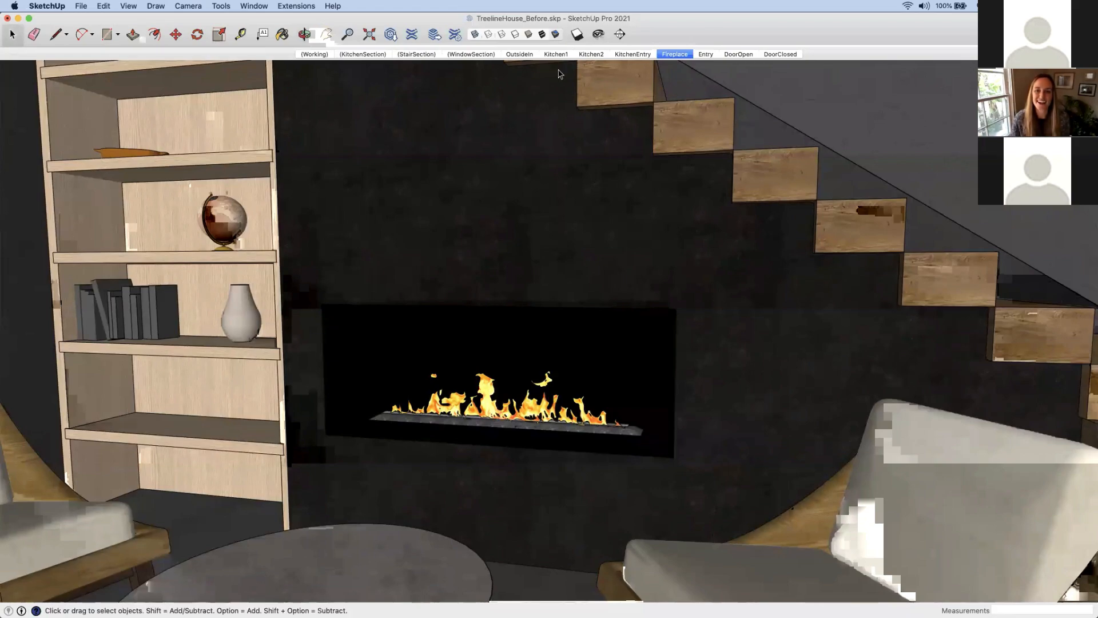
Show only the wall group in the Monochrome style and select the edges of both fireplace outlines
click(554, 34)
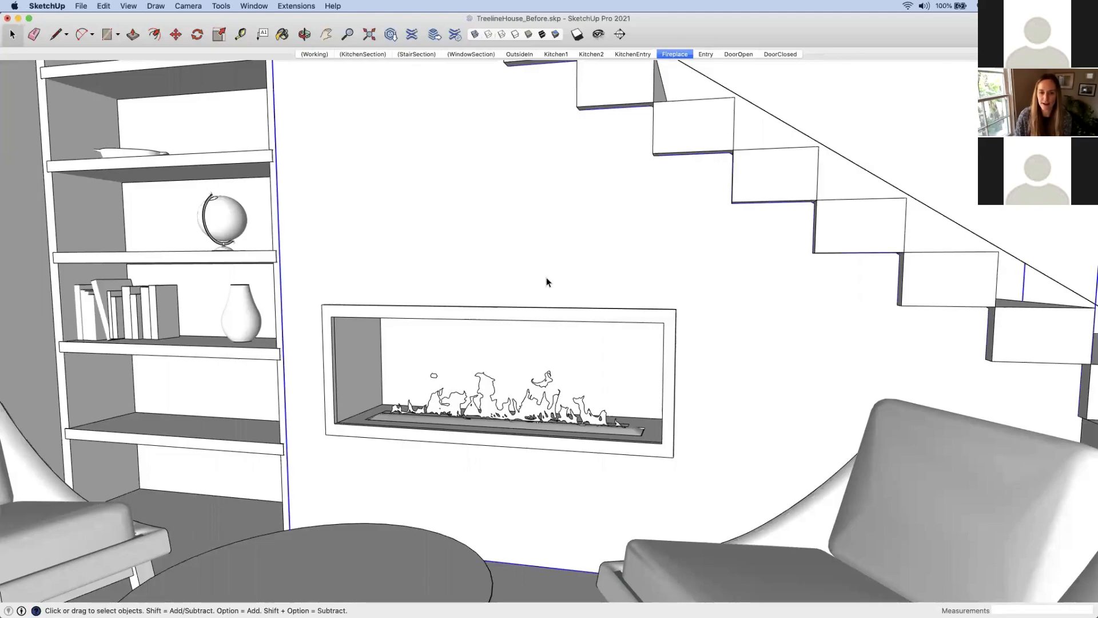
key(h)
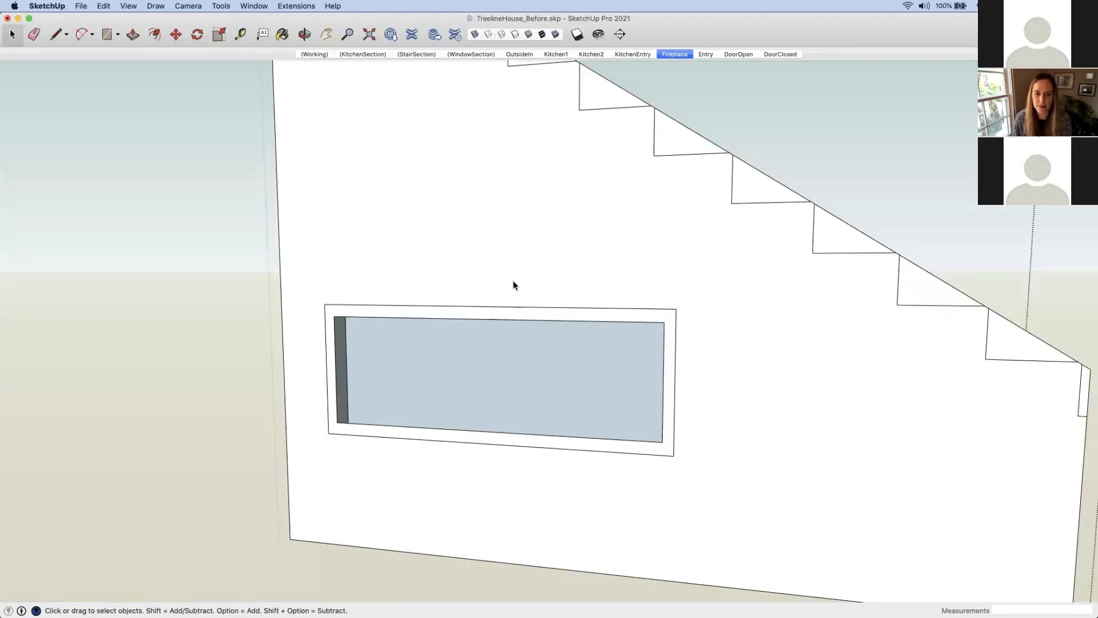
middle_drag(475, 285, 529, 289)
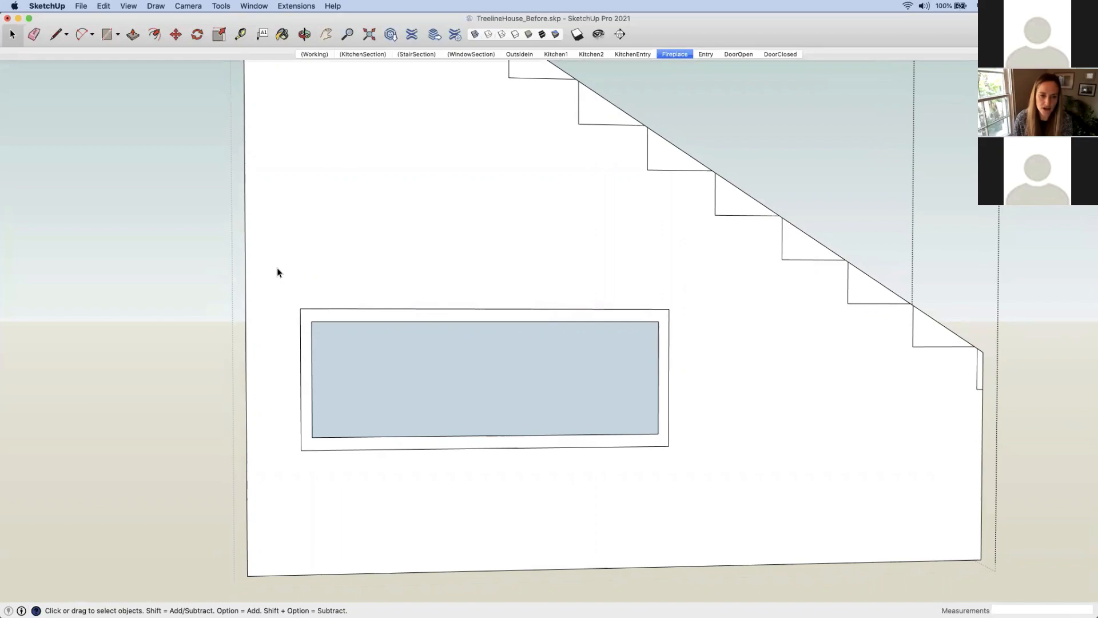
drag(276, 266, 739, 492)
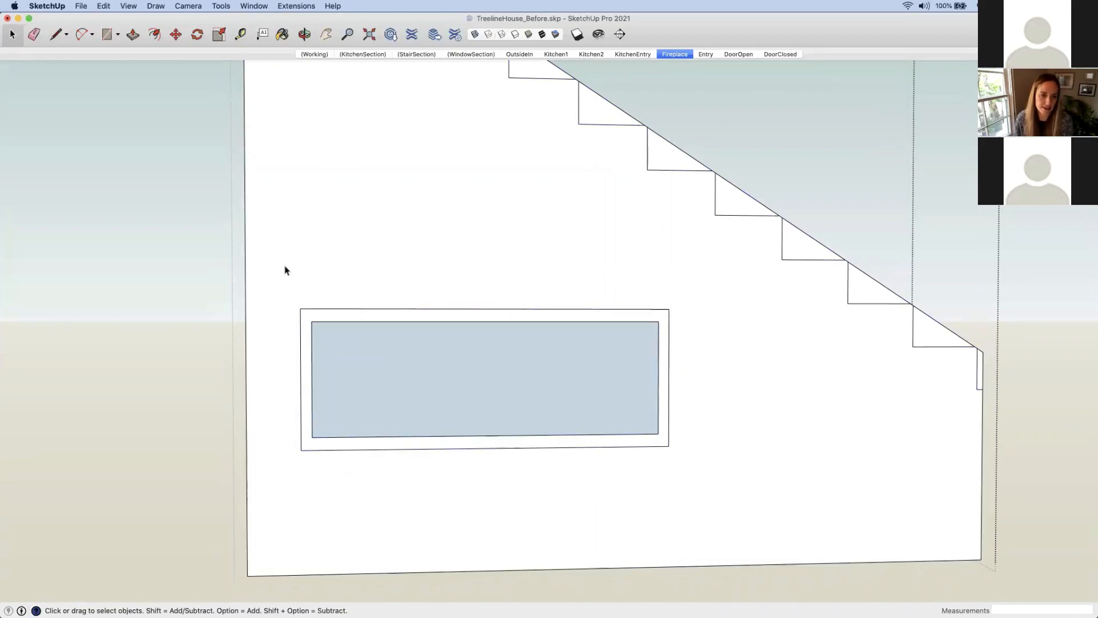
drag(285, 266, 731, 490)
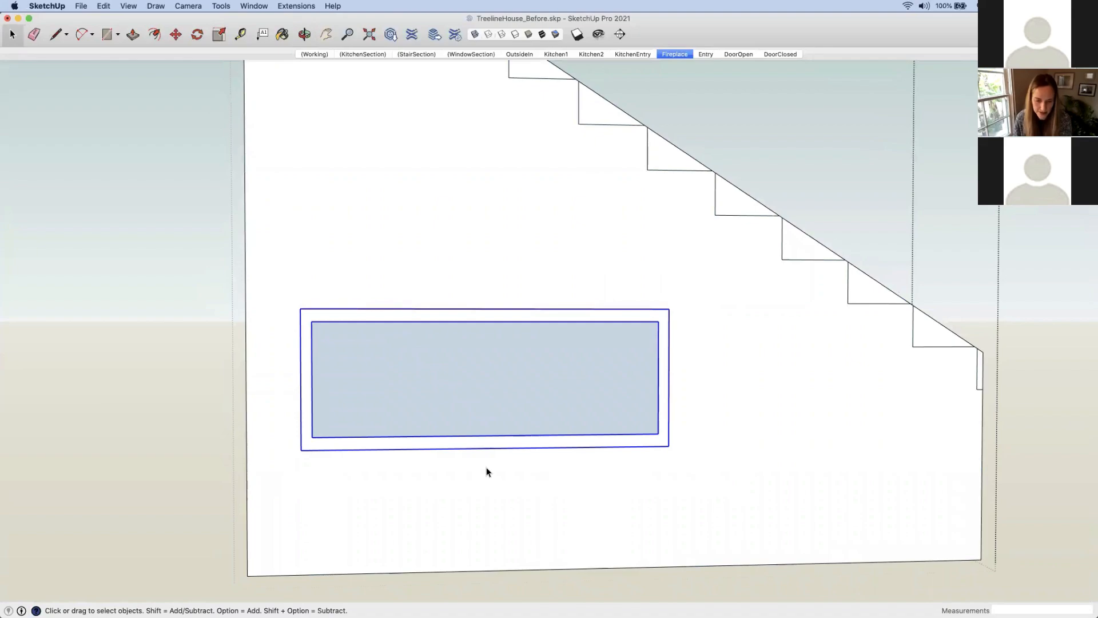
With X-ray on, select around the fireplace outlines and try to move the selection up the wall about 32 7/8"
key(x)
key(o)
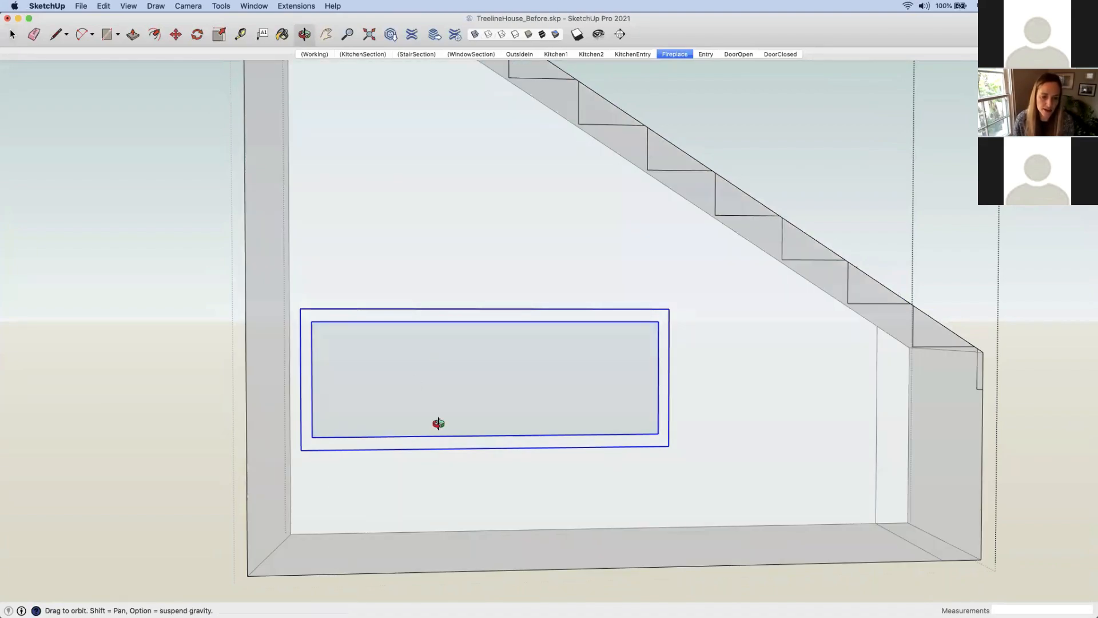
drag(438, 423, 349, 541)
key(space)
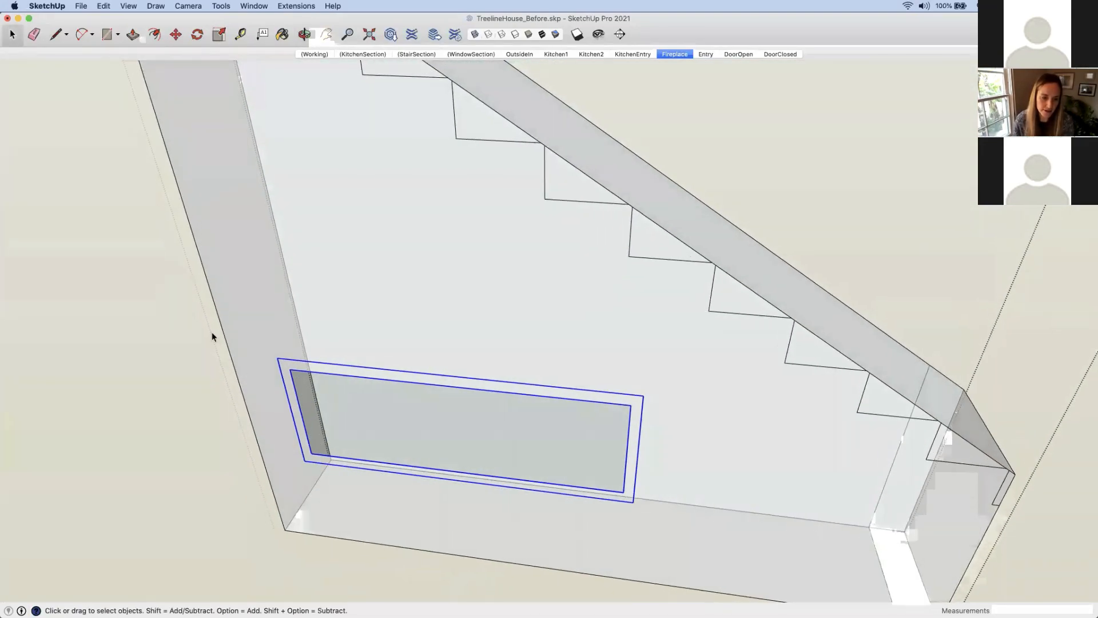
drag(191, 308, 640, 532)
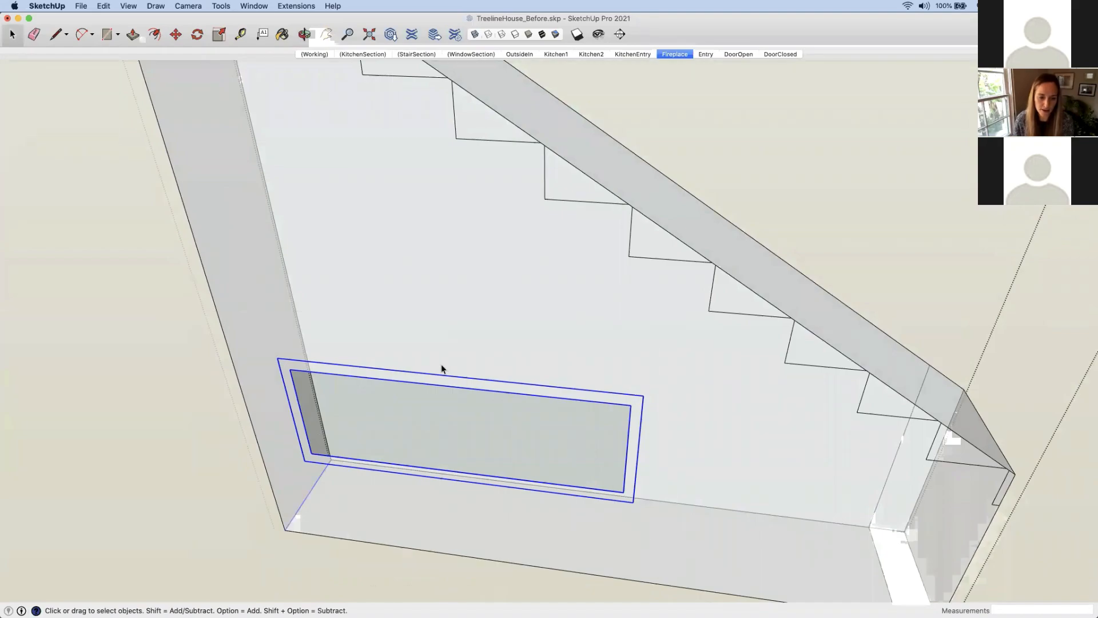
scroll(442, 369, down, 2)
key(m)
click(448, 500)
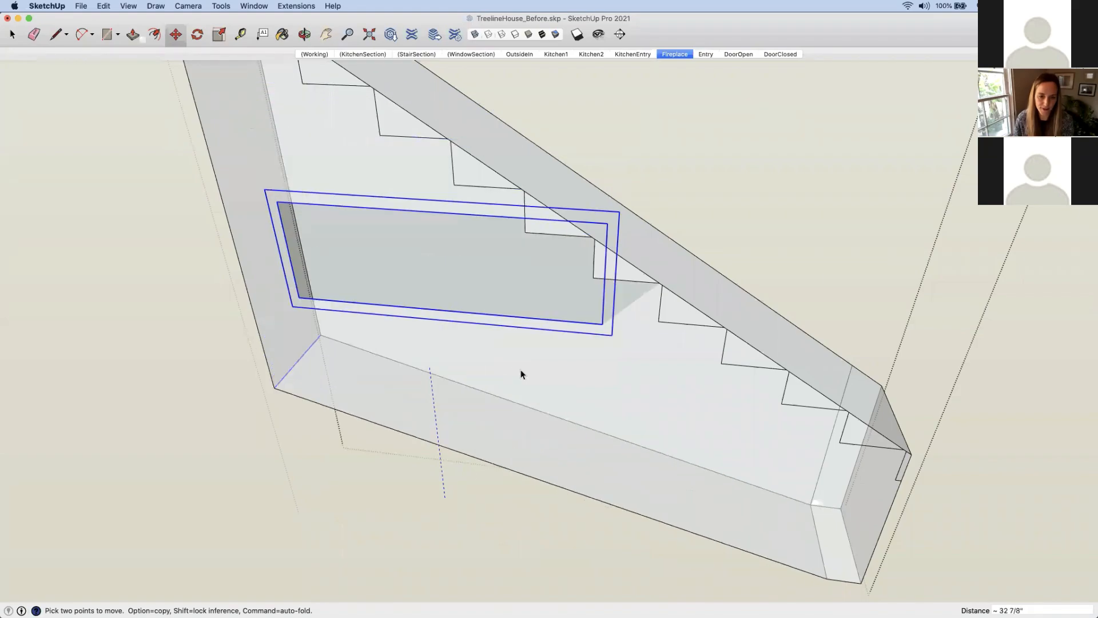
key(space)
Select both fireplace outlines and try to move them sideways along the wall by about 4 1/4"
middle_drag(419, 478, 516, 250)
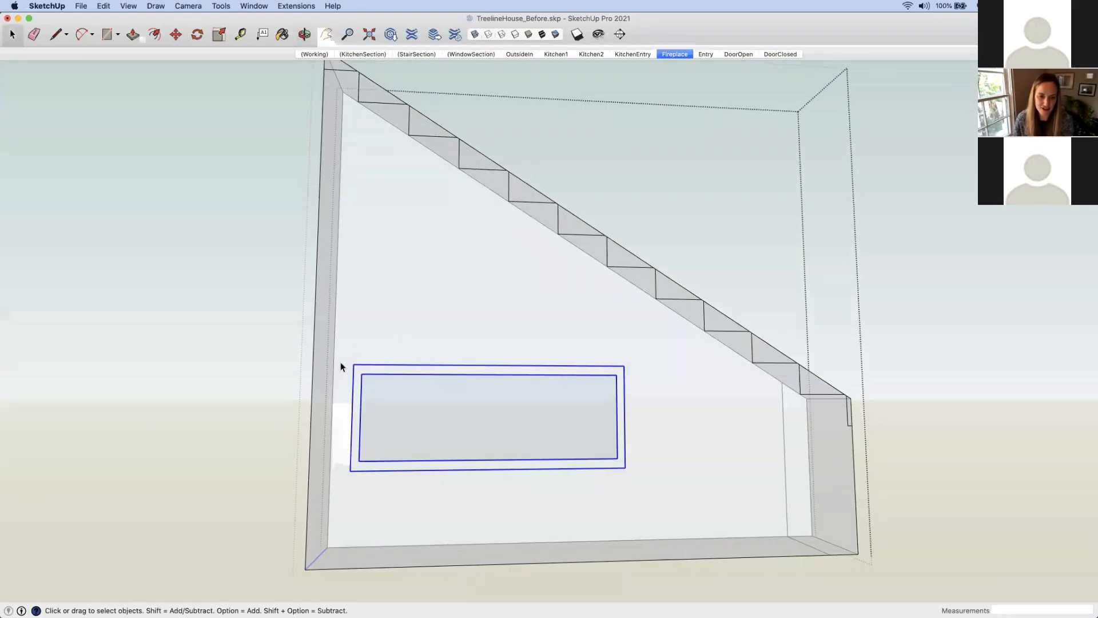
drag(343, 354, 664, 492)
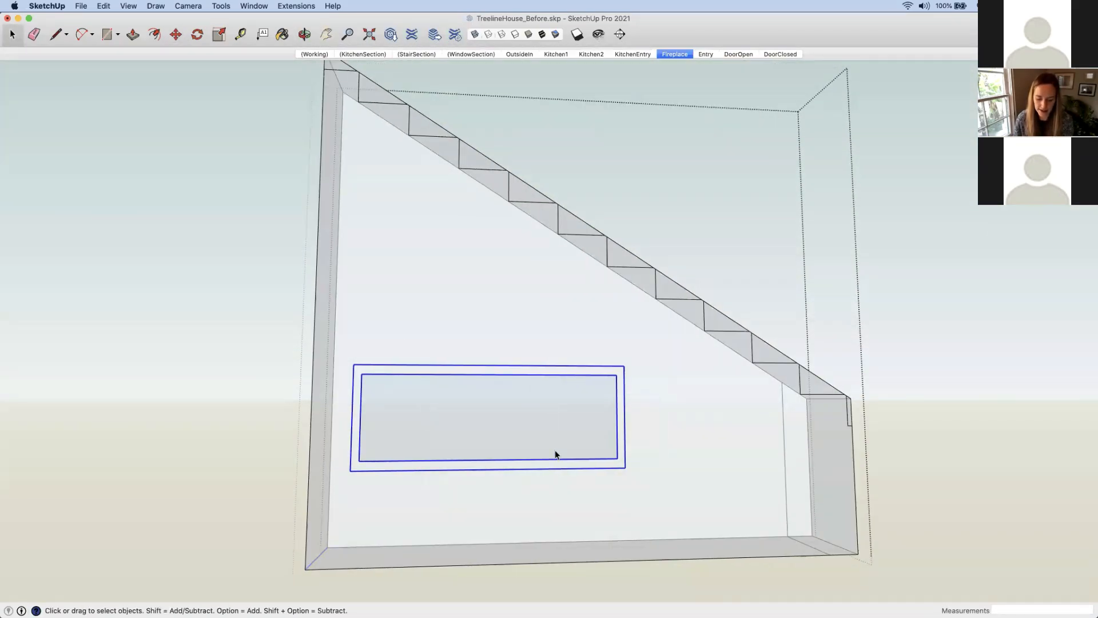
key(m)
click(553, 468)
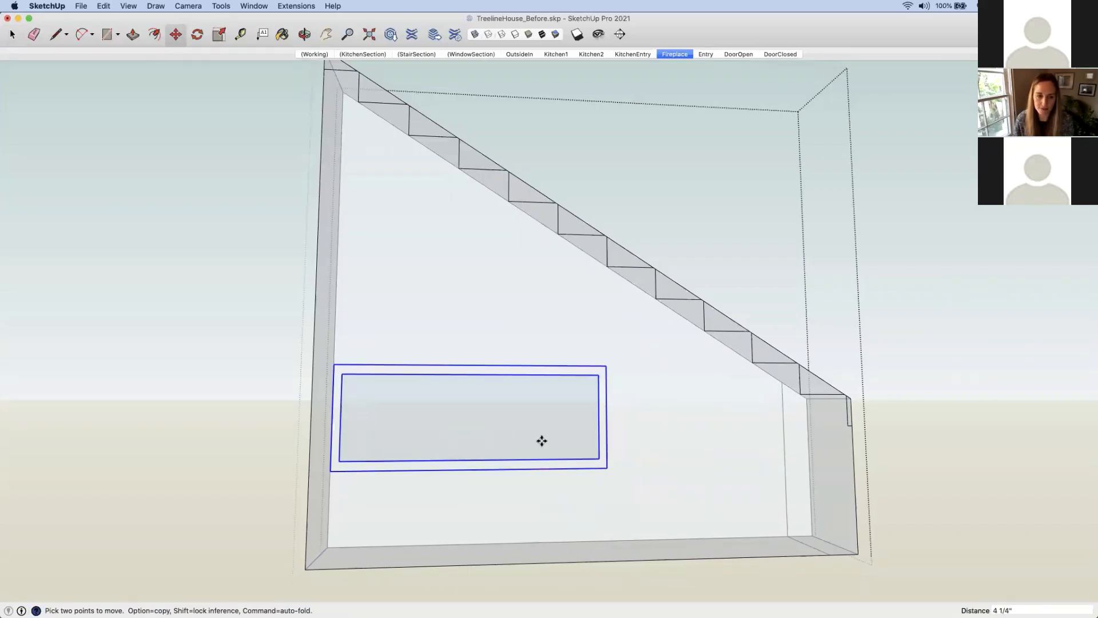
key(space)
Redraw the right edge of the inner fireplace outline with an 18" line to fill the opening with a face
middle_drag(561, 551, 520, 548)
scroll(618, 444, up, 3)
key(l)
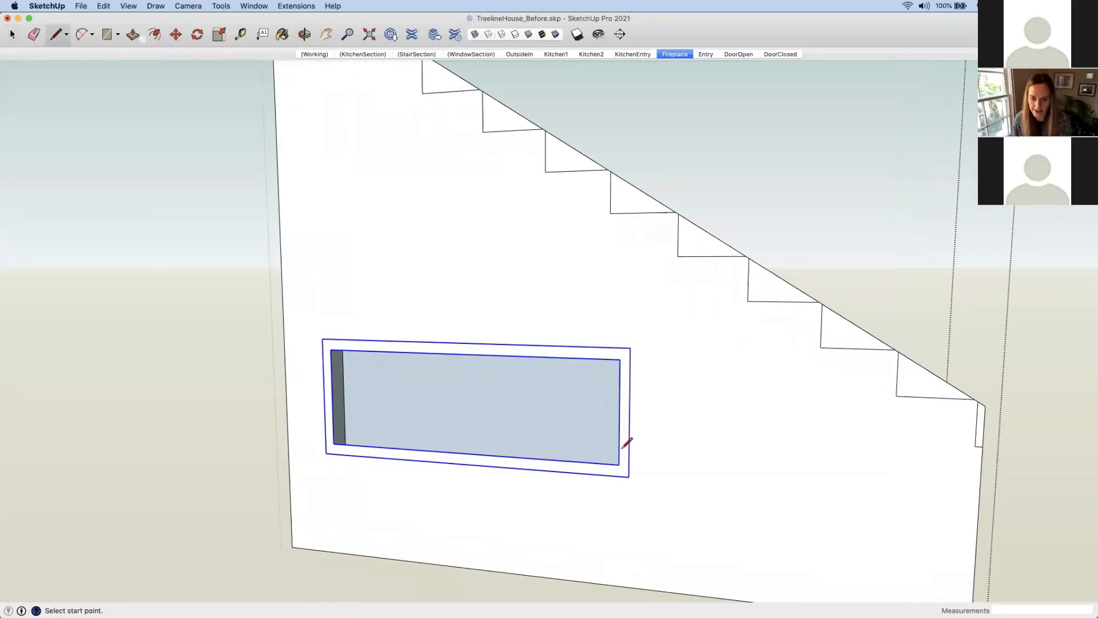
click(618, 464)
click(620, 360)
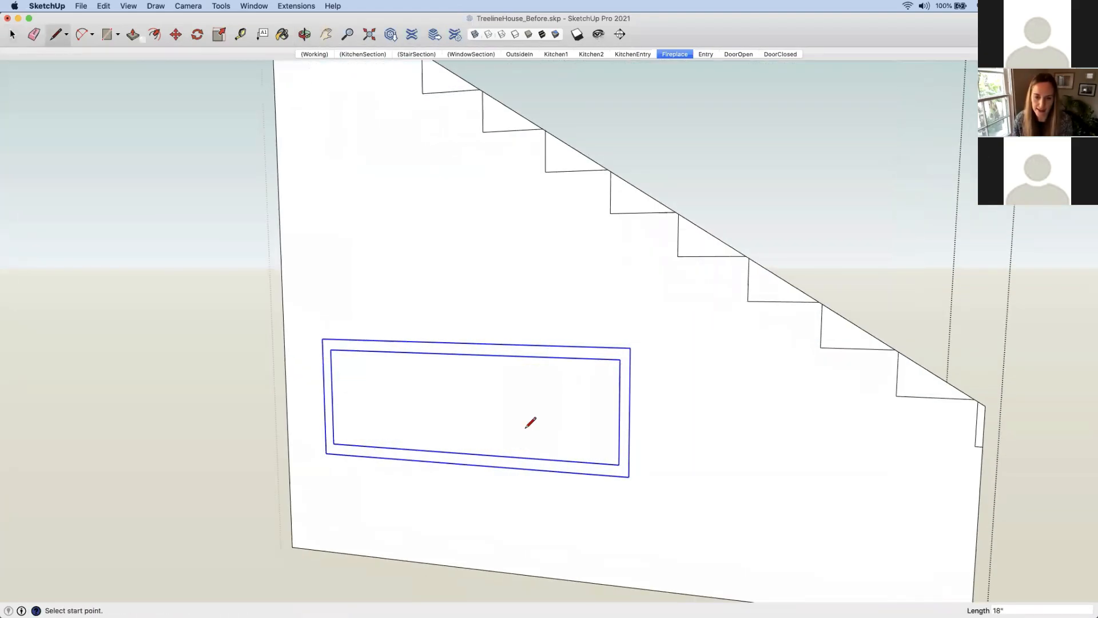
Try to delete the inner fireplace outline and the outer outline with its face from the wall, and undo both deletions
key(space)
click(493, 423)
key(Delete)
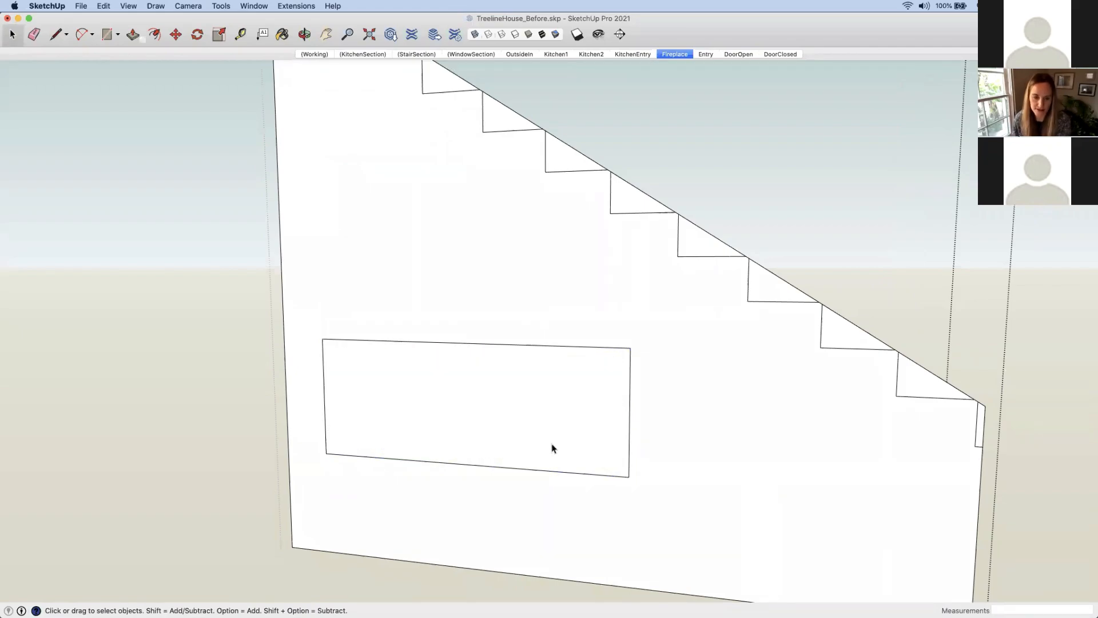
click(524, 423)
click(629, 438)
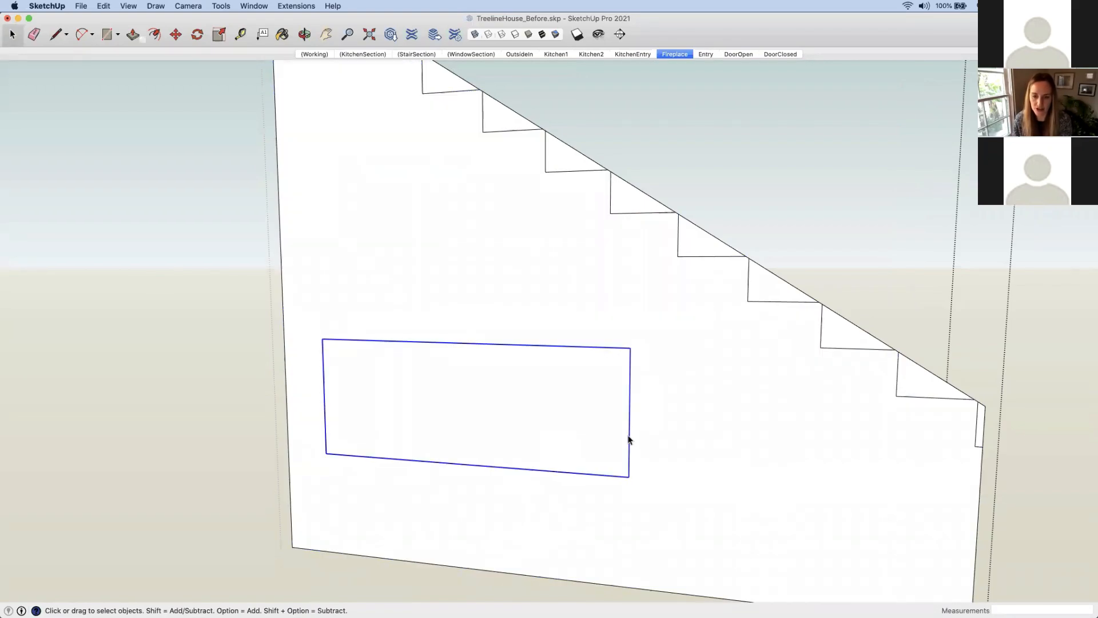
key(Delete)
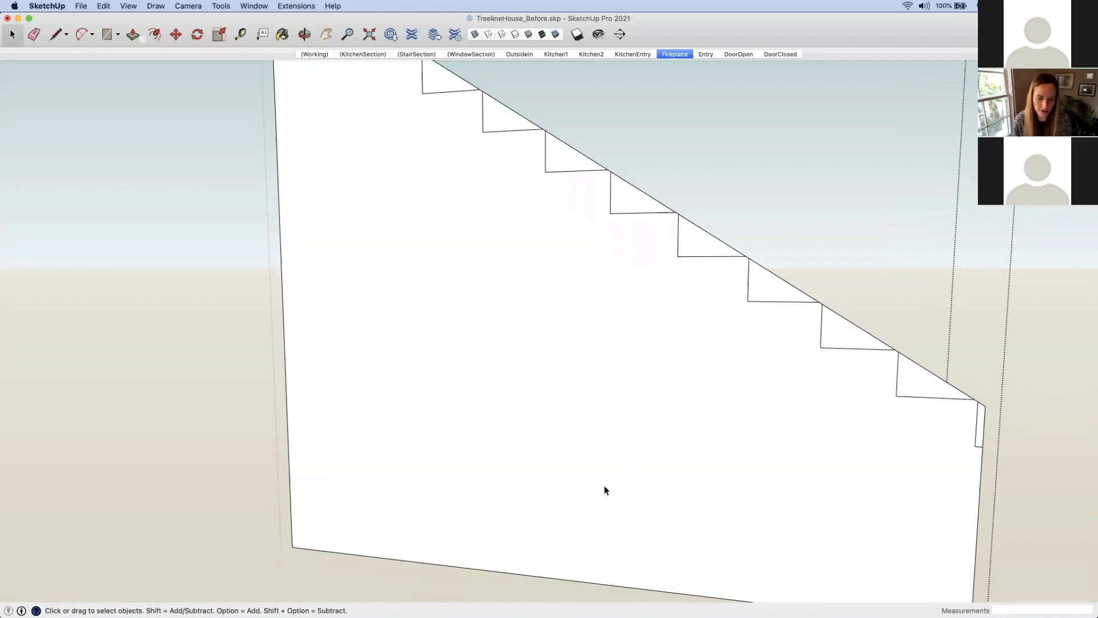
key(super+z)
key(super+z)
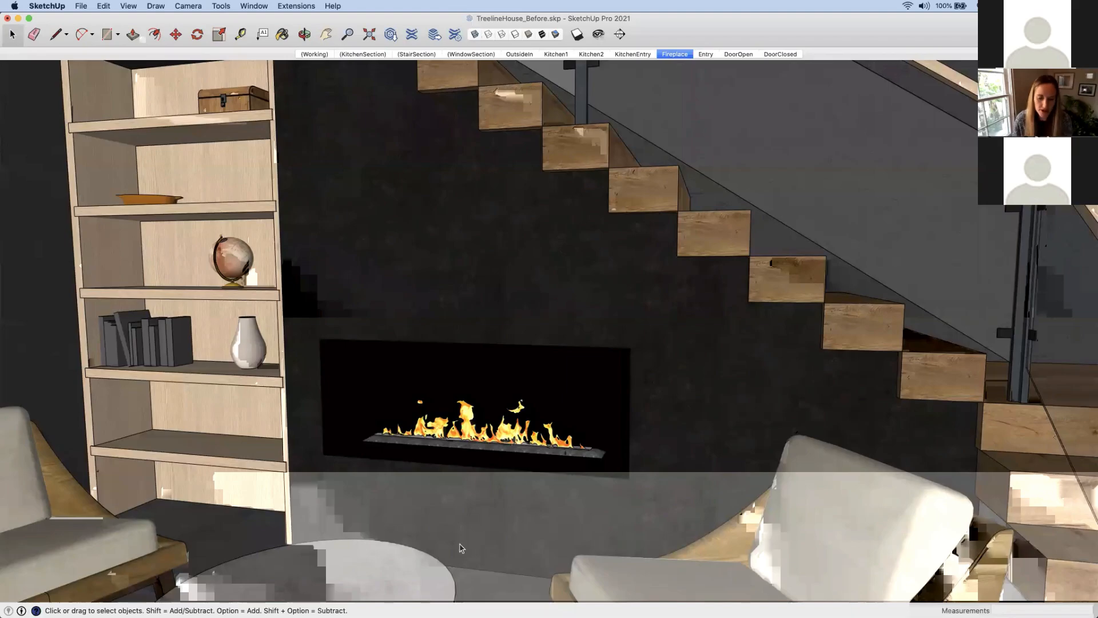
In the (Working) scene, move the island chandelier nearer the lounge about 5 1/8" along the green axis to the countertop's short-edge midpoint
click(316, 55)
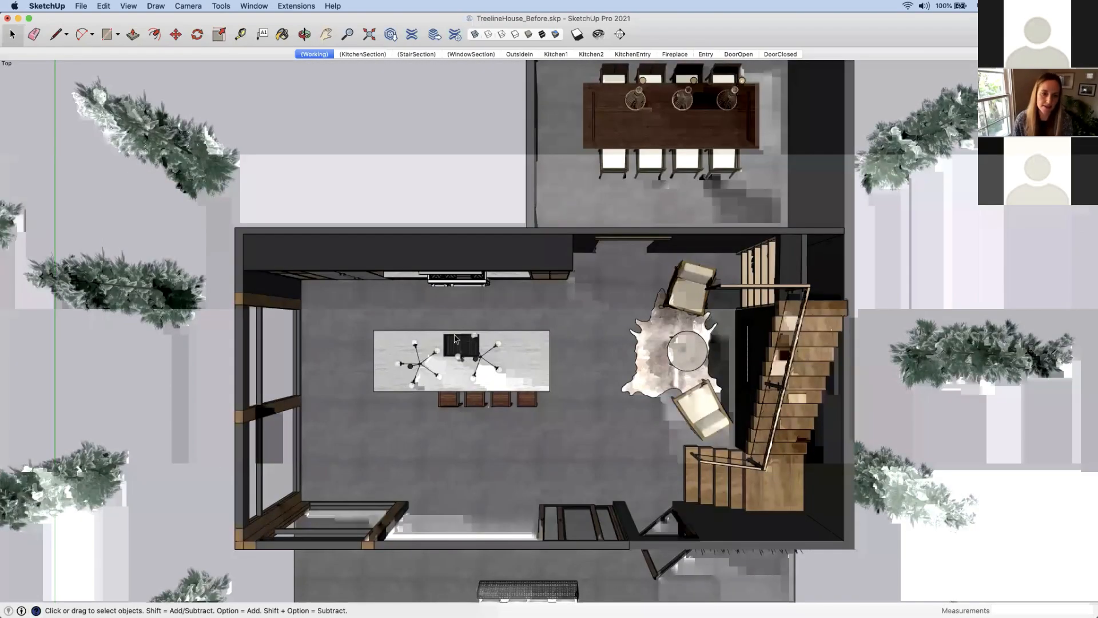
scroll(380, 382, up, 4)
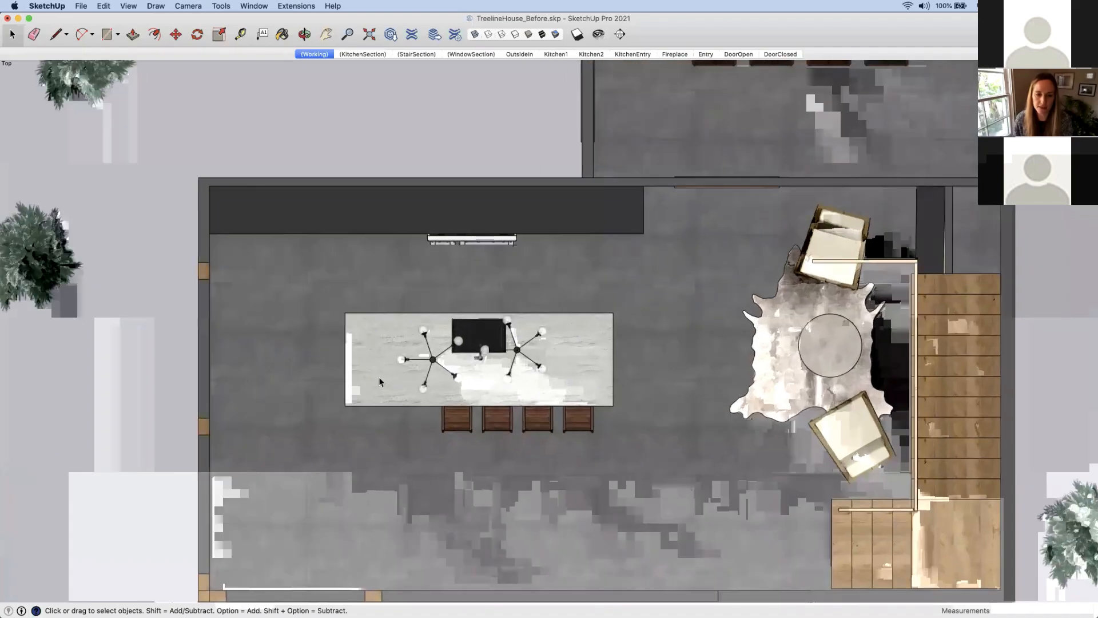
scroll(565, 358, up, 3)
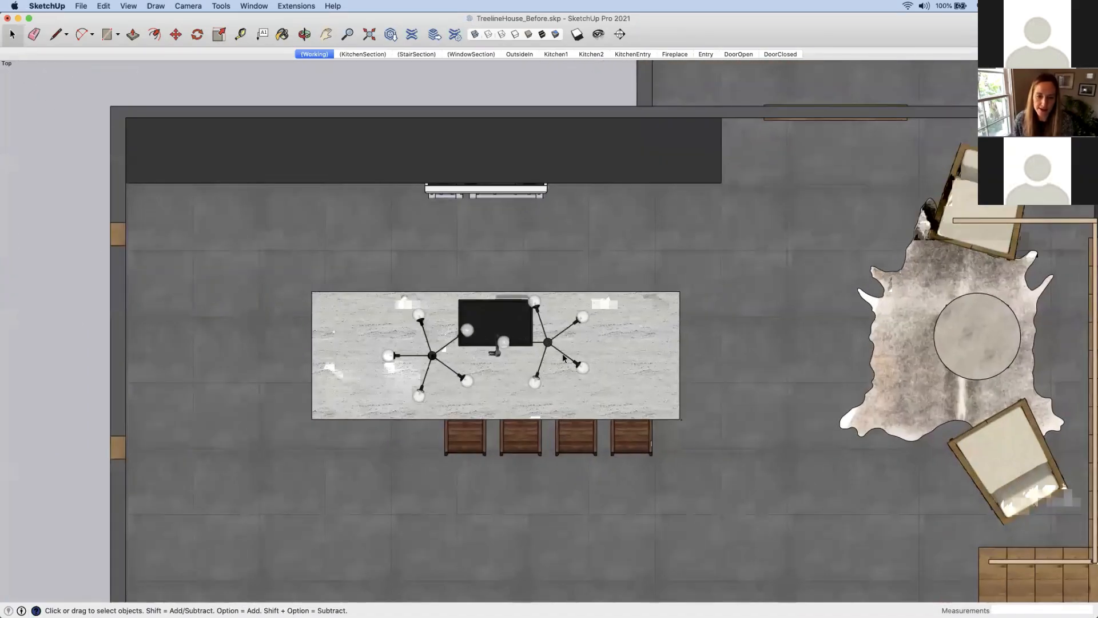
click(546, 368)
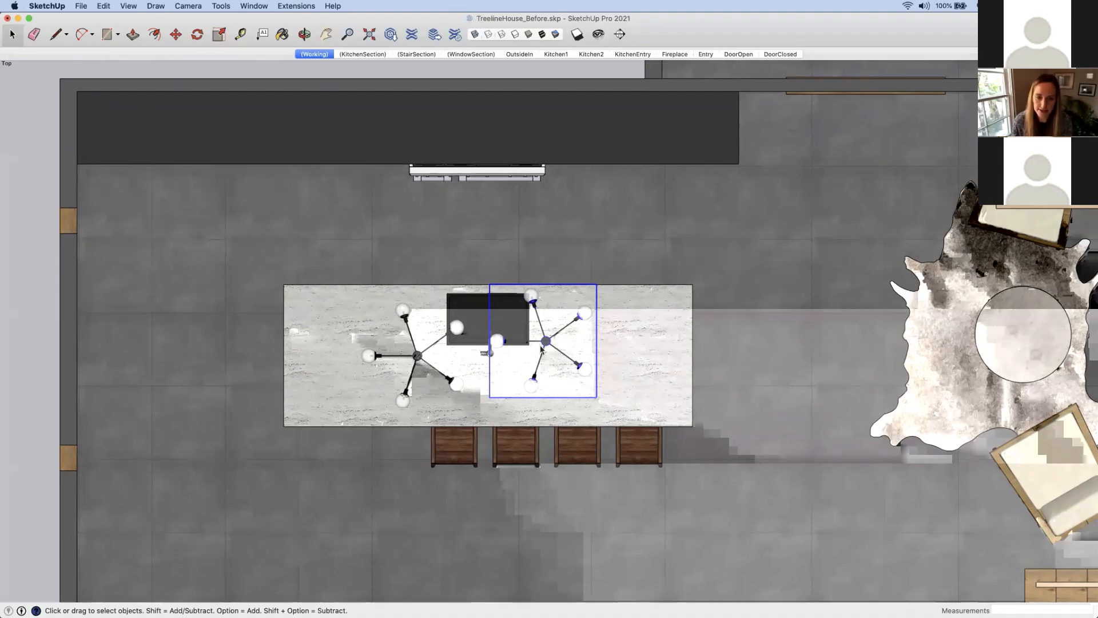
scroll(541, 349, up, 2)
key(m)
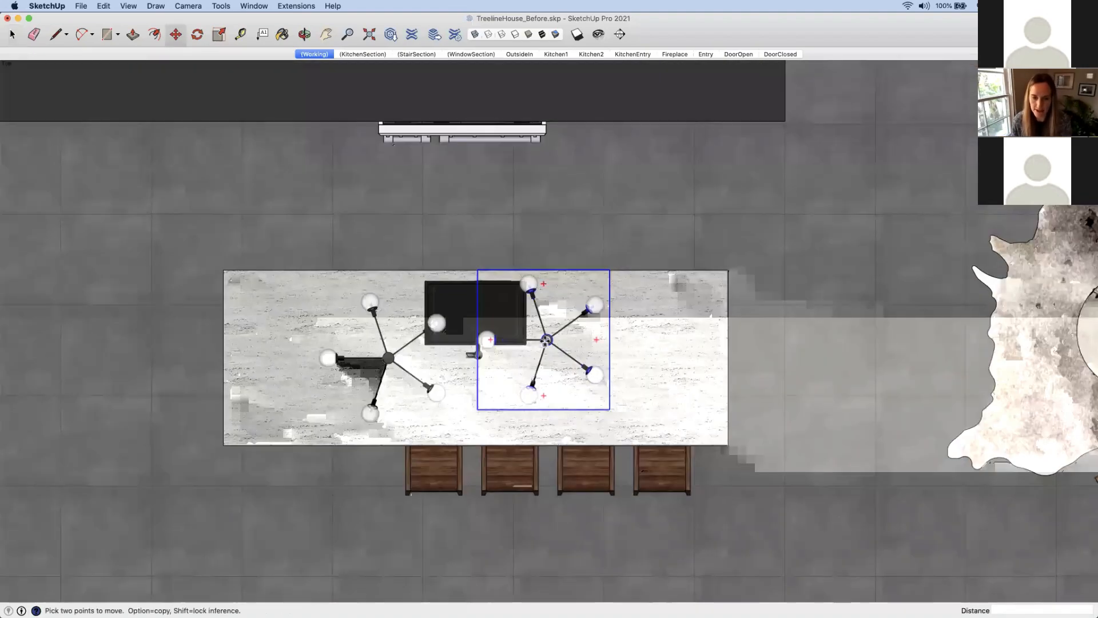
click(547, 340)
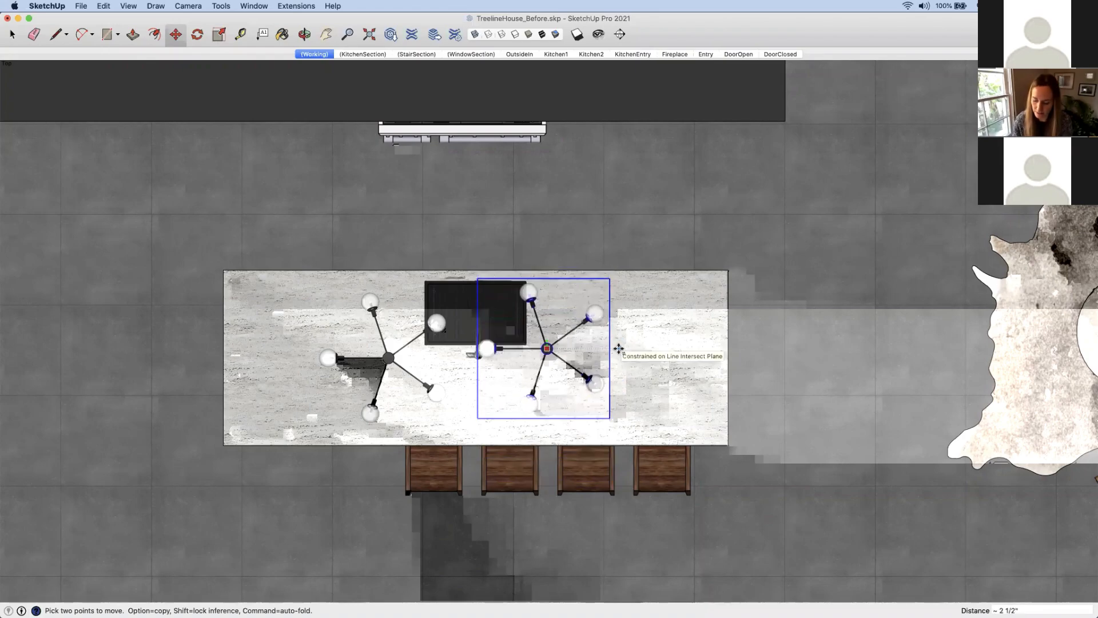
key(Right)
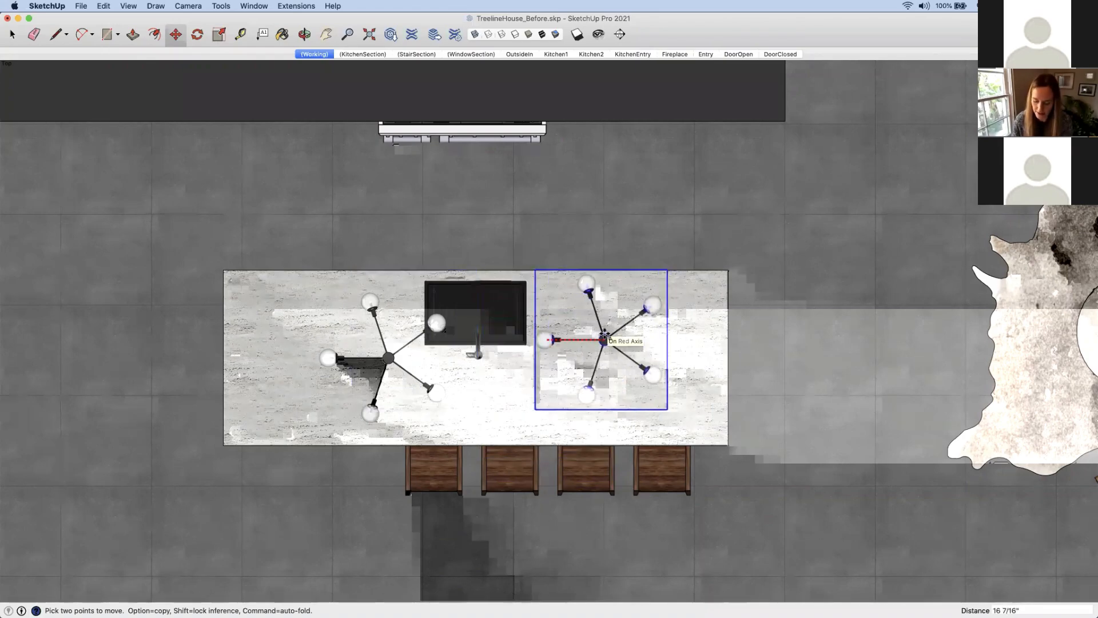
key(Left)
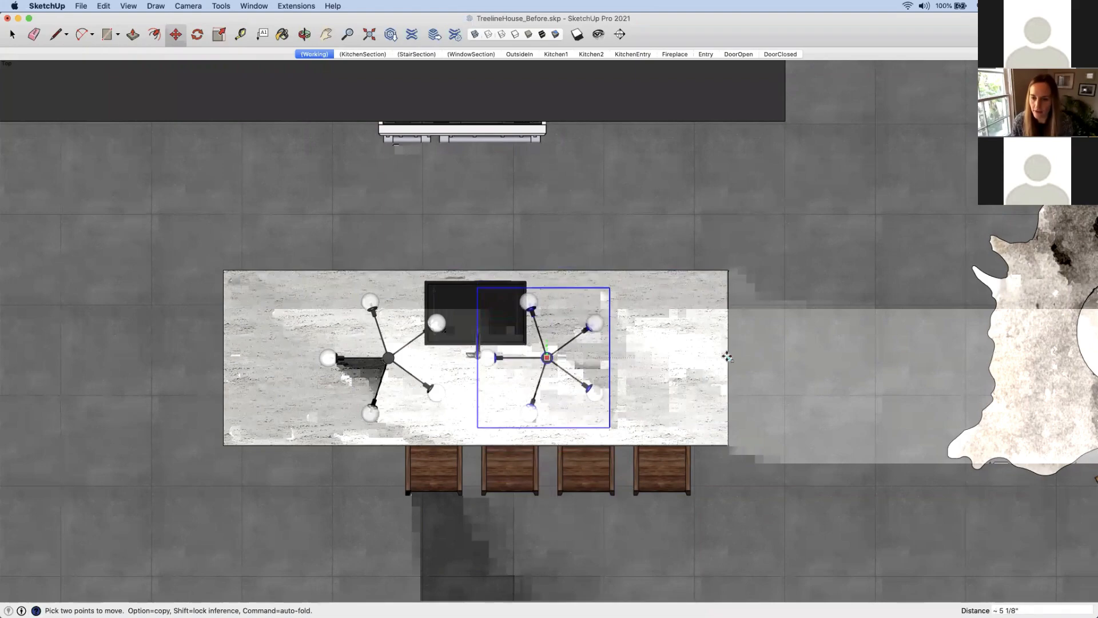
click(727, 357)
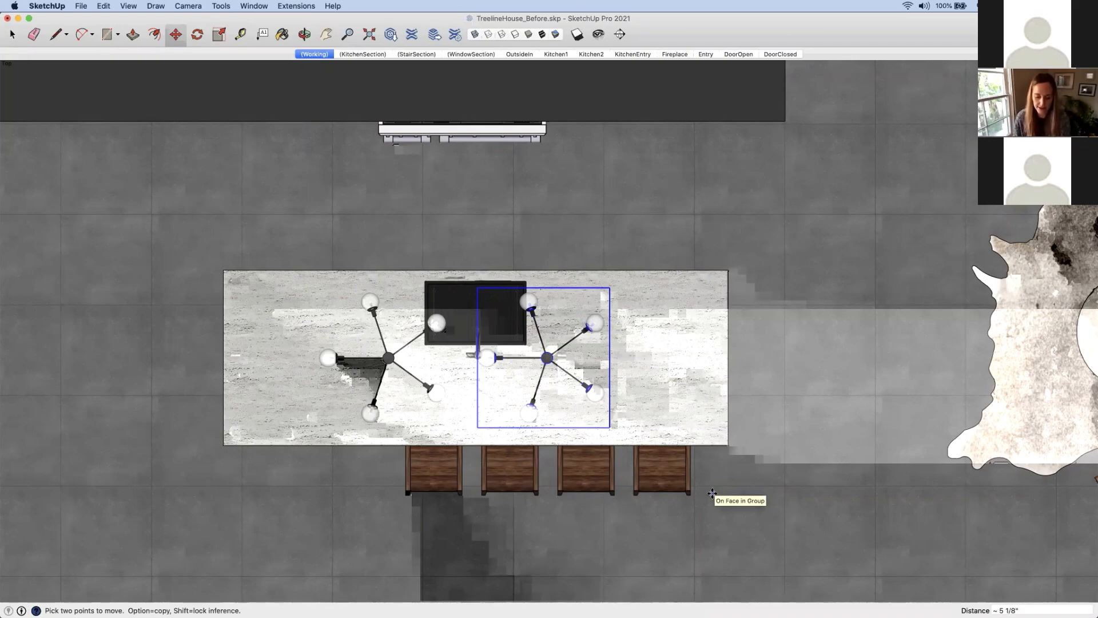
Place a guide parallel to the countertop's stool-side edge, offset 18" inward
key(t)
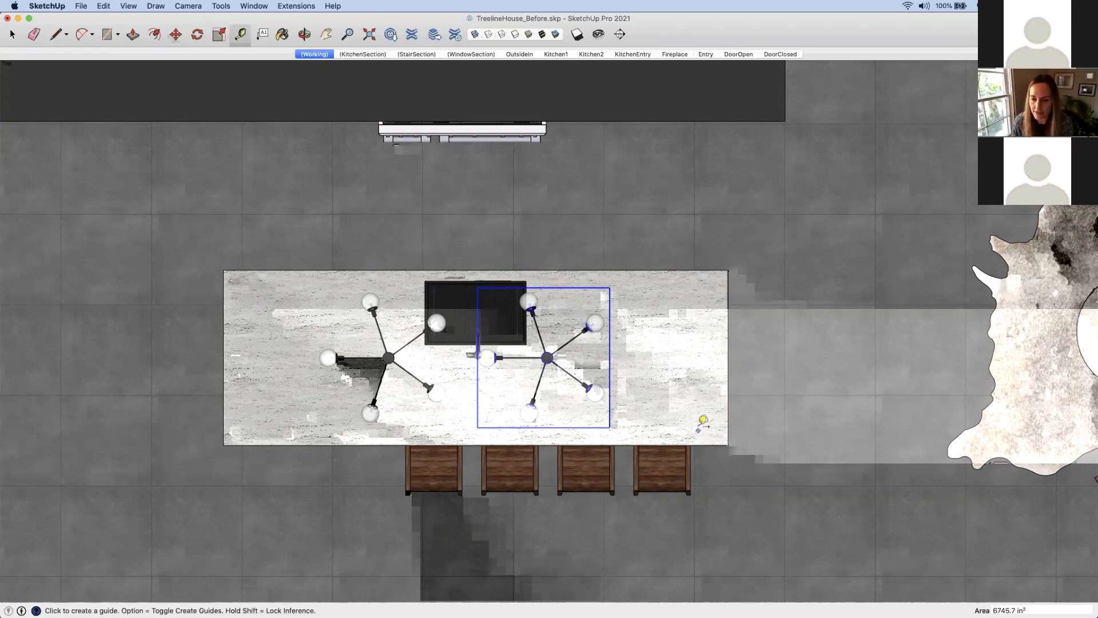
click(705, 445)
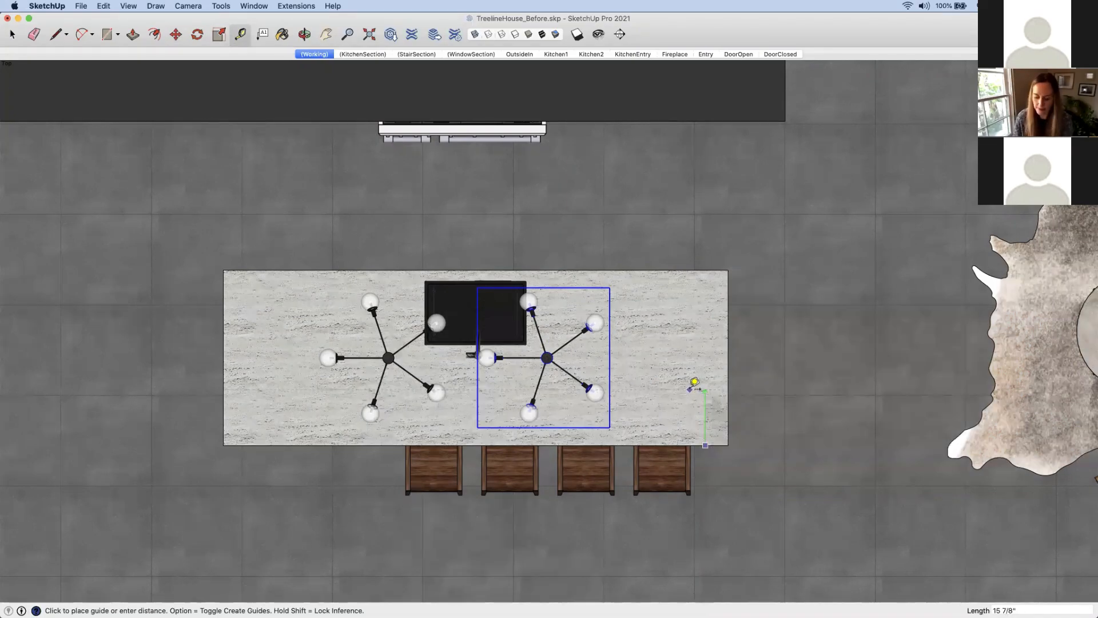
text(18)
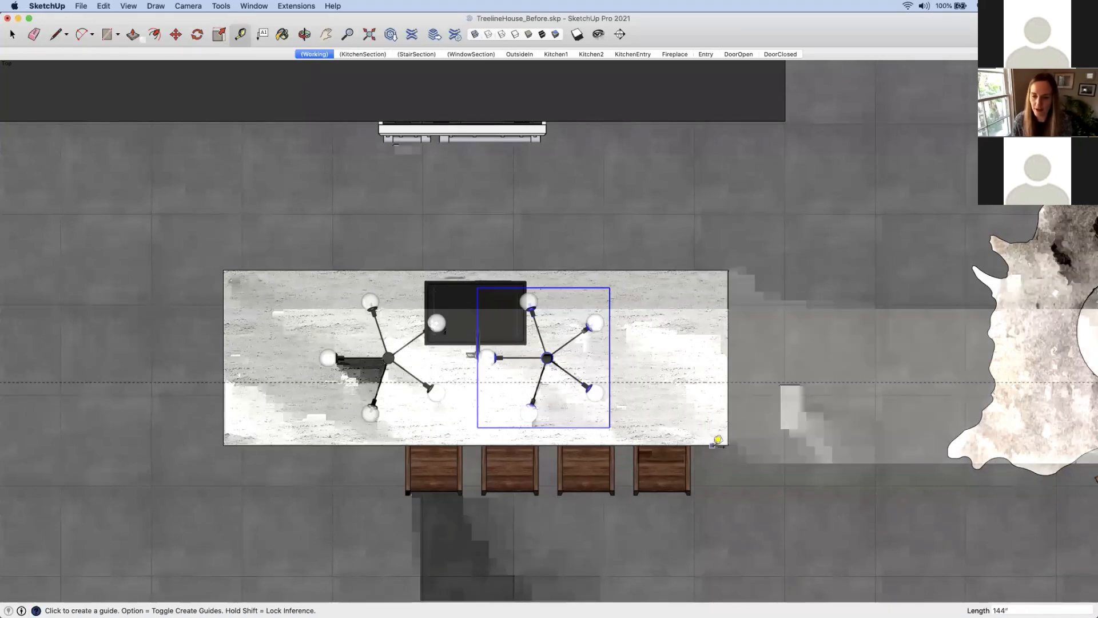
key(Return)
Select both island chandeliers and move them 7" along the green axis toward the stools onto the guide, then clear the selection
key(space)
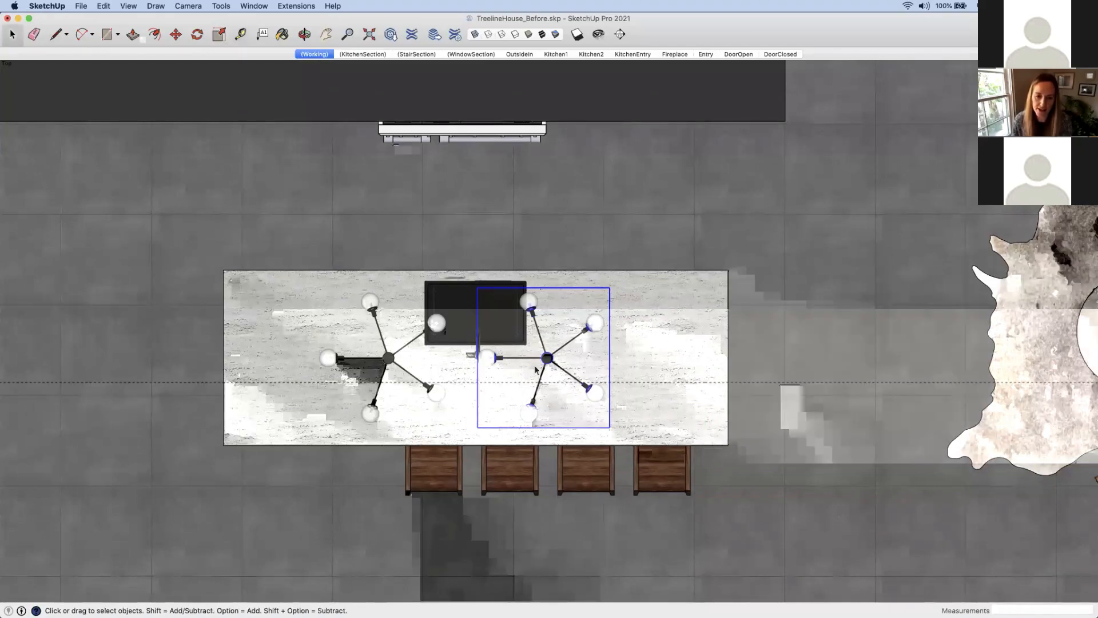
shift+click(388, 364)
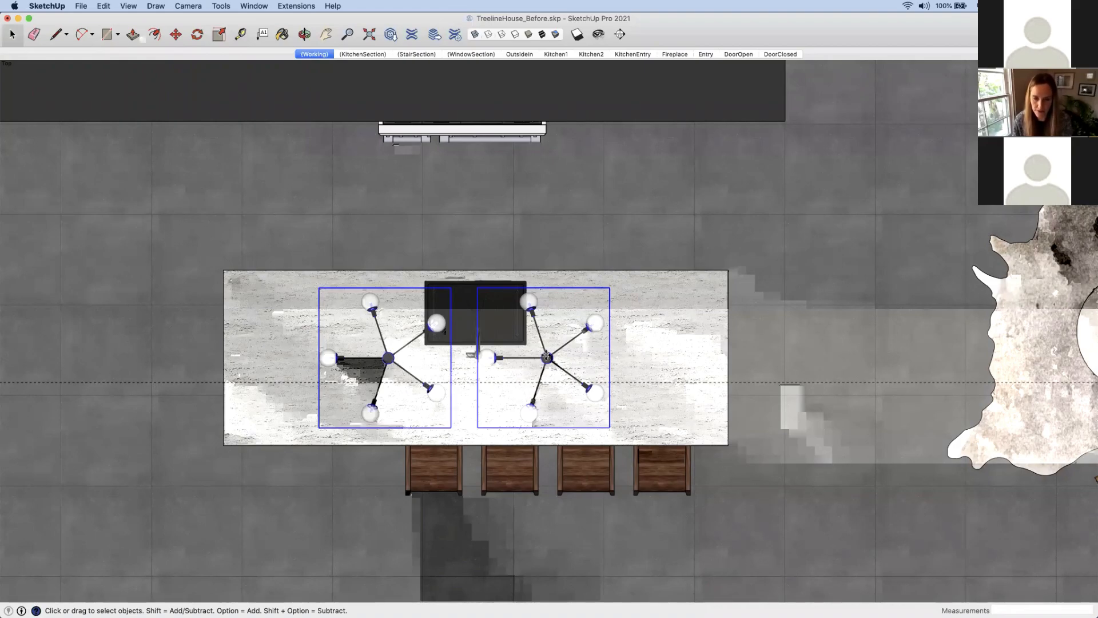
key(m)
click(547, 359)
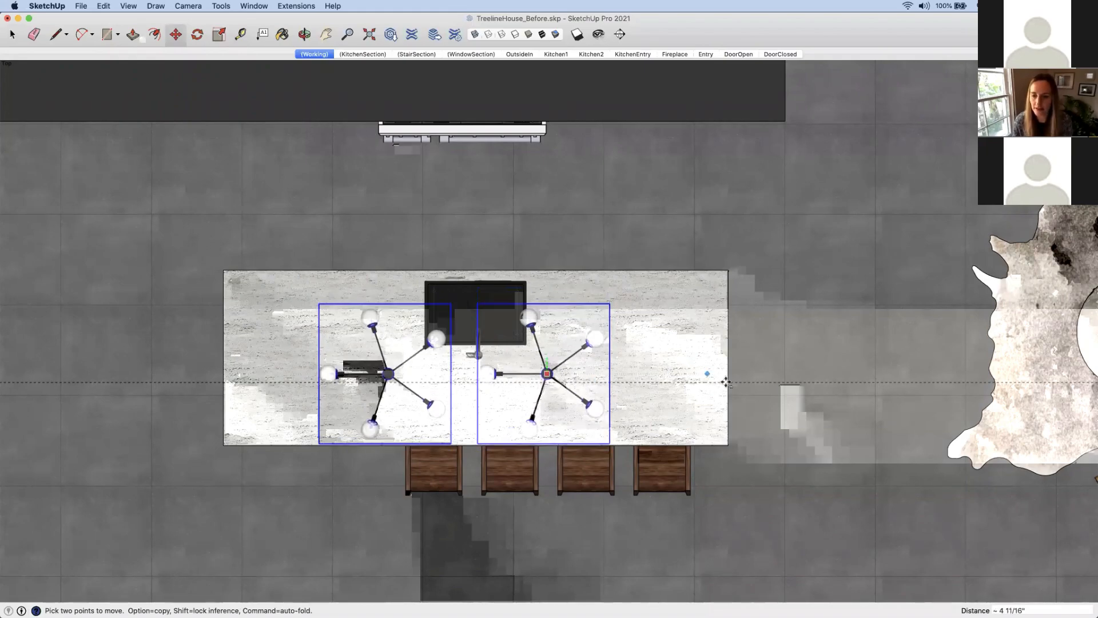
text(7)
key(Return)
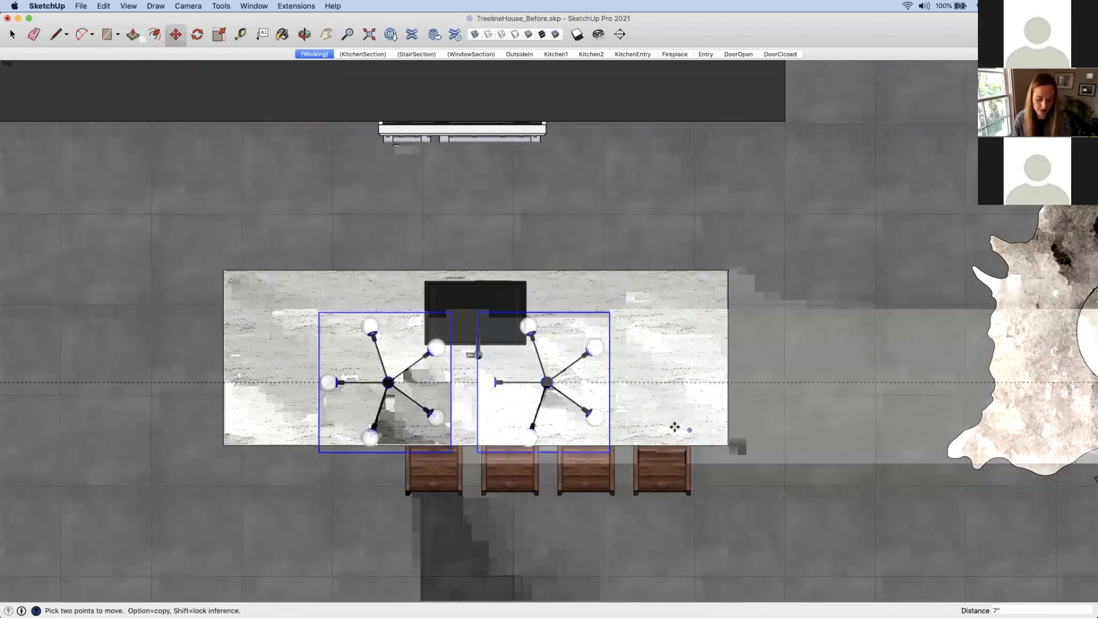
scroll(675, 428, down, 2)
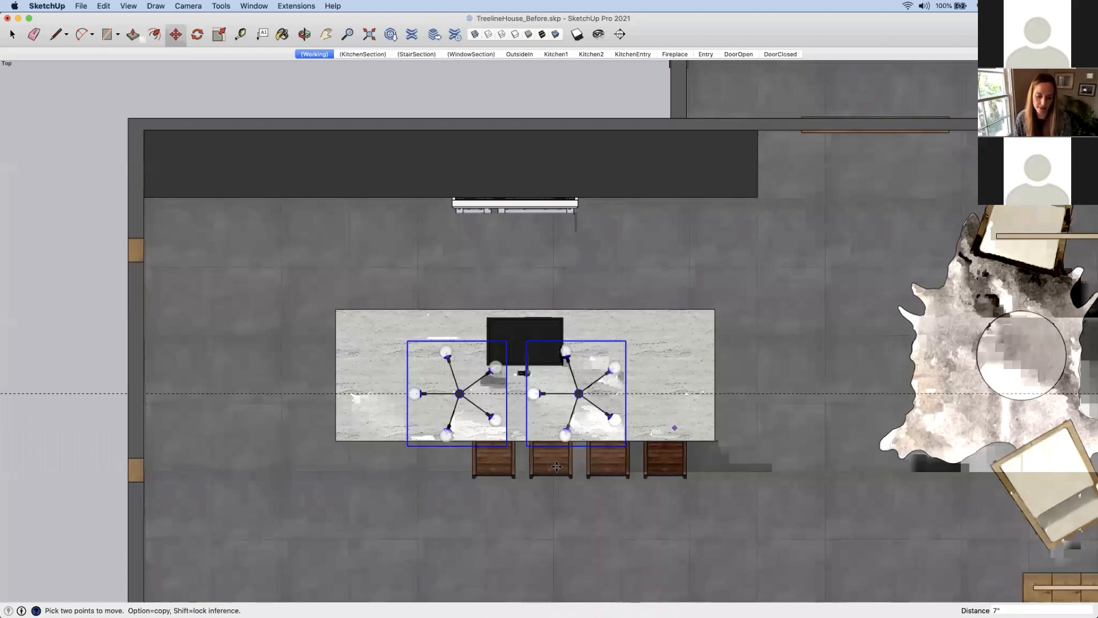
key(space)
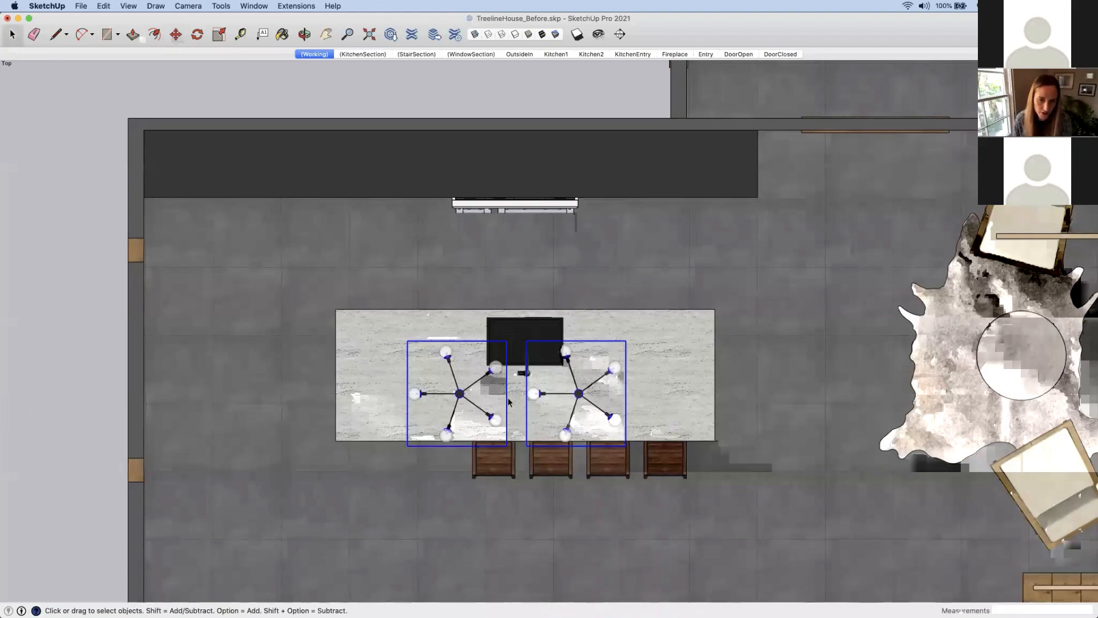
click(667, 405)
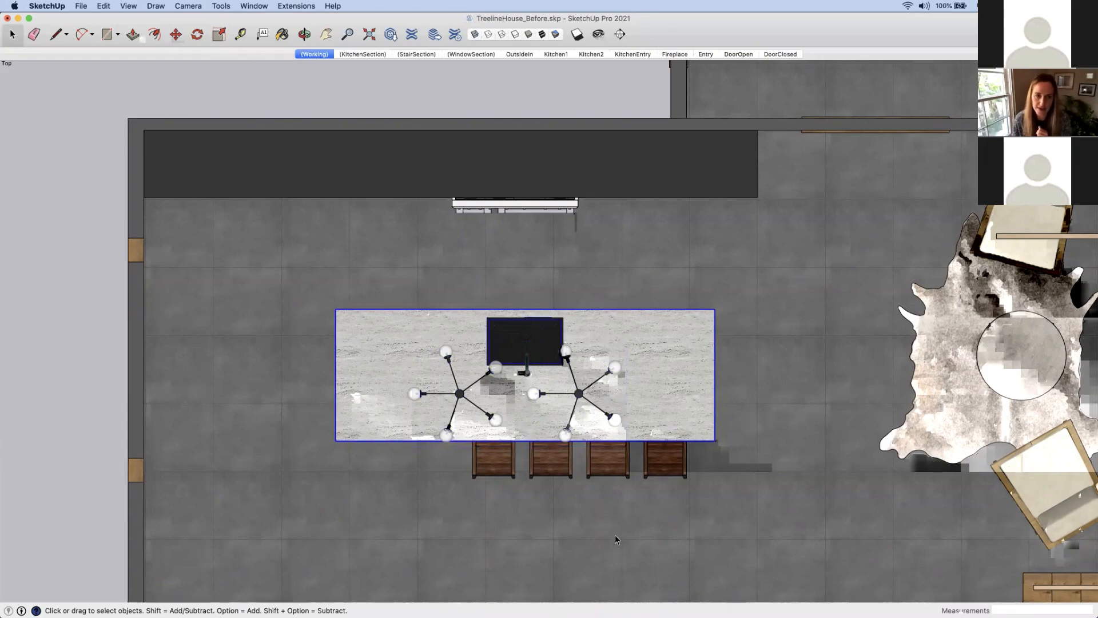
click(109, 400)
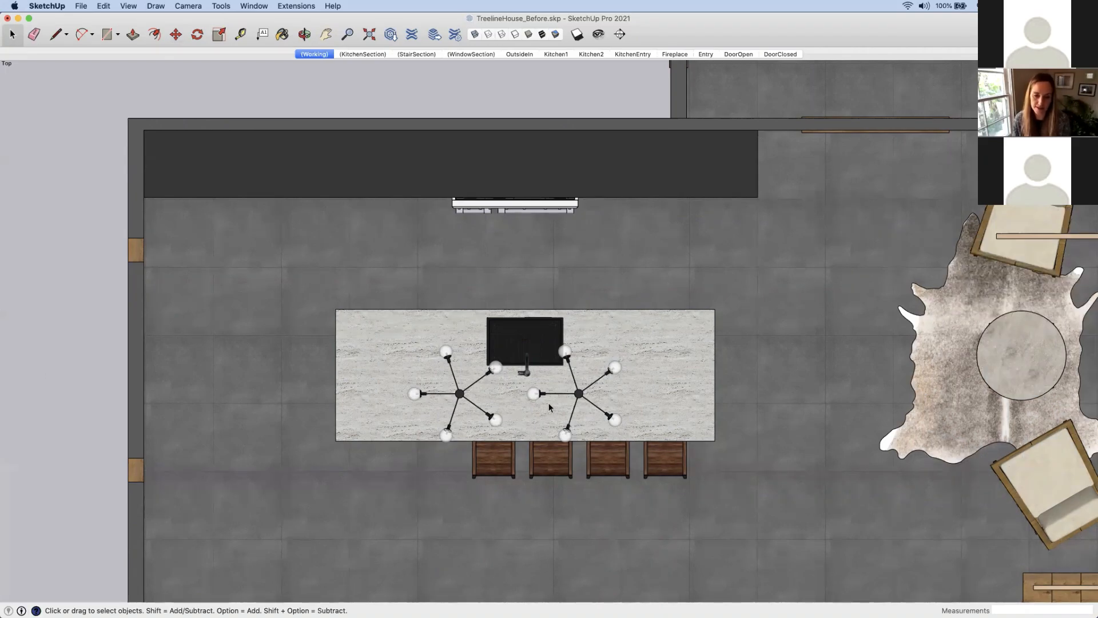
Delete the chandelier nearer the lounge and move the remaining one about 47 1/8" along the red axis to the countertop's far short edge
click(577, 401)
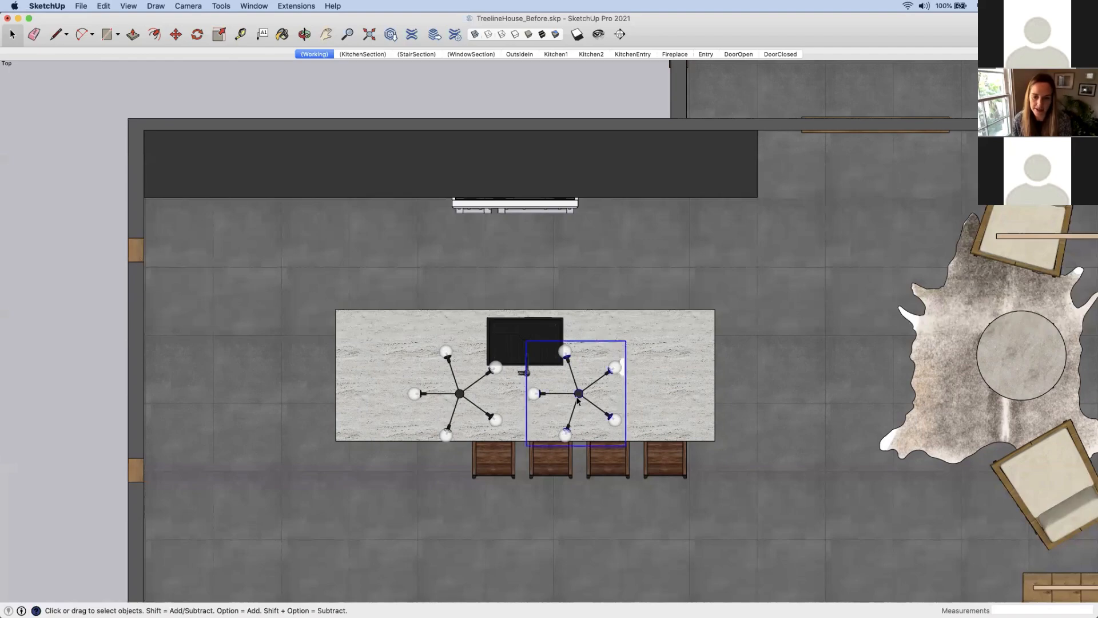
key(Delete)
click(464, 399)
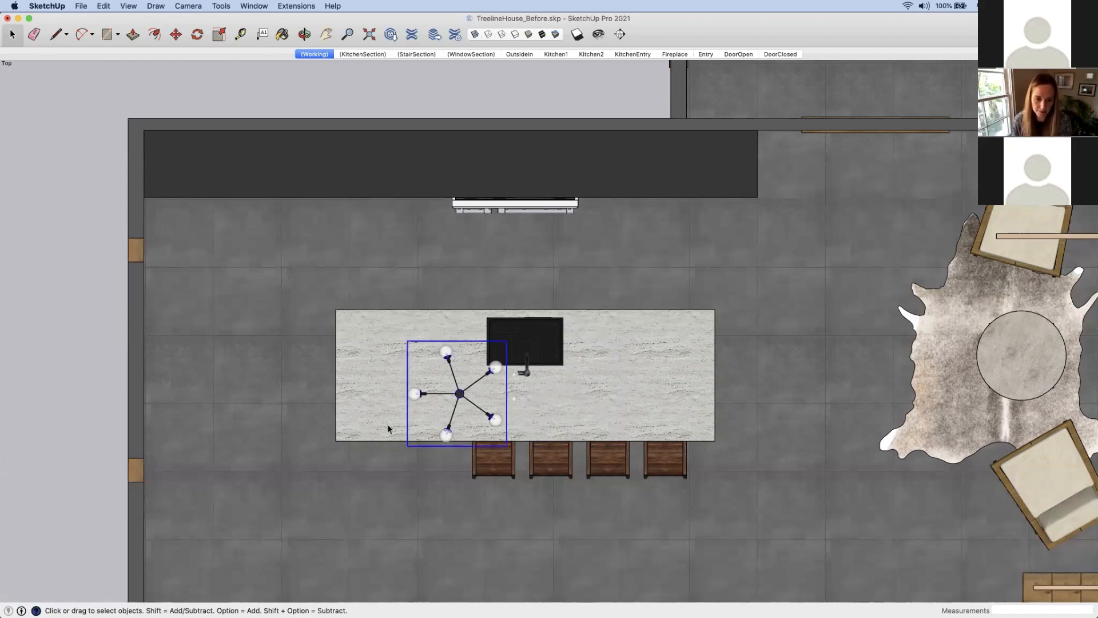
scroll(400, 429, up, 3)
key(m)
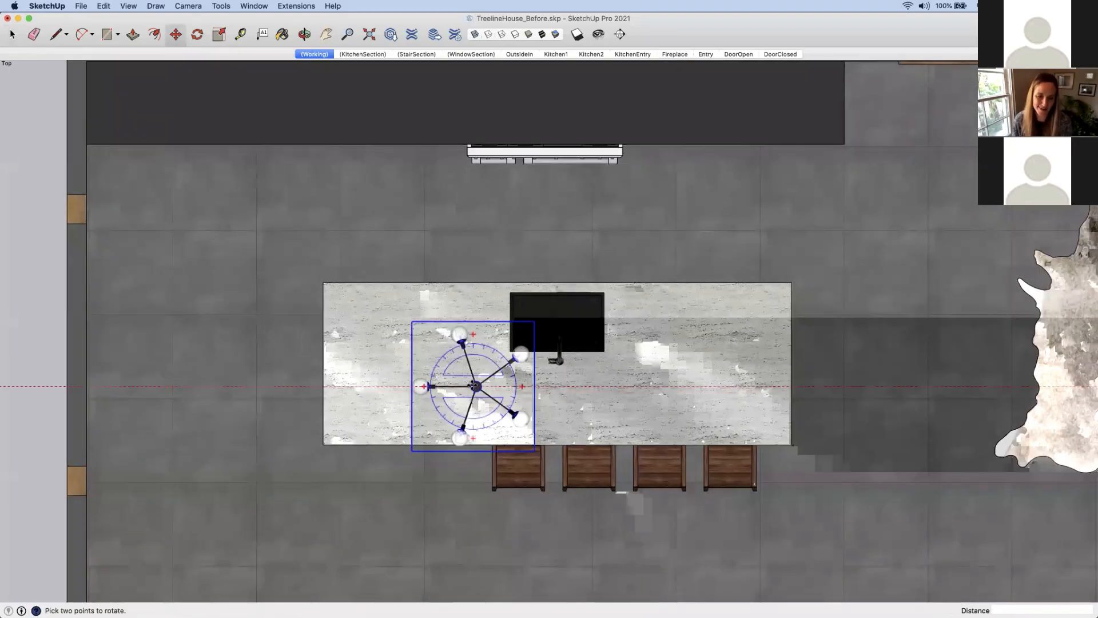
click(412, 386)
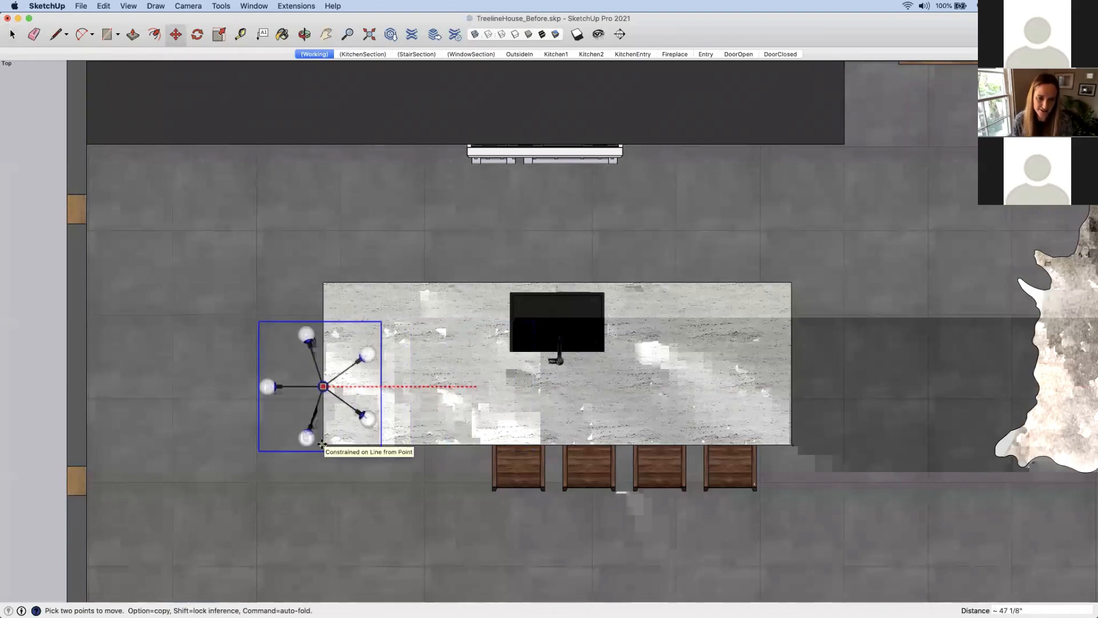
click(347, 452)
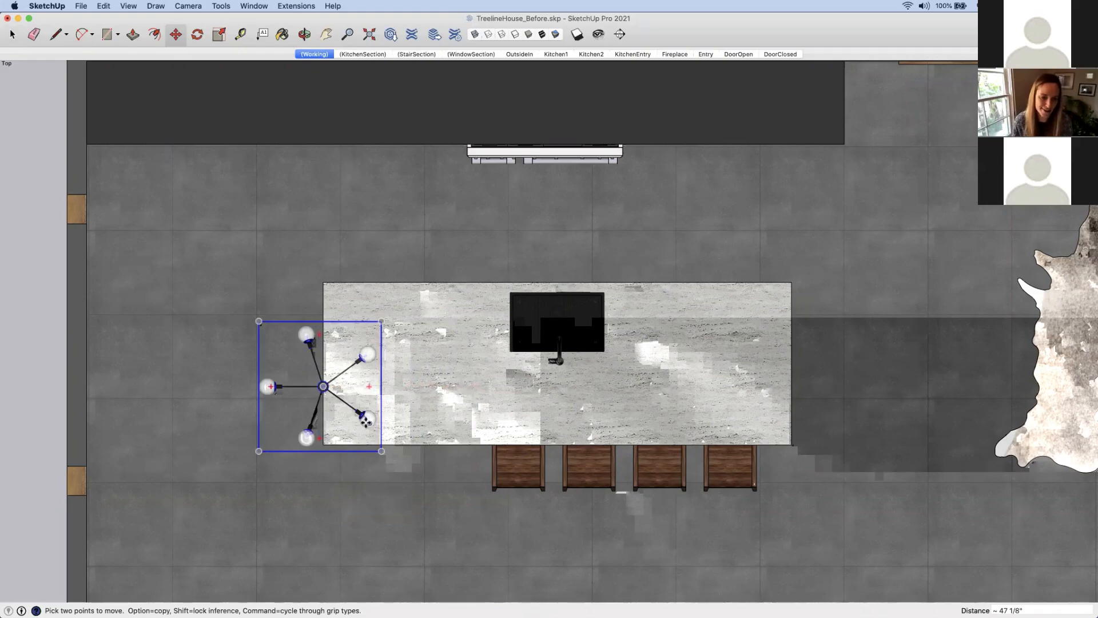
Copy the chandelier along the red axis to the countertop's opposite short edge and divide the span with 3/ for equally spaced copies
key(alt)
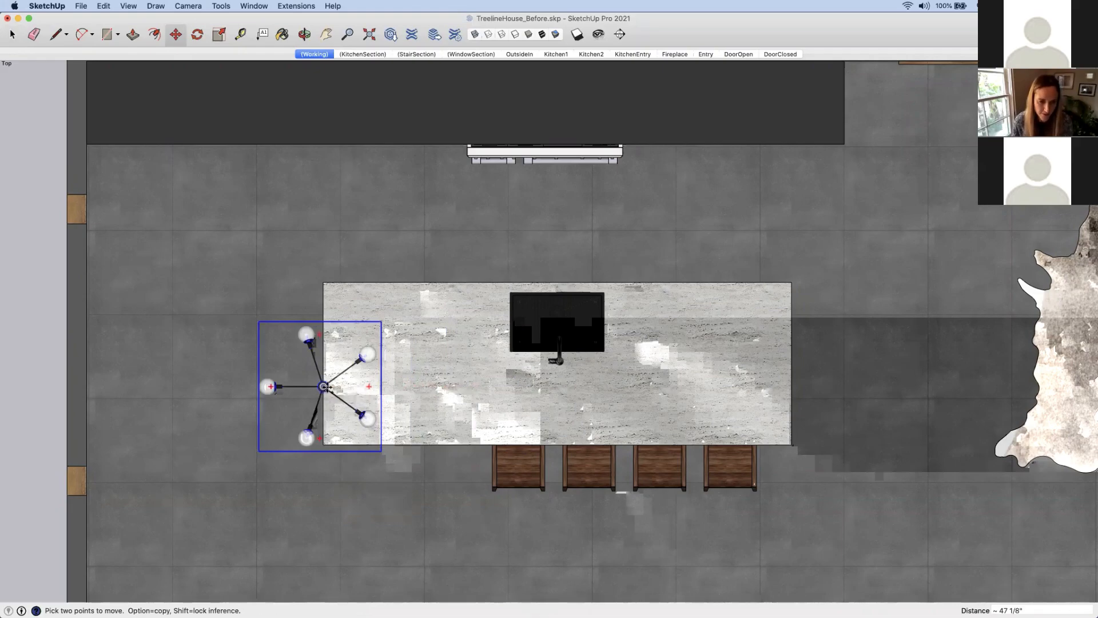
click(323, 387)
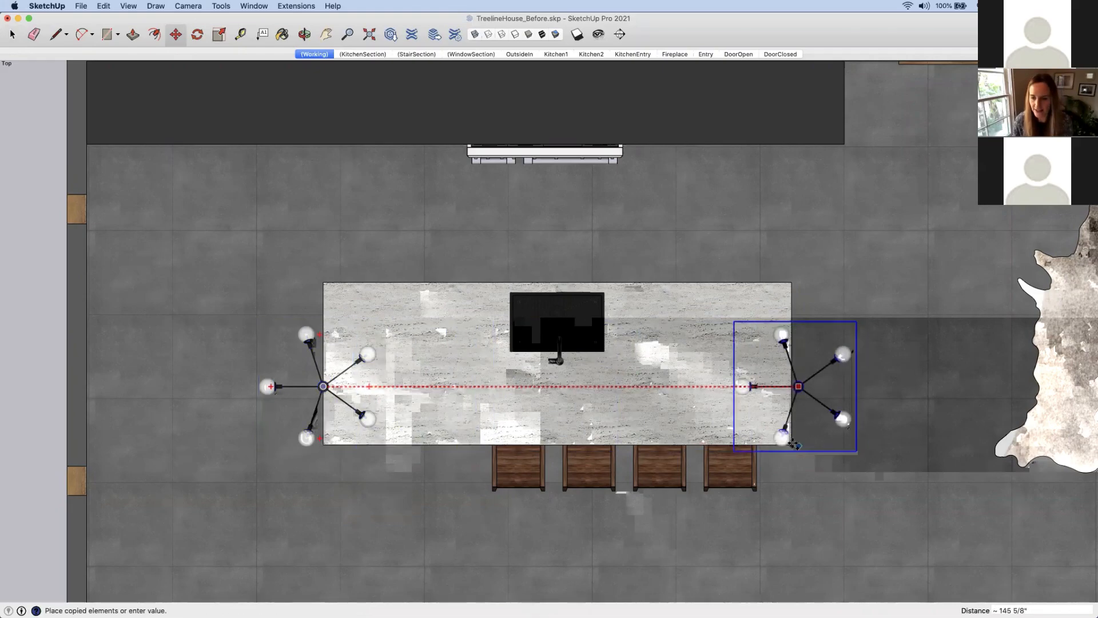
click(792, 443)
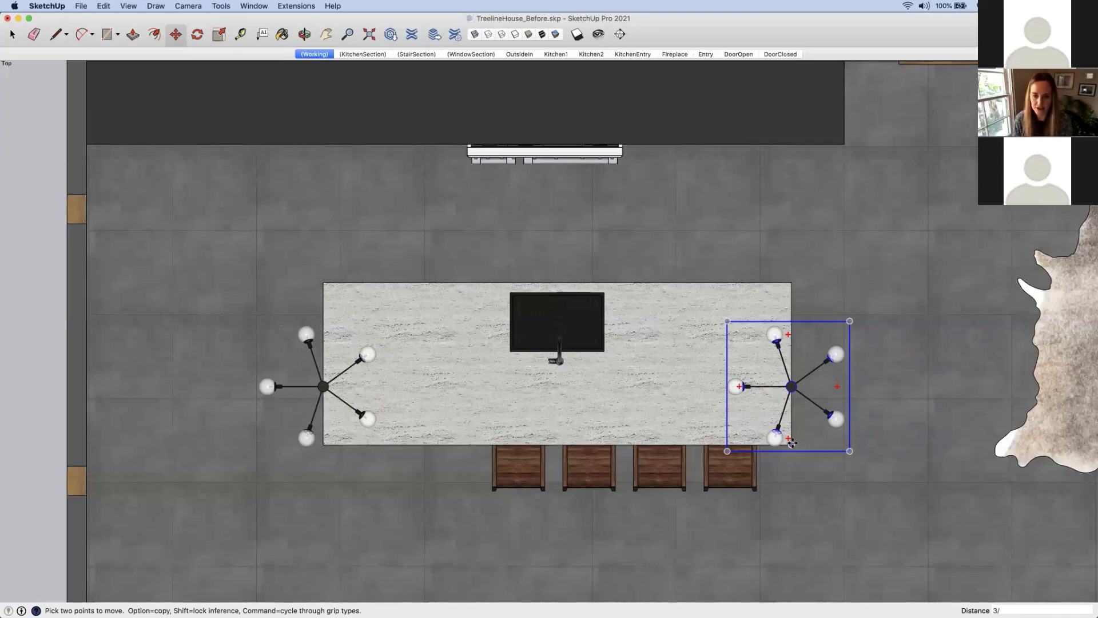
key(Return)
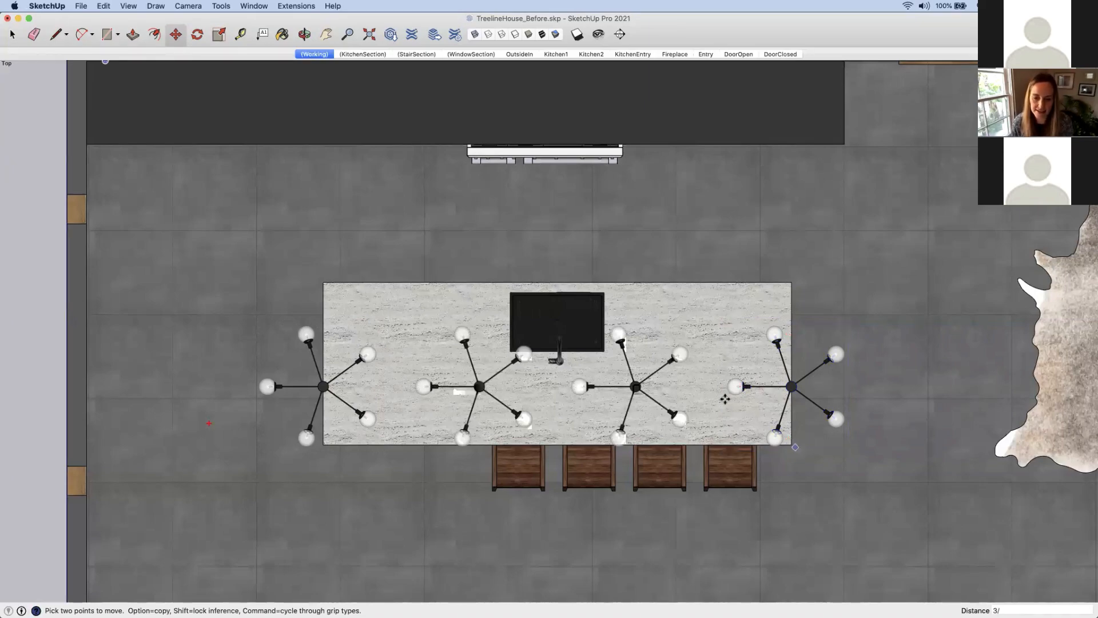
Erase the chandeliers at both short ends of the countertop, keeping the two middle ones
key(space)
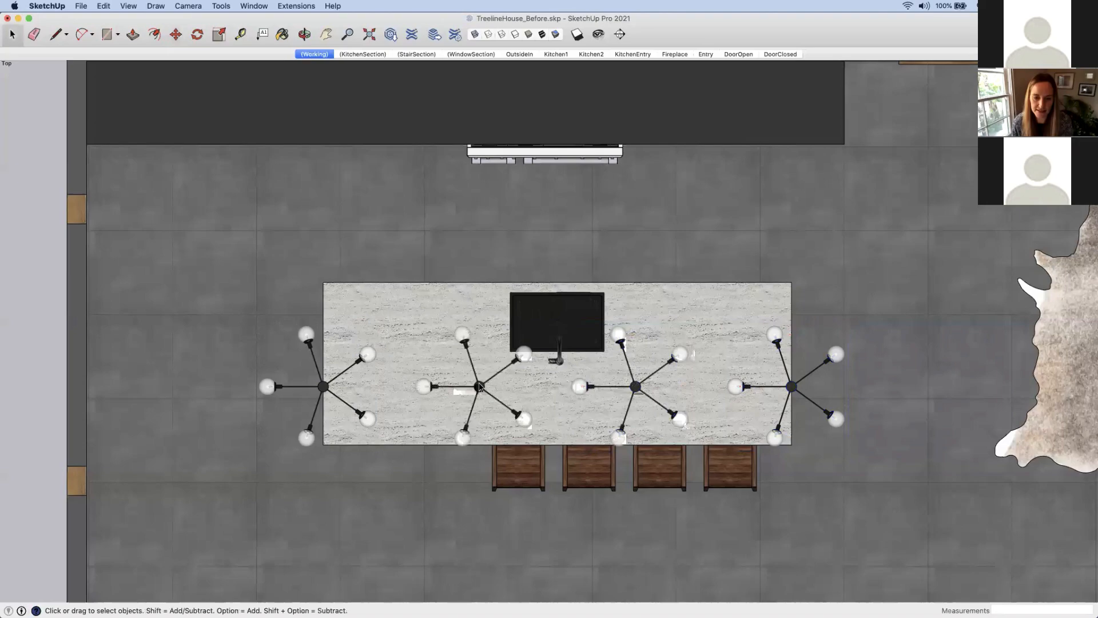
key(e)
click(750, 384)
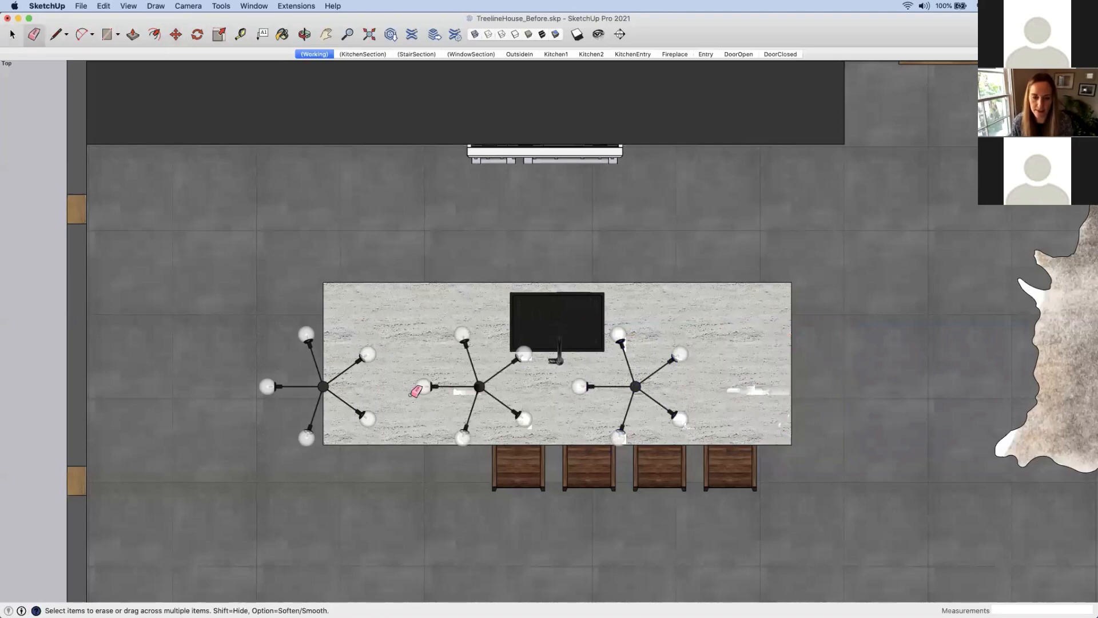
click(370, 401)
key(space)
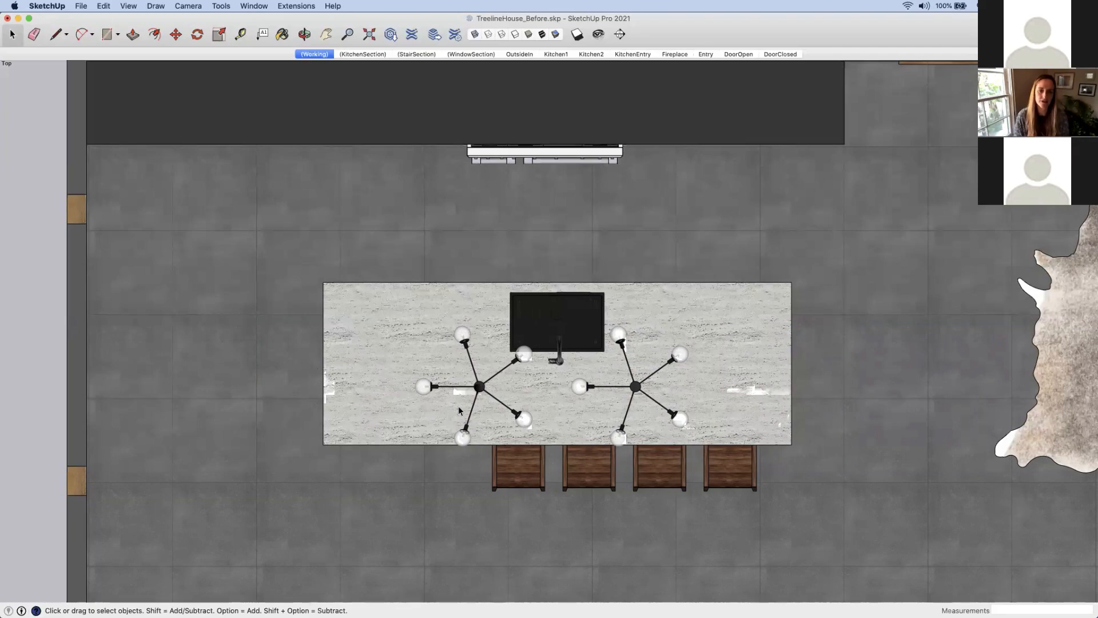
key(l)
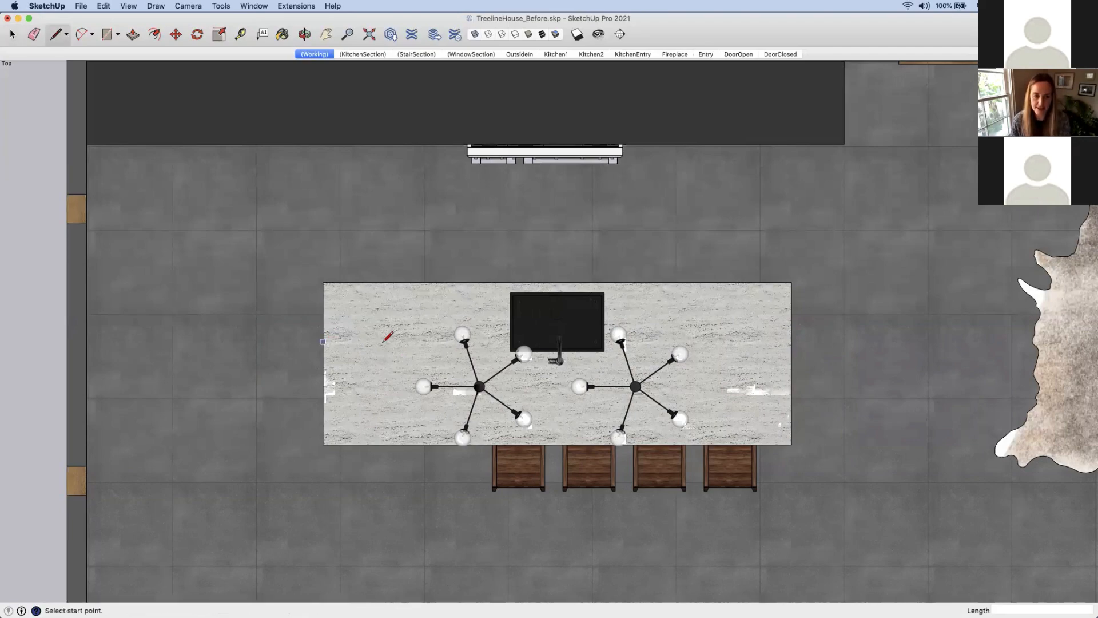
click(323, 341)
key(space)
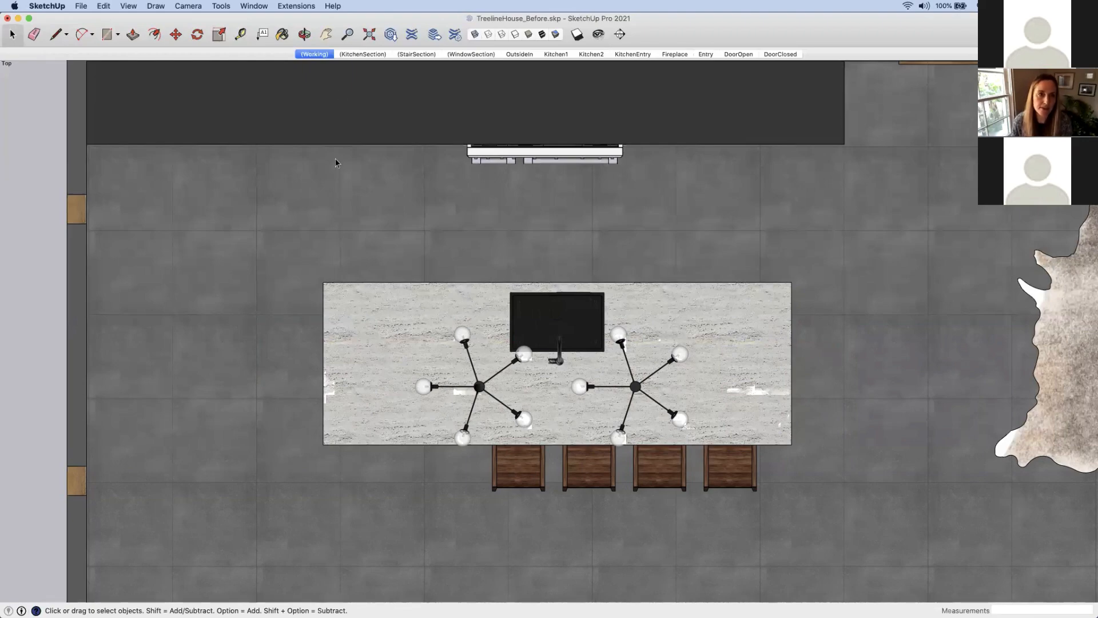
Switch to the Kitchen1 scene
click(556, 54)
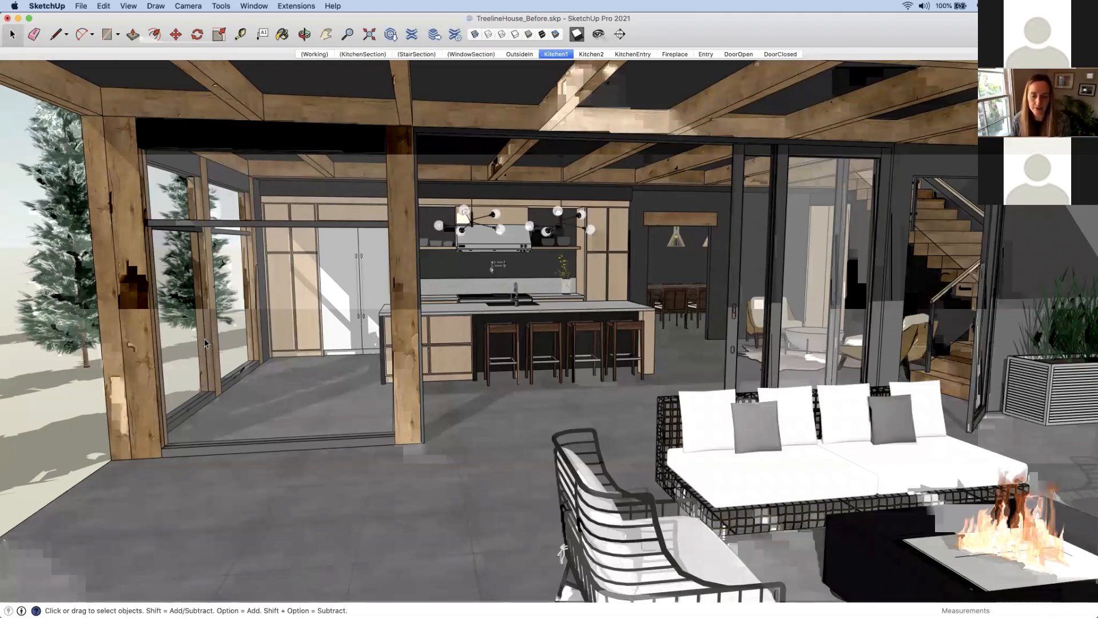
click(126, 6)
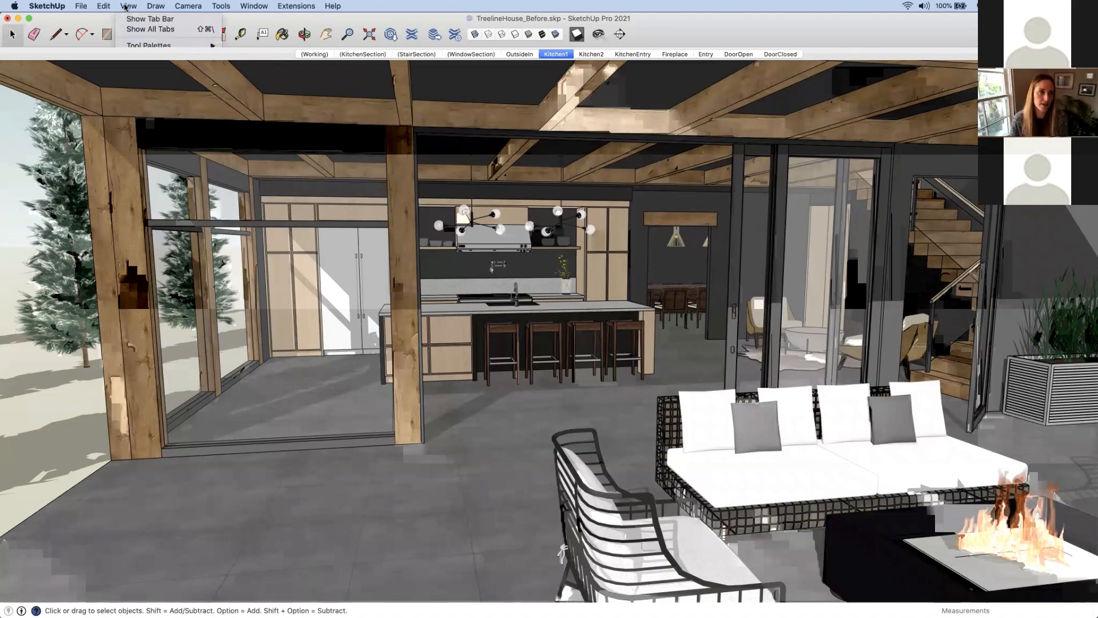
click(129, 6)
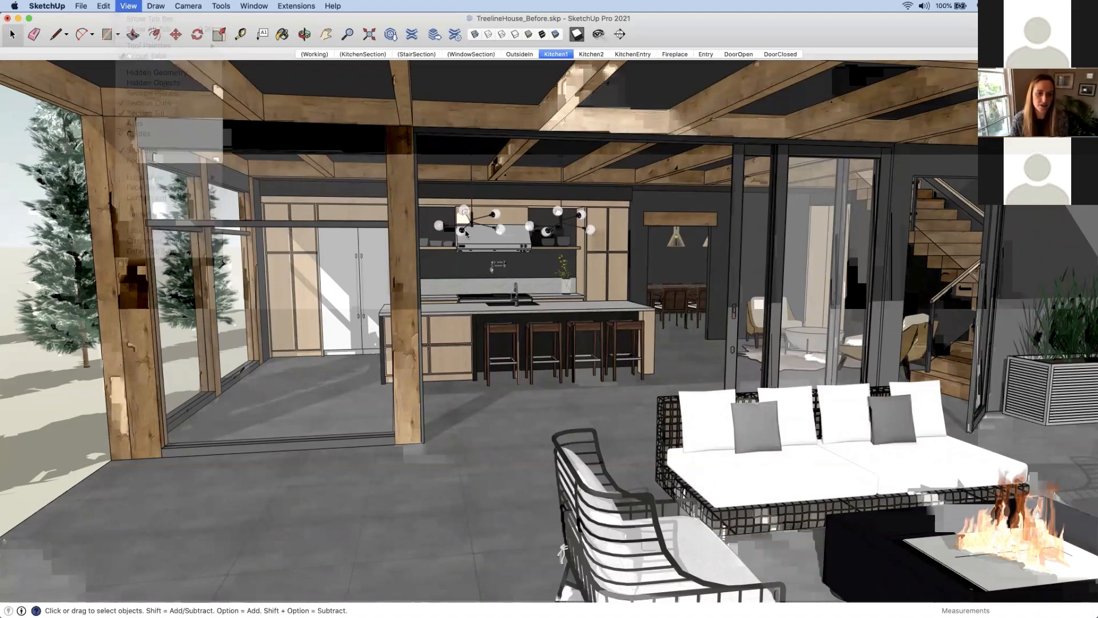
Open the kitchen island for editing, hide the rest of the model during component editing, and exit the island
click(555, 316)
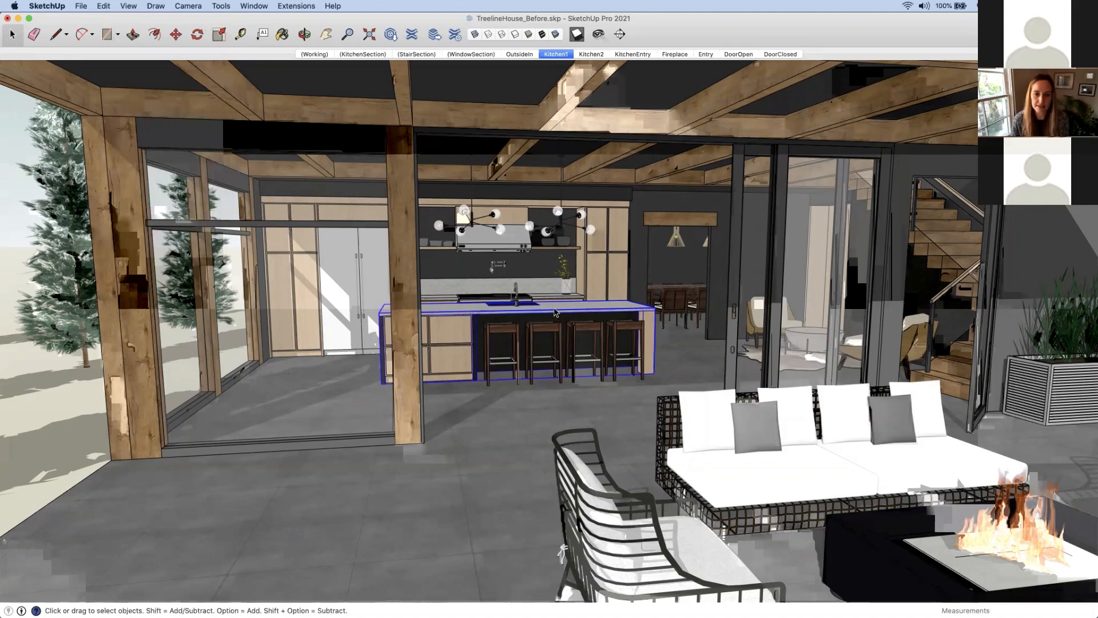
double_click(553, 315)
click(128, 7)
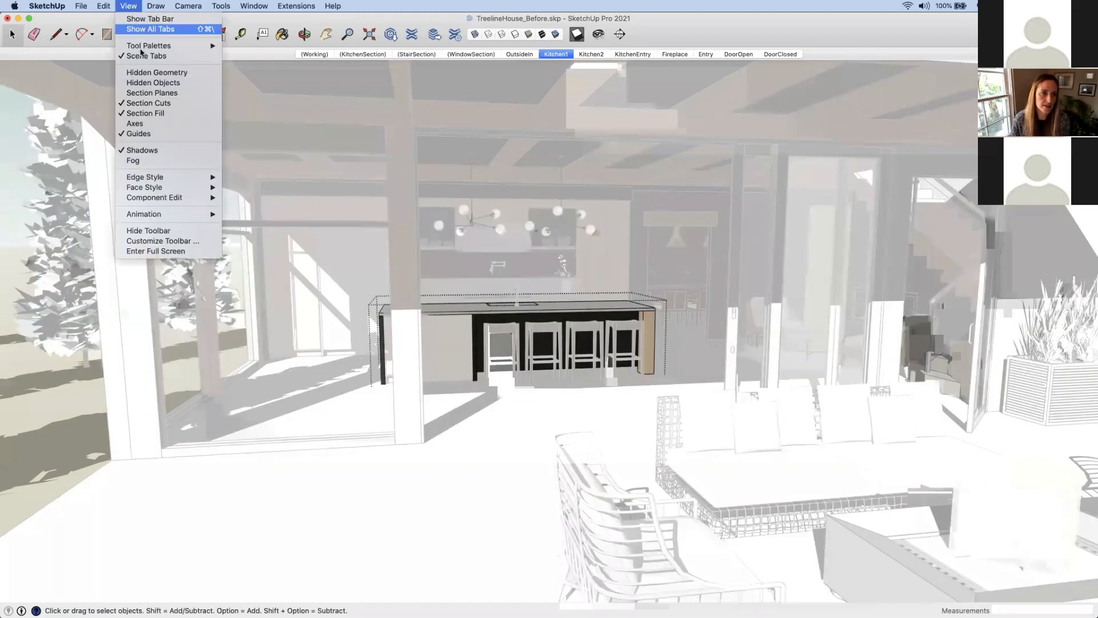
mouse_move(158, 198)
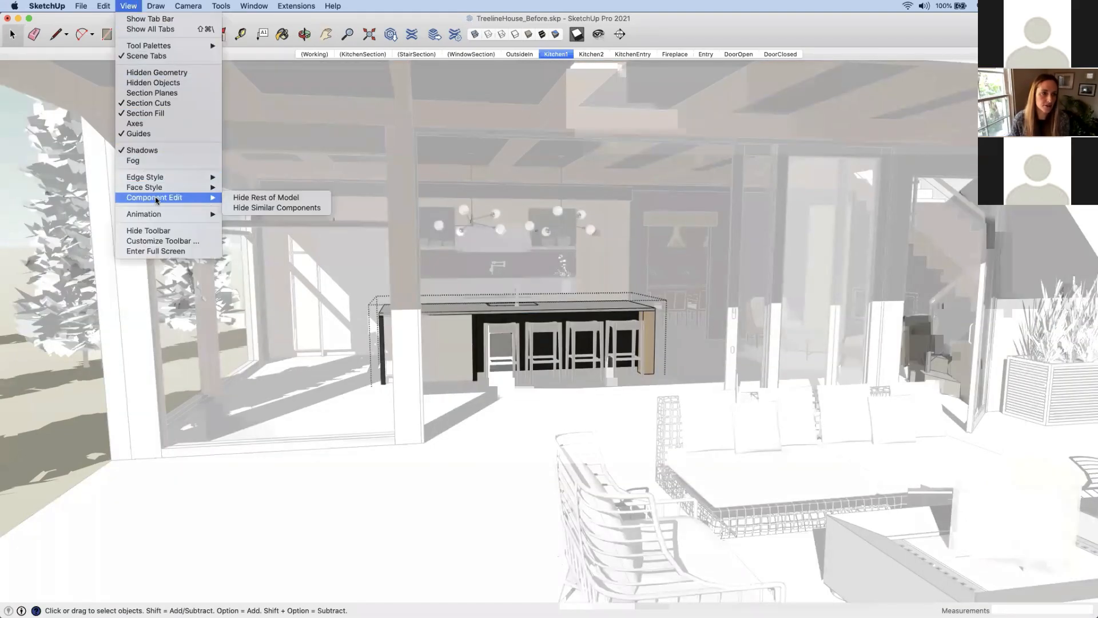
click(252, 198)
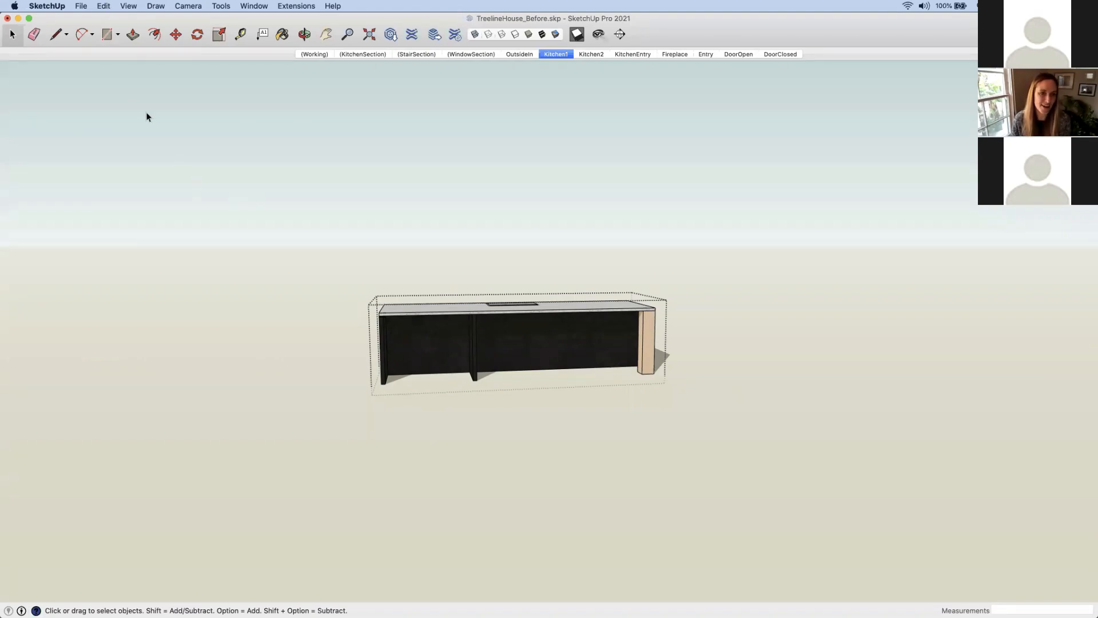
click(635, 264)
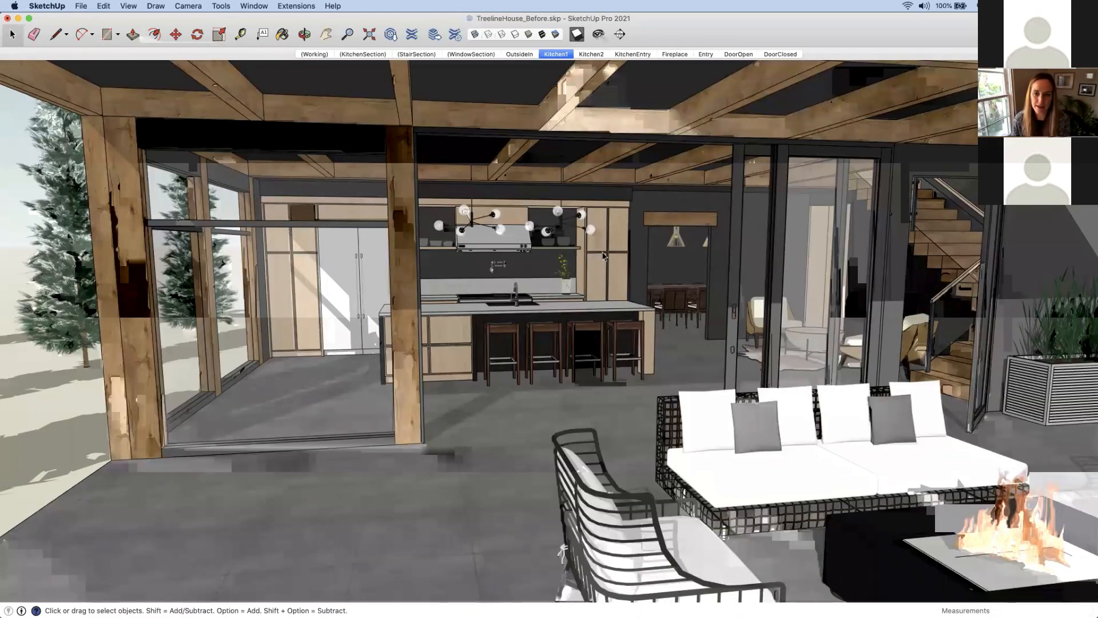
double_click(607, 270)
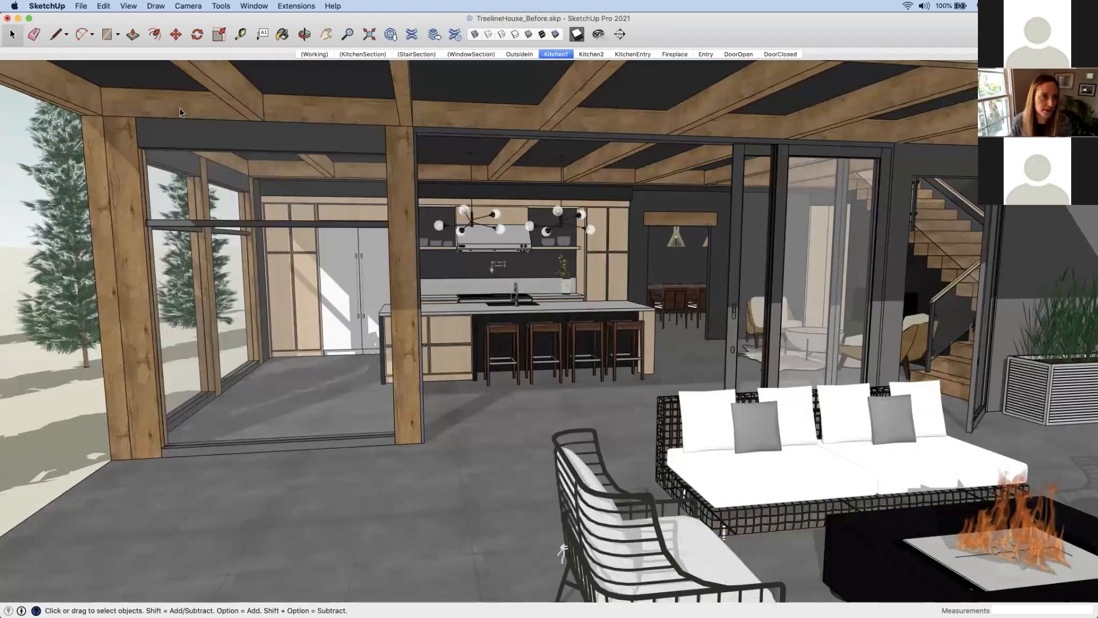
Open the shortcut preferences, clear the filter, and look through the functions and their assigned keys
click(47, 6)
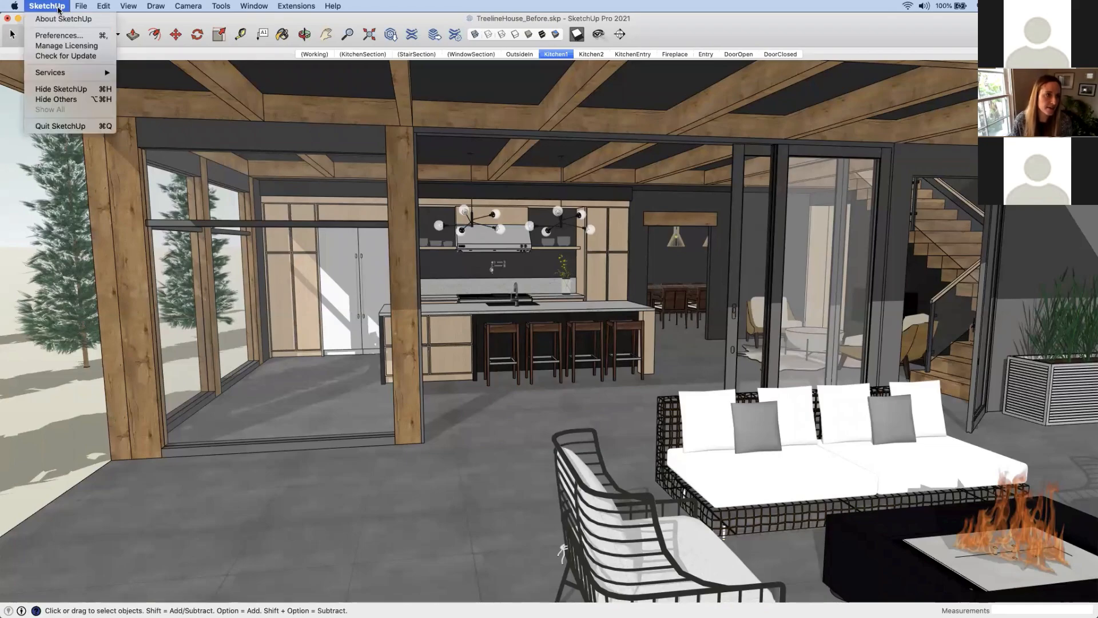
click(65, 36)
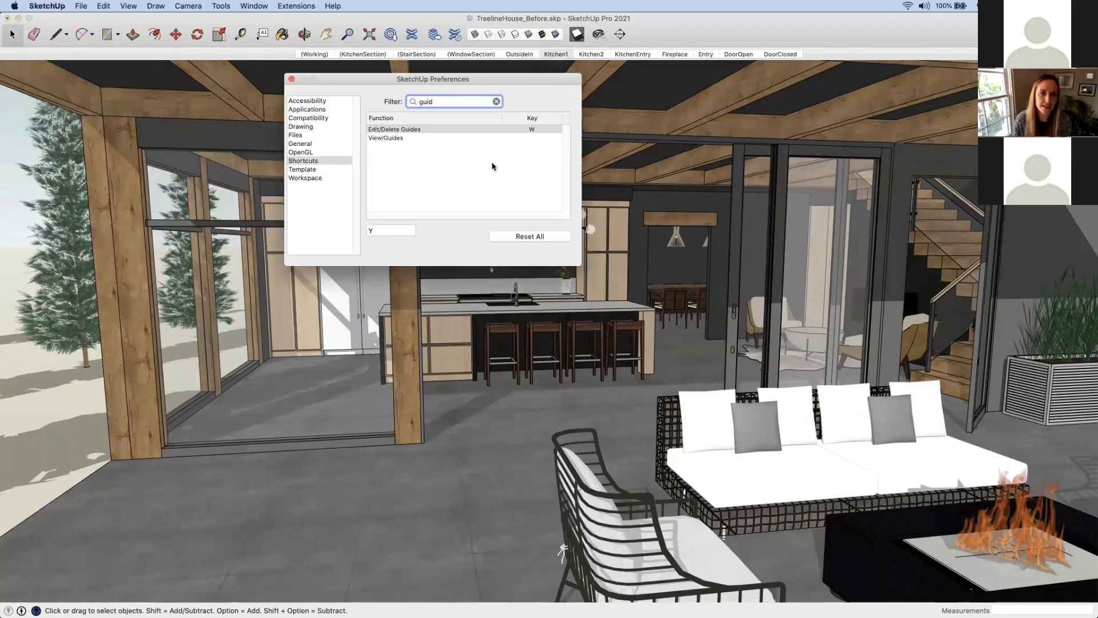
click(497, 101)
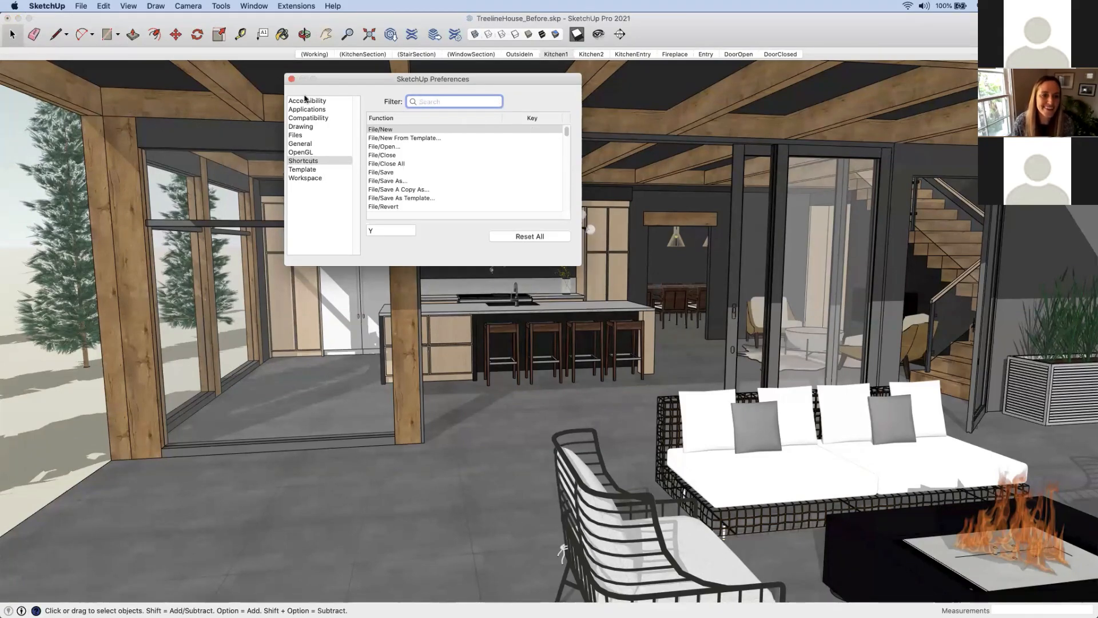
click(308, 162)
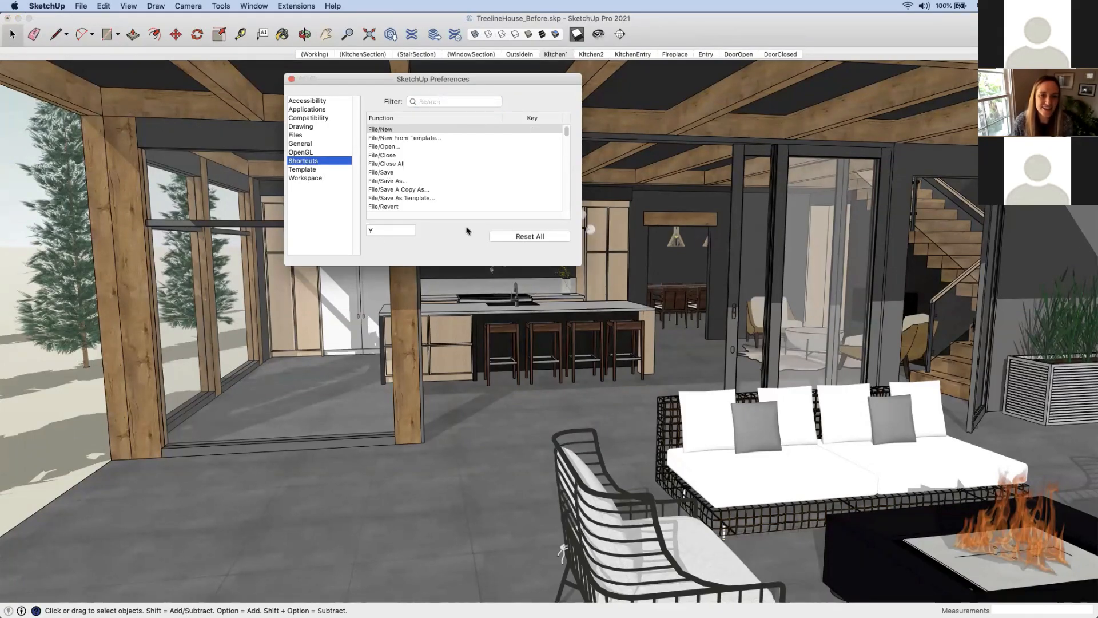
scroll(410, 192, down, 5)
scroll(410, 192, down, 5)
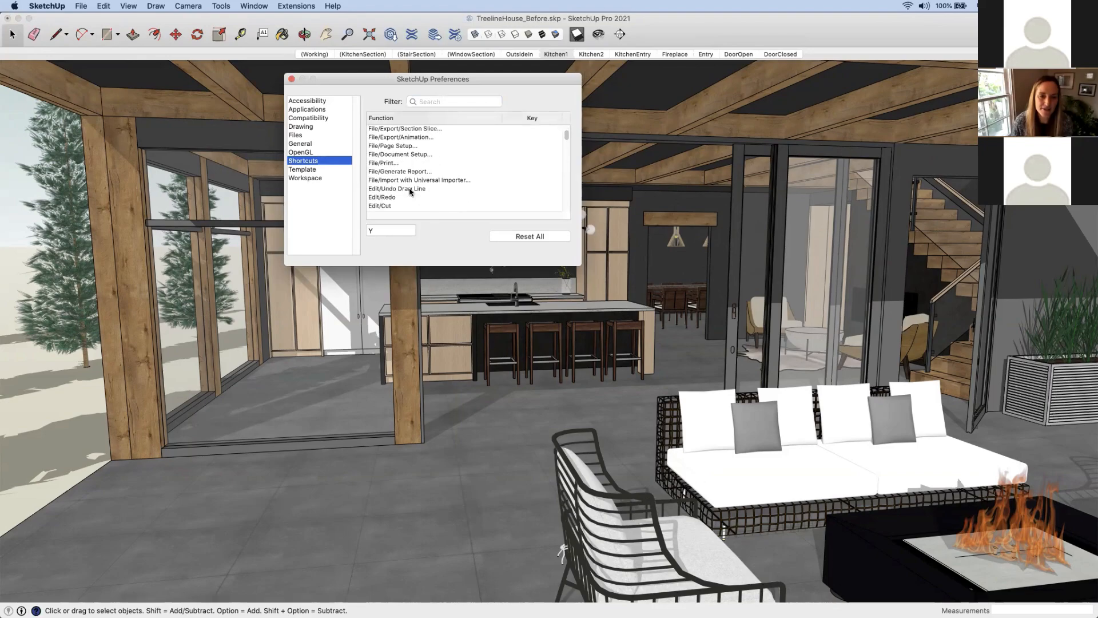
scroll(410, 192, up, 3)
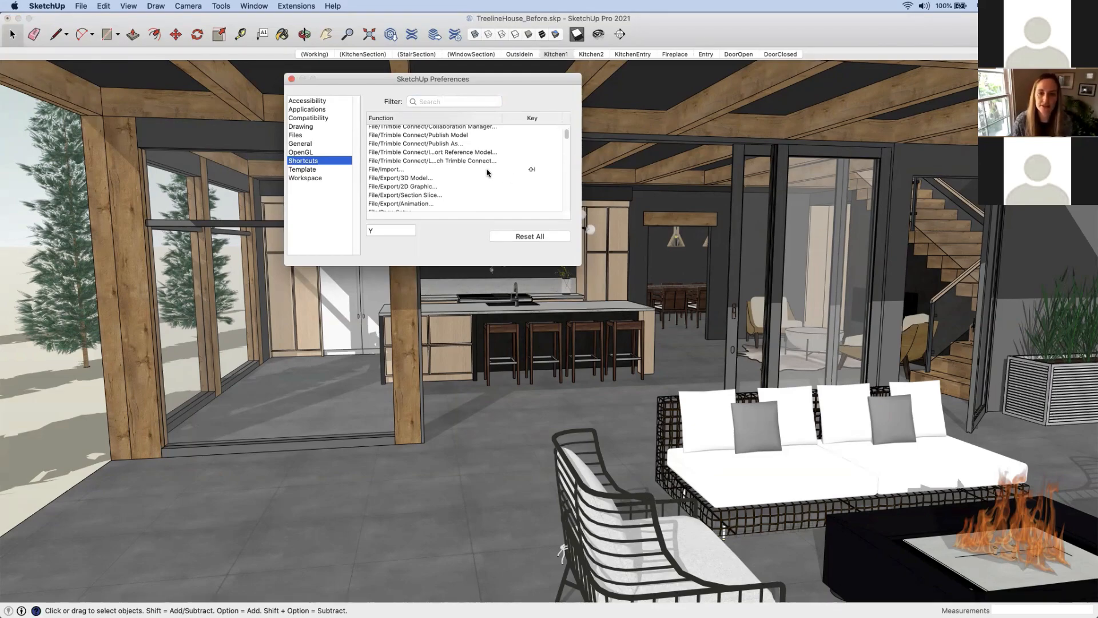
scroll(451, 175, up, 1)
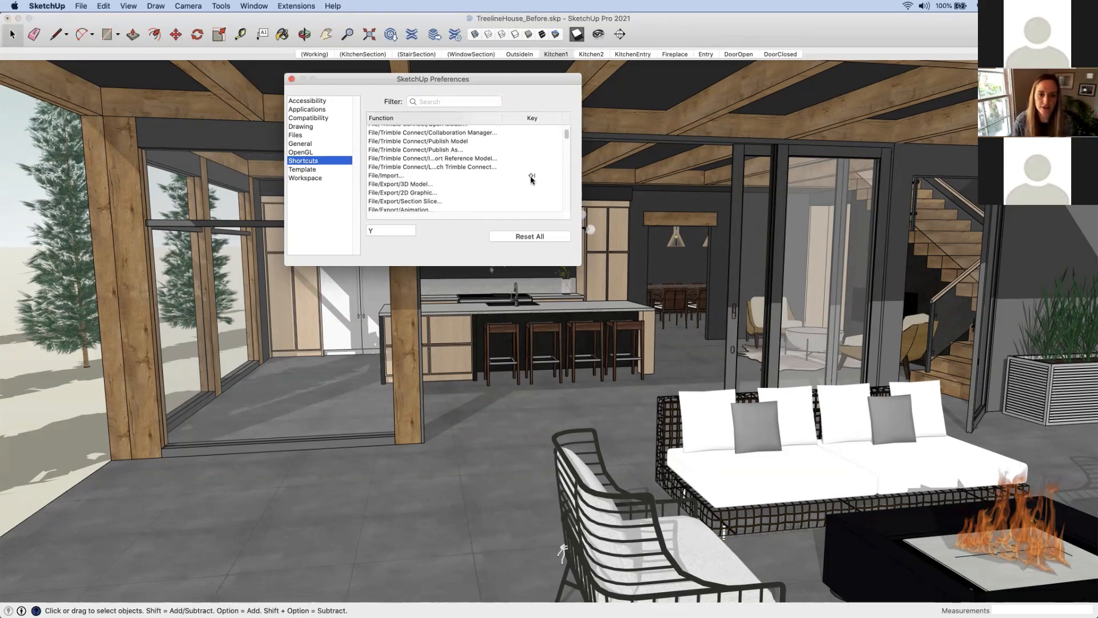
scroll(531, 181, up, 5)
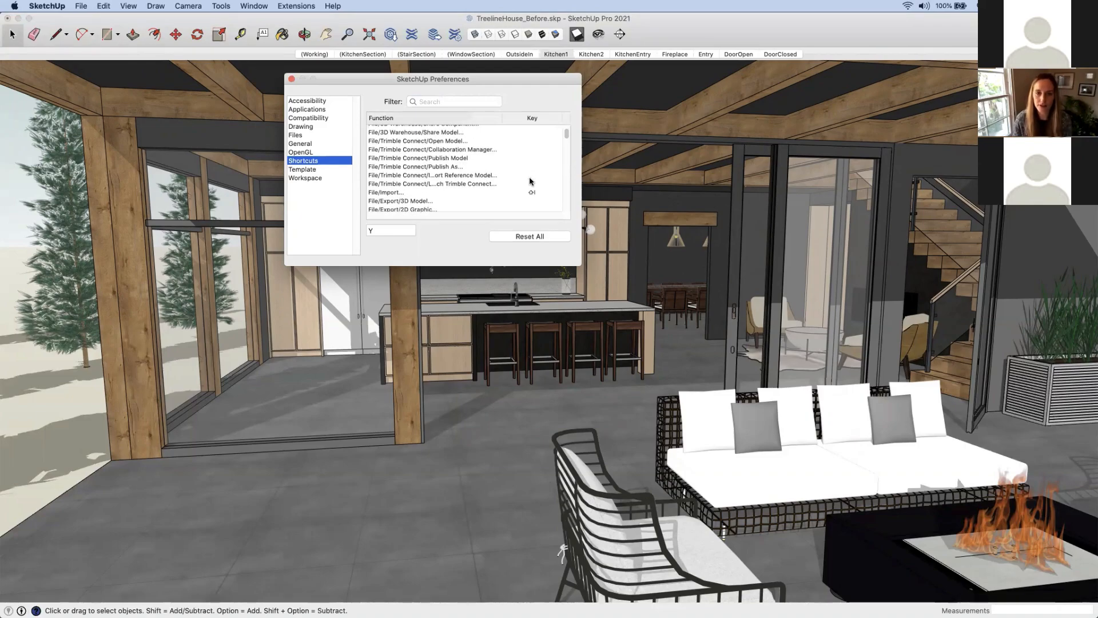
Filter the shortcuts by "hide r" to check the key assigned to Hide Rest of Model
click(425, 101)
text(hide r)
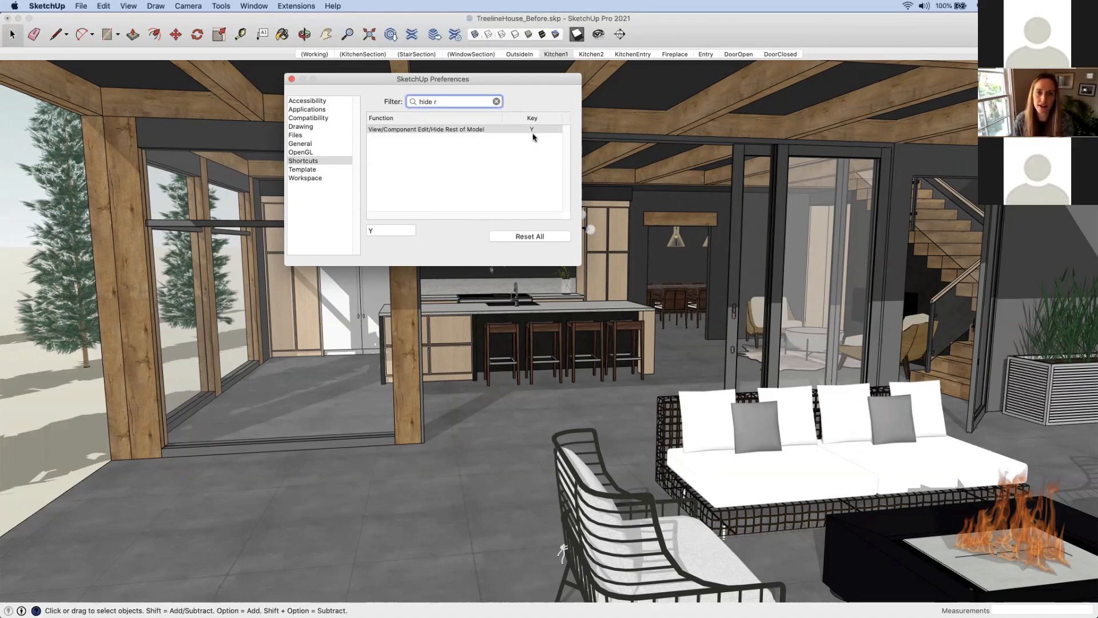
click(394, 235)
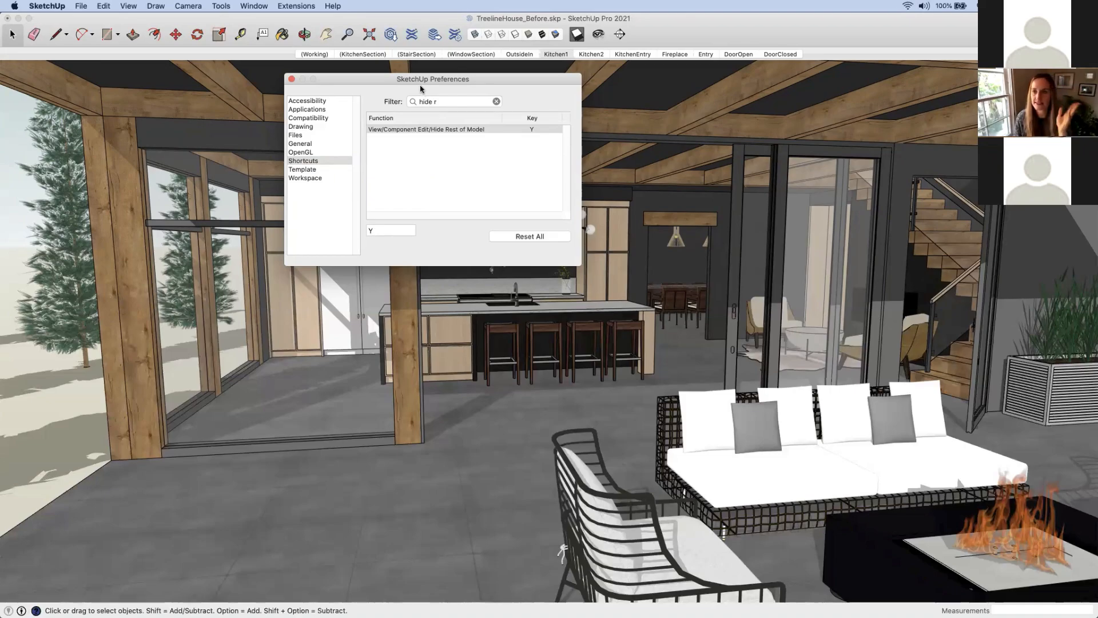
drag(410, 81, 400, 88)
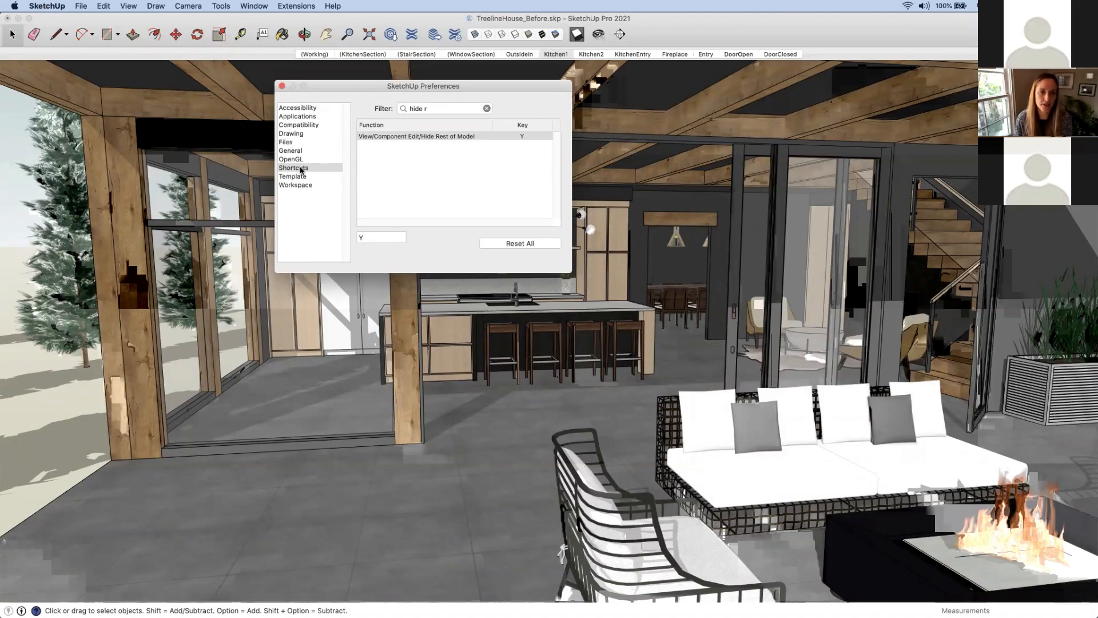
Filter the shortcuts by "guid" to check the key for Delete Guides, and close the preferences
click(439, 109)
triple_click(438, 108)
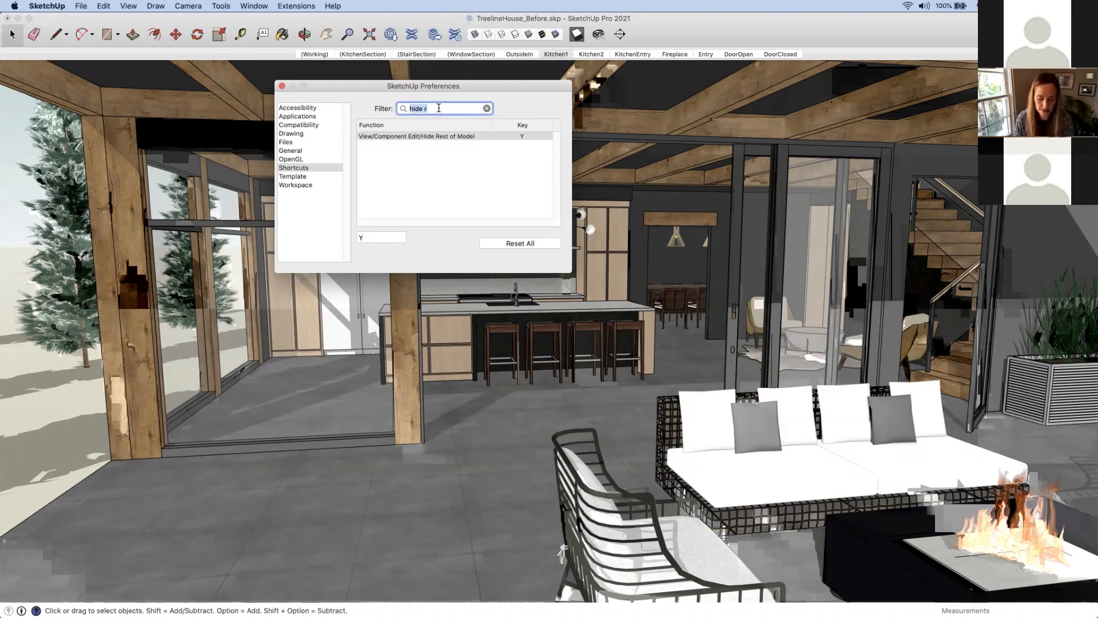
text(guid)
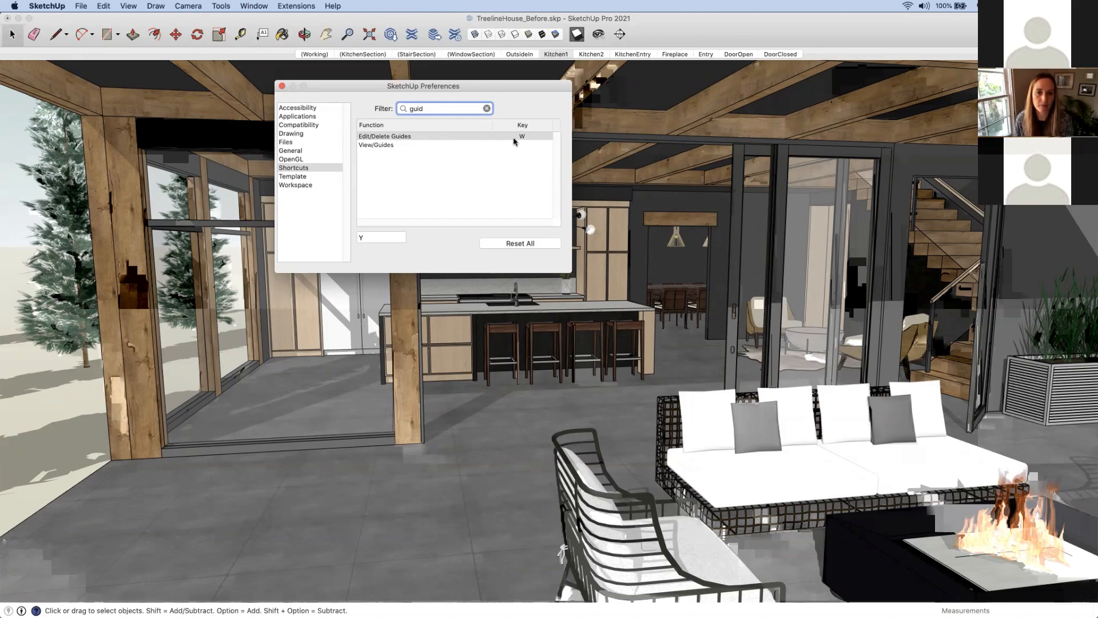
click(282, 87)
Place three Tape Measure guides on the patio in front of the glass wall, running parallel to the patio's tree-side edge
scroll(437, 300, down, 10)
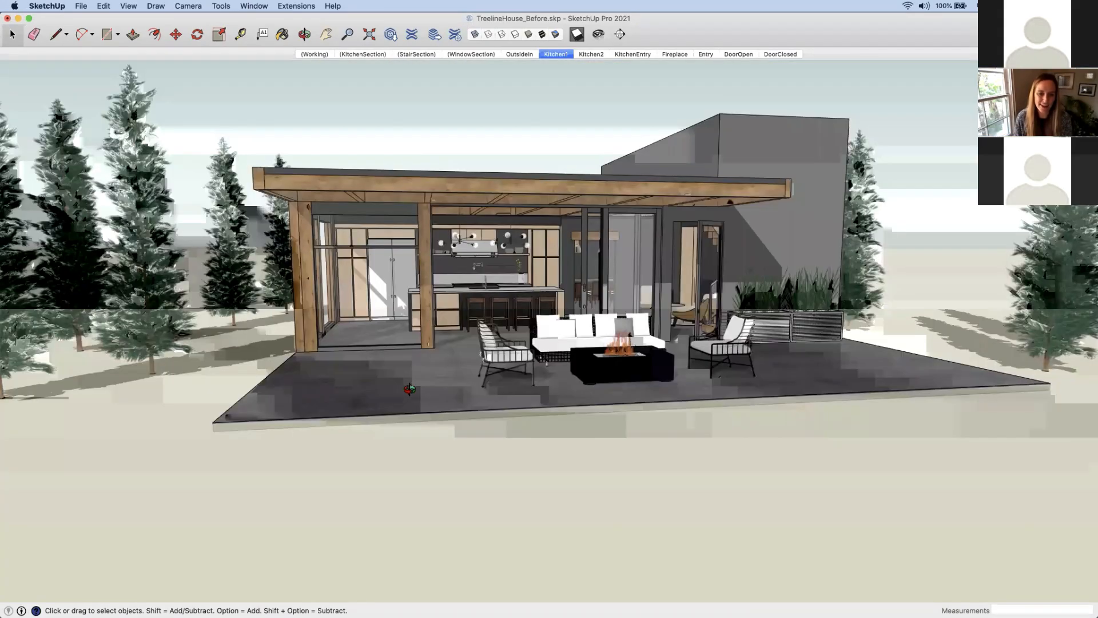
middle_drag(405, 434, 272, 522)
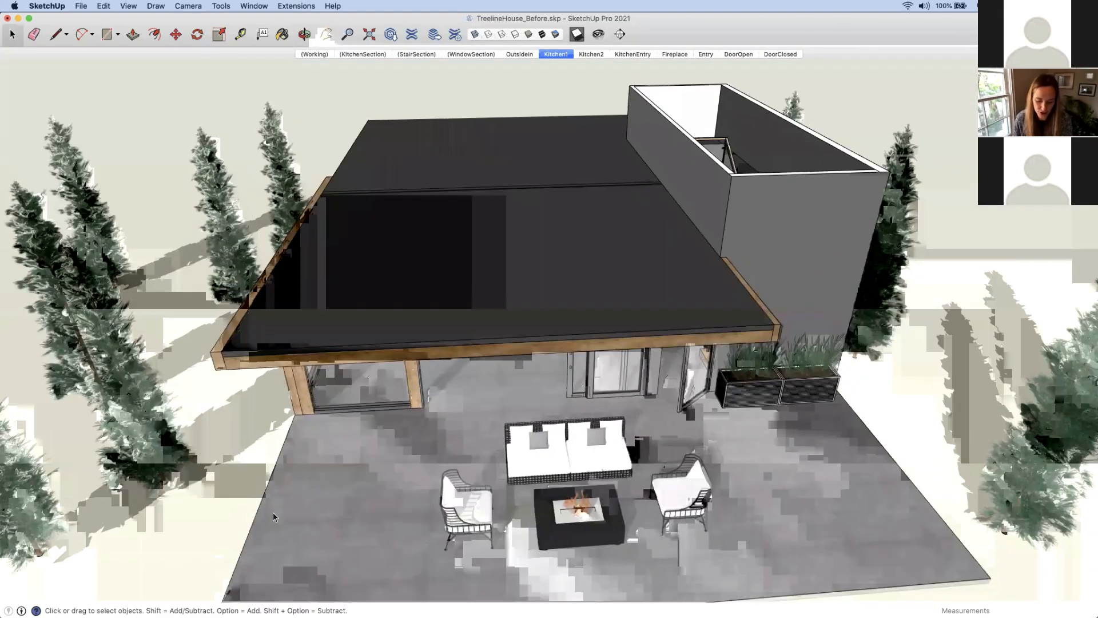
scroll(273, 512, up, 5)
key(t)
click(261, 490)
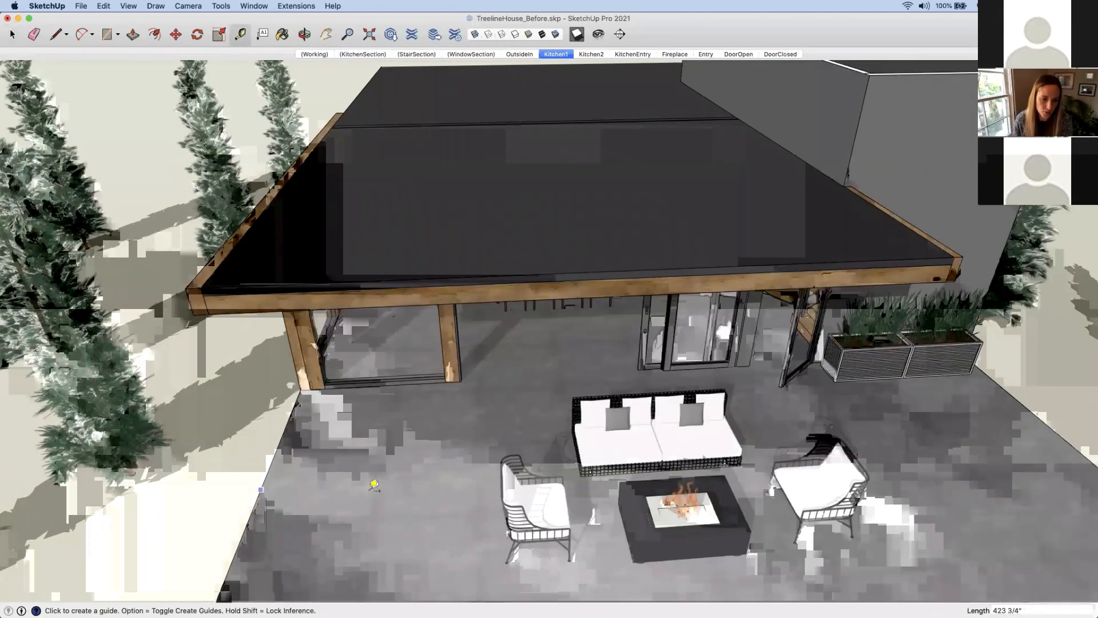
click(372, 479)
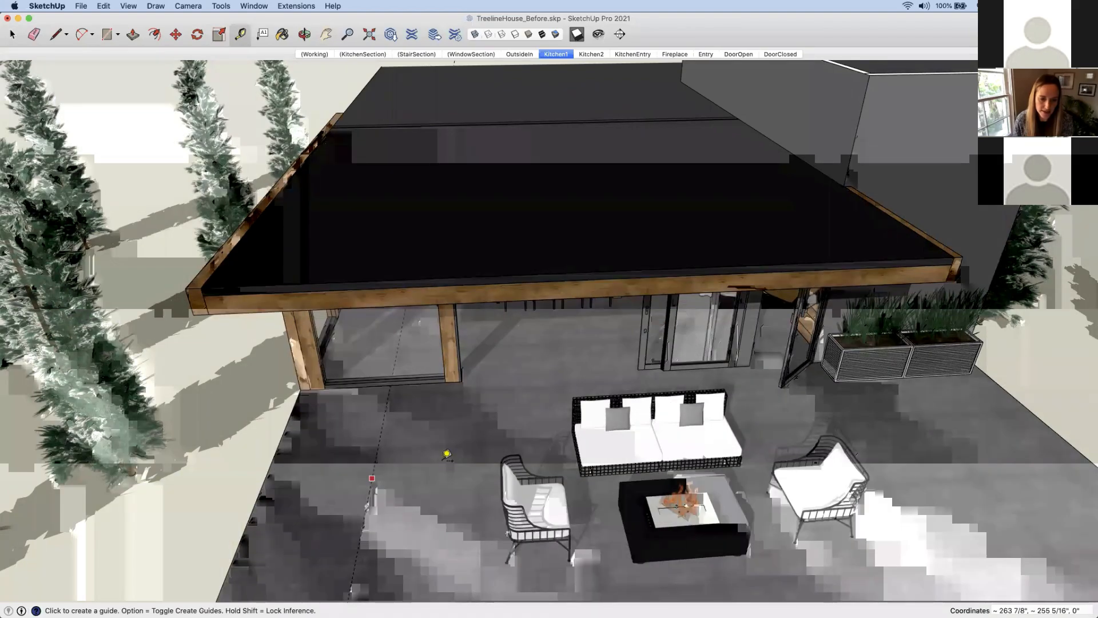
click(442, 458)
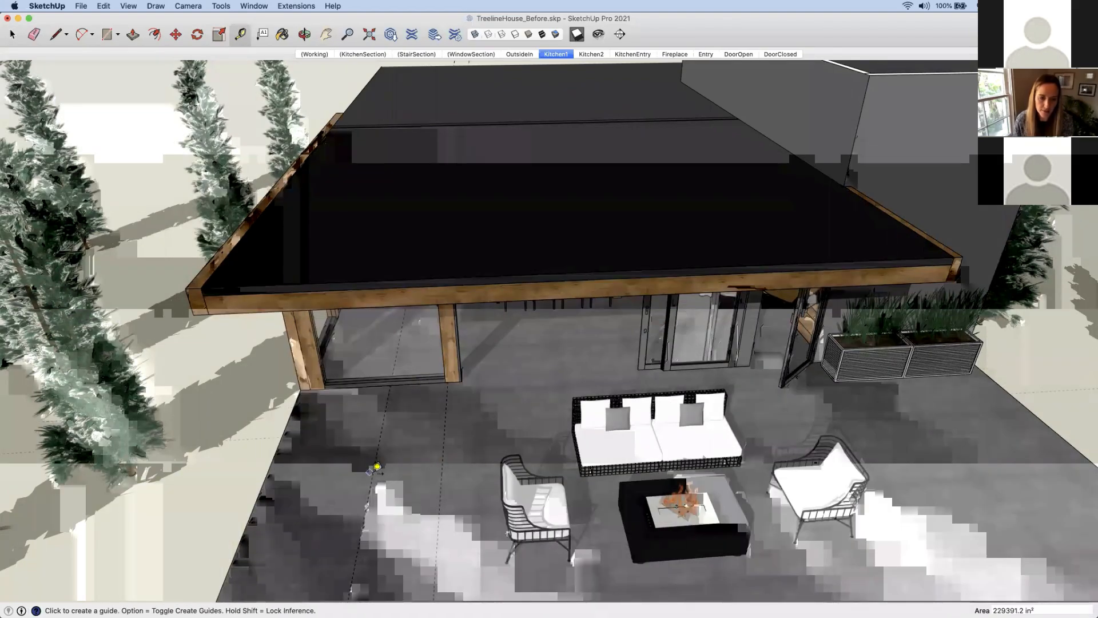
click(372, 474)
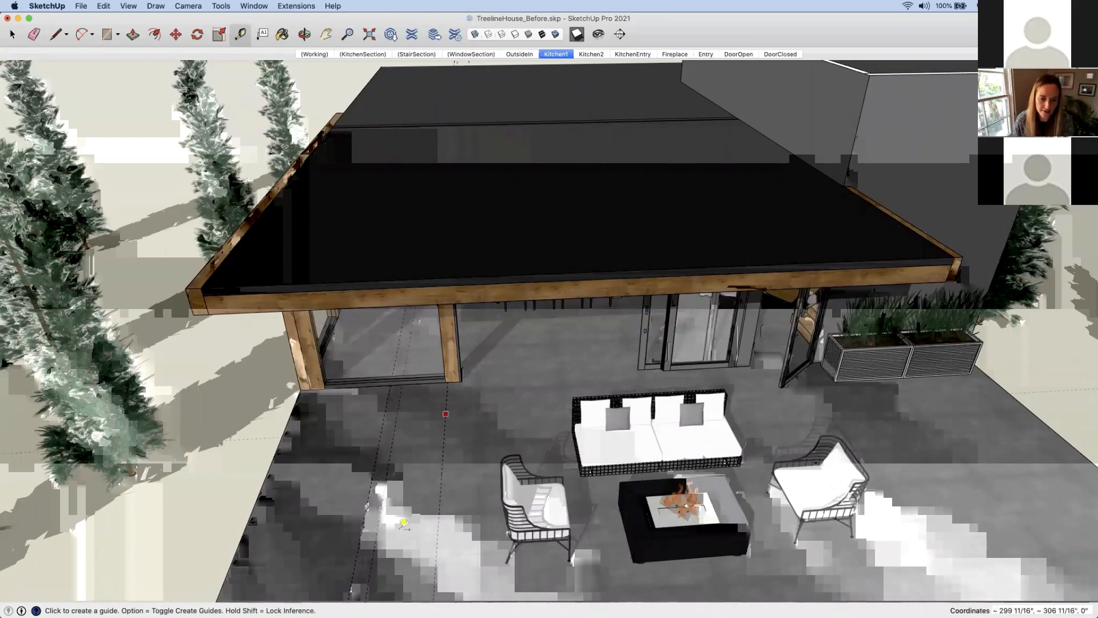
scroll(367, 525, up, 2)
scroll(367, 525, up, 2)
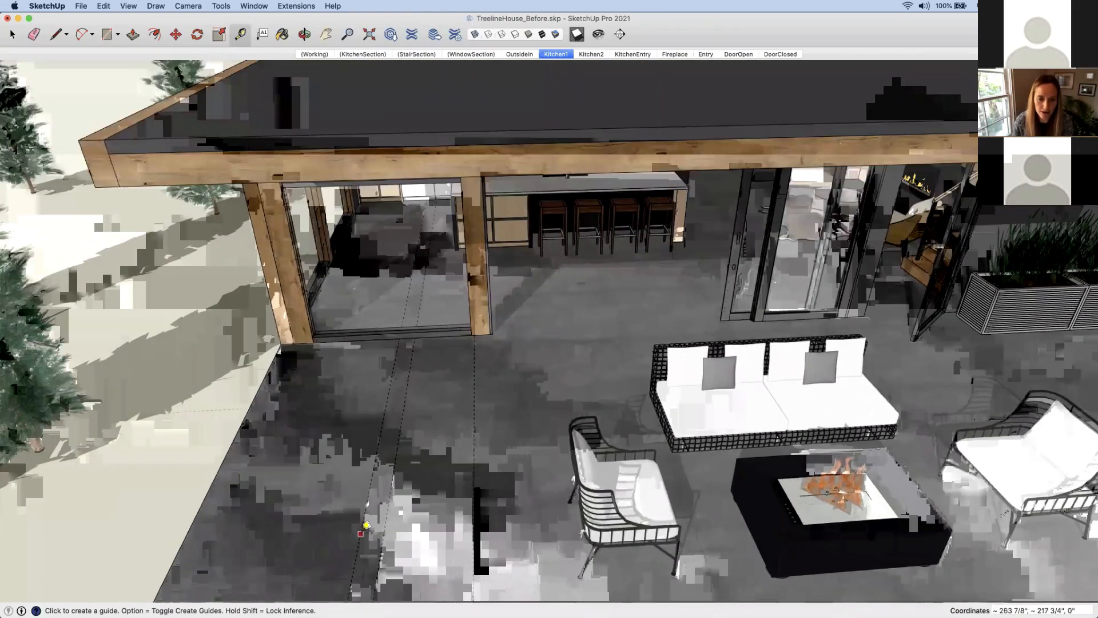
scroll(371, 537, up, 2)
key(space)
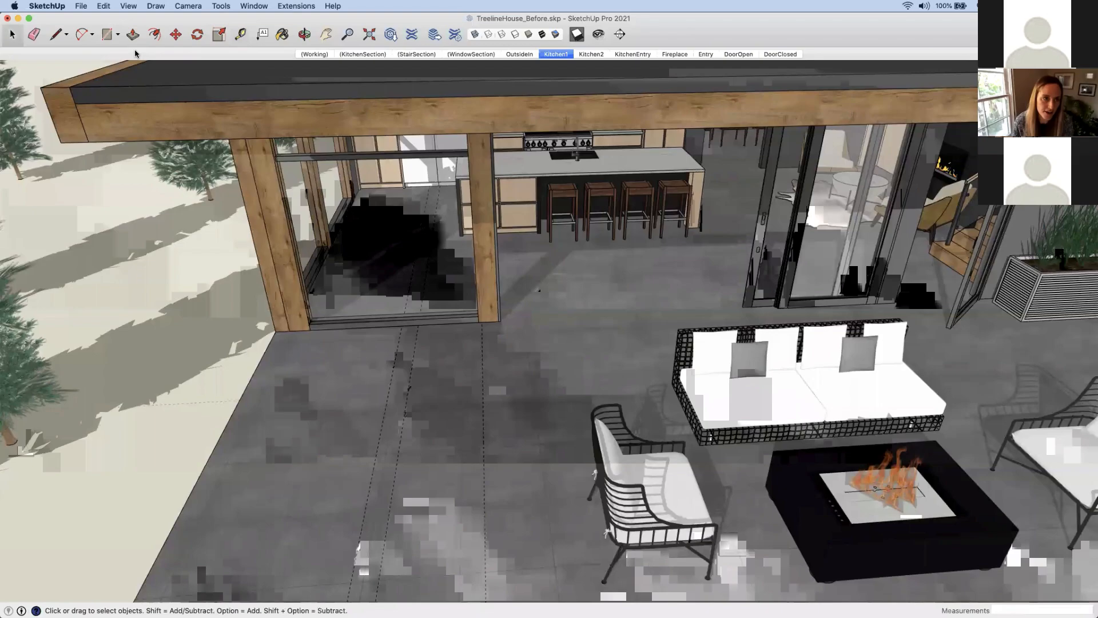
Delete all the guides from the patio
click(104, 6)
click(112, 97)
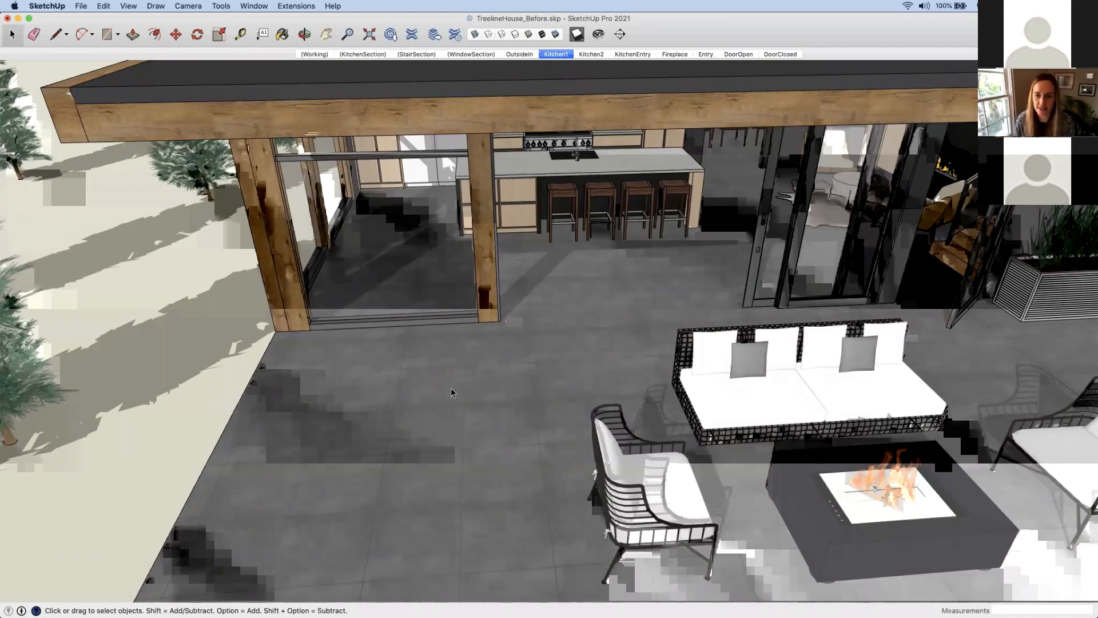
middle_drag(477, 344, 496, 281)
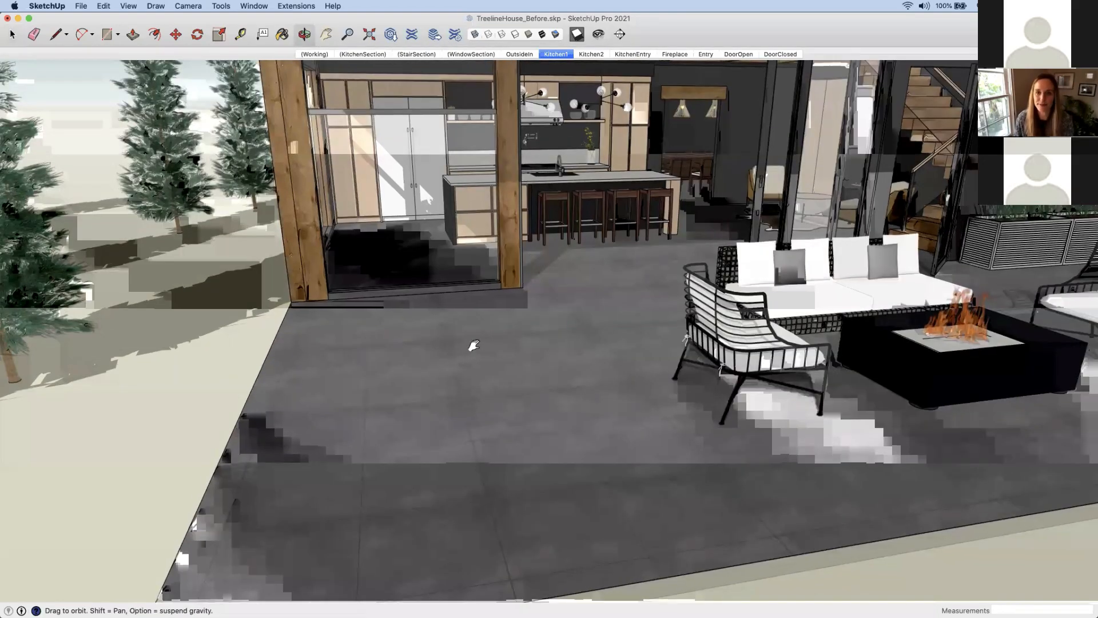
middle_drag(471, 343, 481, 323)
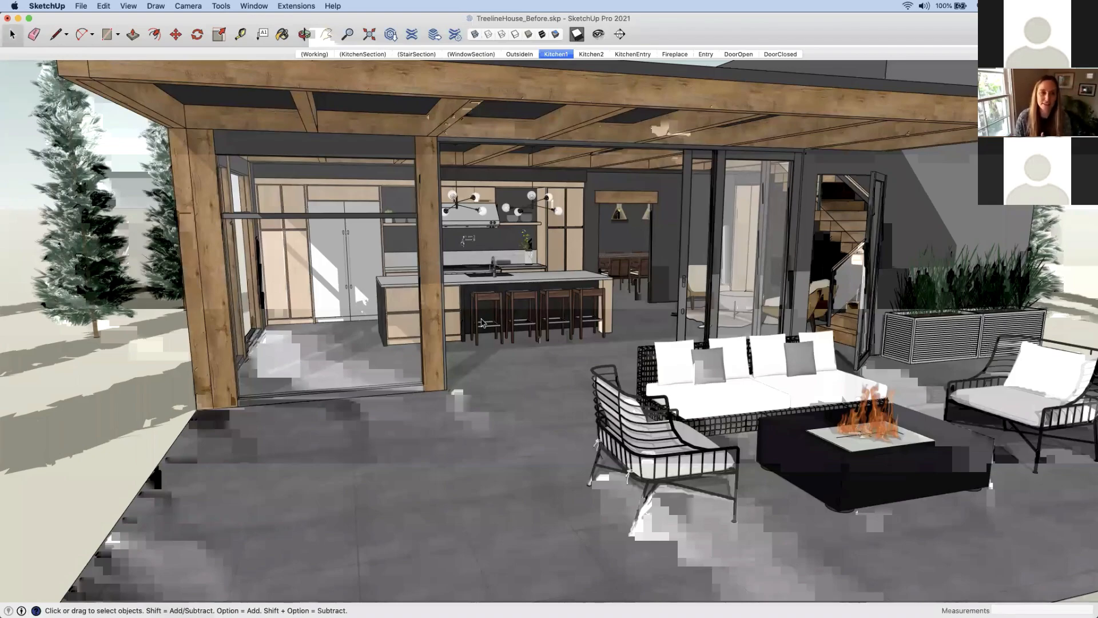
Switch to the TreelineHouse LayOut document and look through the mood board and plan view up to the range elevation page
key(ctrl+Up)
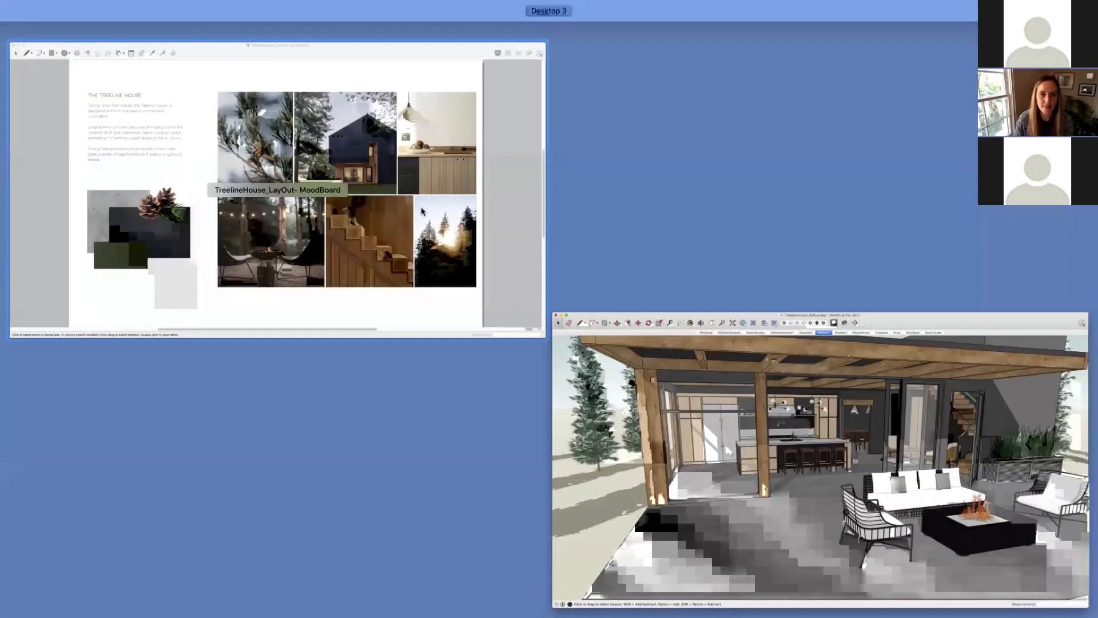
click(513, 196)
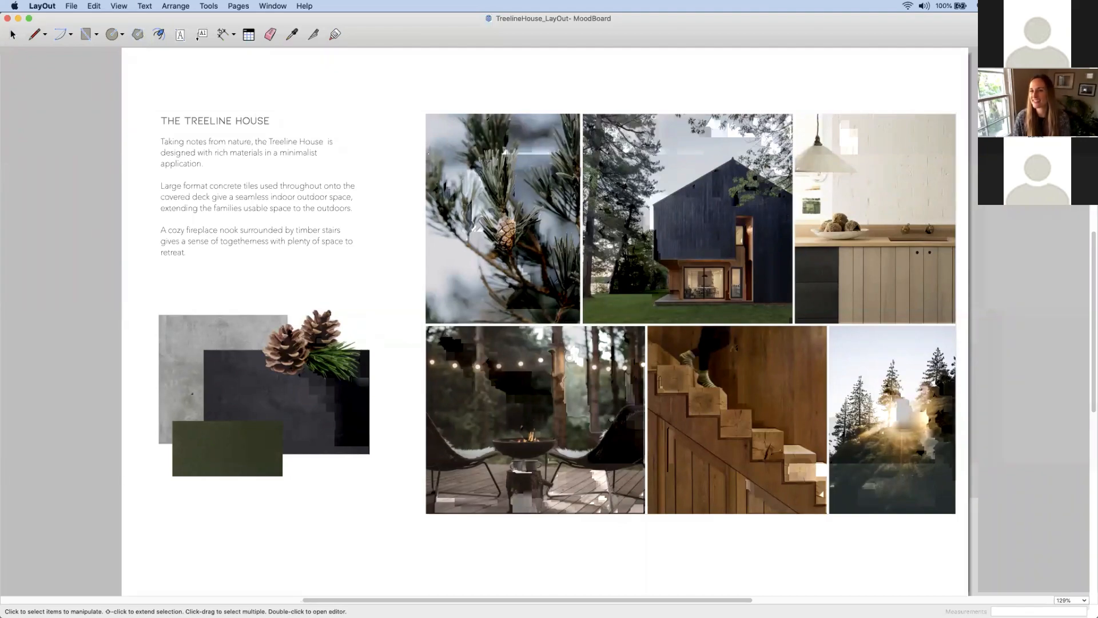
key(Page_Down)
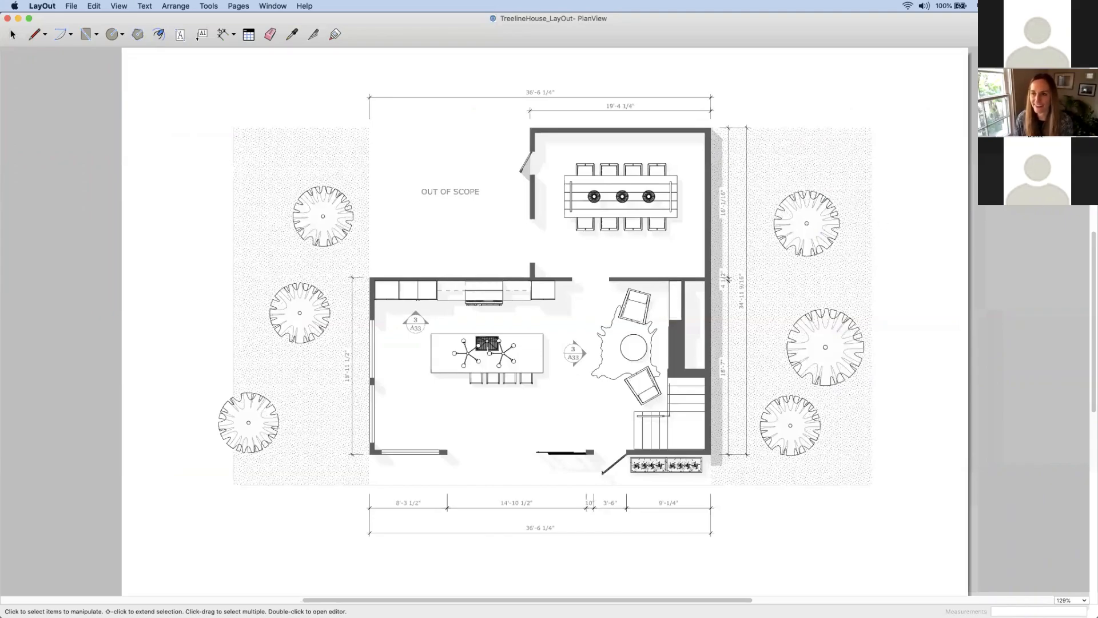
key(Page_Down)
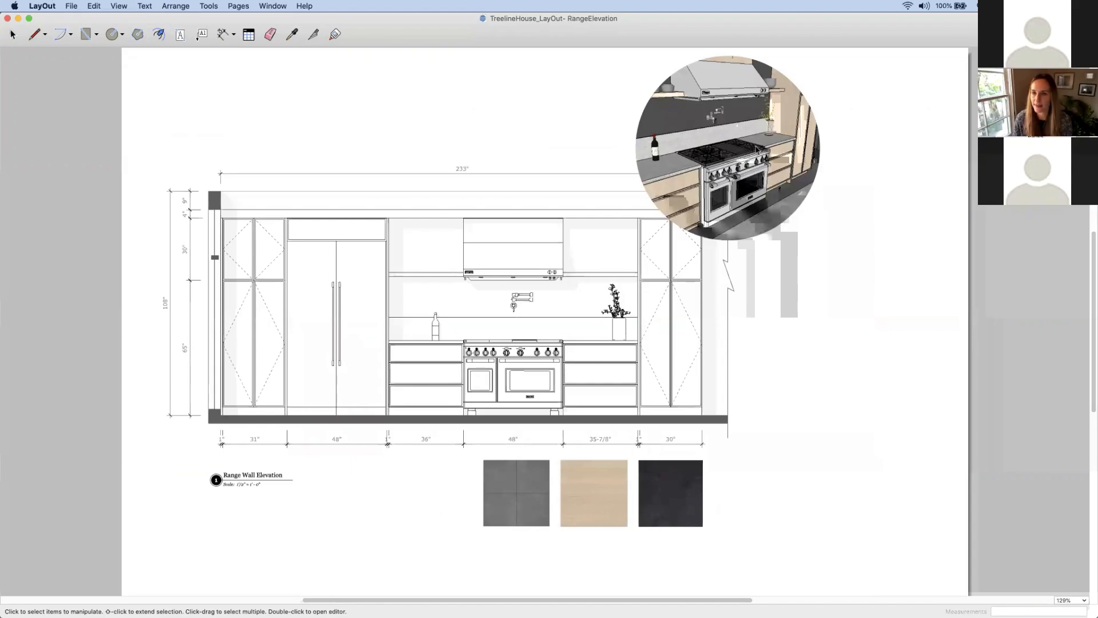
Open the circular kitchen view for 3D editing, orbit its camera to face the range more directly, and close the view
double_click(722, 179)
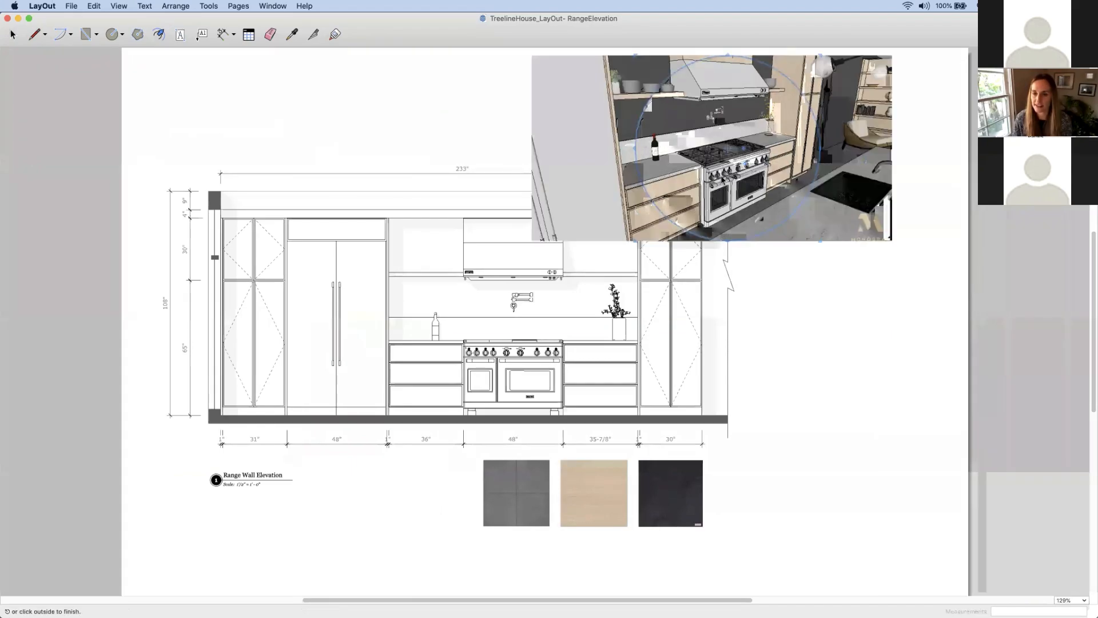
drag(723, 179, 729, 174)
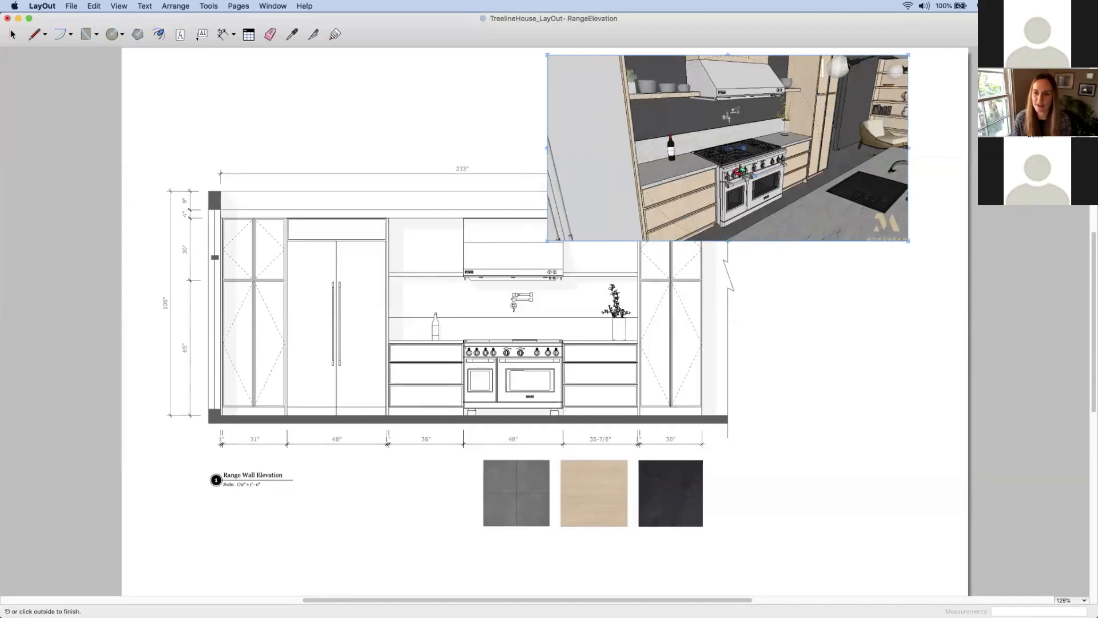
double_click(740, 171)
right_click(747, 153)
click(712, 192)
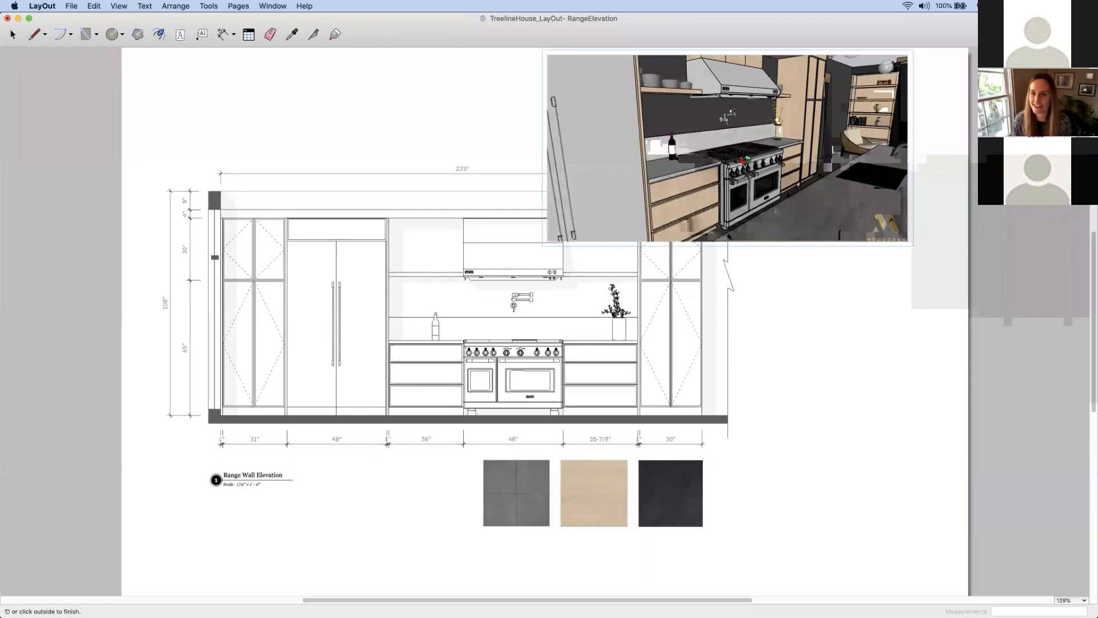
drag(744, 160, 702, 184)
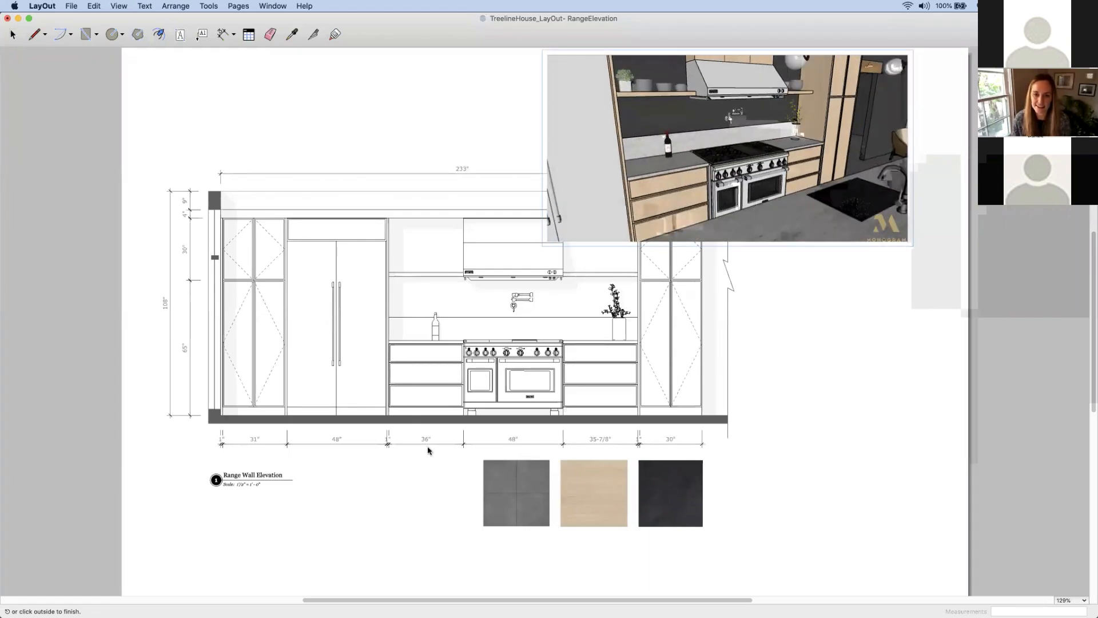
click(515, 398)
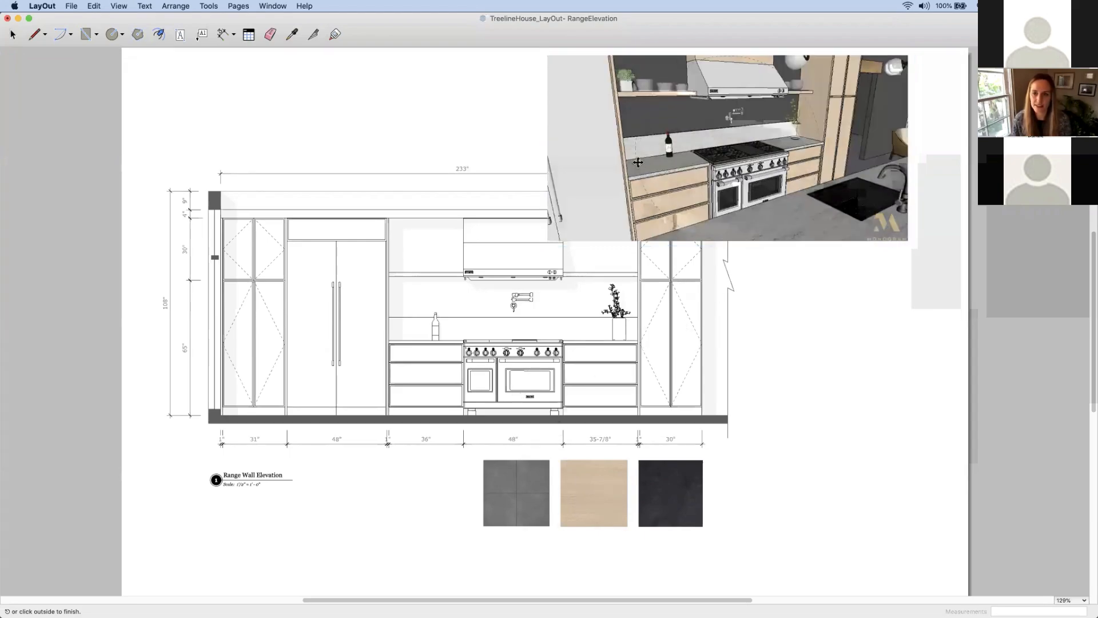
click(802, 244)
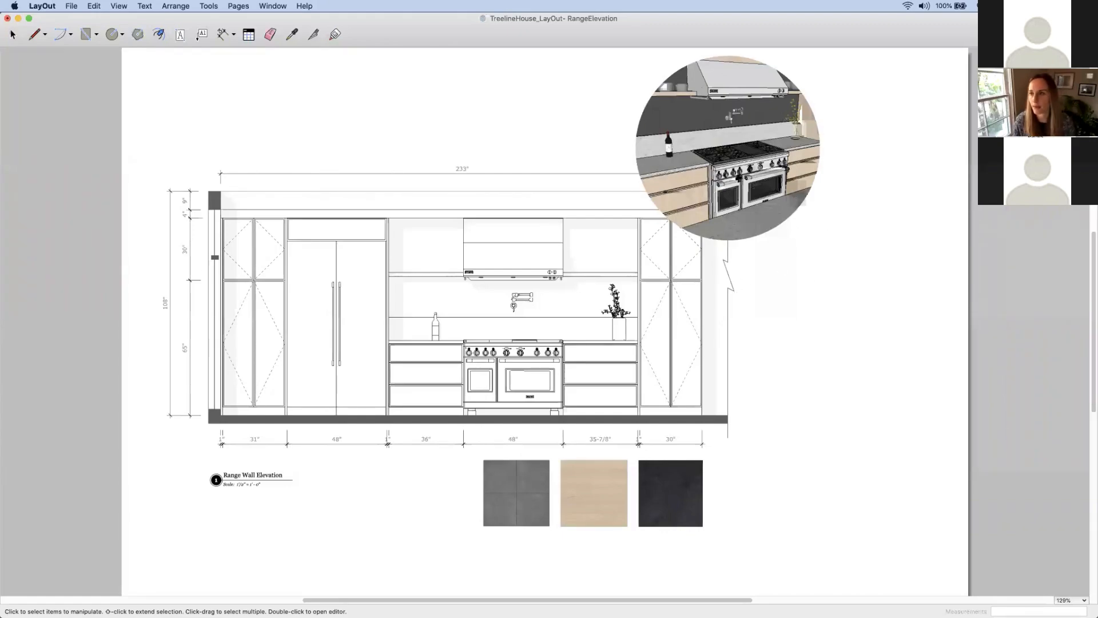
Return to the mood board page and switch back to the treeline house model in SketchUp
key(Page_Up)
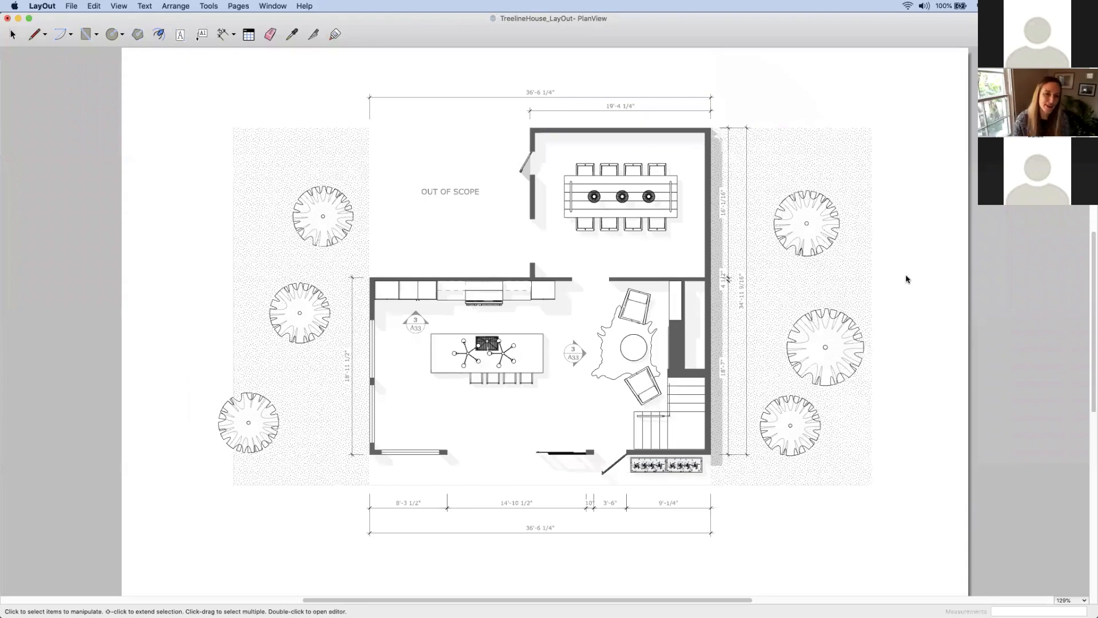
key(Page_Up)
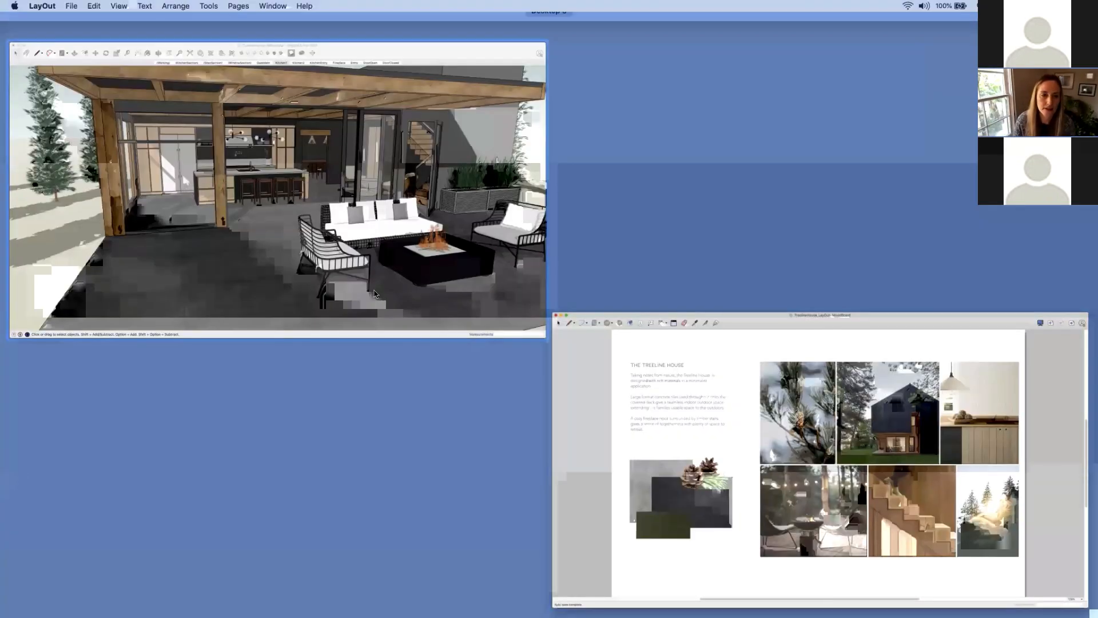
scroll(497, 275, up, 5)
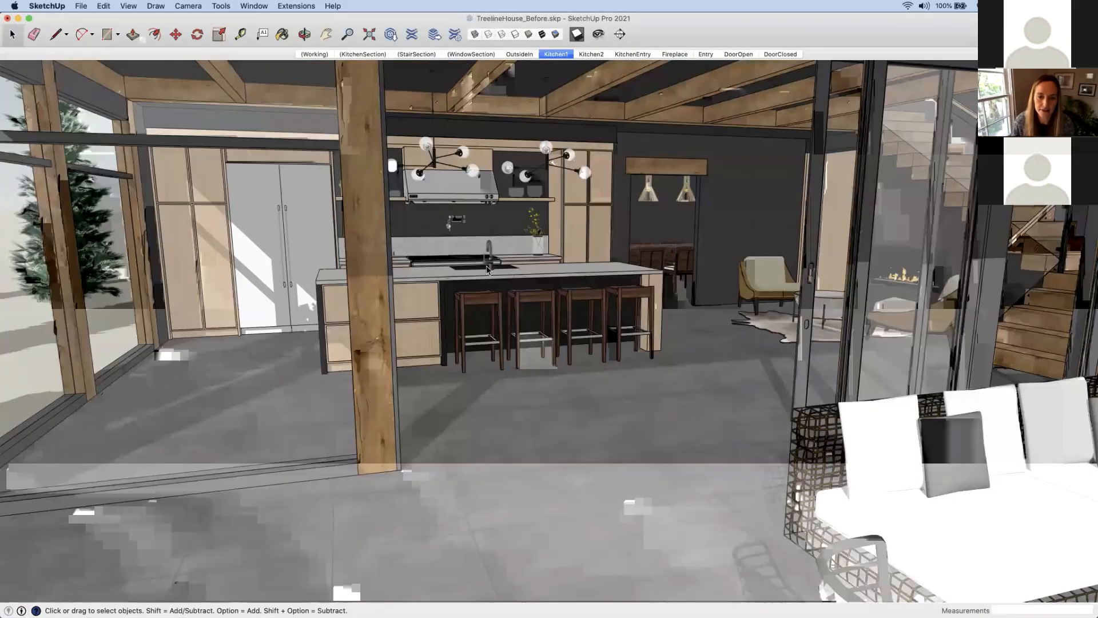
Open the island's countertop inside the island group for editing and hide the rest of the model
scroll(498, 277, up, 10)
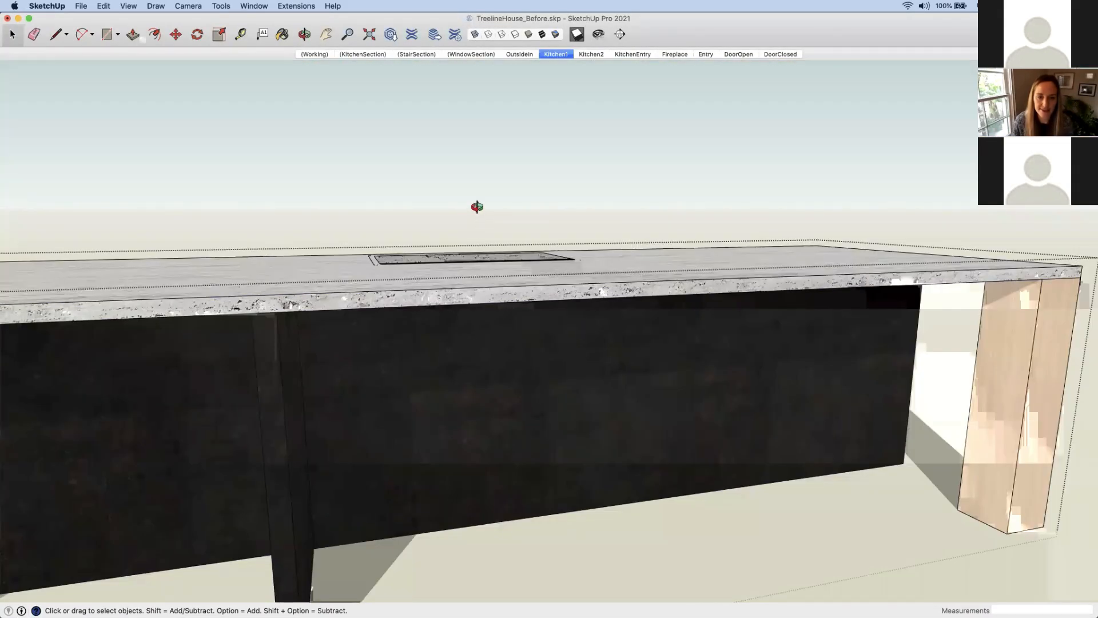
middle_drag(477, 207, 546, 289)
middle_drag(362, 257, 436, 304)
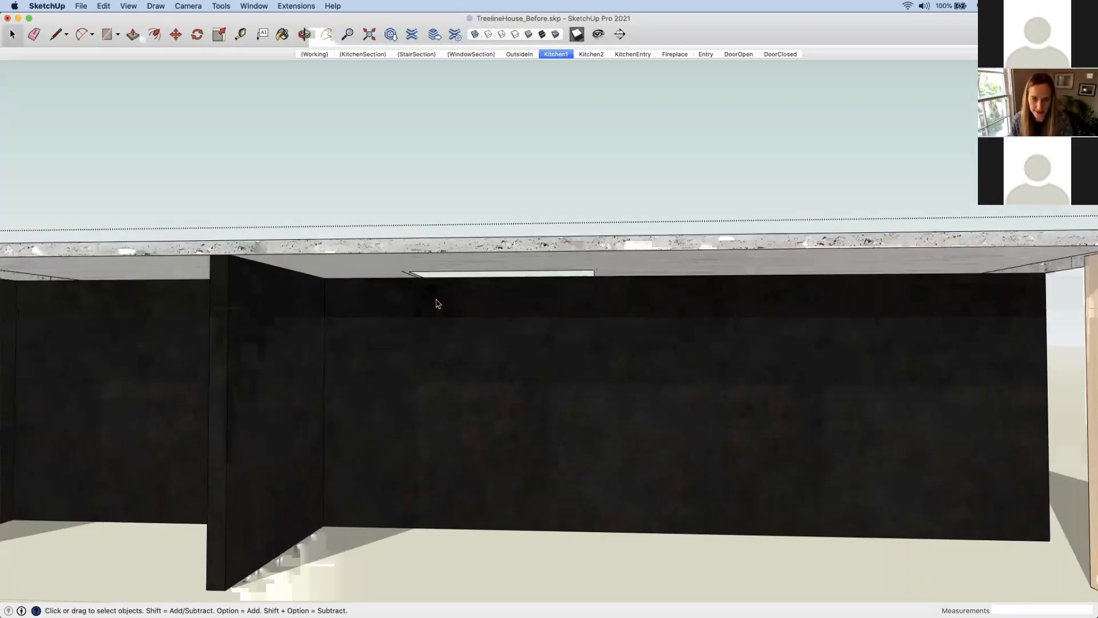
key(shift+h)
click(444, 259)
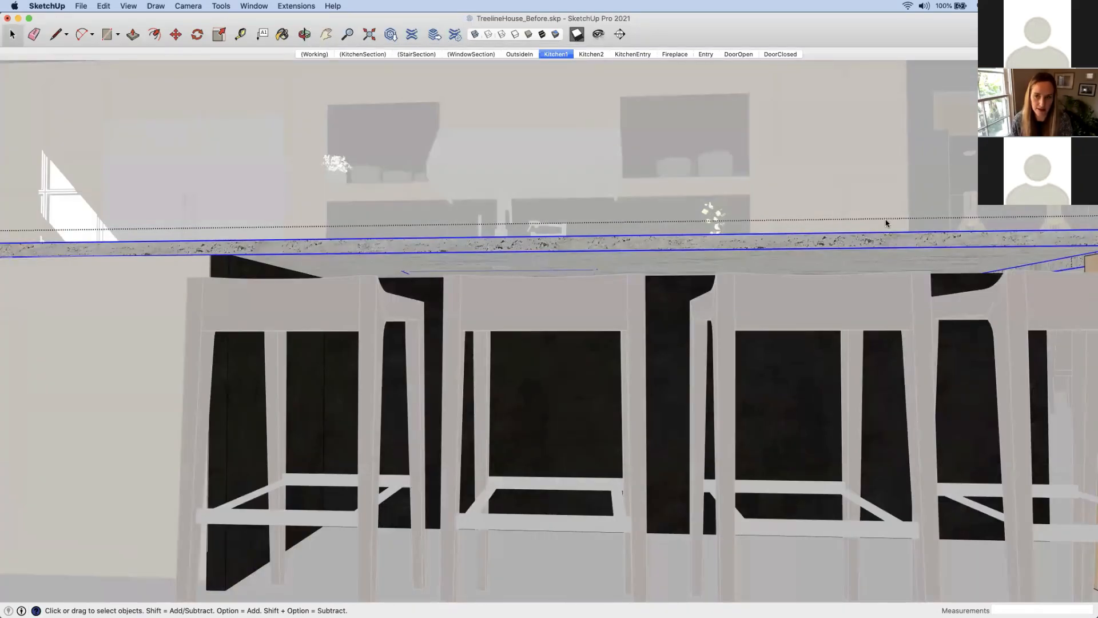
triple_click(922, 242)
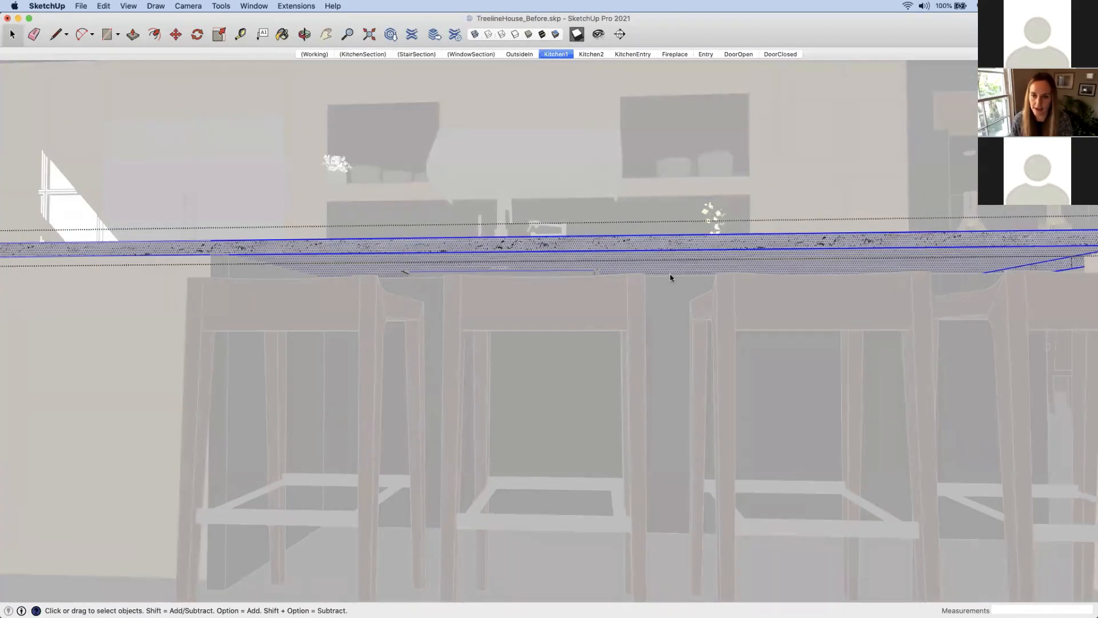
click(545, 291)
key(shift+h)
Trace the countertop's short underside edge with a 50" line to form a face across the sink opening
middle_drag(491, 258, 386, 236)
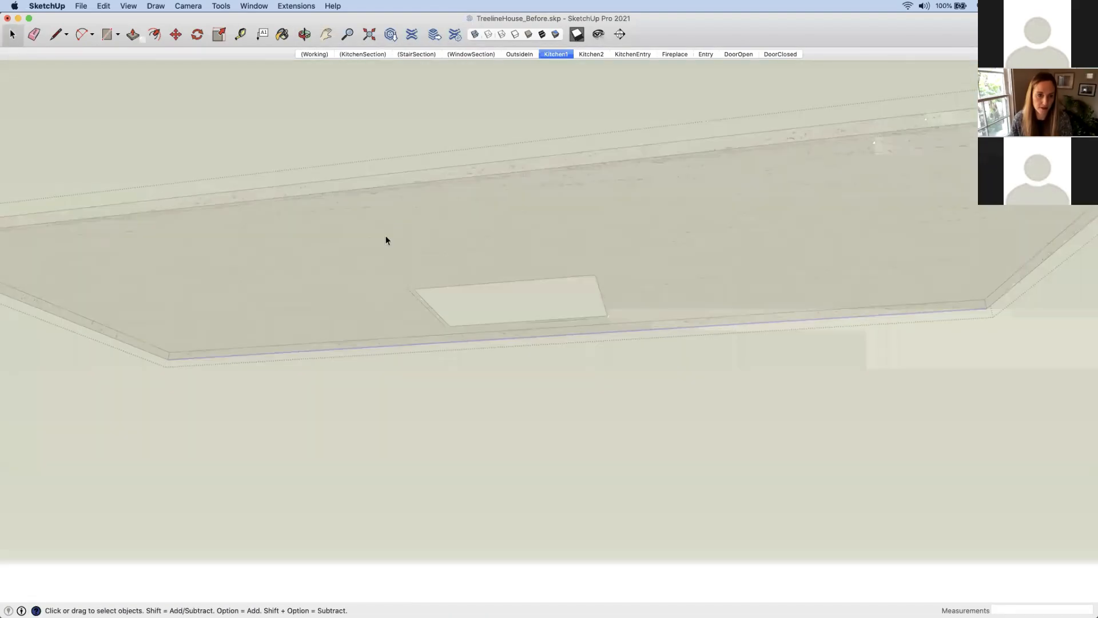
scroll(386, 241, down, 2)
scroll(599, 262, up, 4)
middle_drag(609, 264, 198, 408)
key(l)
click(78, 422)
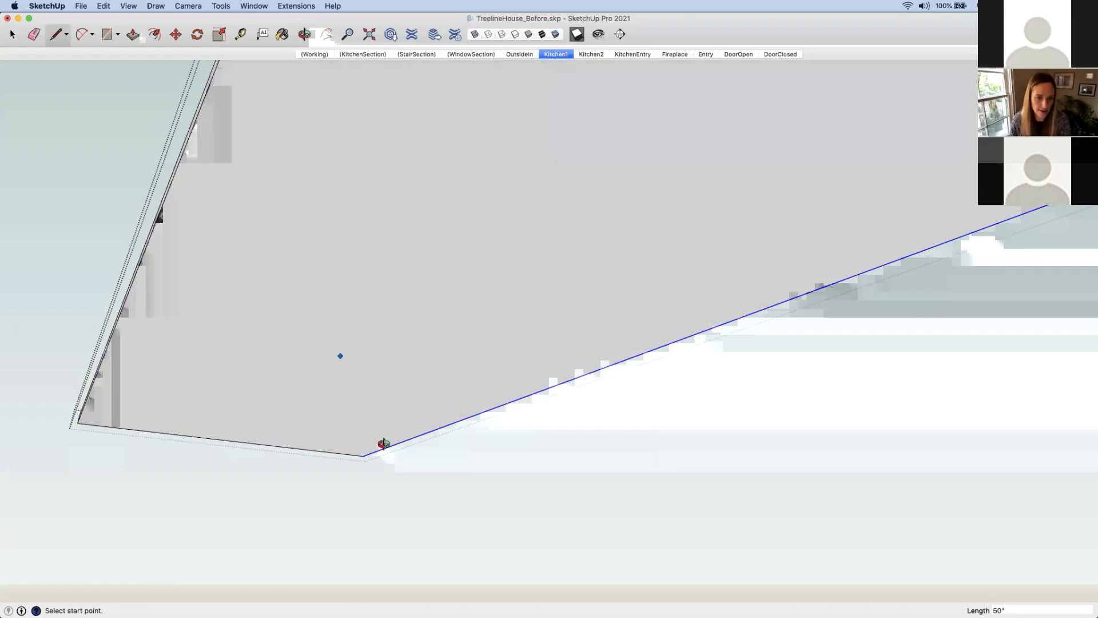
middle_drag(380, 446, 360, 421)
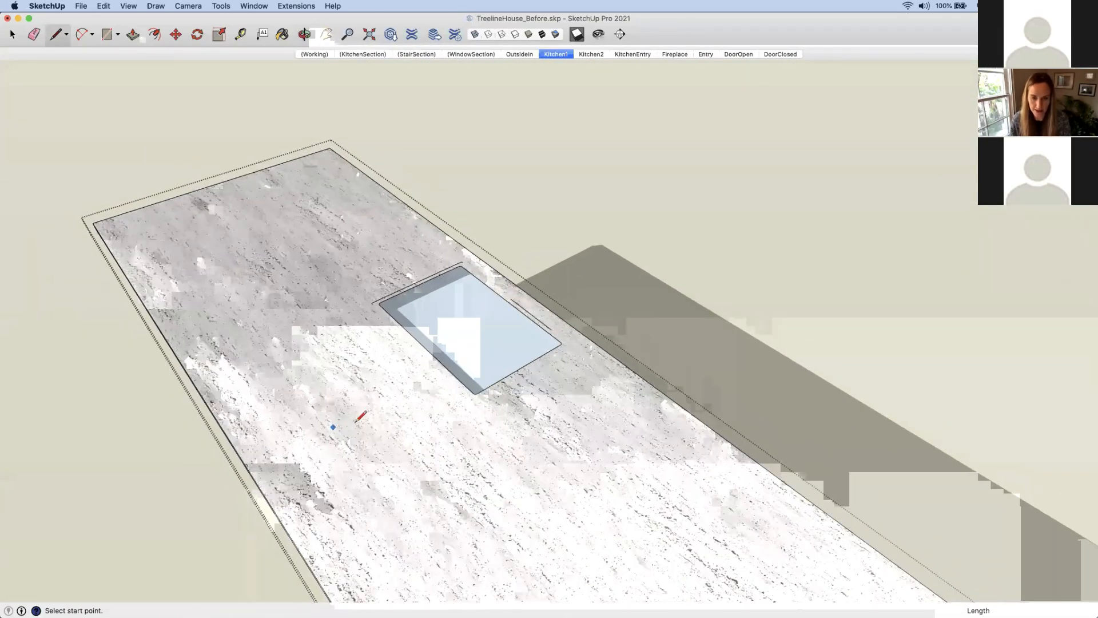
Show the rest of the model again and leave the countertop and island groups
key(i)
key(space)
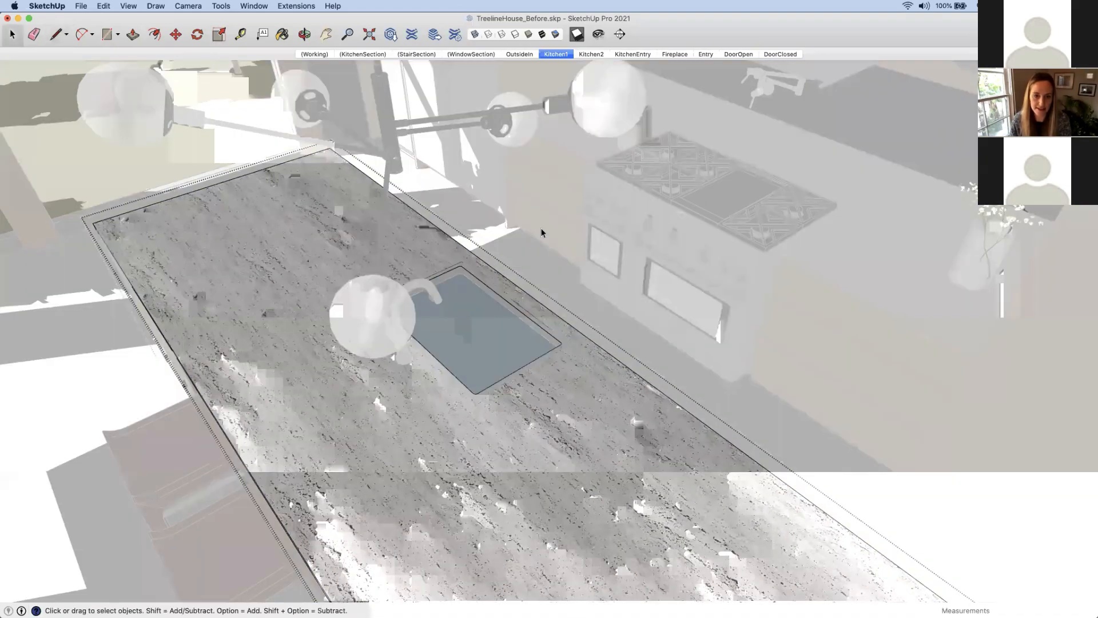
key(Escape)
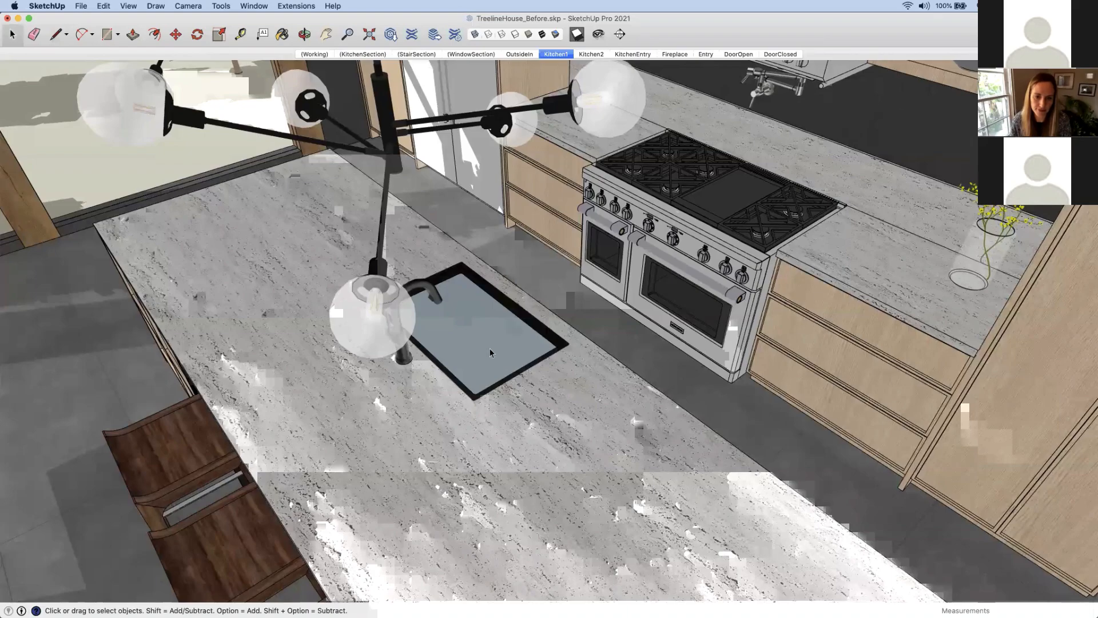
scroll(489, 348, up, 5)
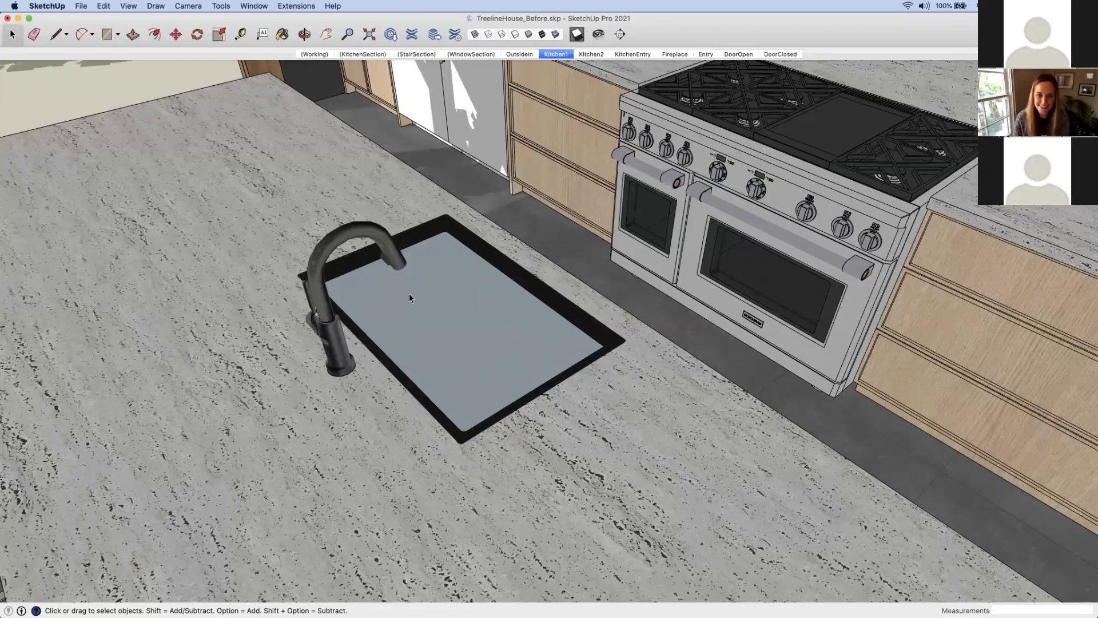
Open the countertop for editing, select the face filling the sink opening, hide the rest of the model, and turn off shadows
click(424, 312)
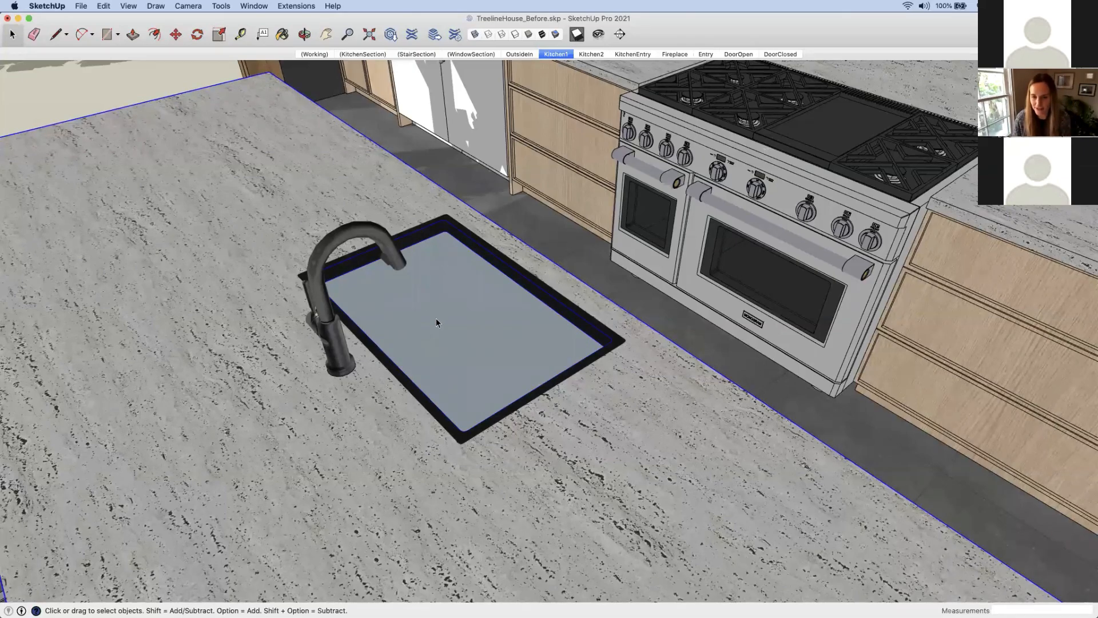
double_click(436, 318)
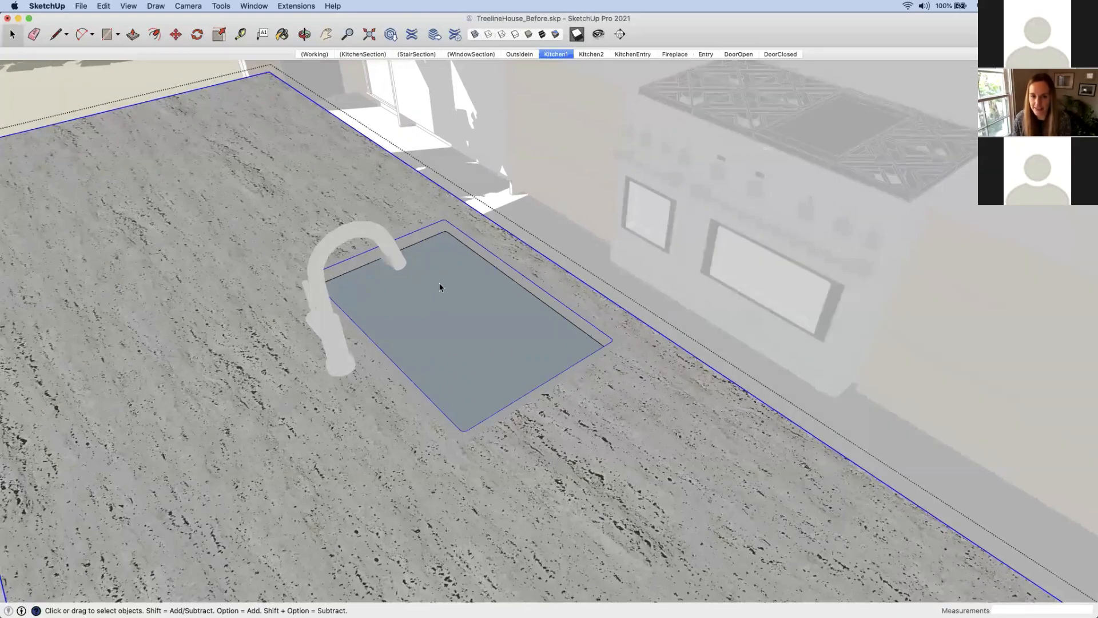
click(457, 312)
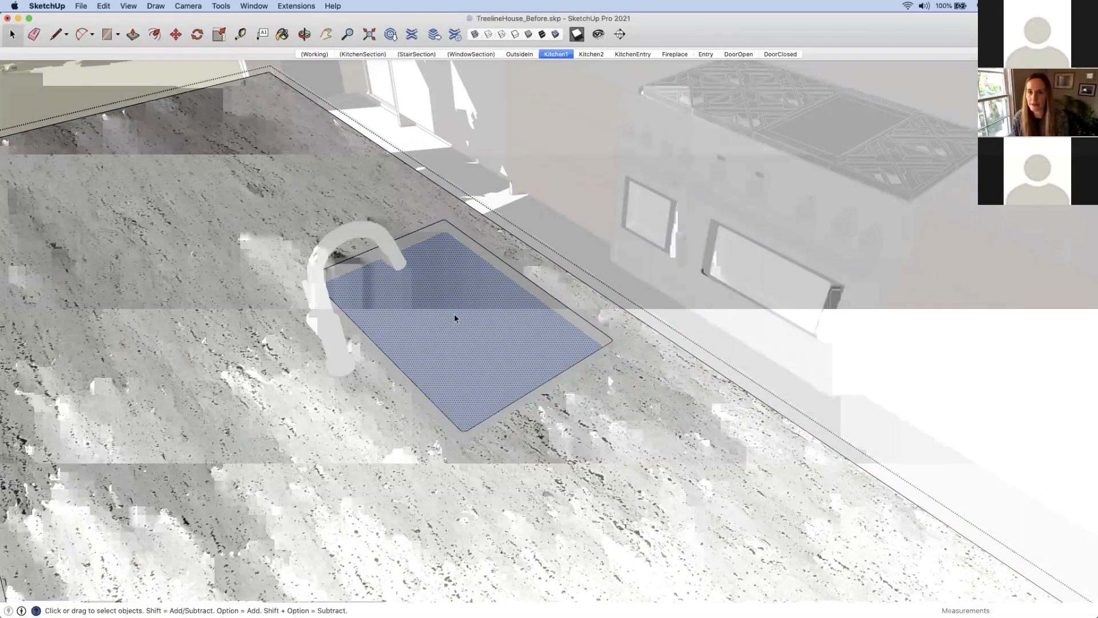
key(shift+h)
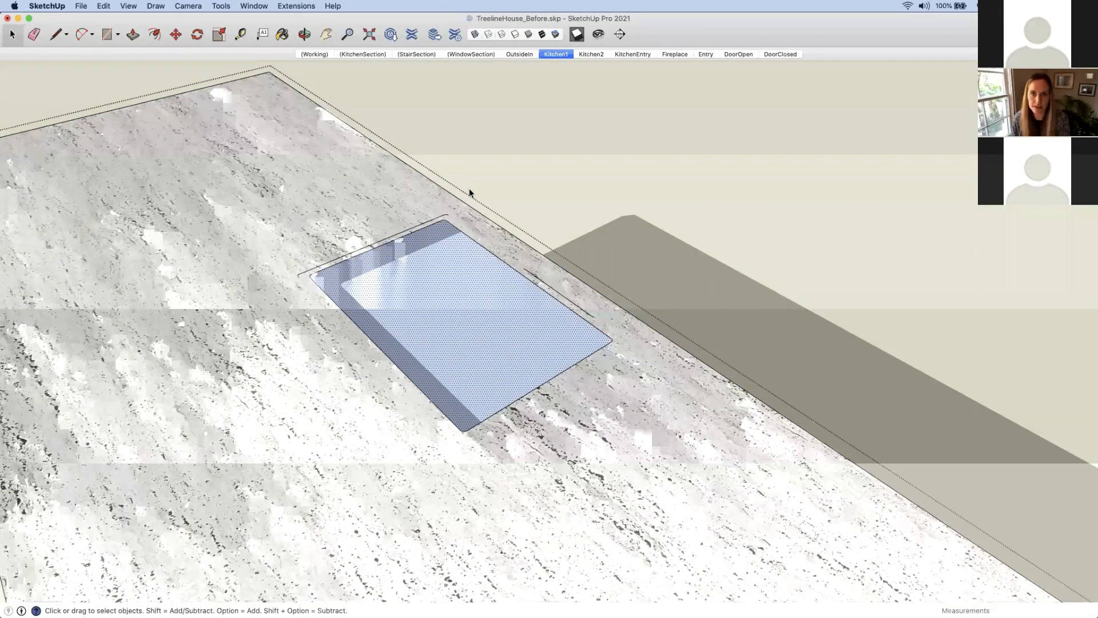
click(575, 31)
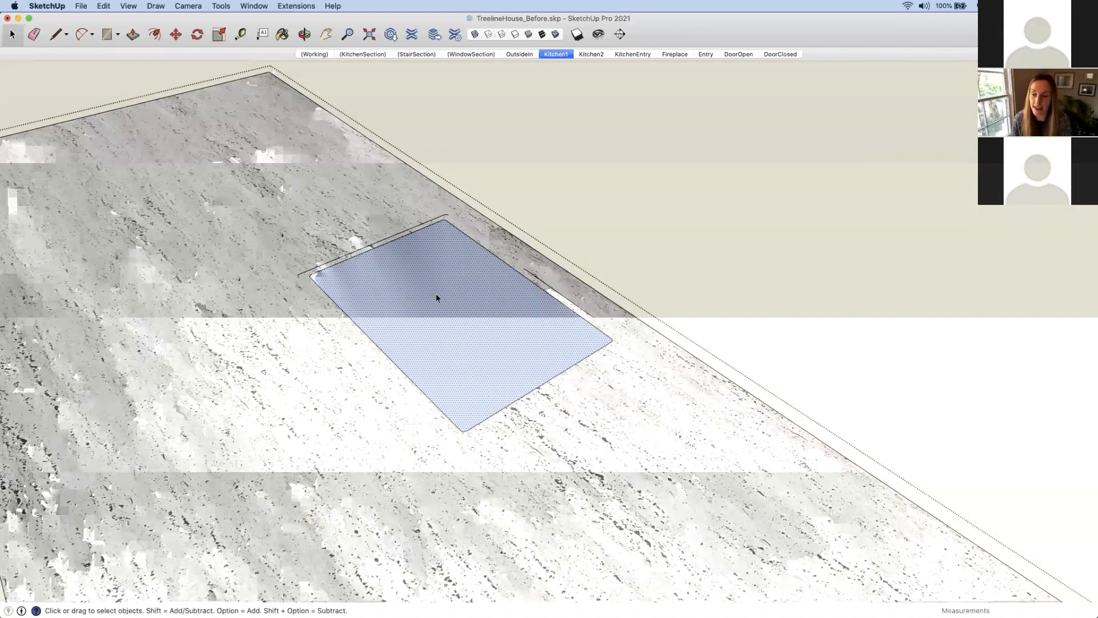
Intersect the selected sink-opening face with the model's geometry
right_click(436, 314)
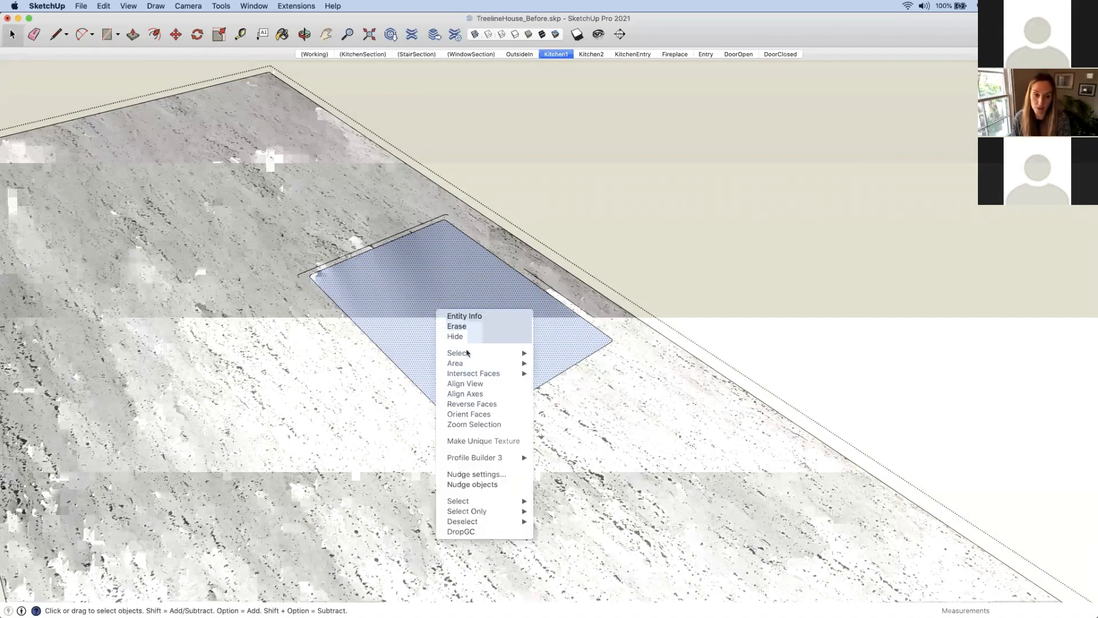
mouse_move(503, 373)
click(550, 374)
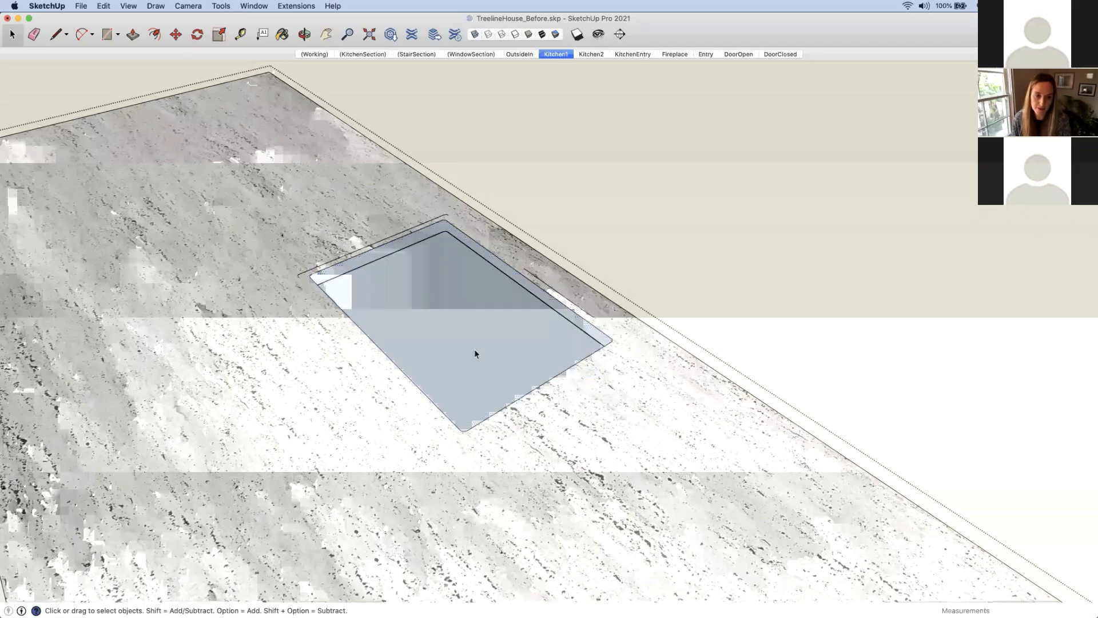
Delete the part of the underside face that covers the sink cutout
middle_drag(464, 293, 400, 284)
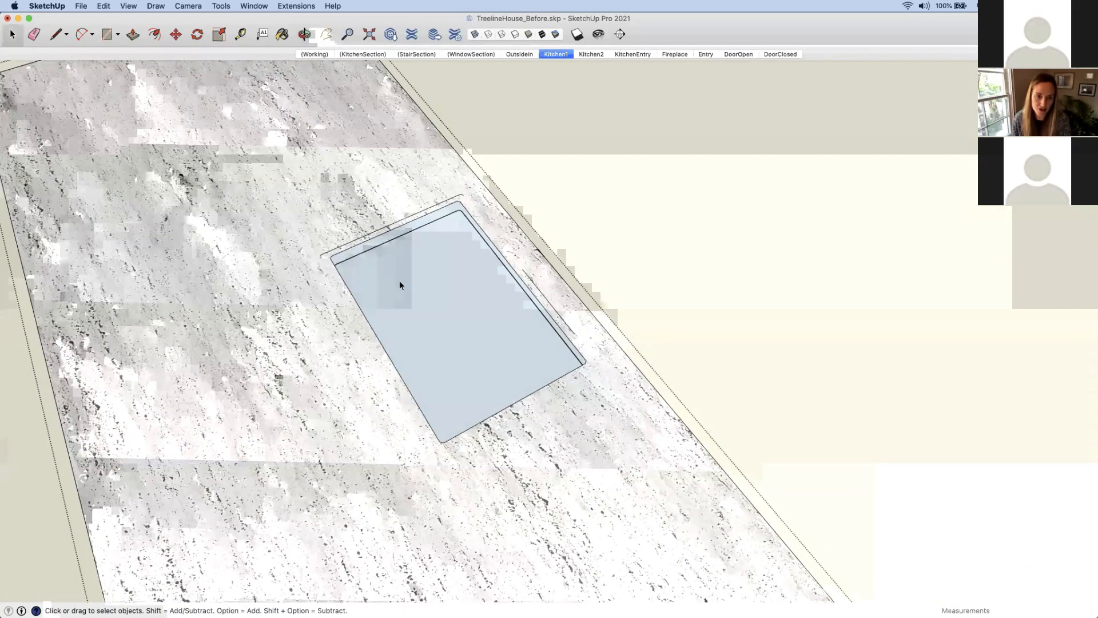
click(431, 330)
scroll(432, 331, up, 1)
key(Delete)
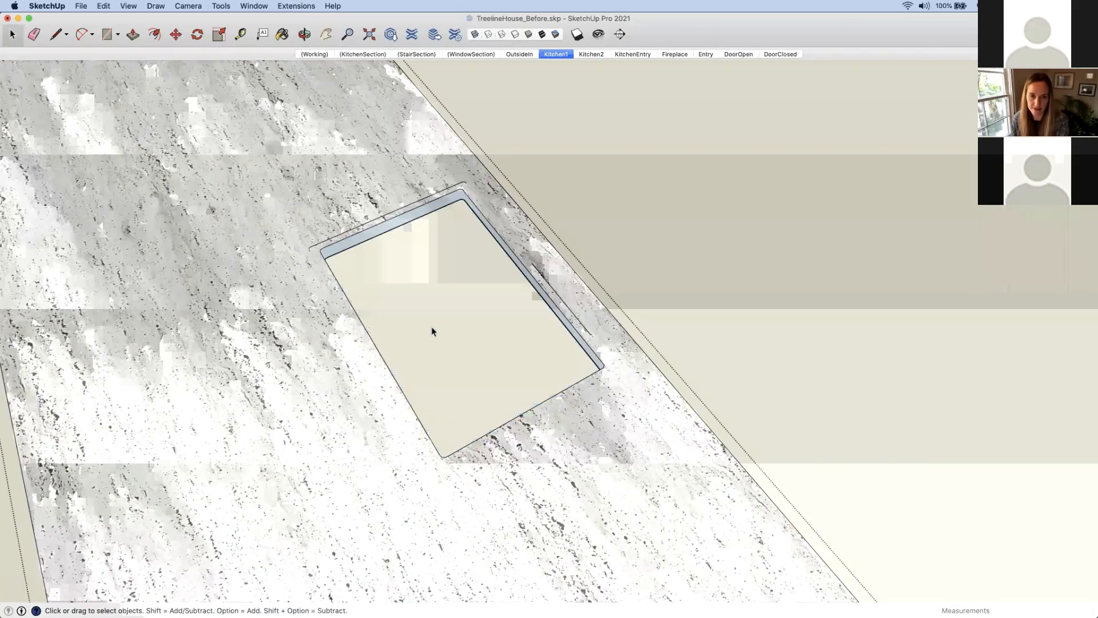
View the sink in the island countertop up close, and go to the (Working) scene
mouse_move(547, 261)
middle_down()
mouse_move(468, 282)
mouse_move(545, 249)
mouse_move(529, 256)
middle_up()
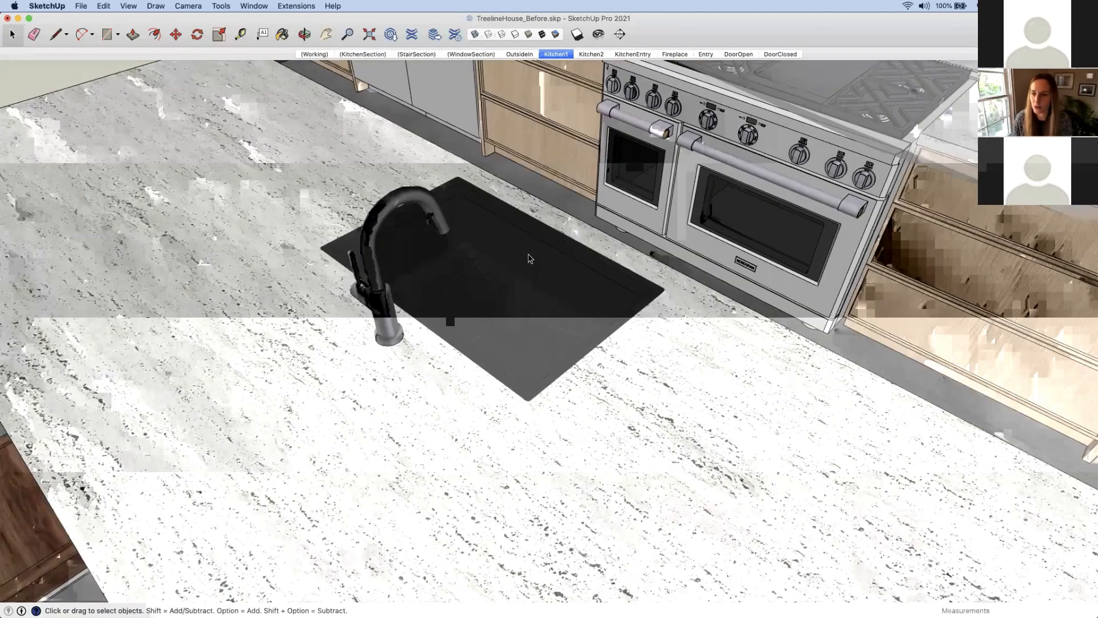
scroll(528, 255, up, 1)
scroll(529, 258, up, 1)
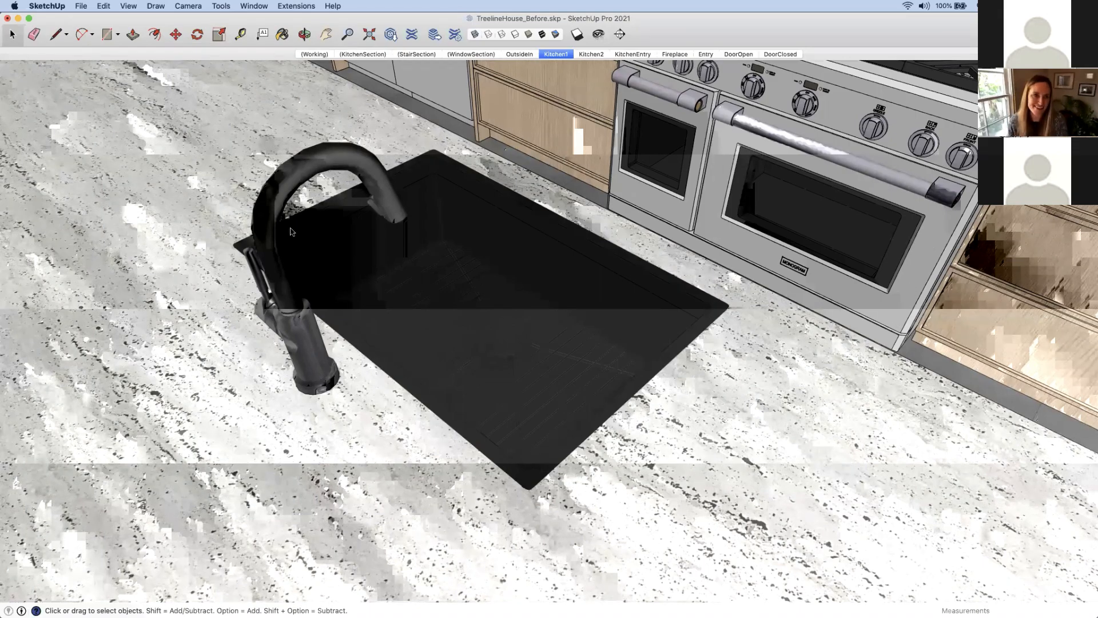
click(314, 54)
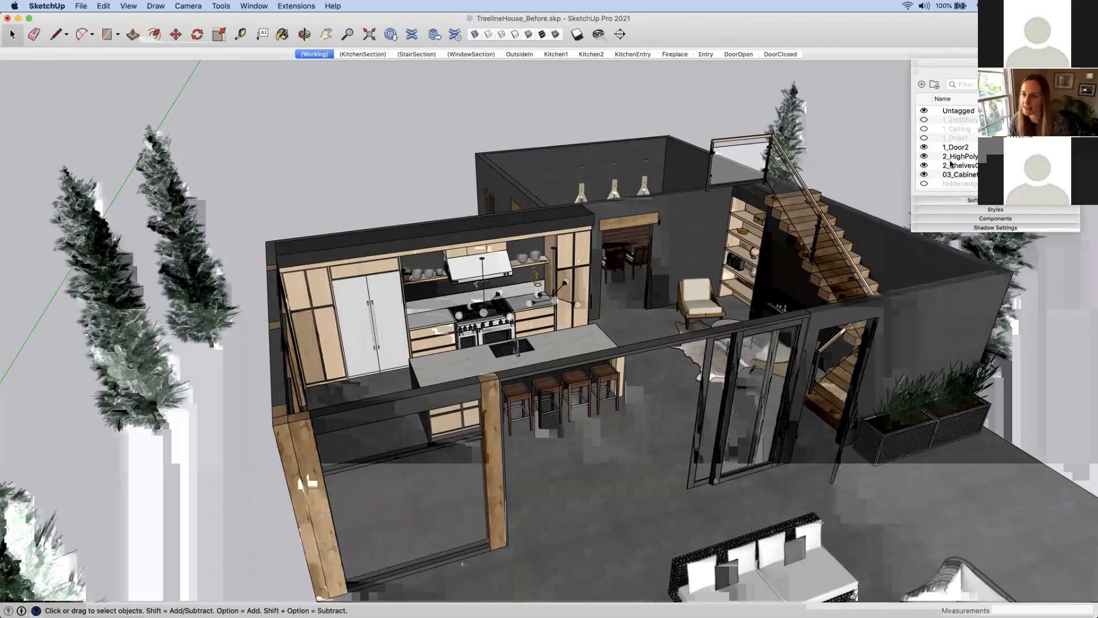
Show the 1_Ceiling tag, select the roof surface, hide the tag again, and restore the (Working) scene
click(924, 129)
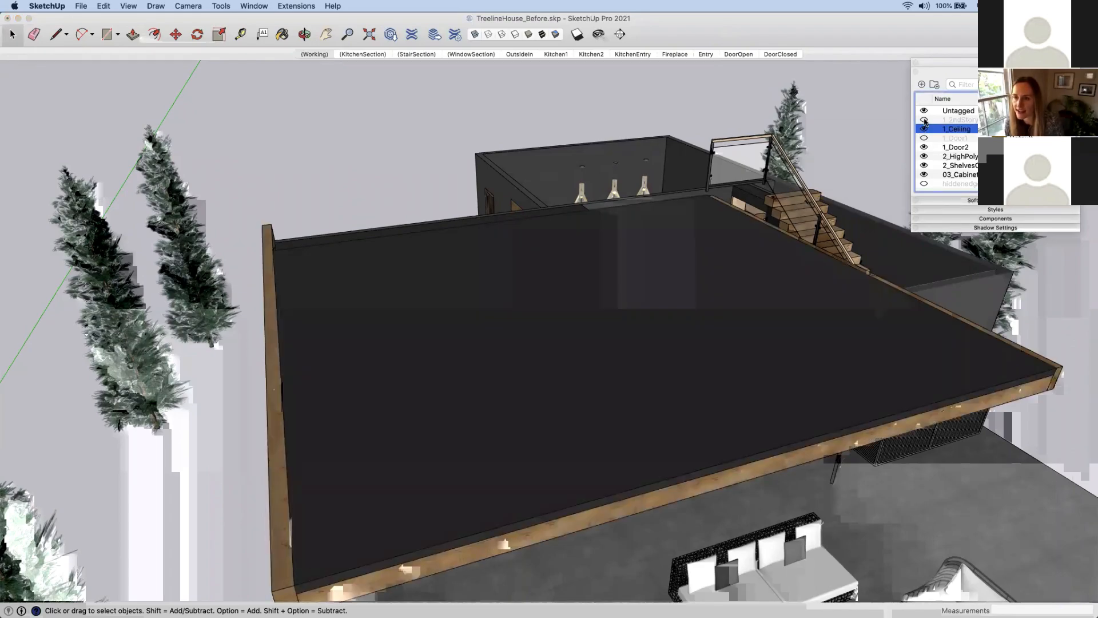
click(731, 334)
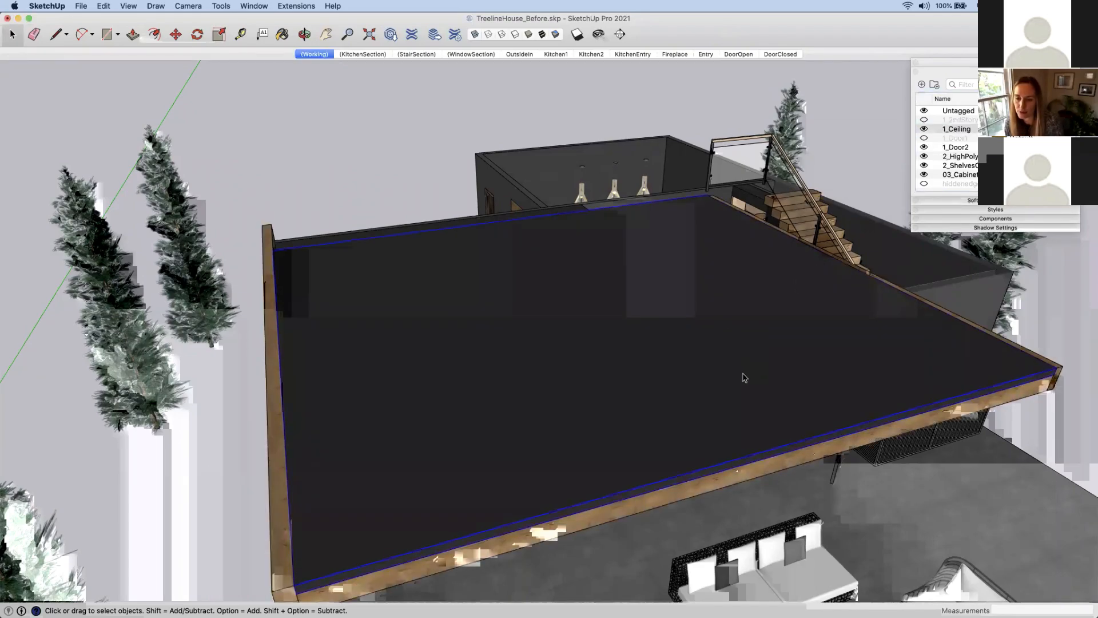
click(924, 129)
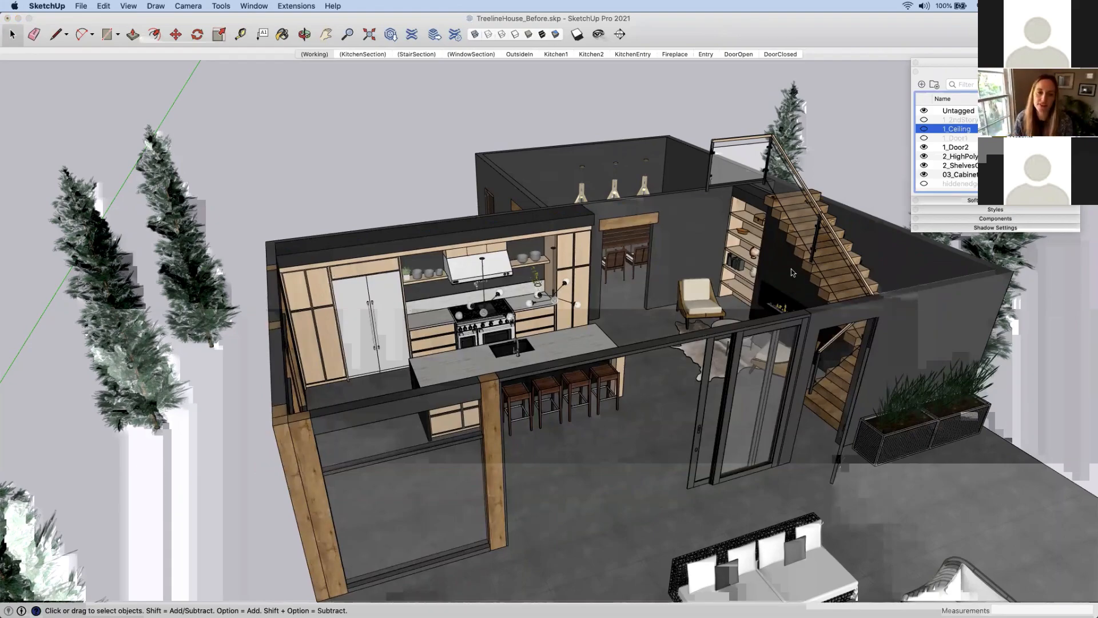
right_click(275, 56)
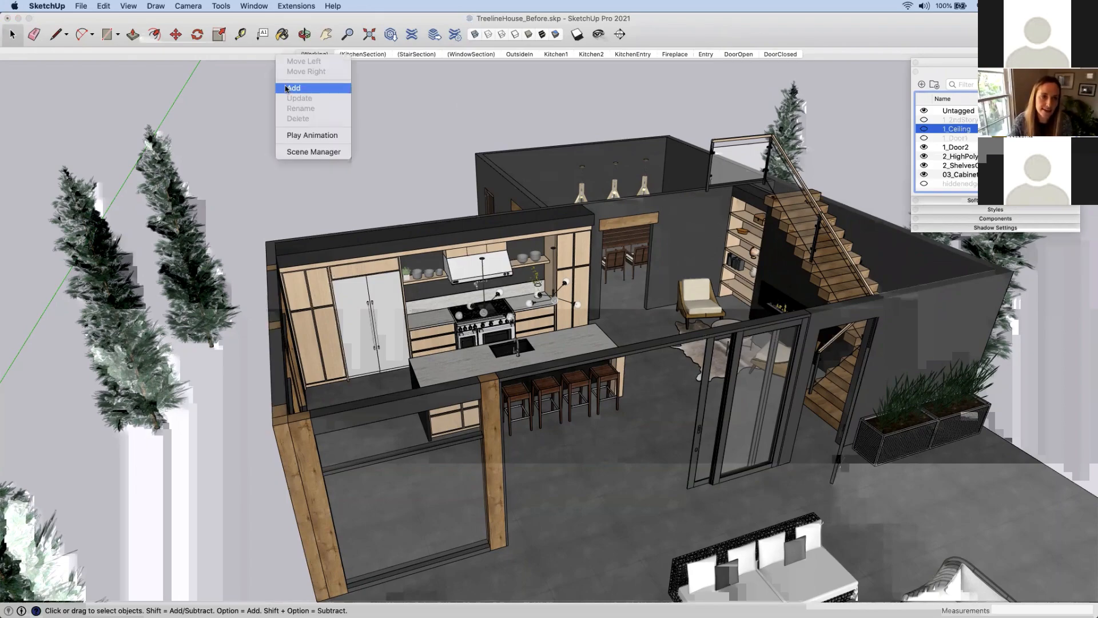
click(269, 55)
click(314, 54)
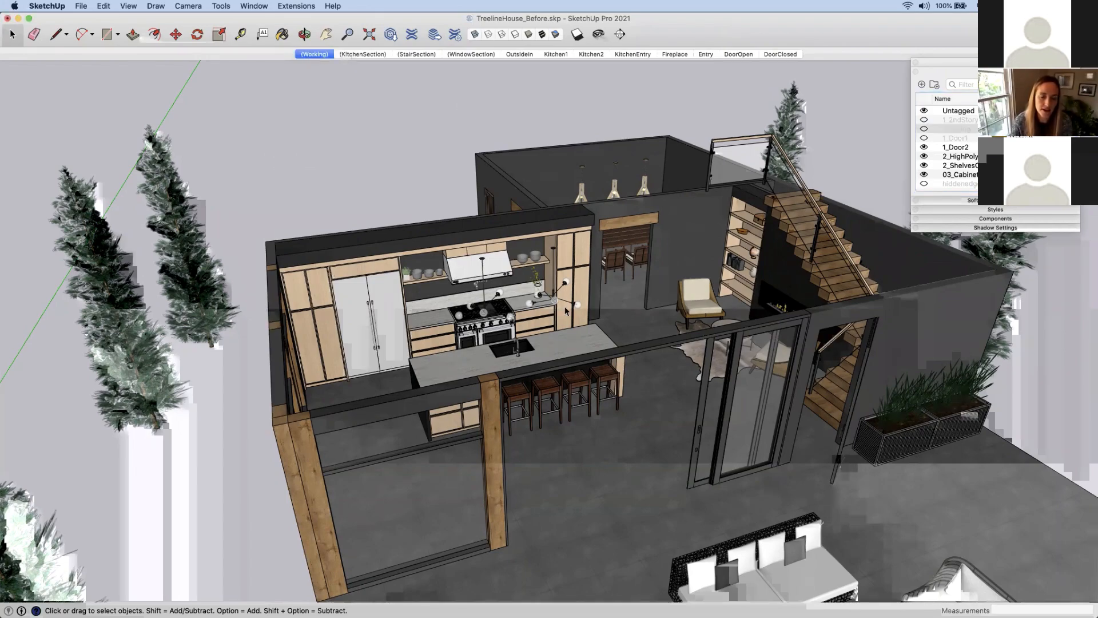
Look around the house from the (Working) scene and view the (StairSection) and (WindowSection) scenes
key(o)
drag(587, 335, 596, 350)
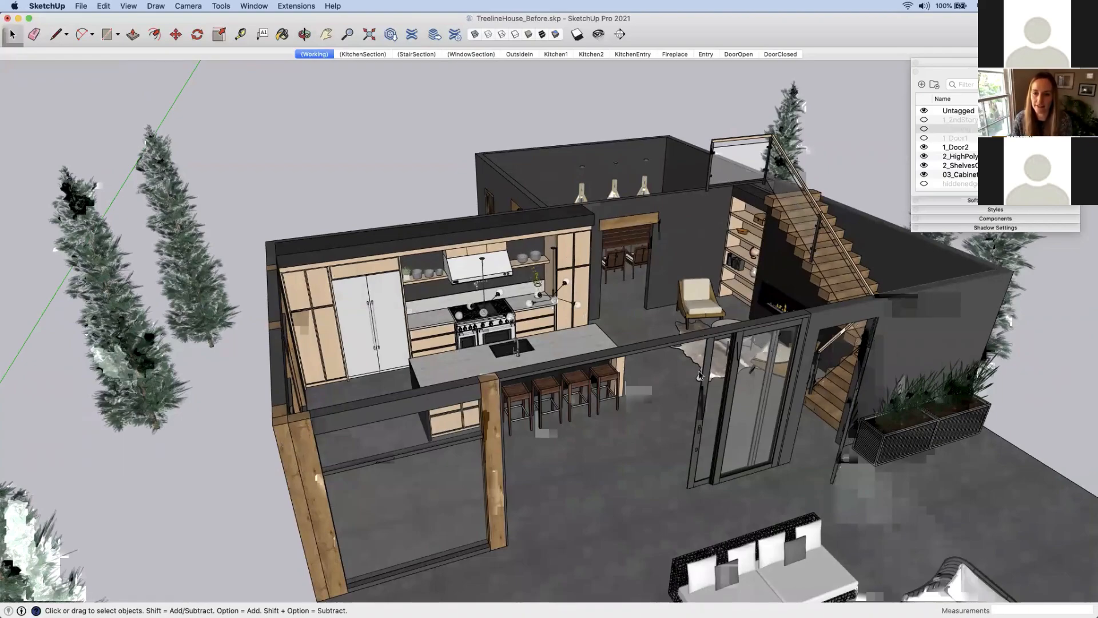
middle_drag(904, 337, 560, 413)
scroll(559, 409, up, 6)
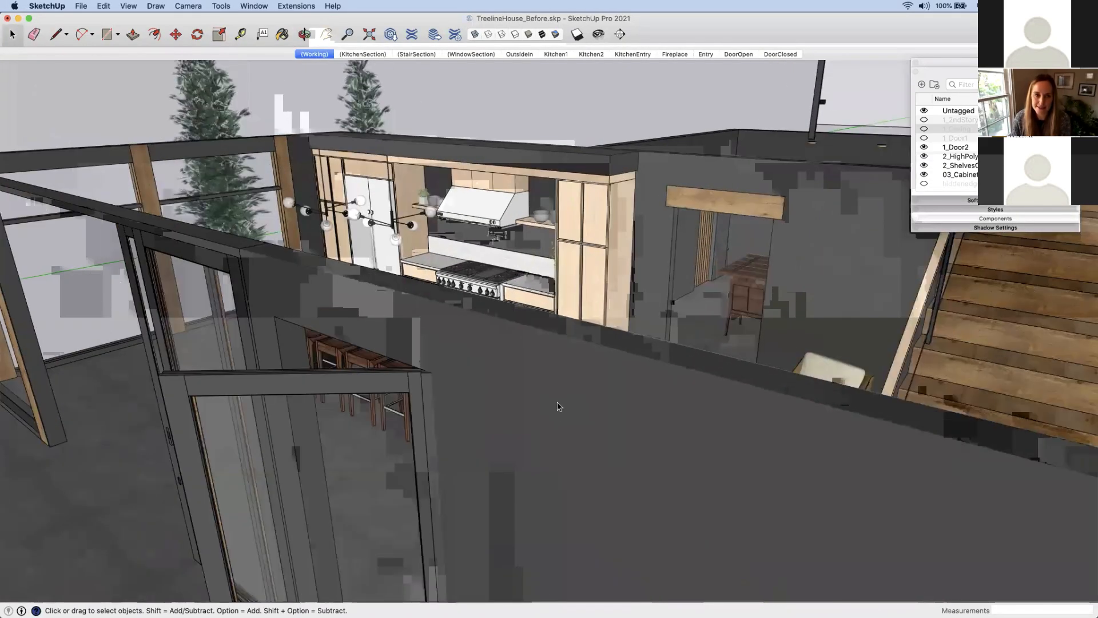
scroll(557, 403, up, 5)
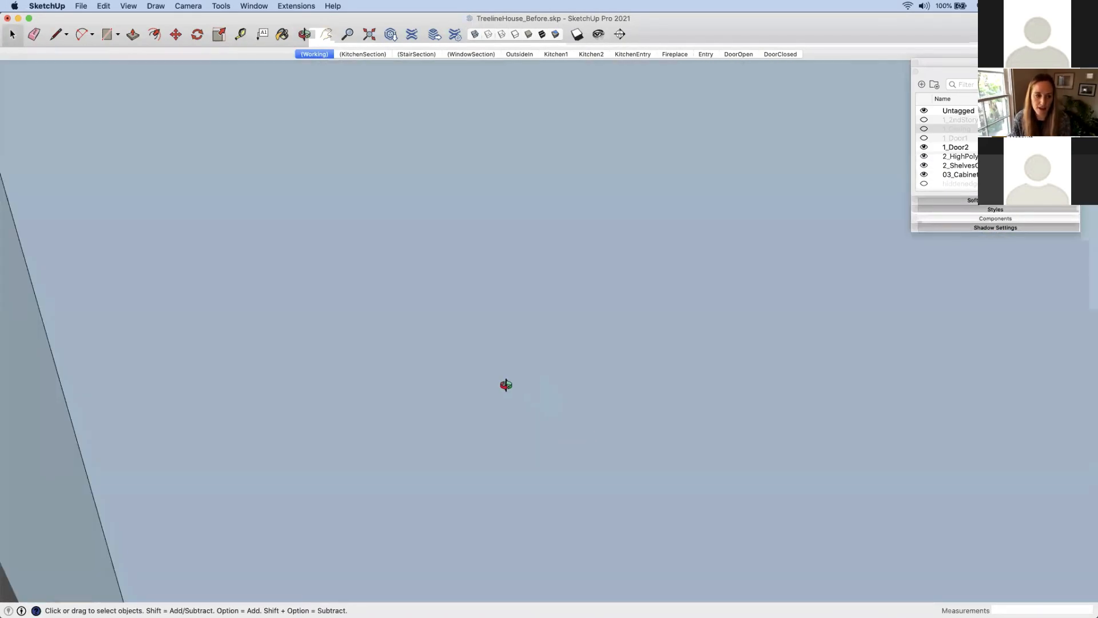
mouse_move(506, 384)
middle_down()
mouse_move(429, 417)
mouse_move(509, 399)
middle_up()
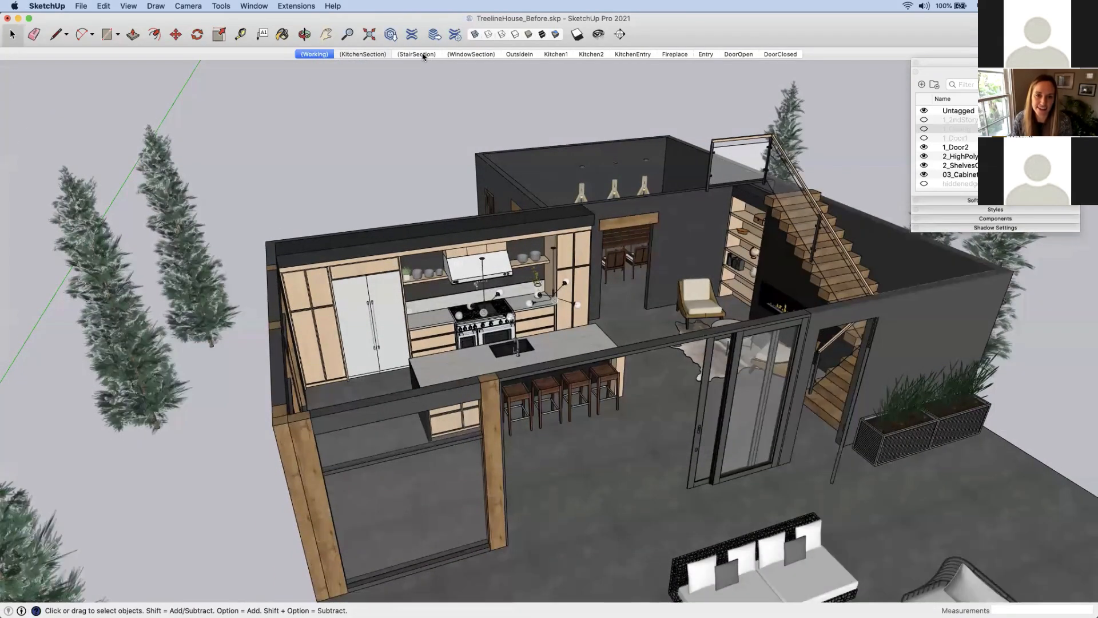
click(417, 55)
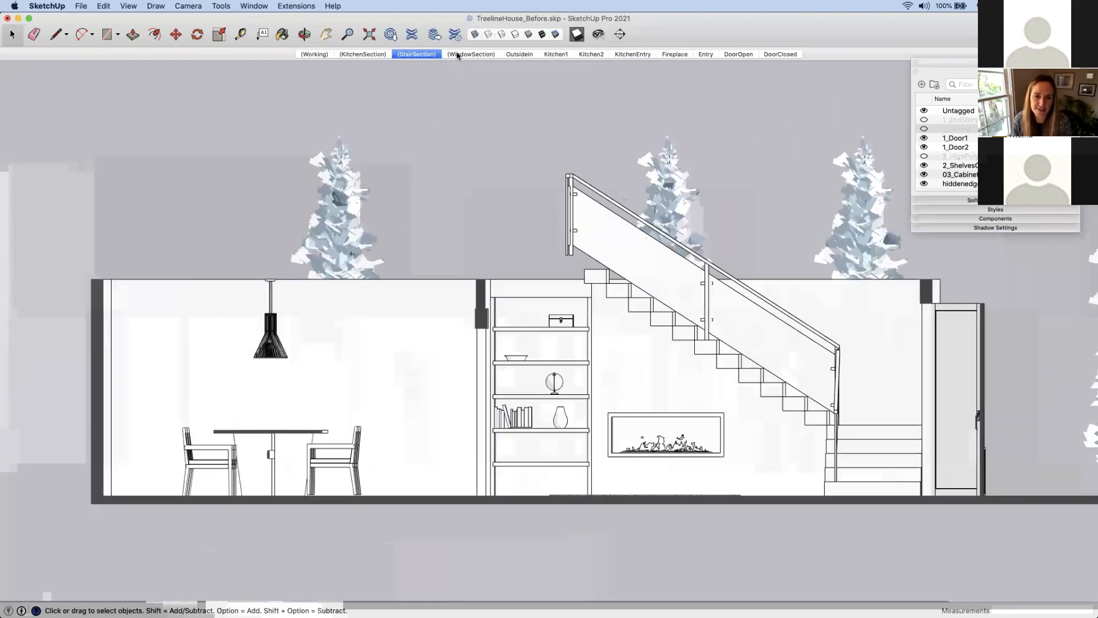
click(461, 55)
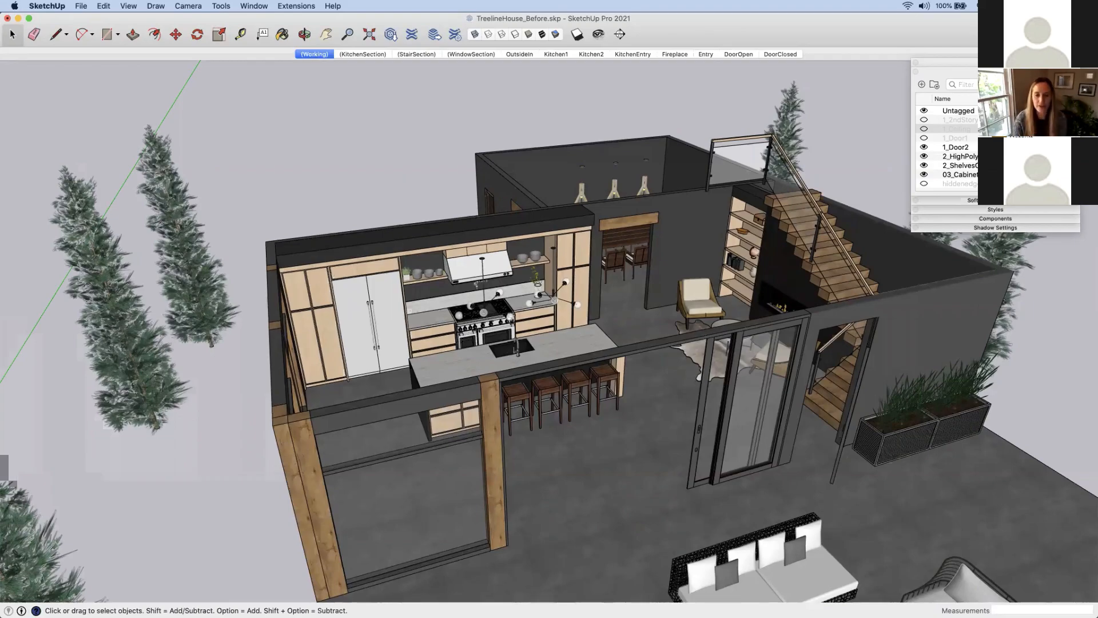
Open the island countertop for editing, select its top face, and hide the rest of the model
scroll(528, 337, up, 2)
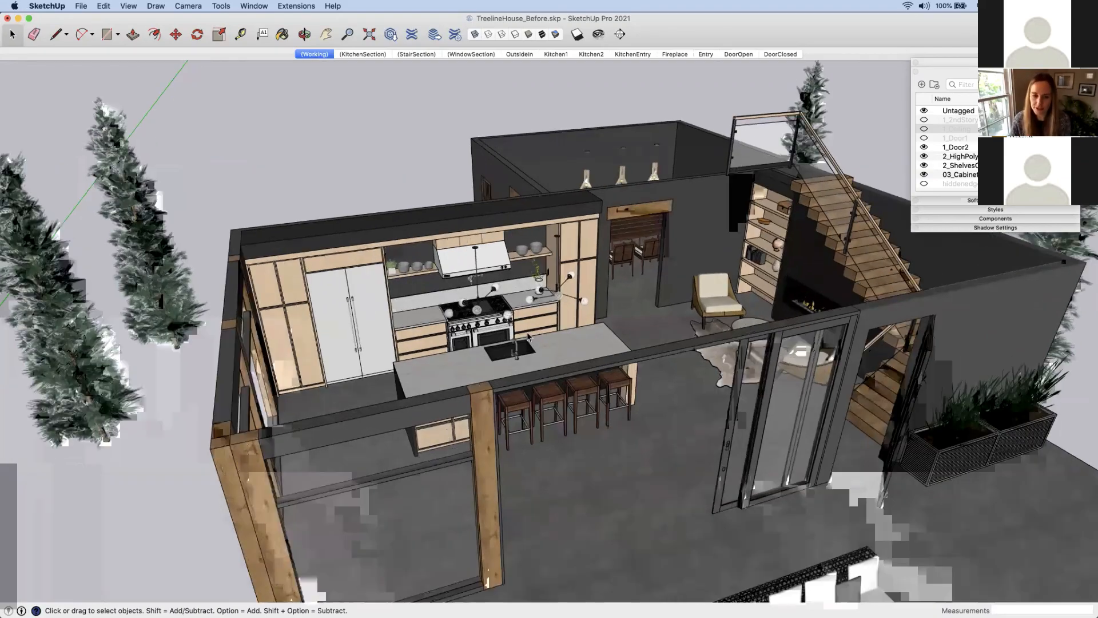
scroll(528, 338, up, 5)
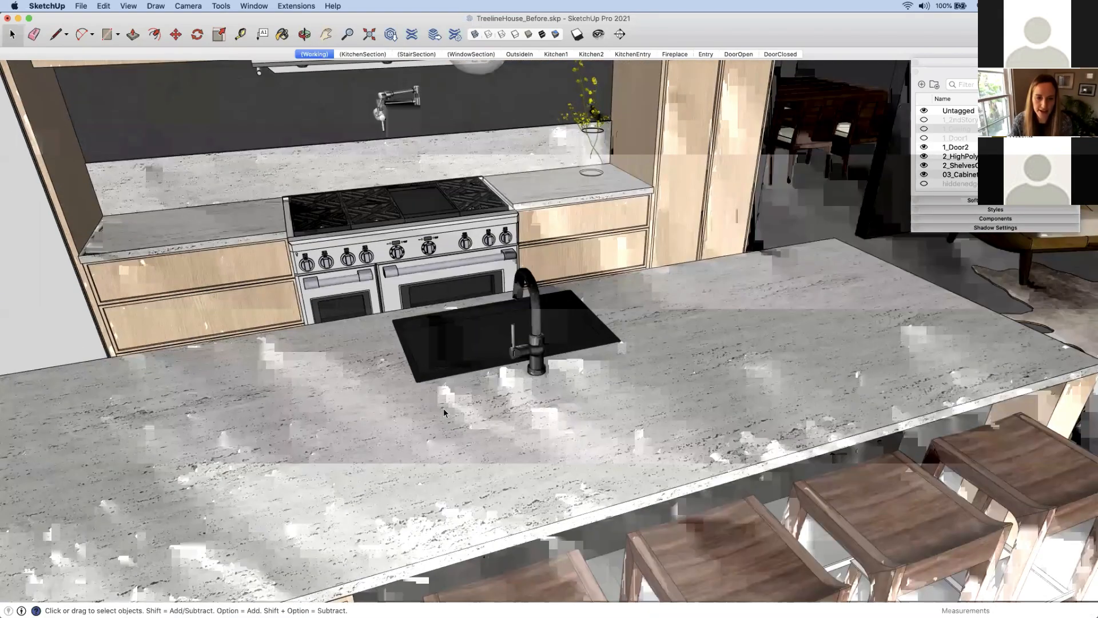
double_click(444, 408)
triple_click(443, 408)
scroll(490, 379, up, 1)
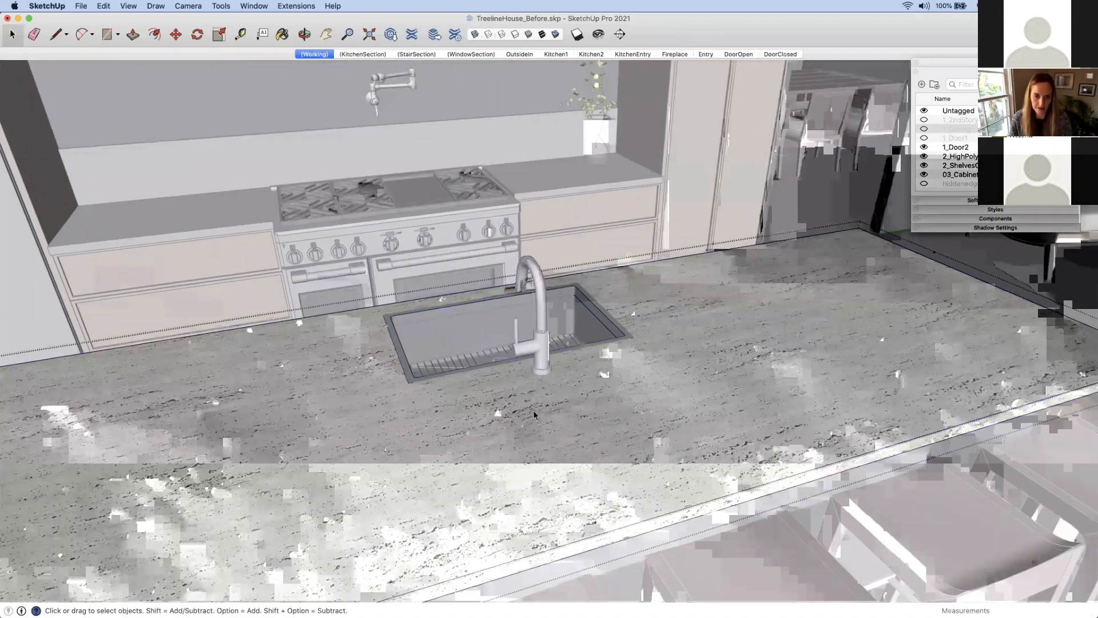
middle_drag(534, 414, 481, 406)
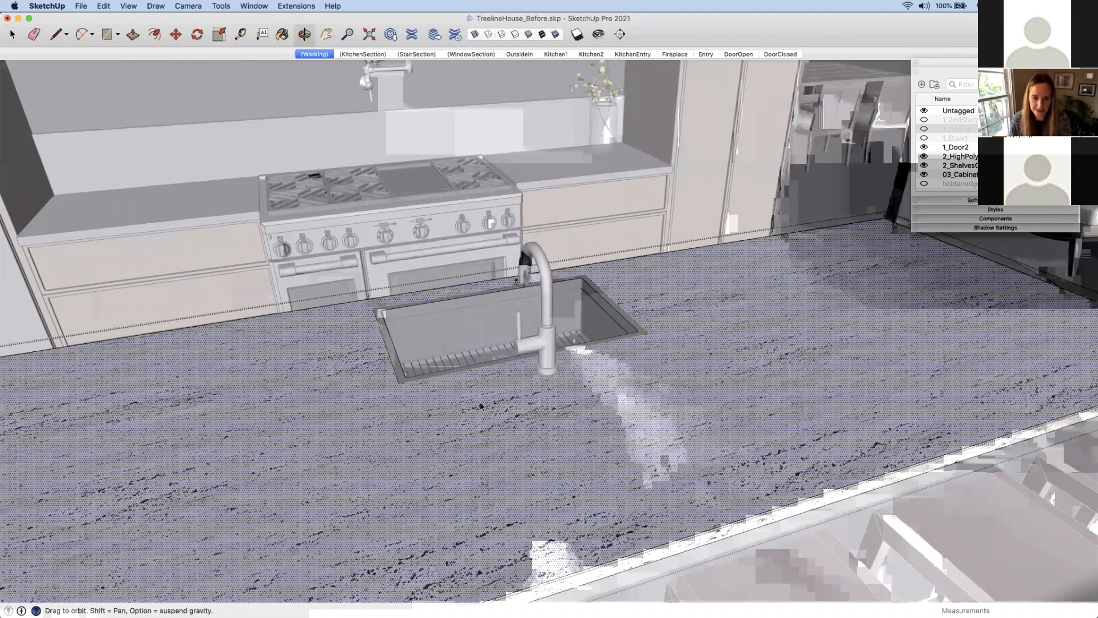
middle_drag(352, 391, 363, 419)
key(i)
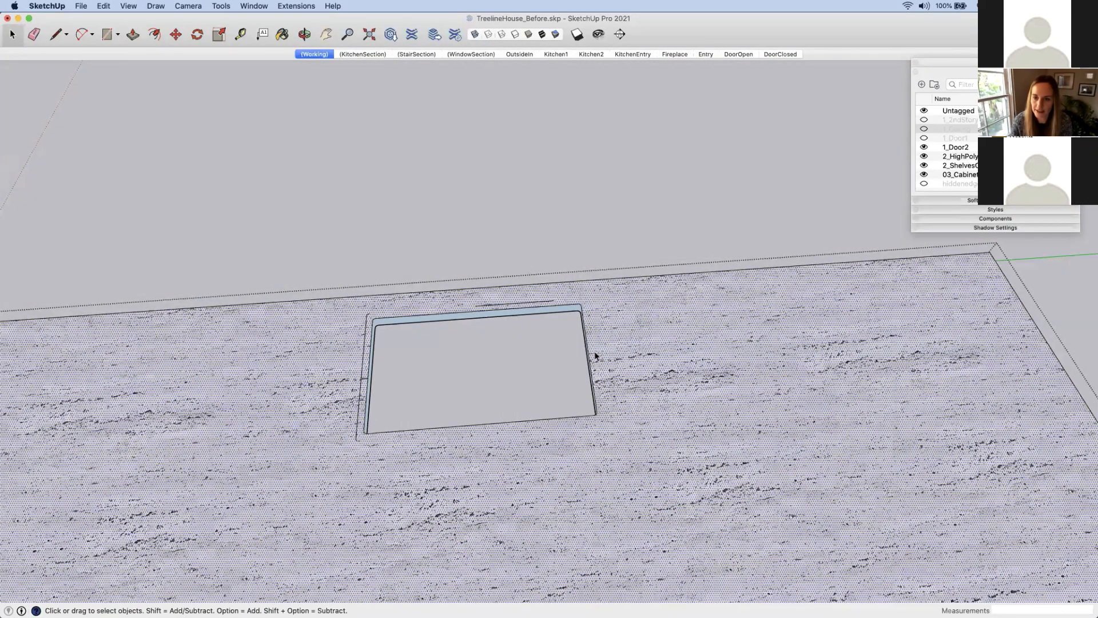
Try deleting the edges around the countertop's sink opening all at once
middle_drag(599, 340, 581, 510)
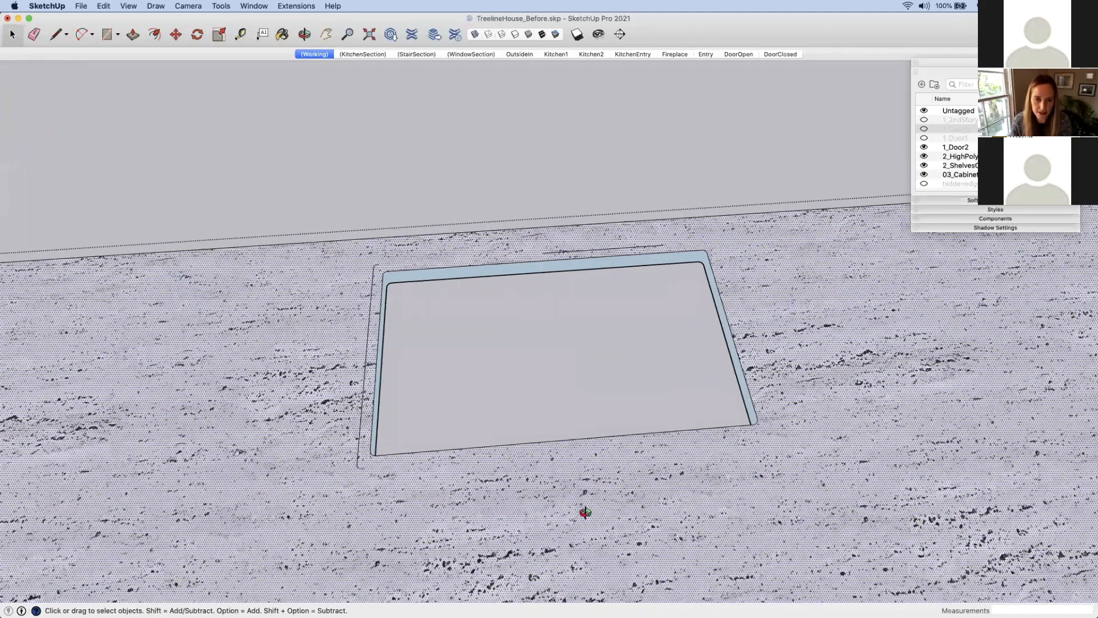
click(568, 524)
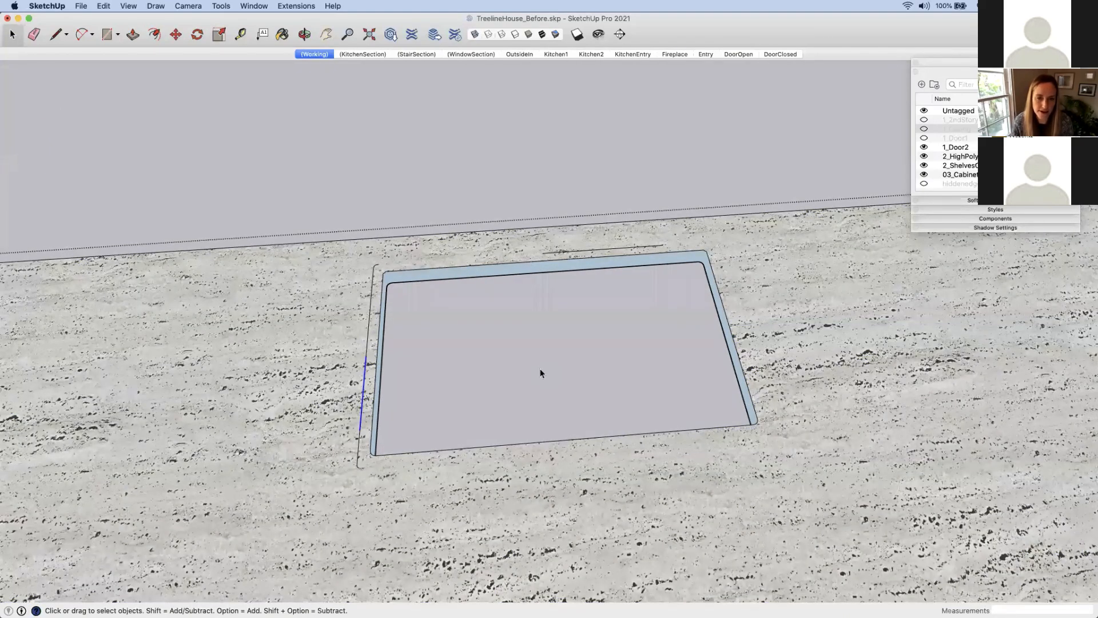
middle_drag(540, 369, 792, 499)
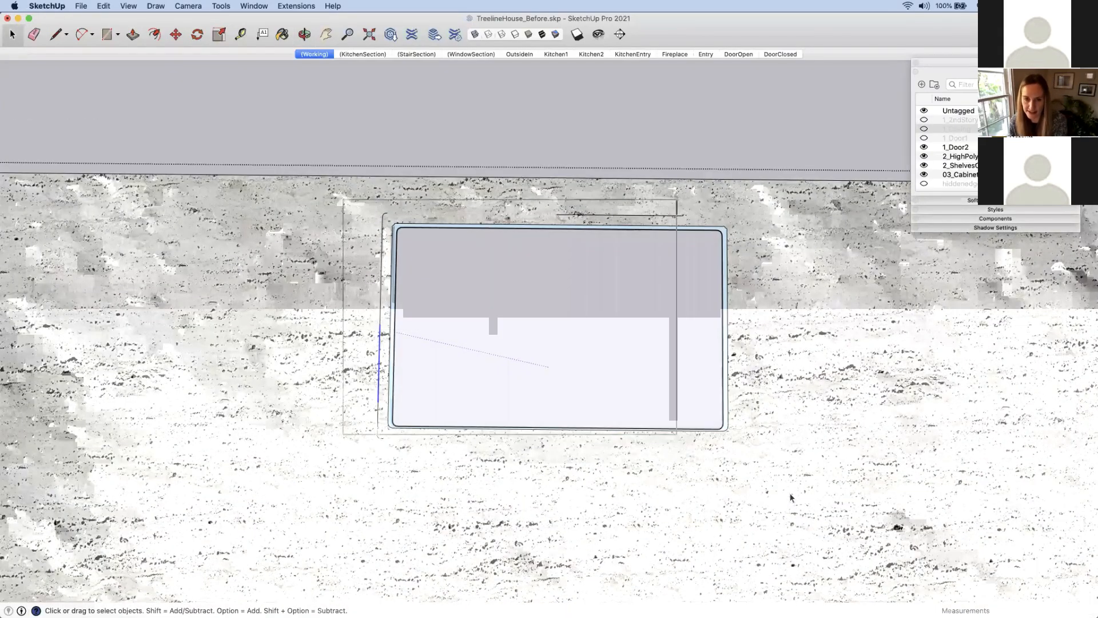
key(Delete)
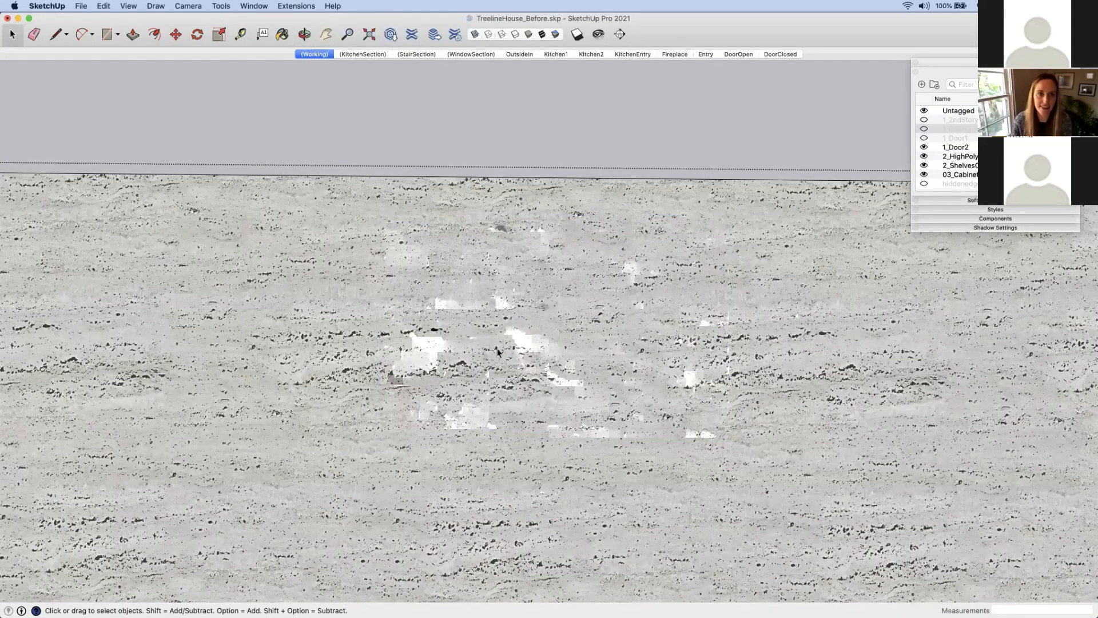
middle_drag(519, 462, 486, 392)
key(space)
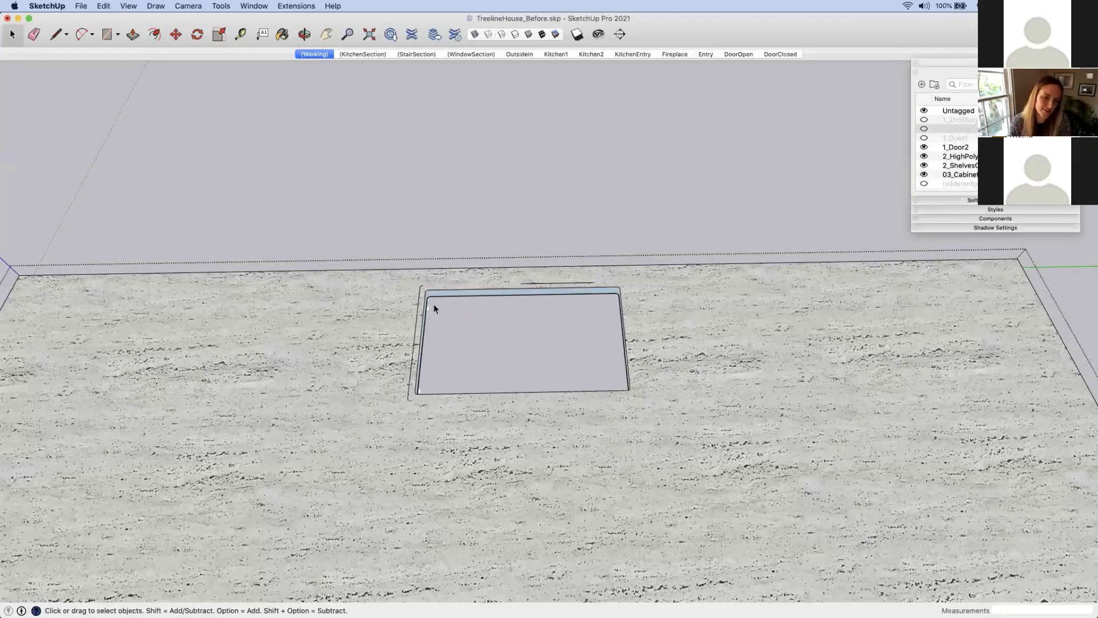
Trace a short edge segment at the sink opening's rounded corner with the Line tool to fill the opening with a face
scroll(433, 303, up, 5)
scroll(400, 441, up, 10)
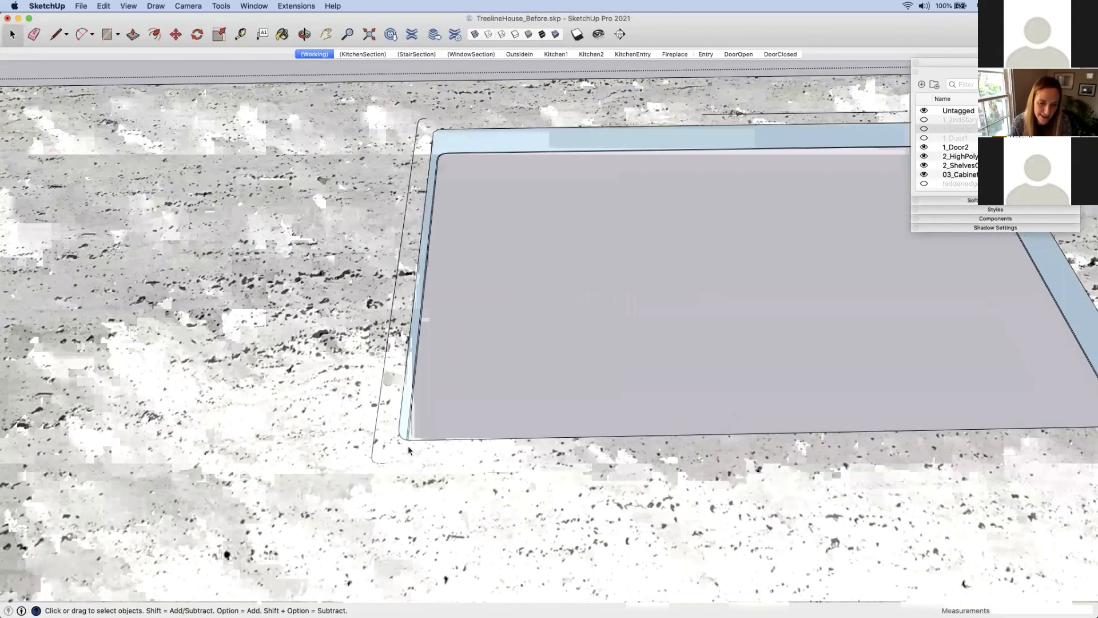
scroll(413, 441, up, 2)
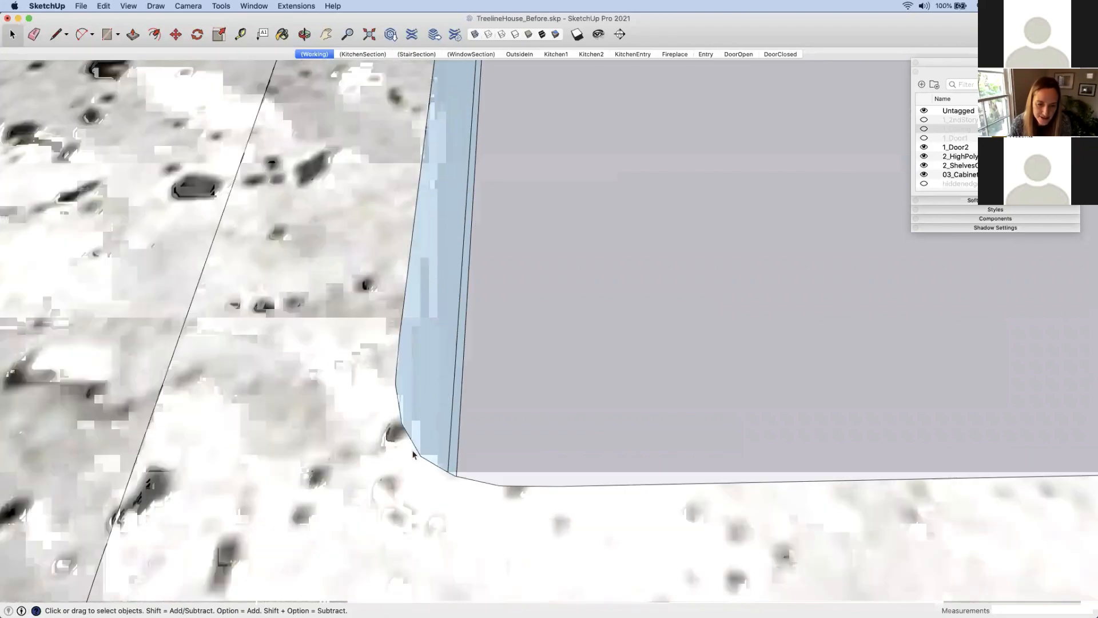
key(l)
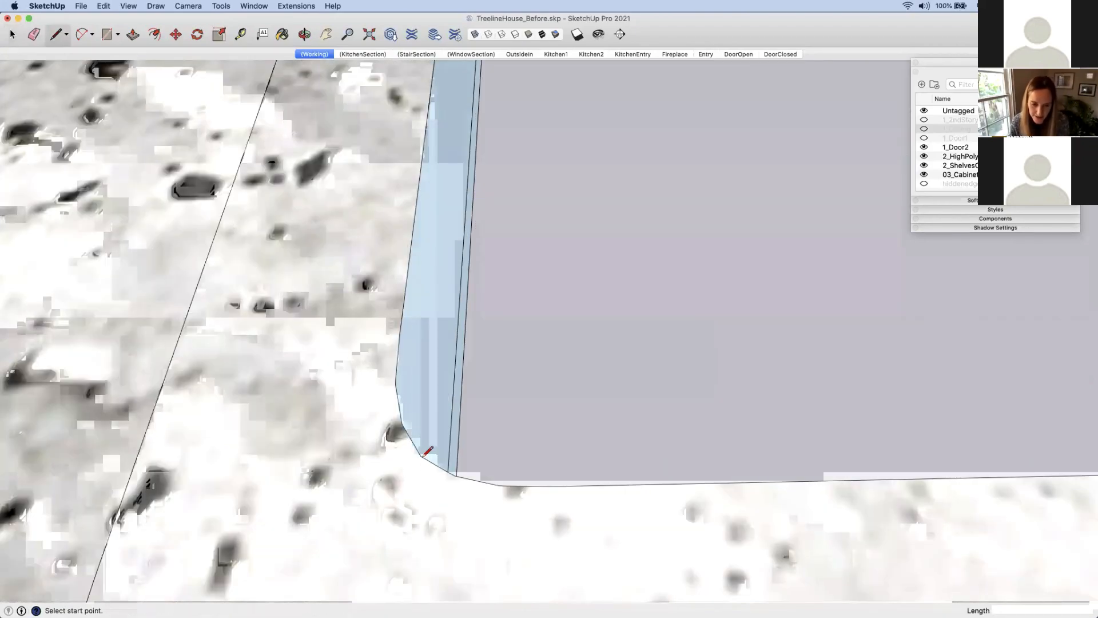
scroll(420, 452, down, 3)
scroll(420, 449, up, 5)
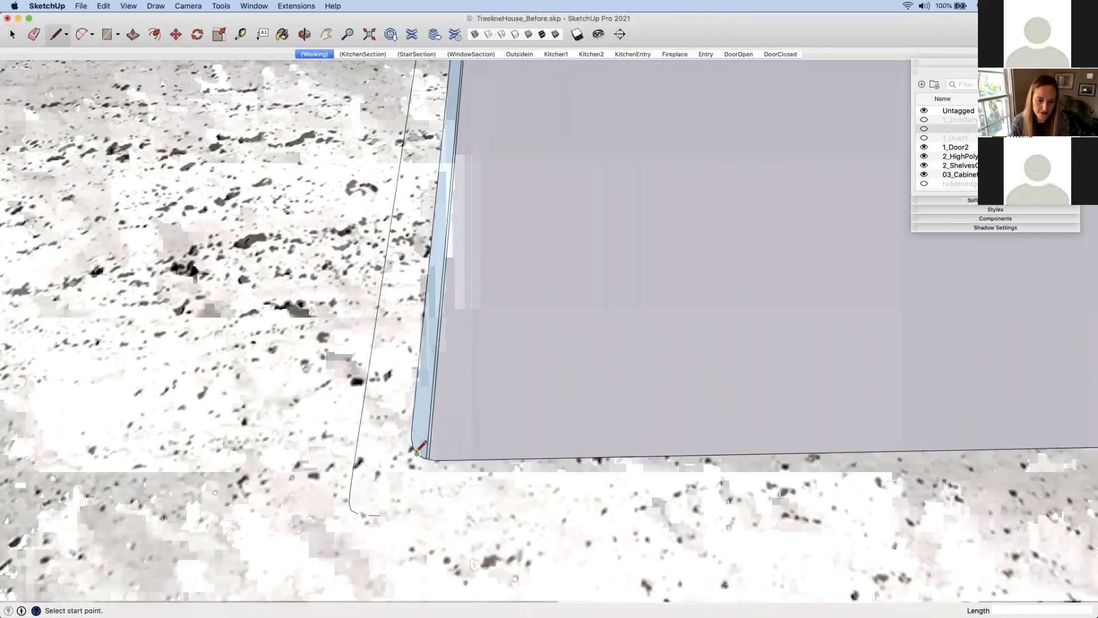
click(423, 453)
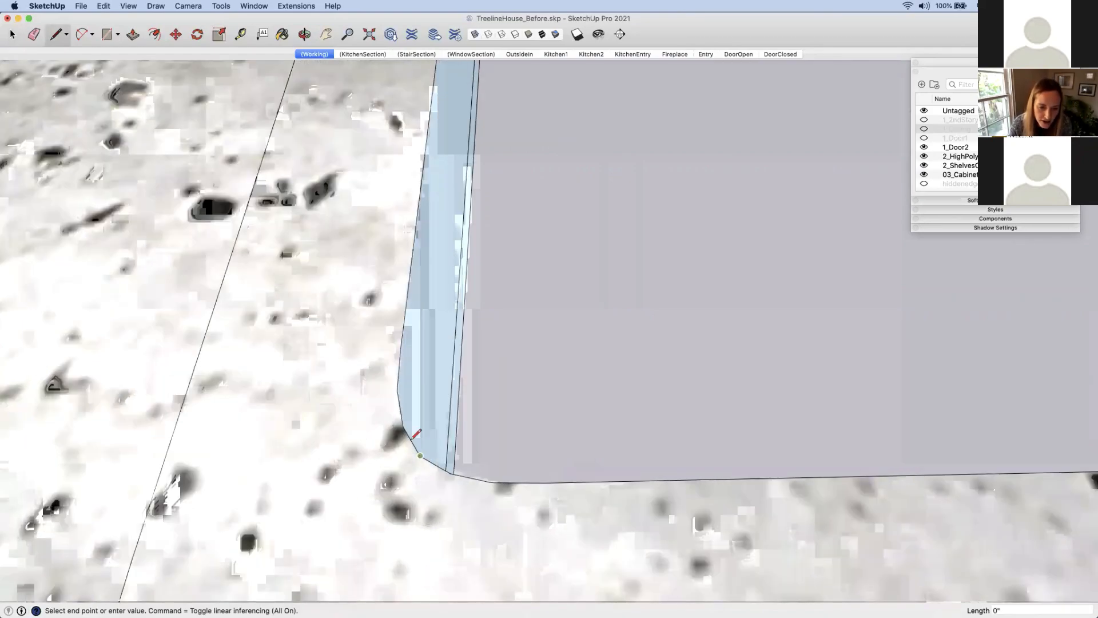
click(402, 428)
scroll(301, 483, down, 5)
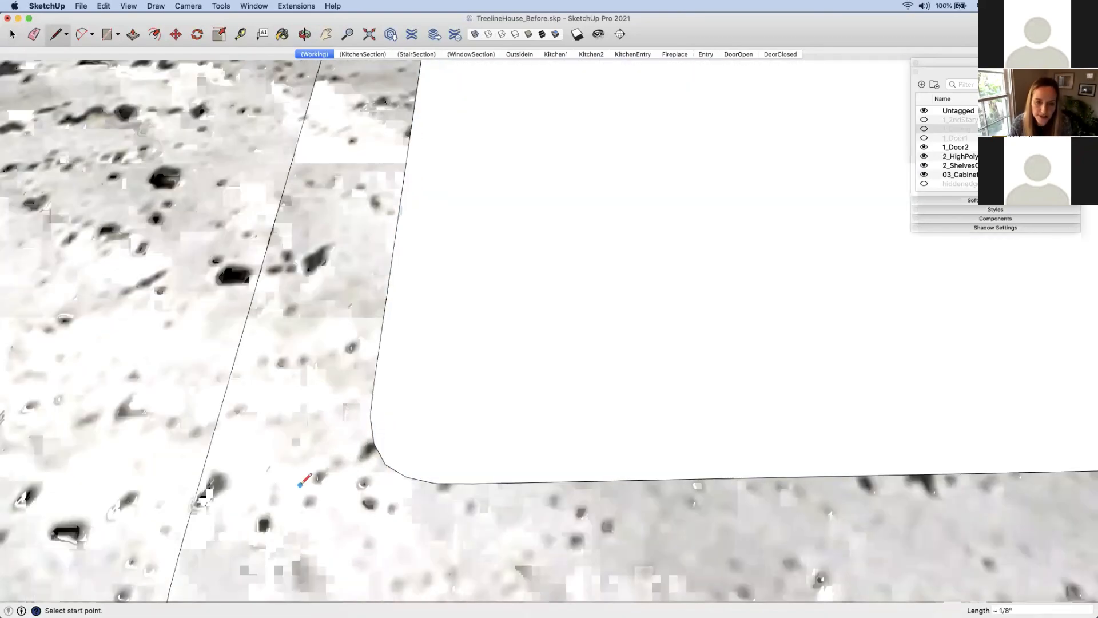
Delete the face filling the sink opening together with its bounding edges
scroll(433, 425, down, 2)
key(space)
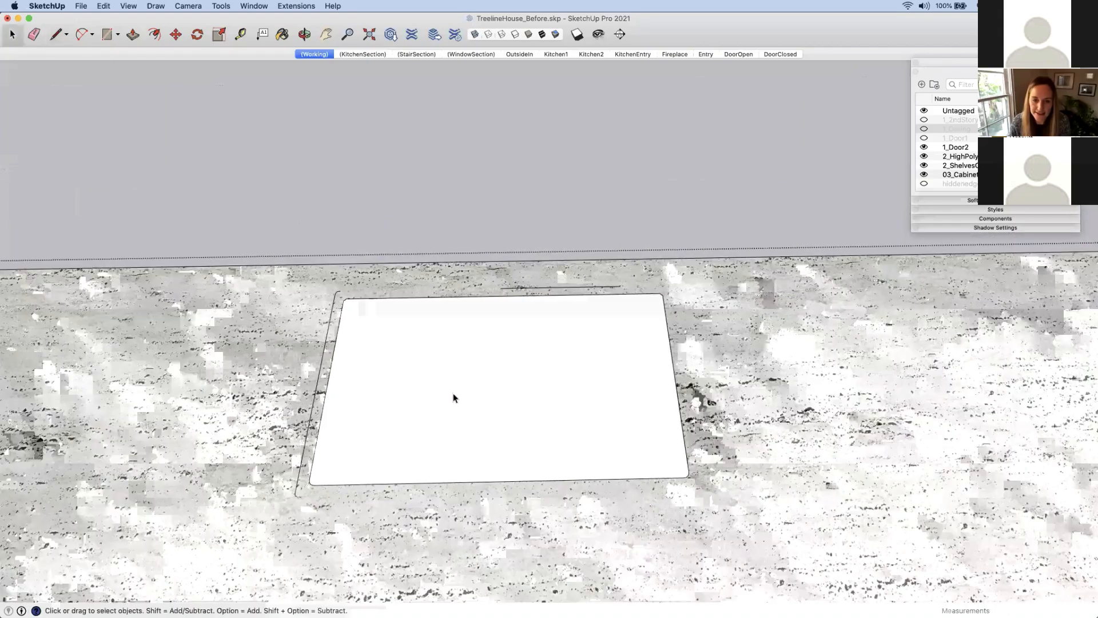
double_click(454, 395)
key(Delete)
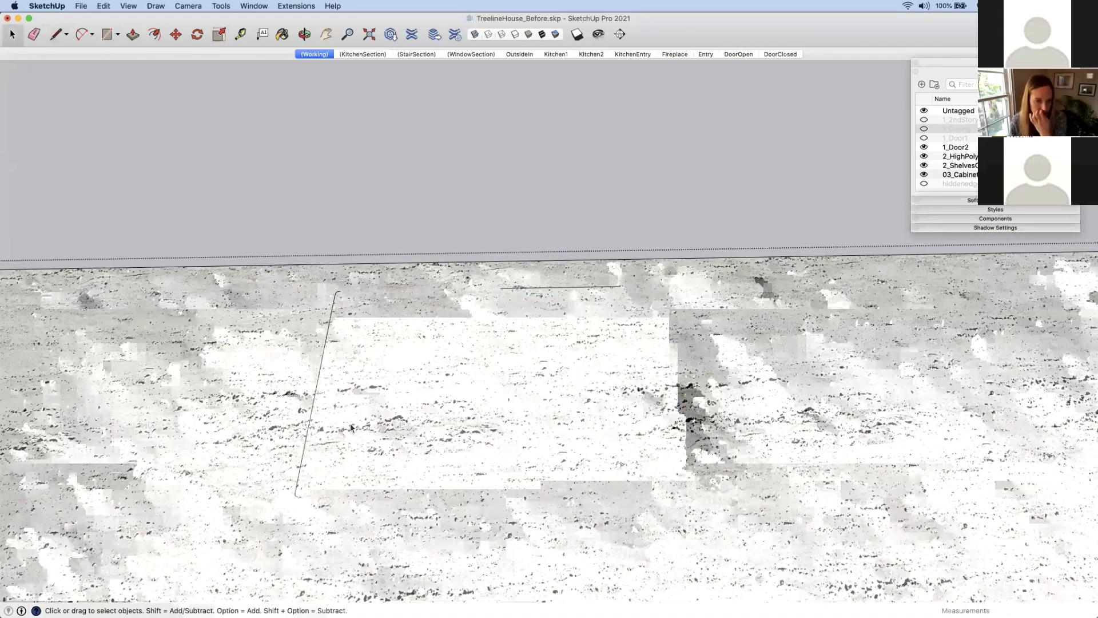
Delete the leftover edges on the countertop's top face and undo that deletion
middle_drag(449, 514, 486, 523)
drag(279, 267, 719, 551)
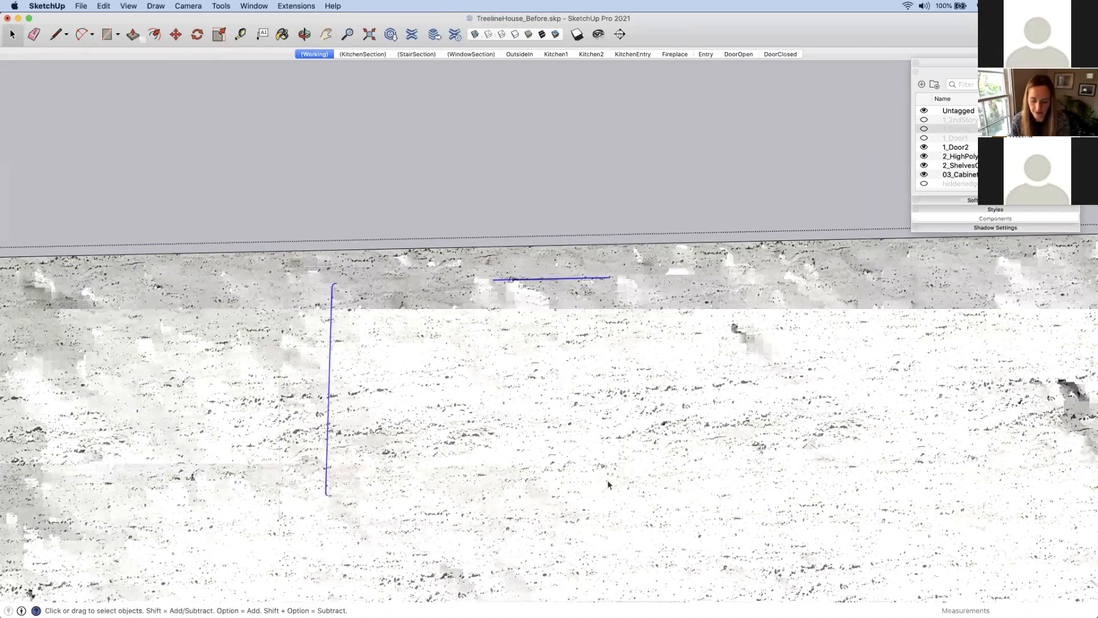
key(Delete)
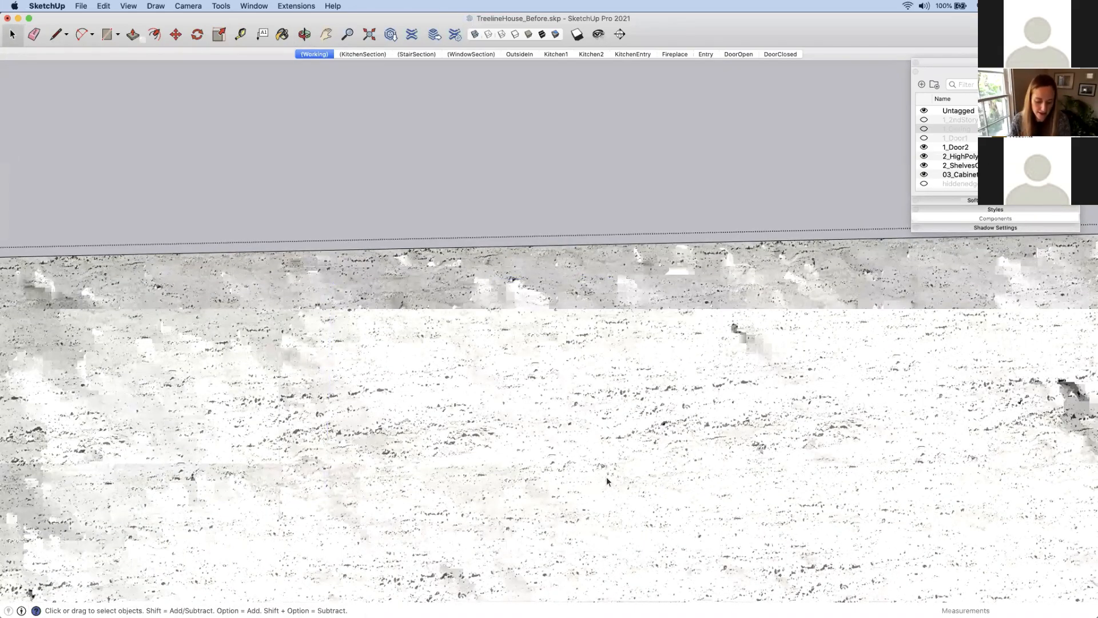
key(super+z)
scroll(614, 410, down, 2)
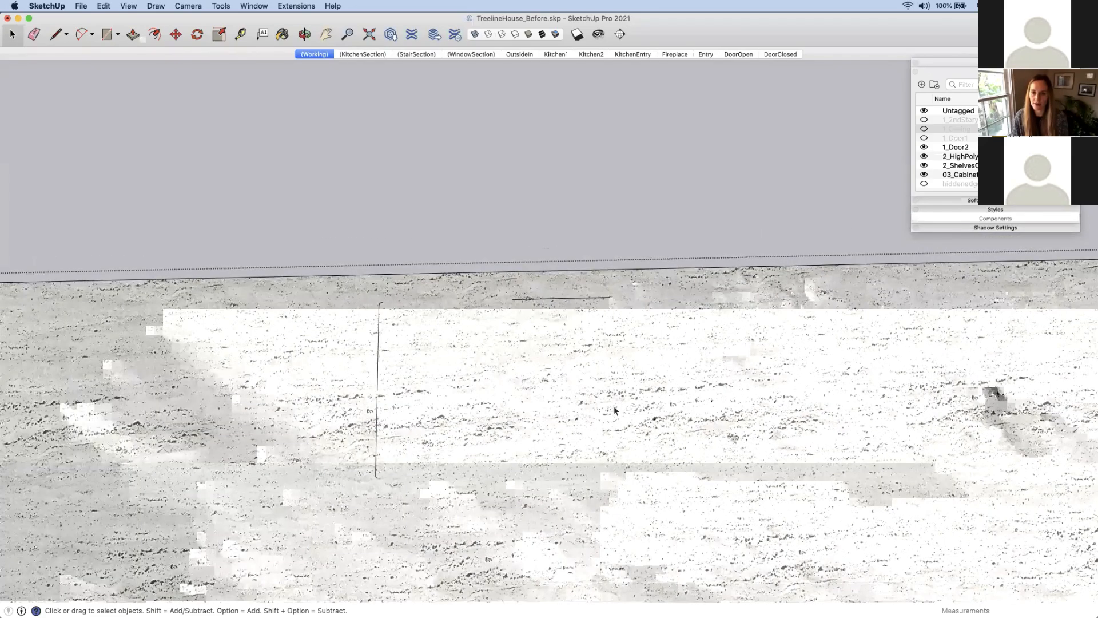
Delete the leftover edge segments of the old sink outline from the countertop's top face
scroll(614, 410, down, 1)
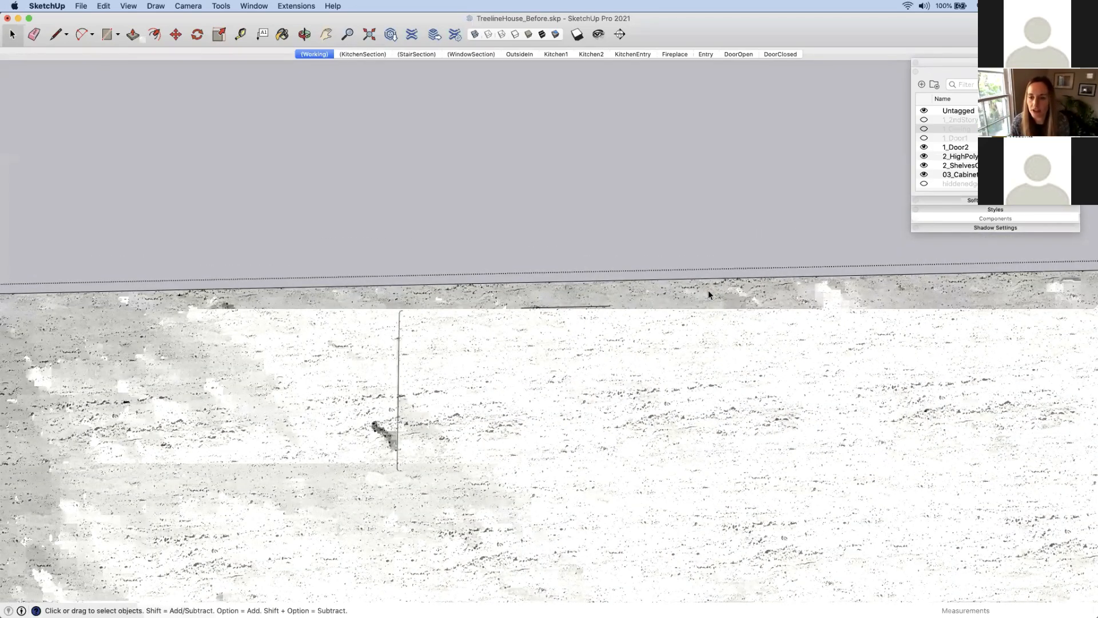
drag(719, 291, 353, 529)
drag(416, 263, 394, 124)
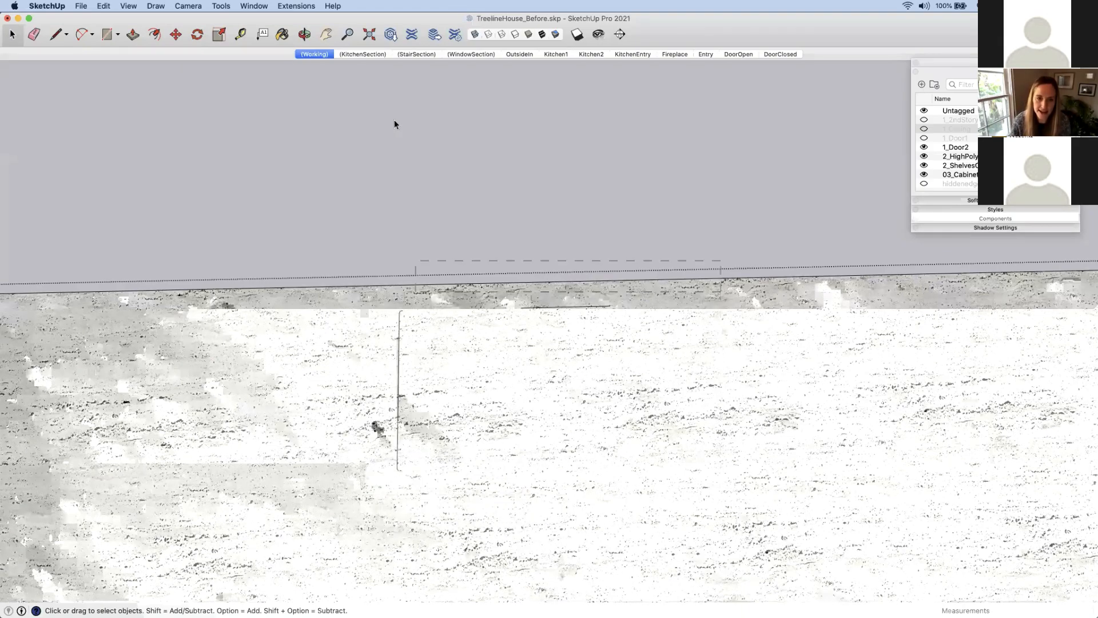
drag(382, 498, 384, 321)
scroll(456, 363, down, 5)
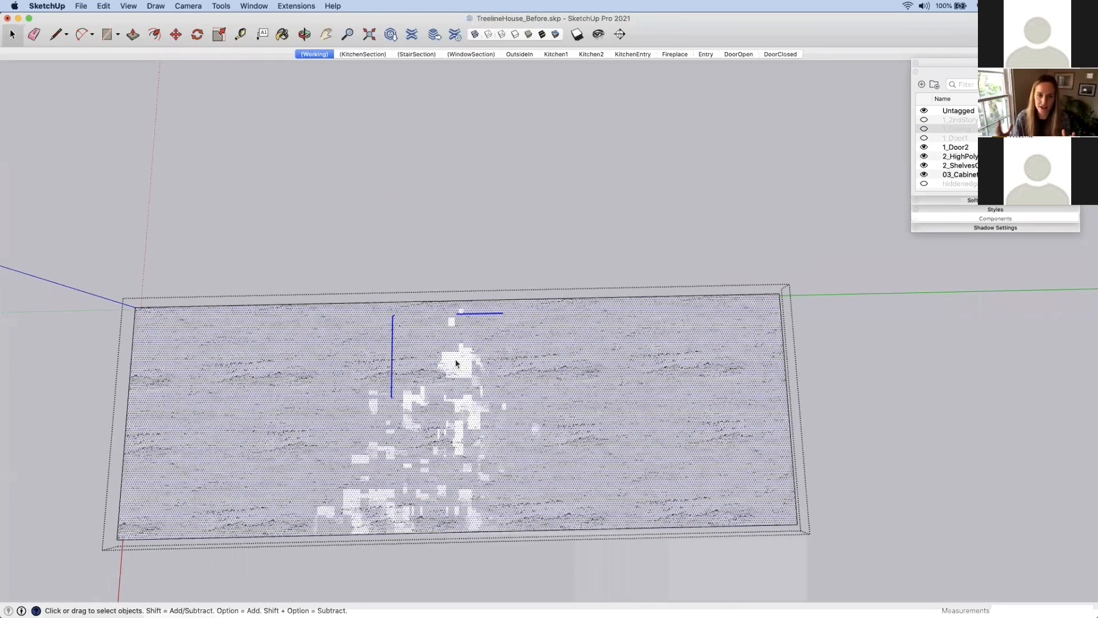
scroll(357, 308, up, 4)
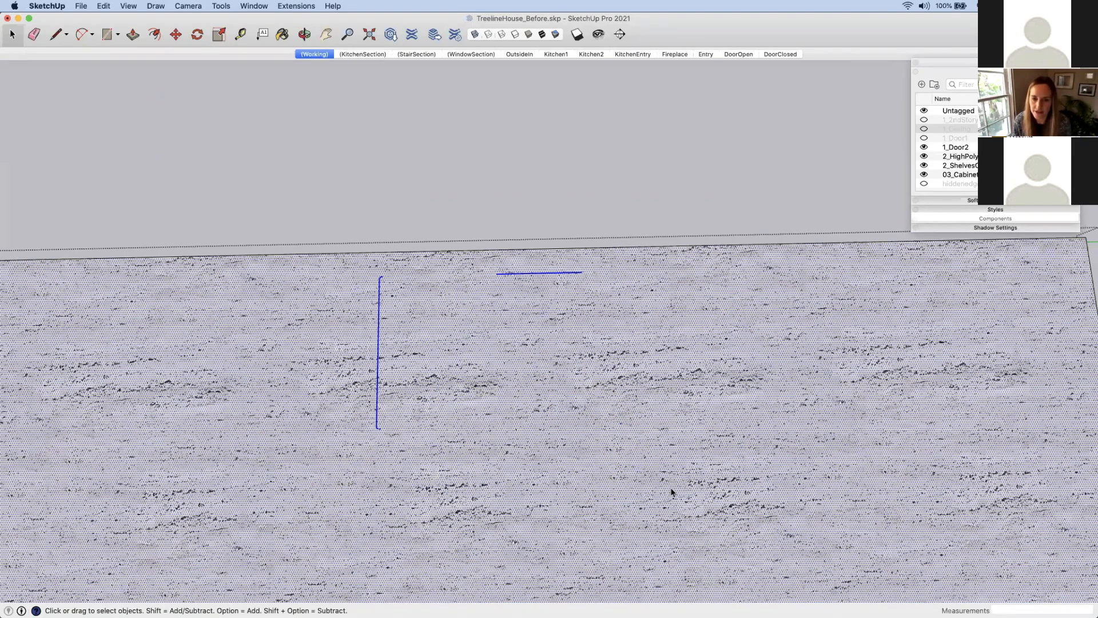
drag(343, 264, 671, 491)
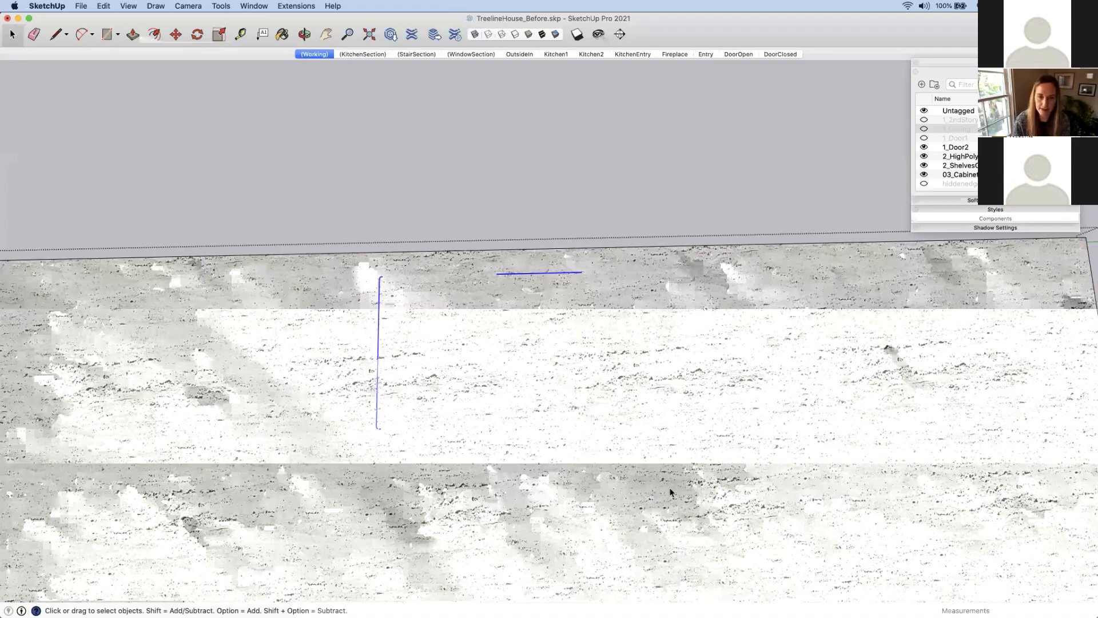
key(Delete)
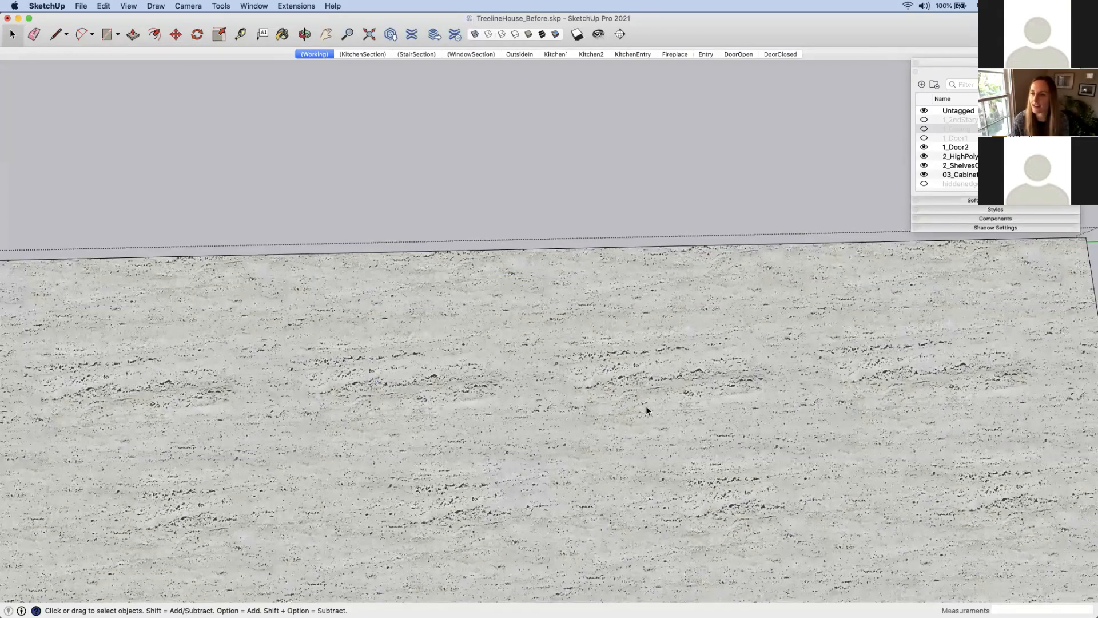
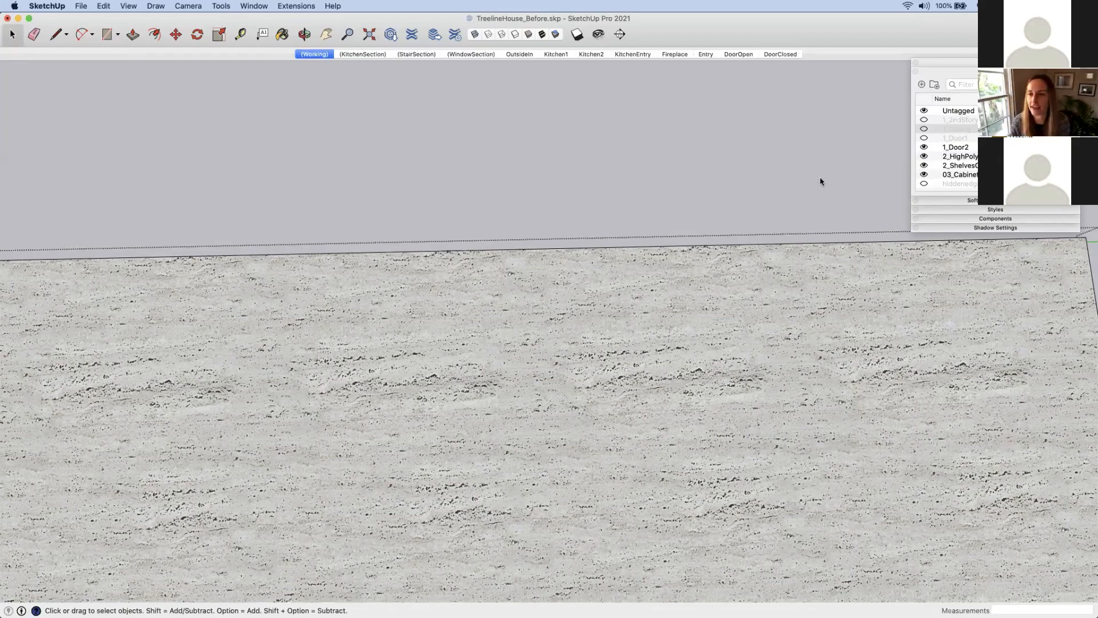
Check the island countertop's closed top face against the surrounding kitchen and close the countertop for editing
scroll(693, 345, down, 5)
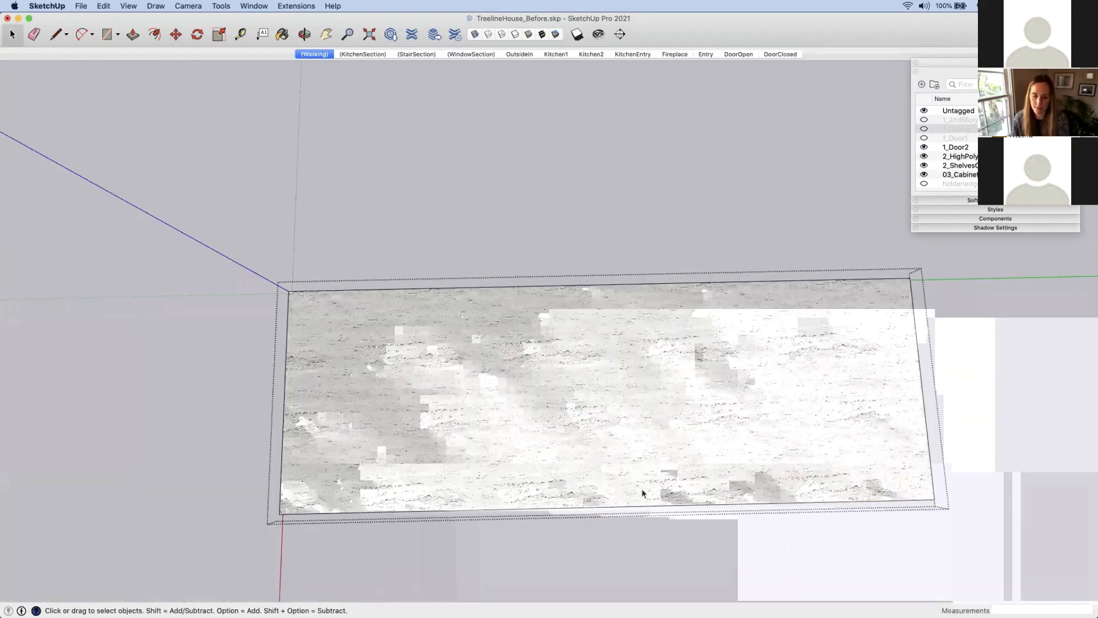
middle_drag(620, 505, 655, 327)
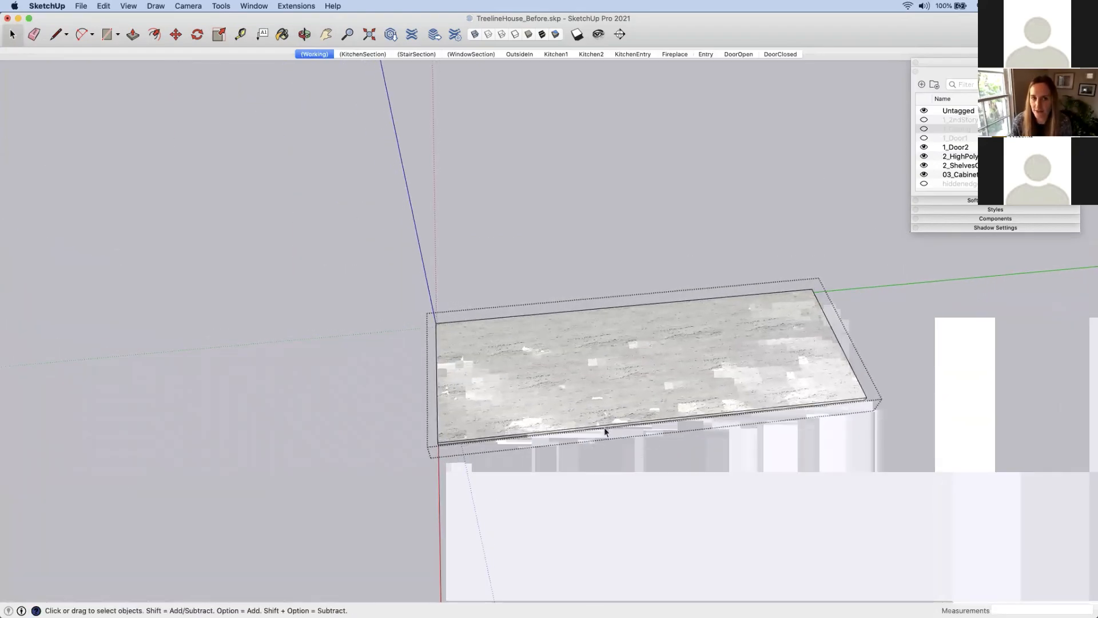
scroll(604, 427, up, 2)
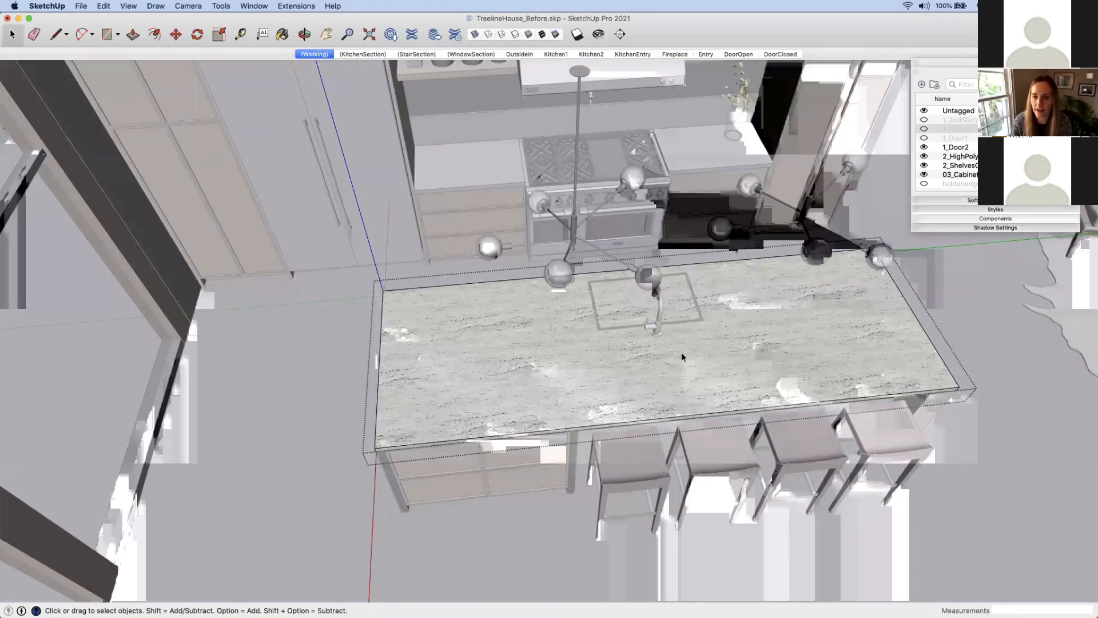
click(720, 357)
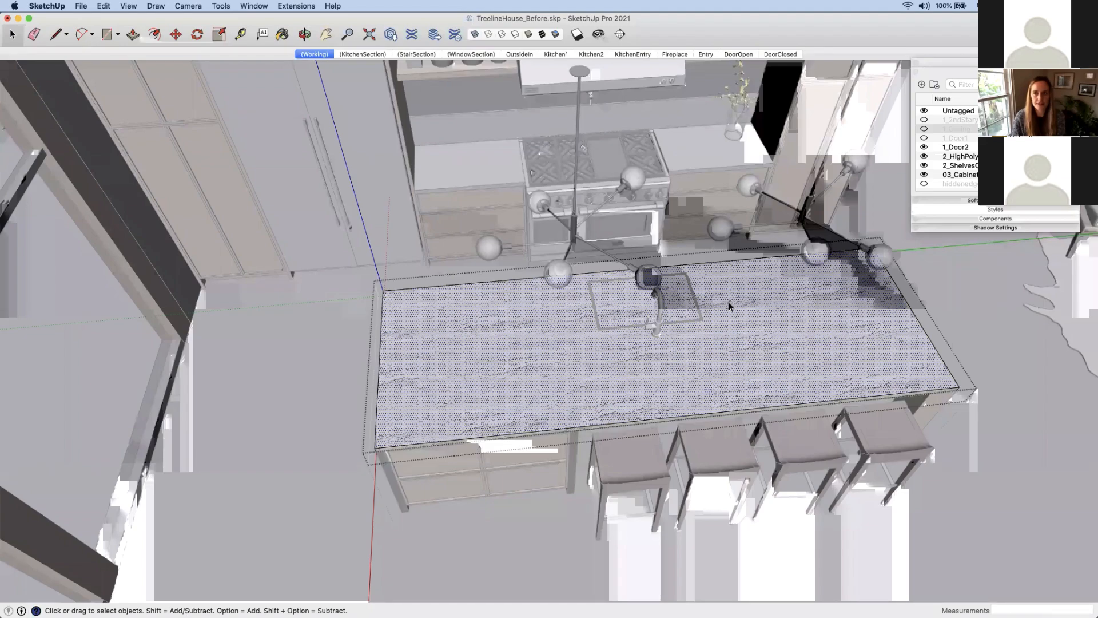
scroll(729, 304, up, 2)
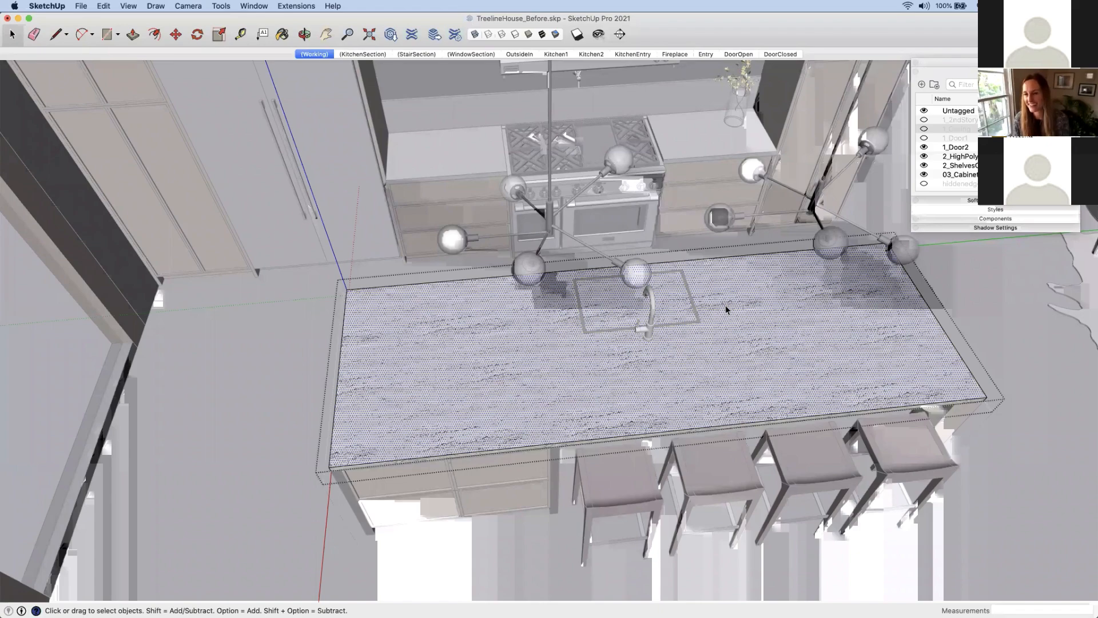
click(324, 191)
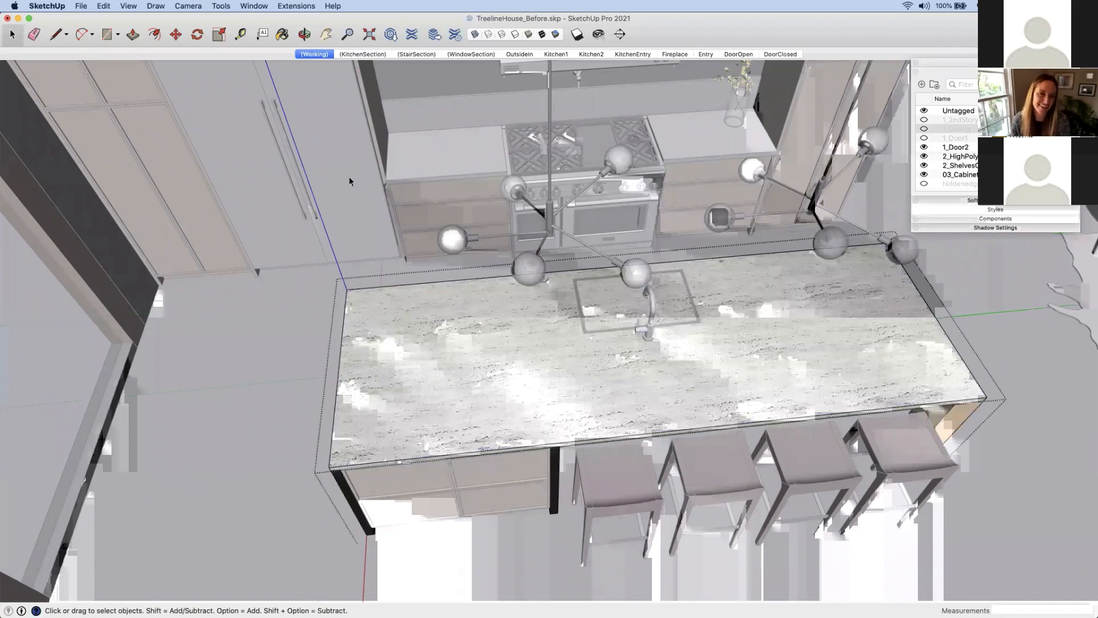
click(349, 176)
Show the Kitchen1 scene and close the floating tags tray
click(556, 53)
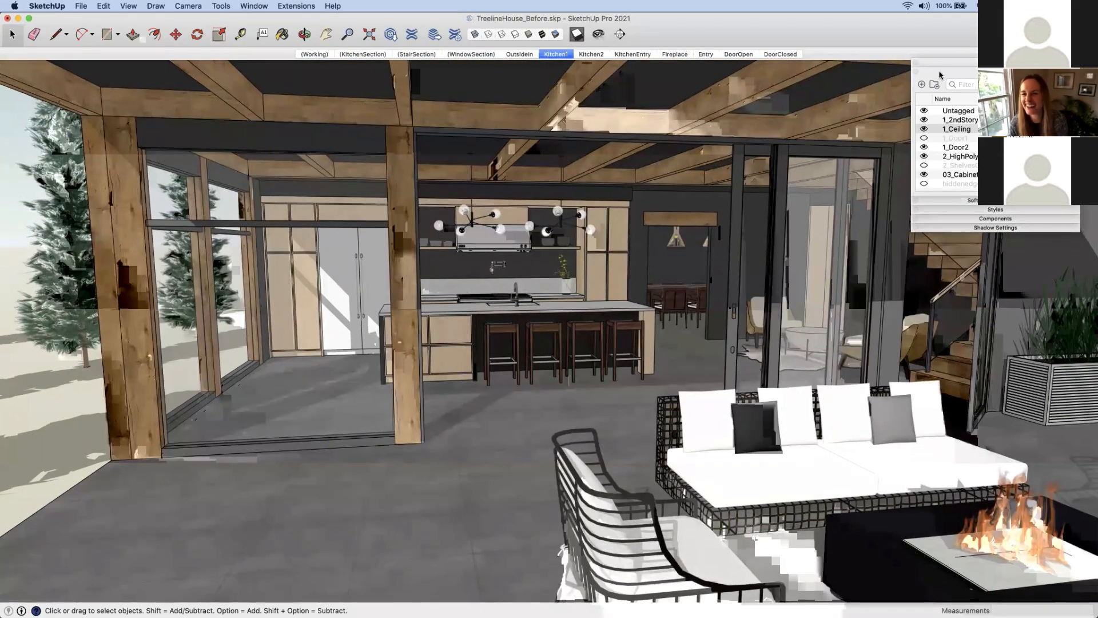
click(916, 63)
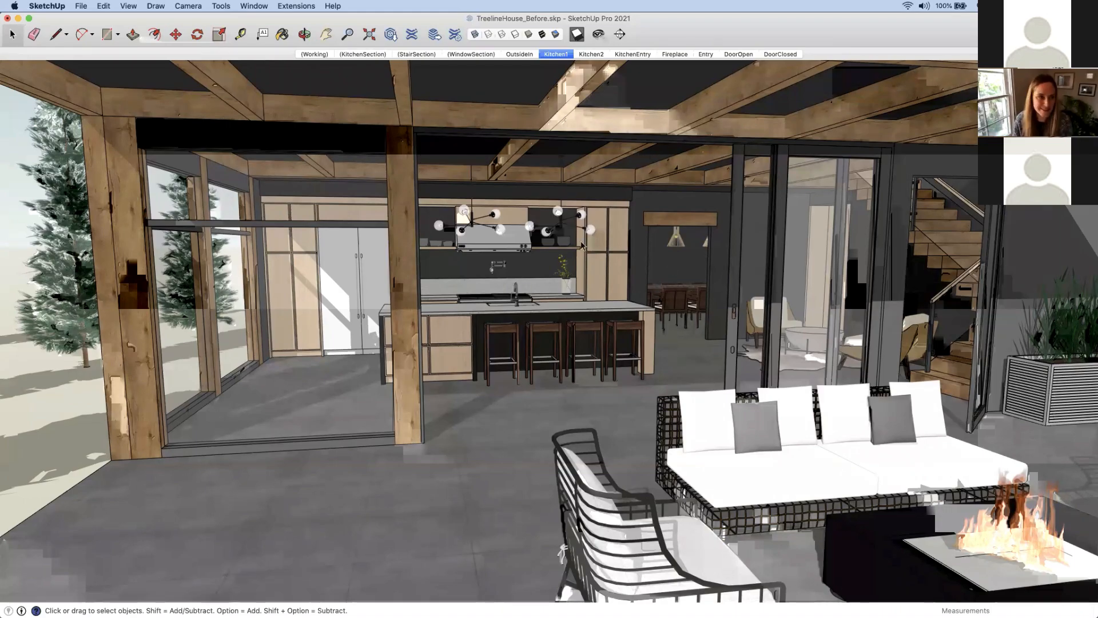
Return to the (Working) scene and bring the sink area of the island into close view
click(314, 54)
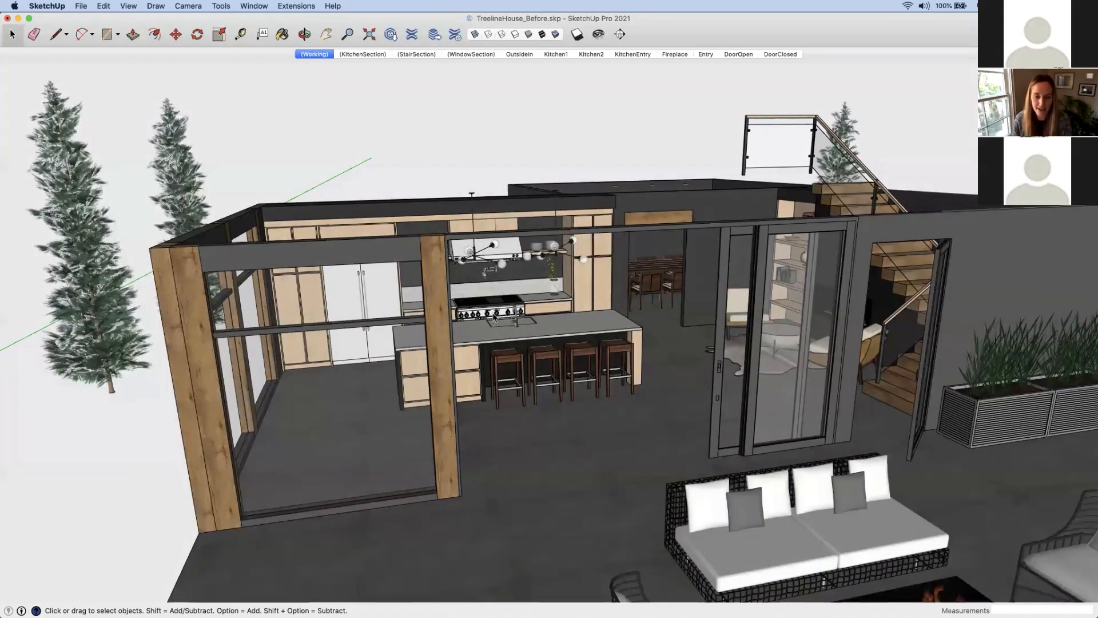
middle_drag(490, 269, 495, 319)
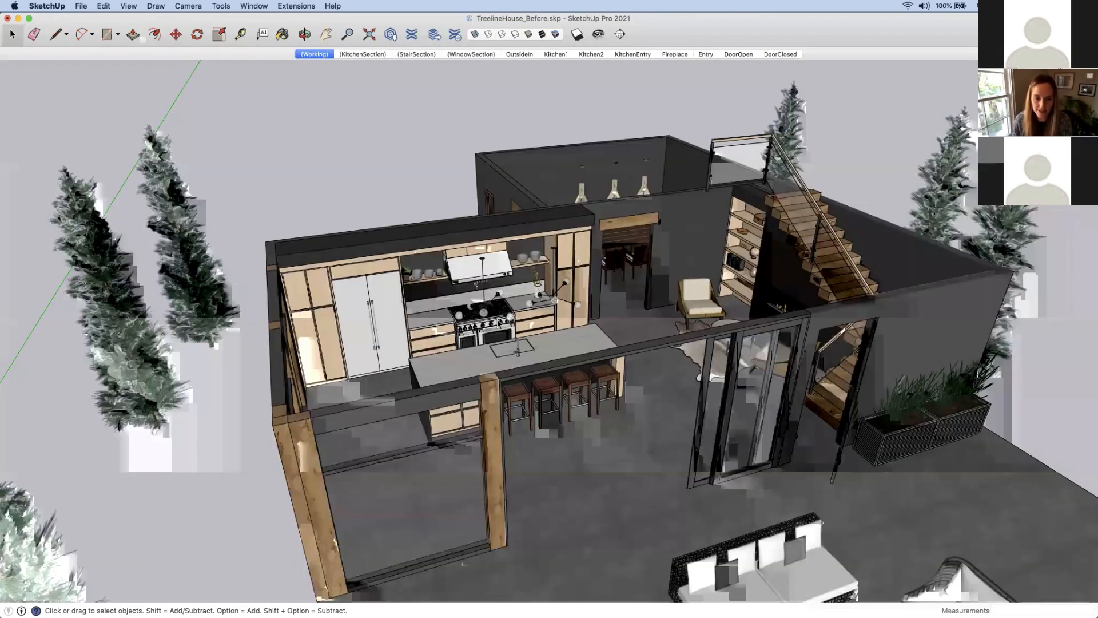
scroll(496, 319, up, 3)
scroll(510, 363, up, 6)
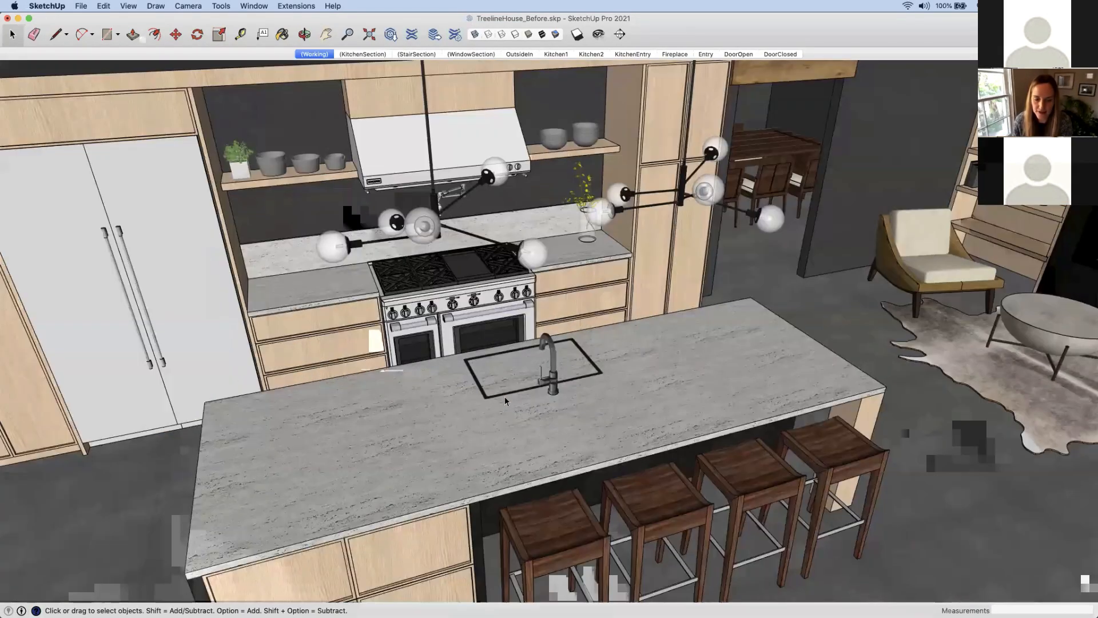
scroll(648, 394, up, 2)
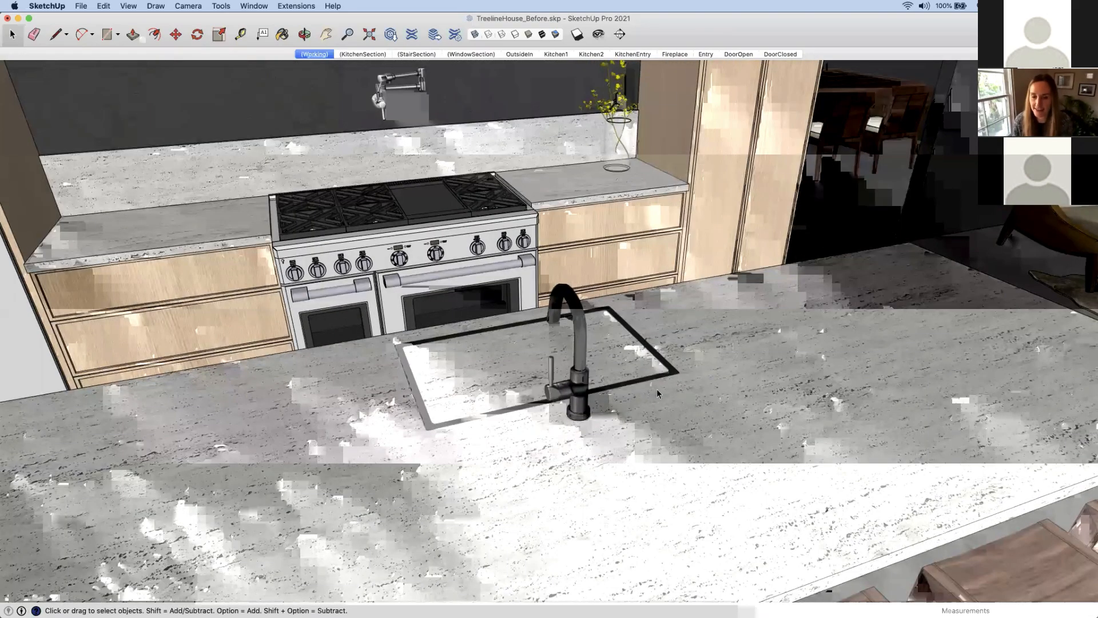
Open the island countertop for editing and intersect its top face with the model to imprint the sink outline
double_click(696, 394)
click(677, 391)
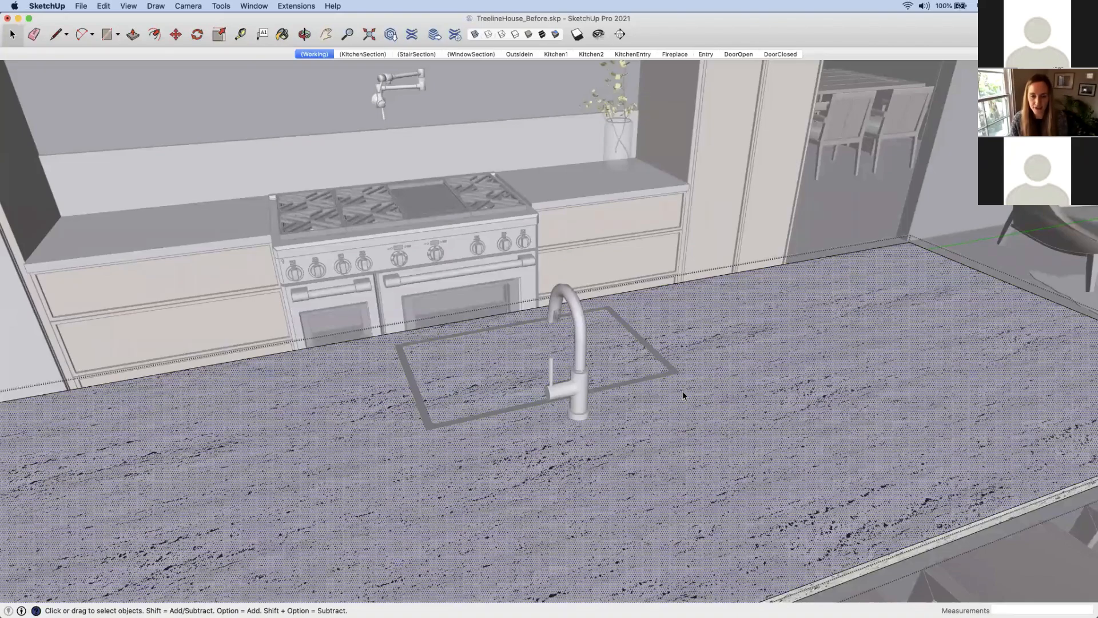
middle_drag(666, 404, 595, 391)
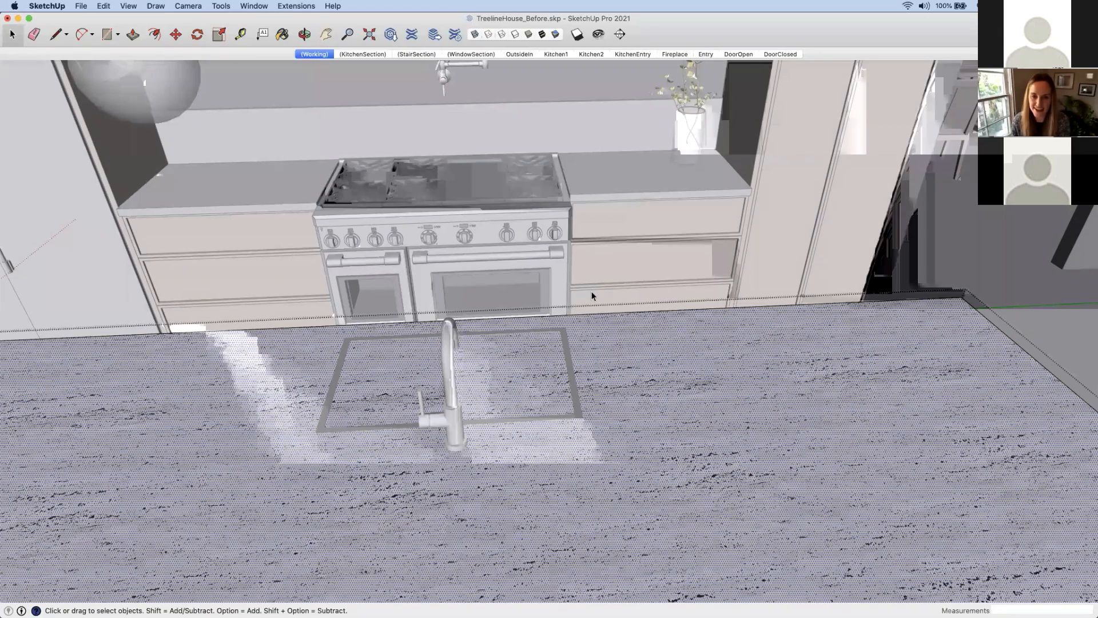
right_click(599, 382)
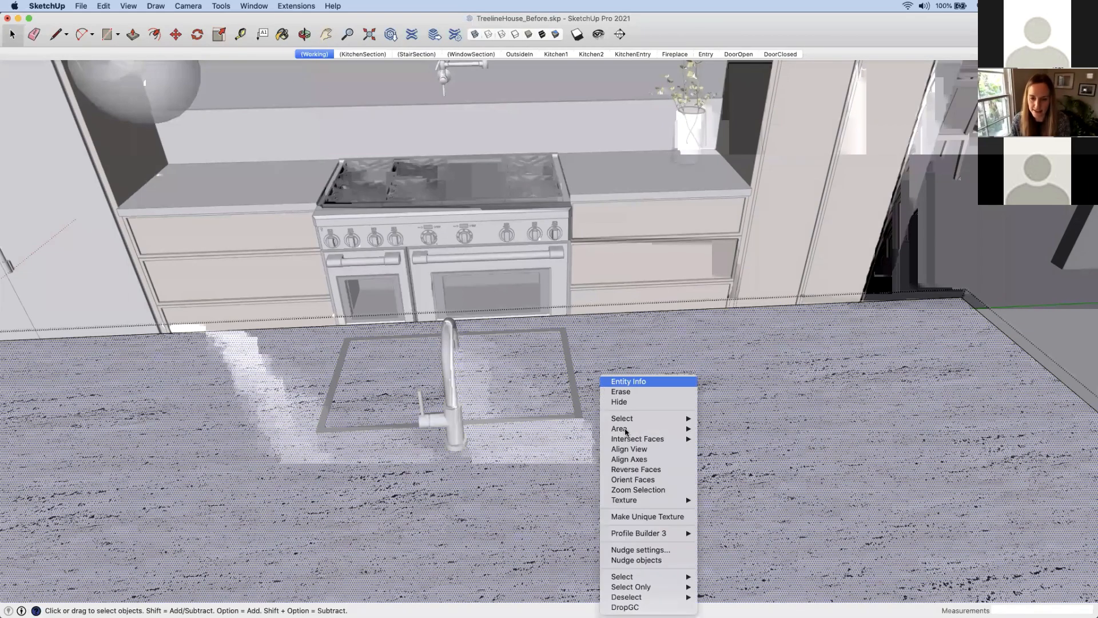
mouse_move(658, 439)
click(728, 439)
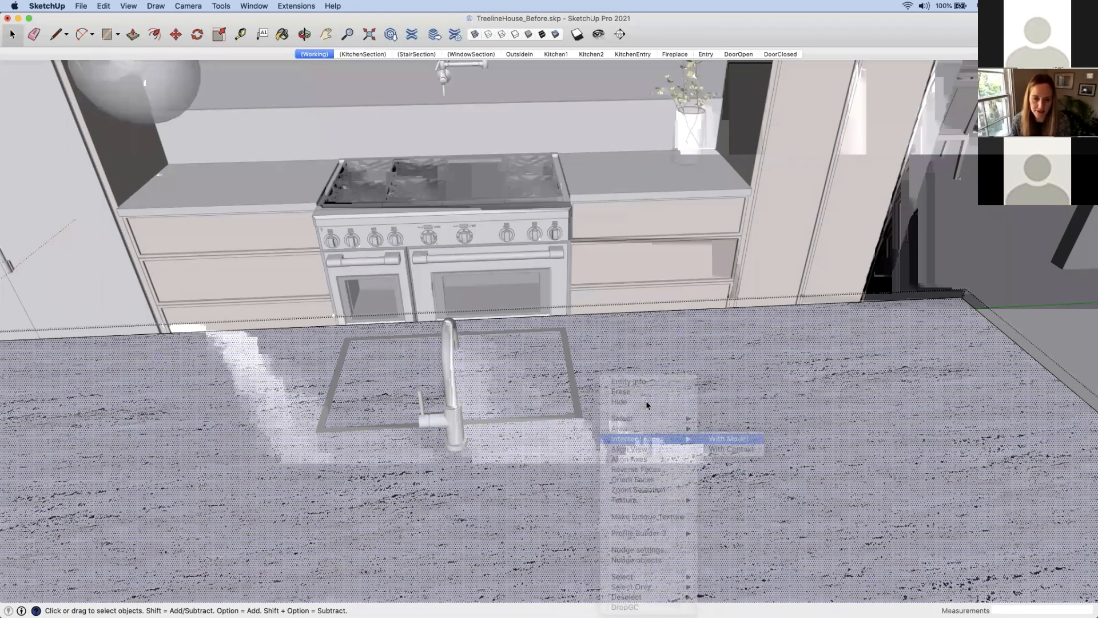
Delete the face inside the imprinted sink outline on the countertop and undo that deletion
middle_drag(487, 455, 355, 372)
click(351, 371)
key(Delete)
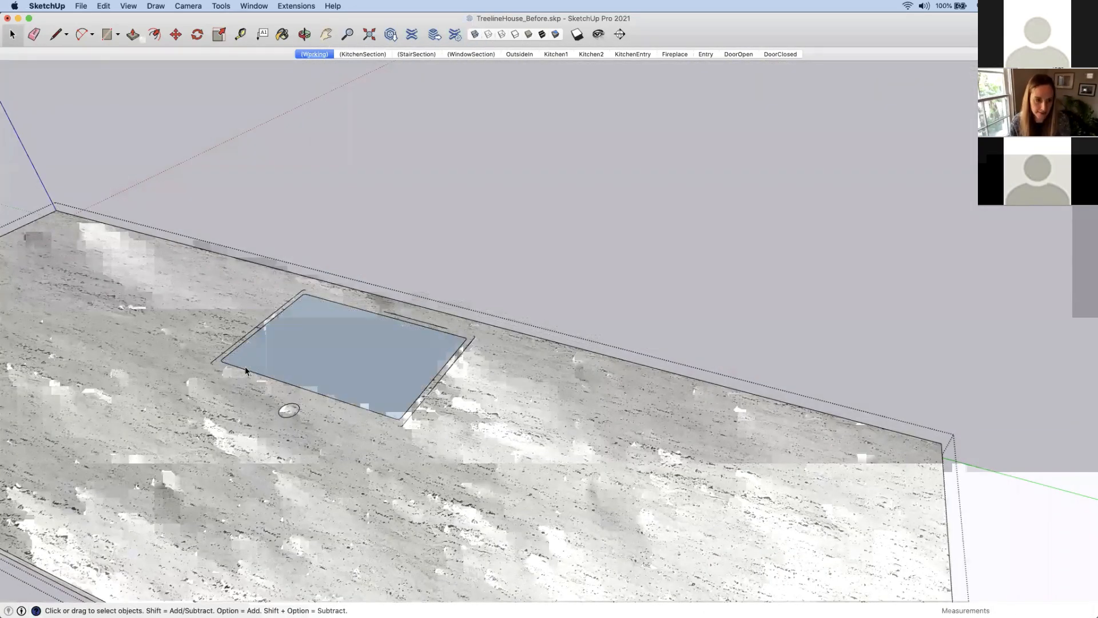
scroll(239, 369, up, 3)
scroll(238, 368, down, 2)
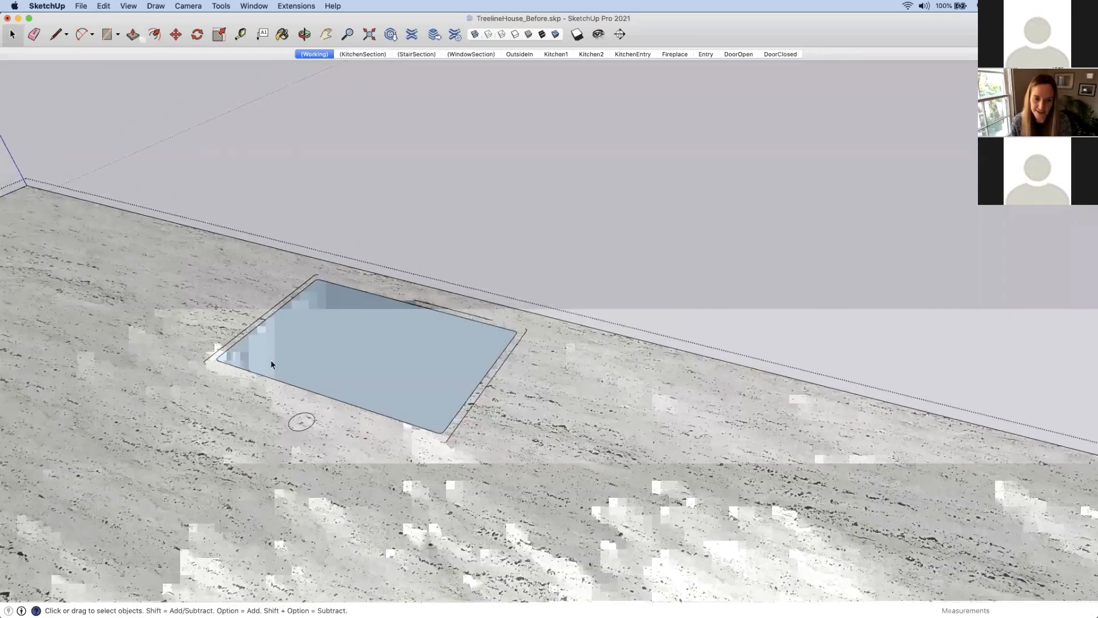
key(super+z)
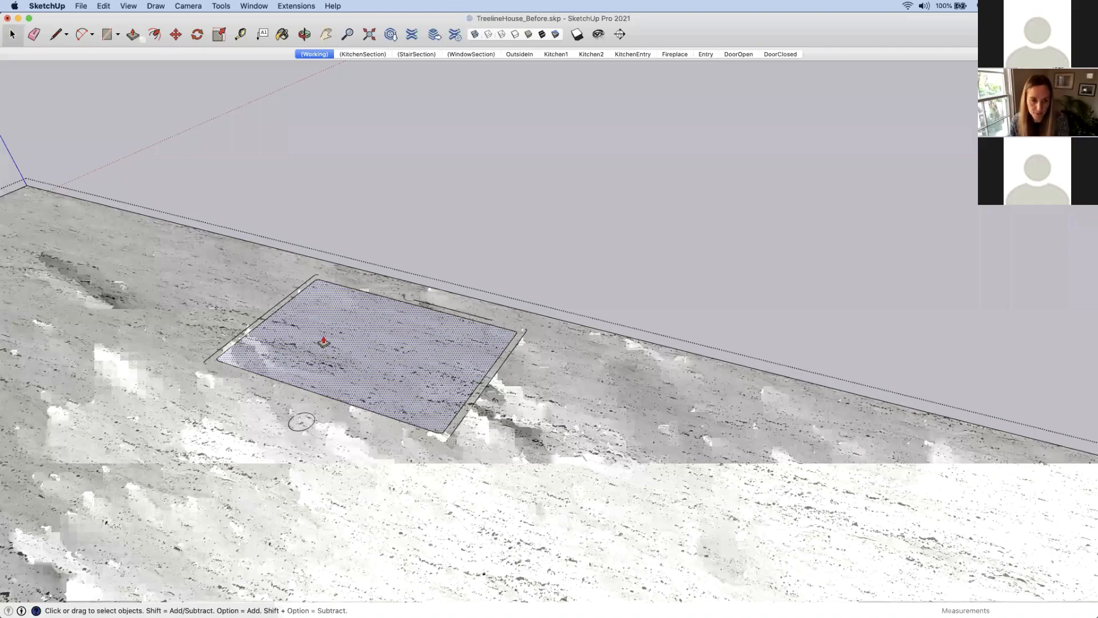
Push the face inside the sink outline 2" down into the countertop with Push/Pull
key(p)
click(323, 342)
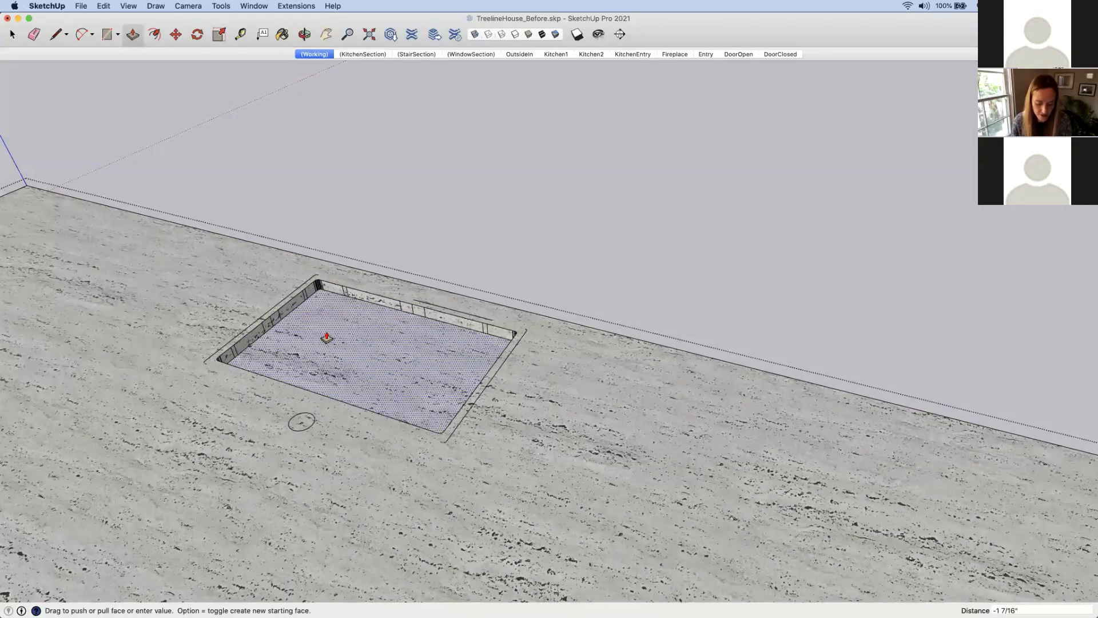
text(2)
key(Return)
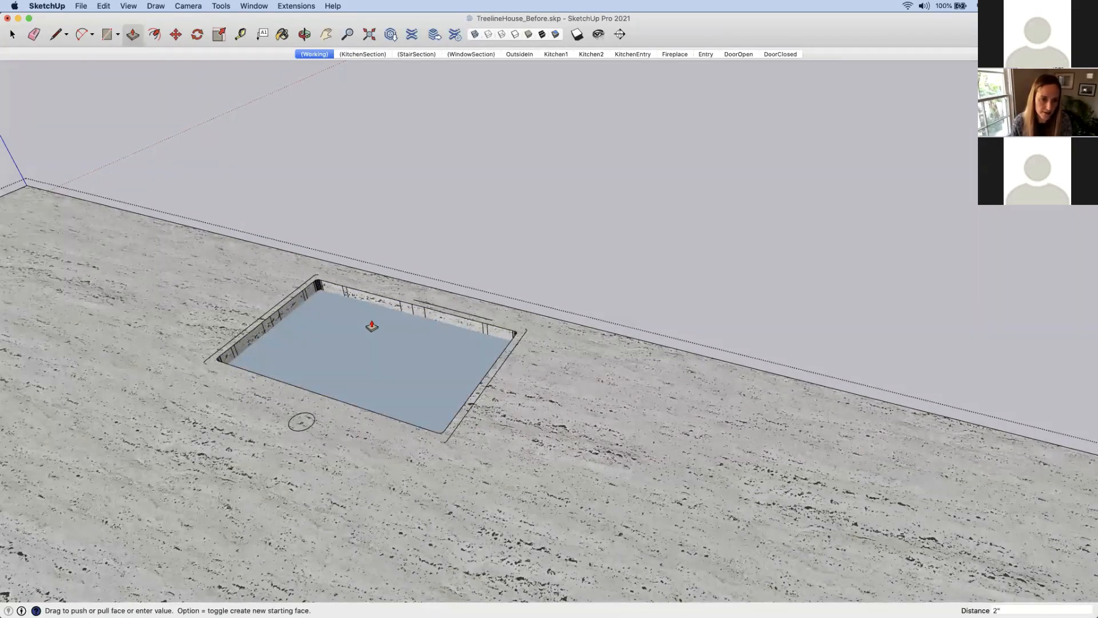
key(space)
Delete the recessed bottom face to open up the sink cutout in the countertop
scroll(307, 342, up, 2)
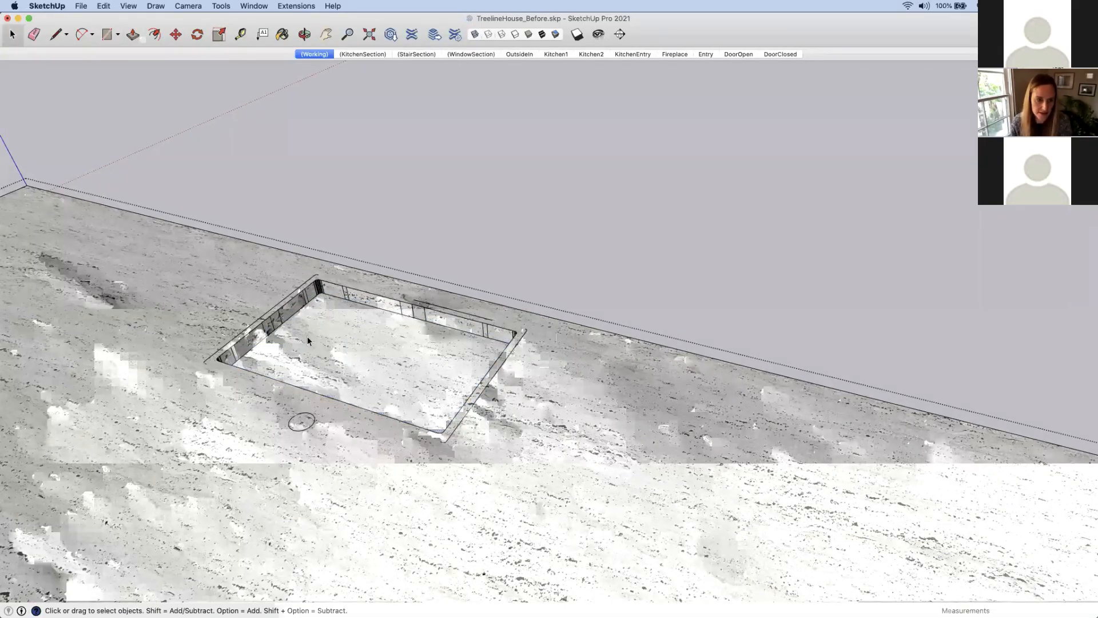
scroll(307, 342, up, 2)
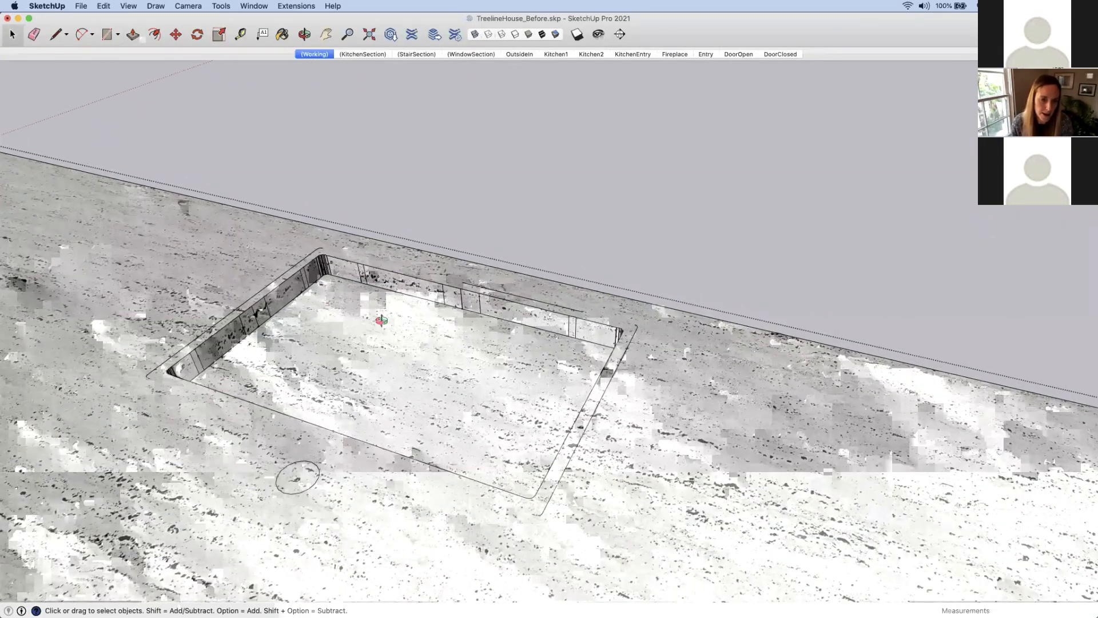
middle_drag(381, 320, 238, 269)
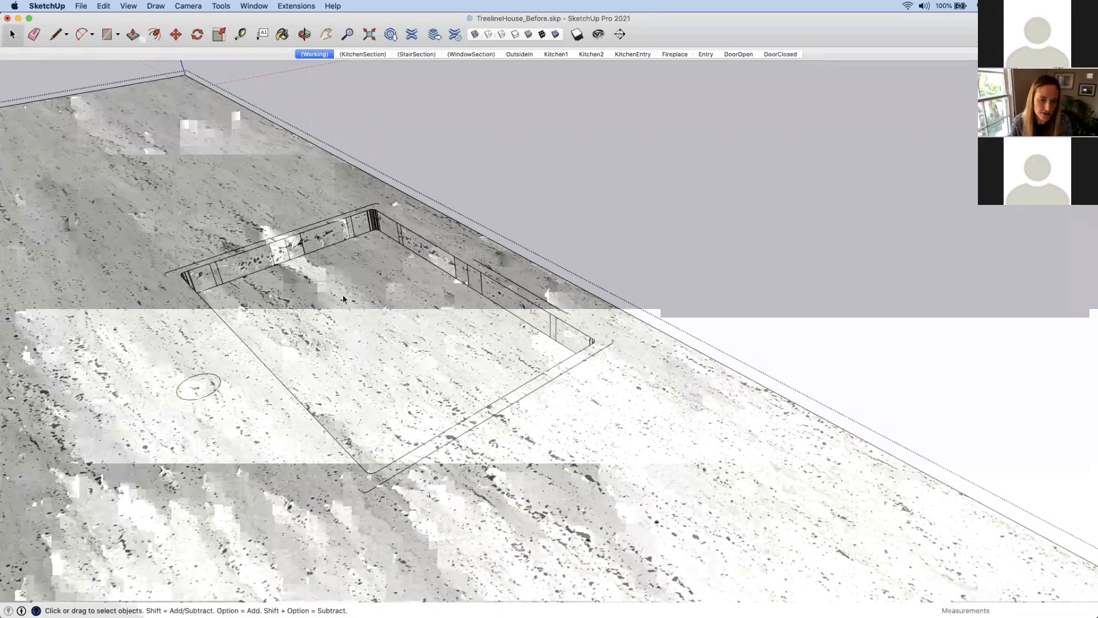
click(416, 362)
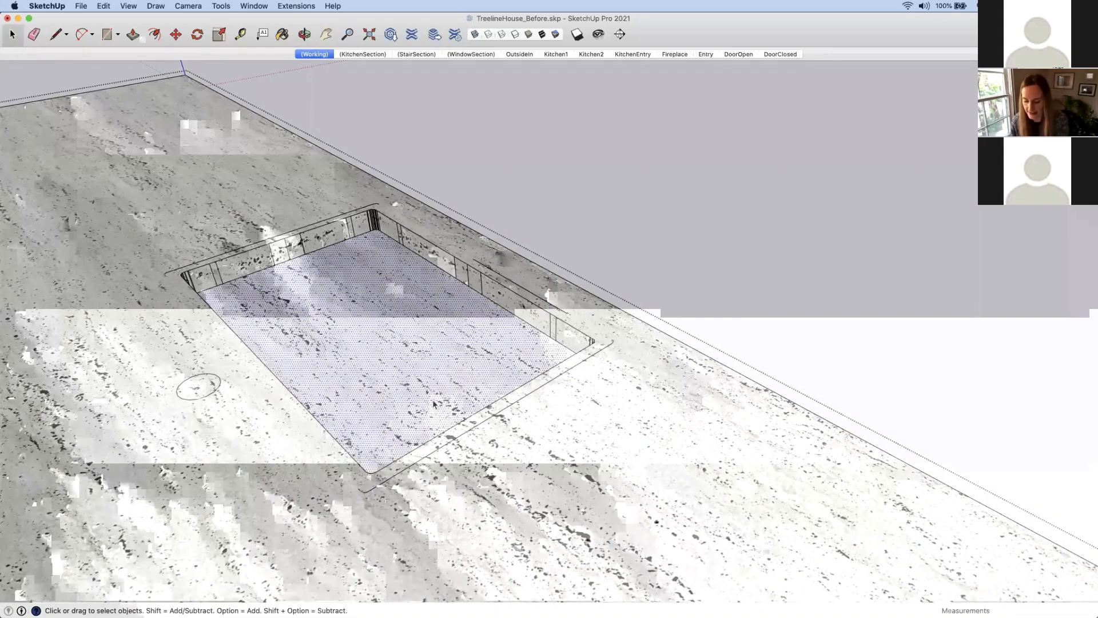
key(Delete)
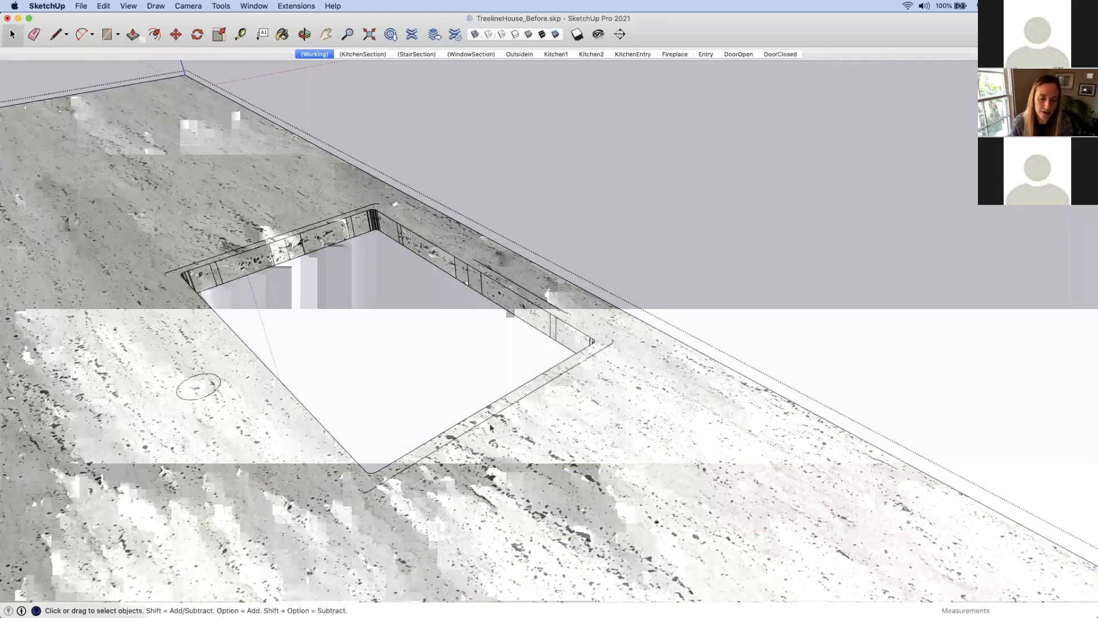
Close the countertop for editing and move the sink 2" straight down so it sits below the countertop
click(567, 170)
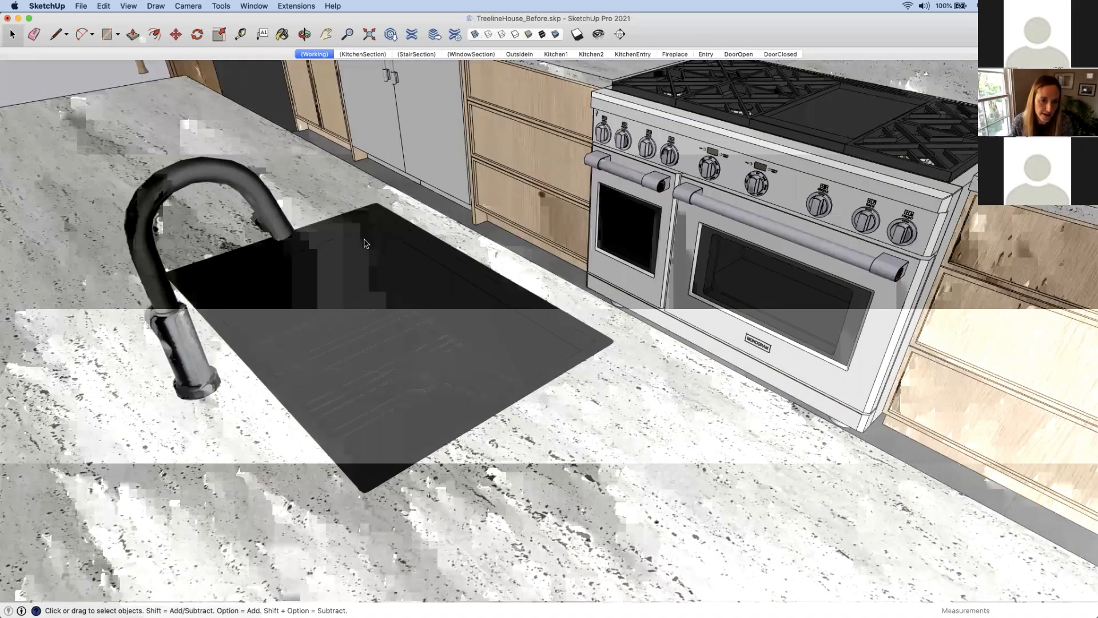
click(366, 280)
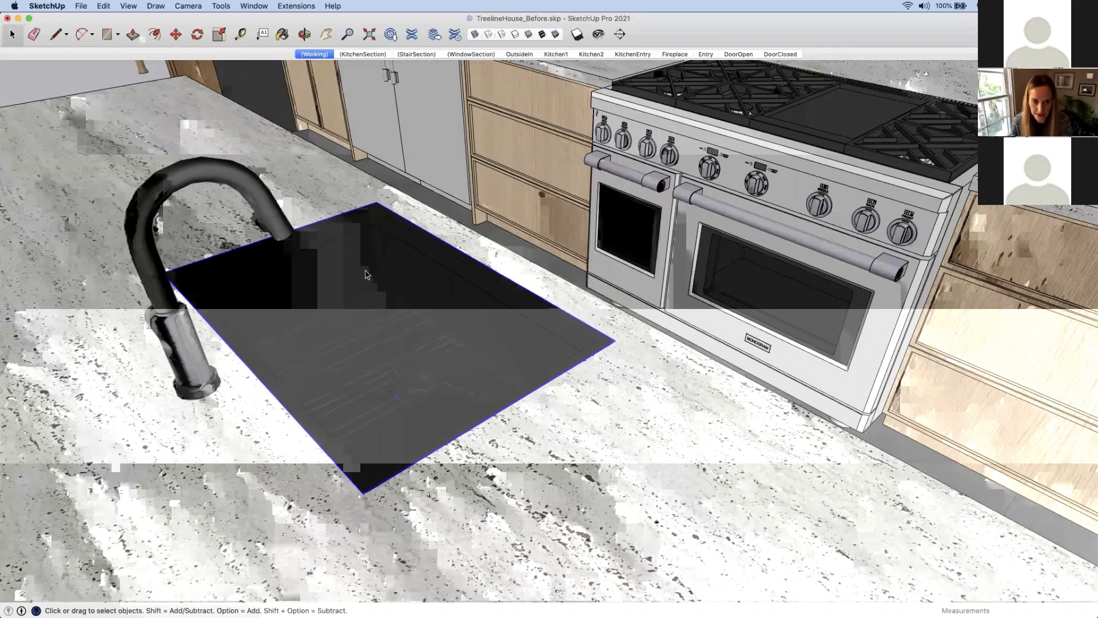
key(m)
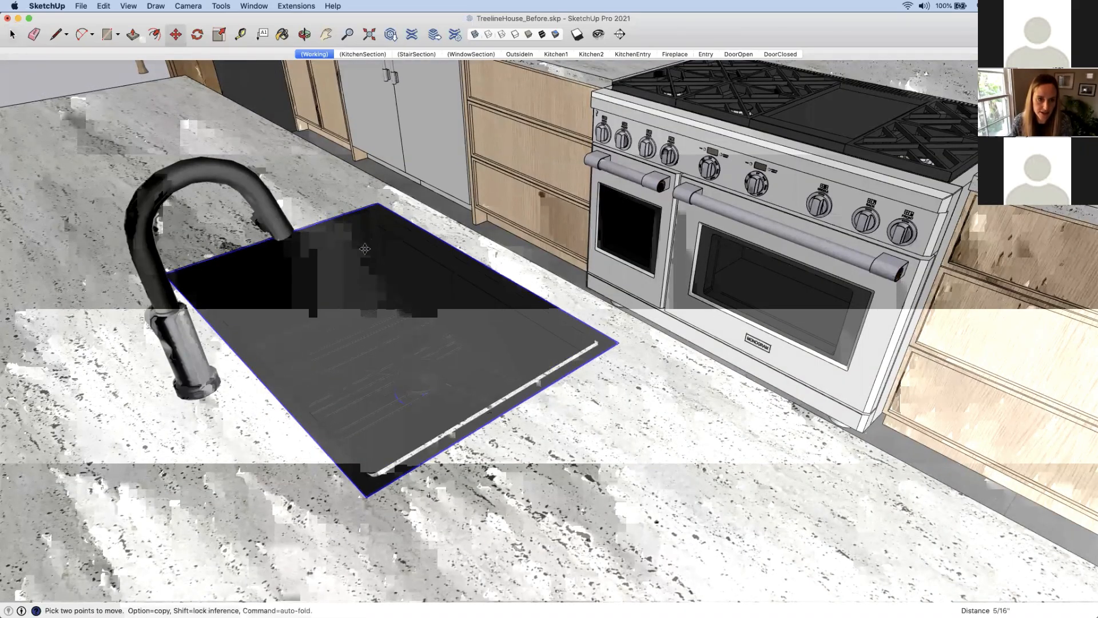
click(373, 238)
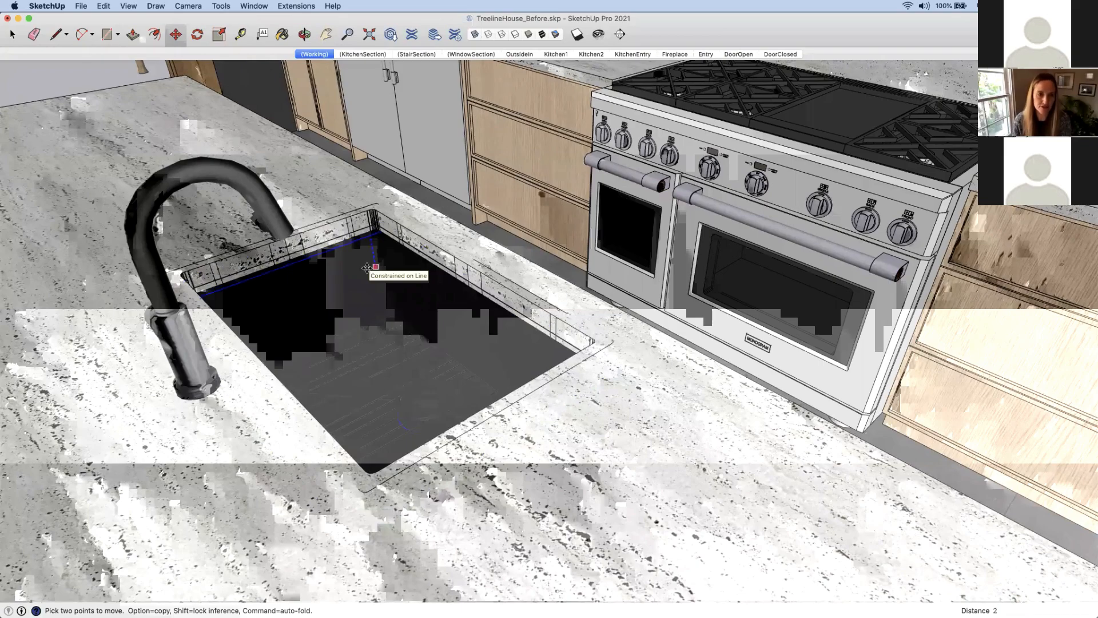
key(space)
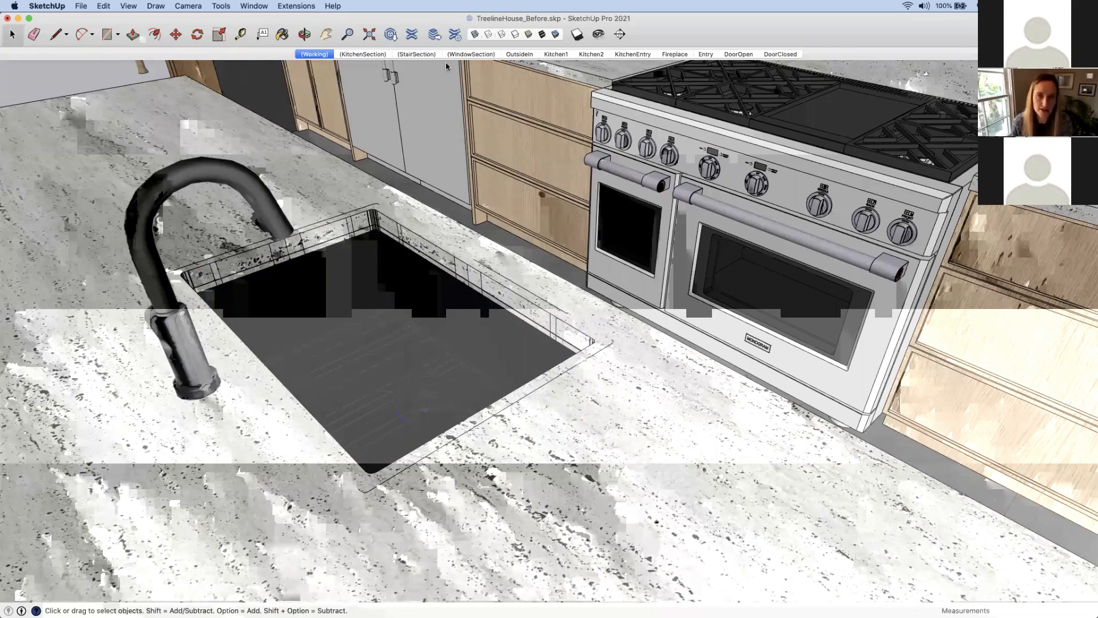
Switch the model's face style to Monochrome for cleaning up the sink opening
click(553, 37)
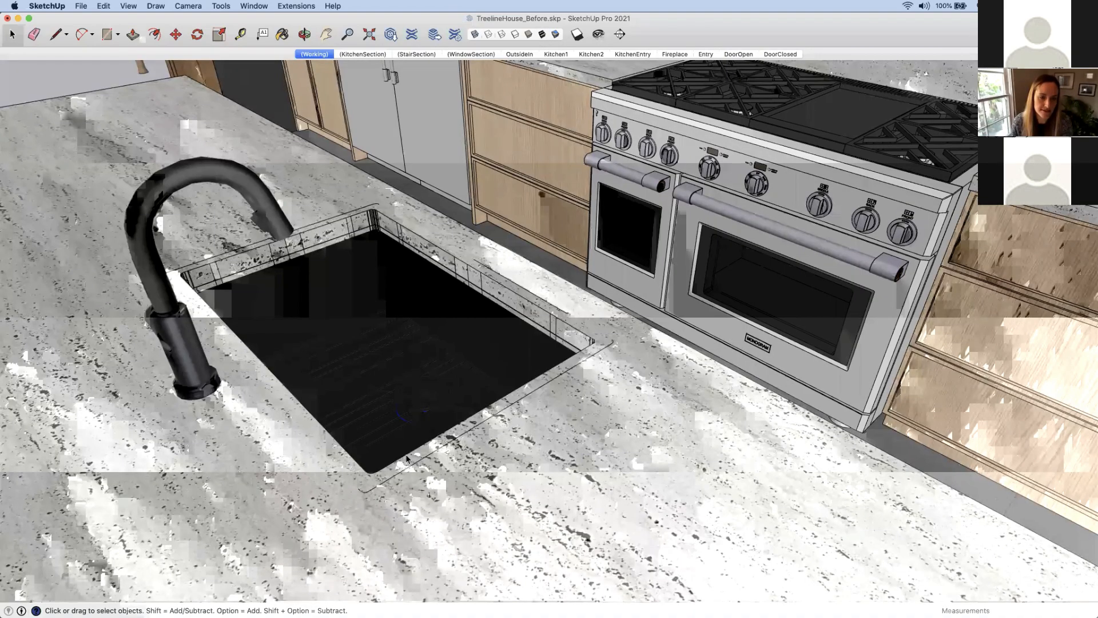
middle_drag(433, 478, 342, 298)
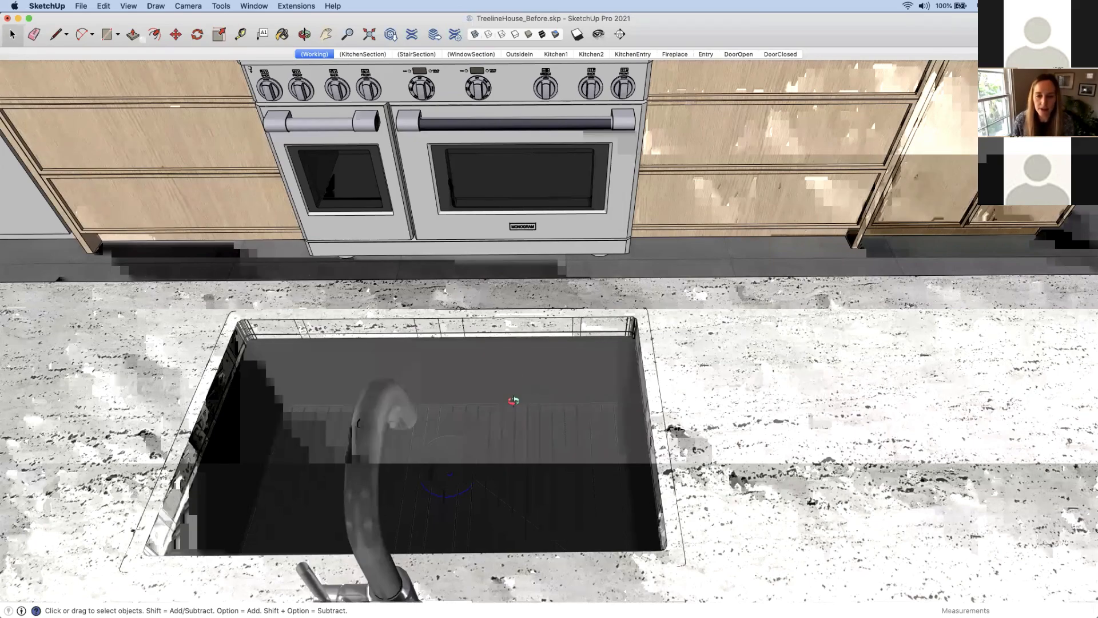
mouse_move(513, 400)
middle_down()
mouse_move(503, 449)
mouse_move(428, 191)
middle_up()
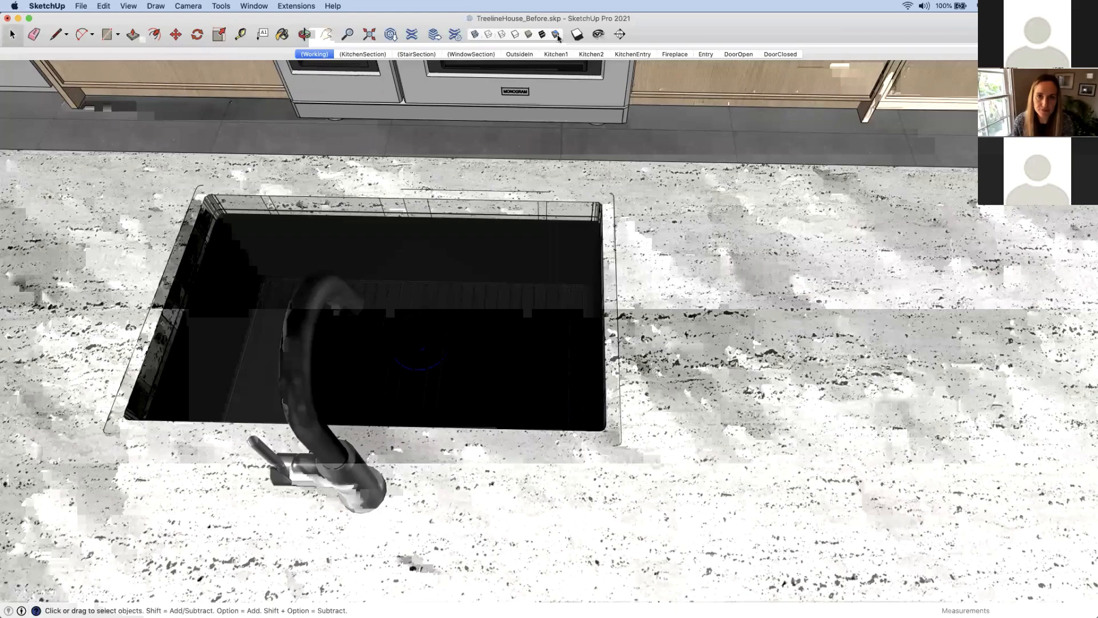
click(555, 34)
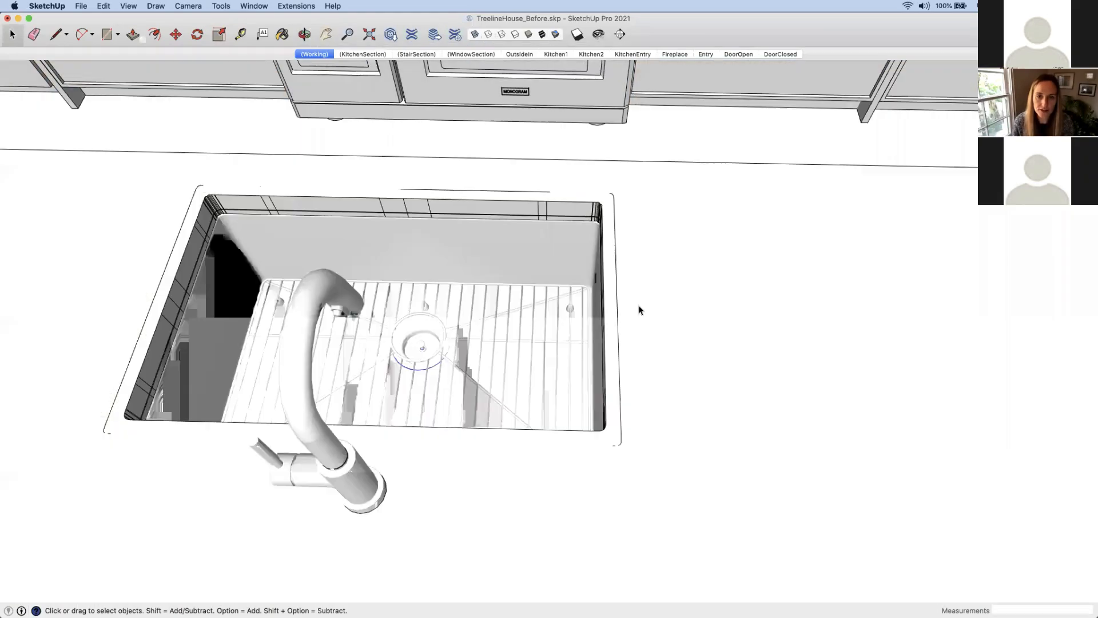
Open the island countertop for editing and delete the stray edge along the opening's short side and the faucet's circle outline
double_click(619, 321)
double_click(618, 321)
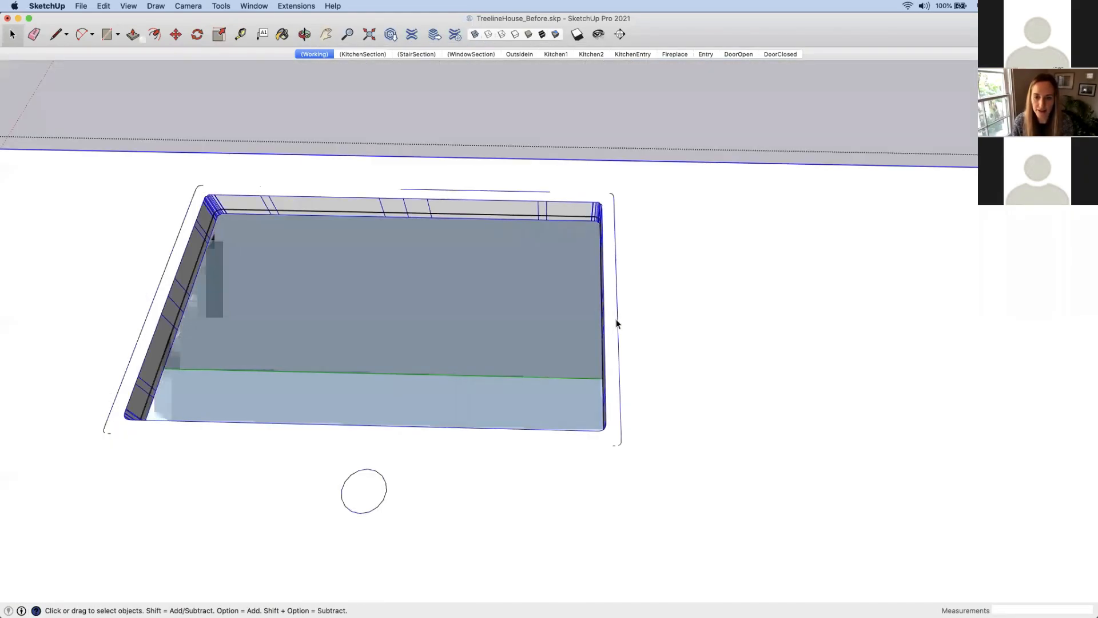
click(618, 324)
key(Delete)
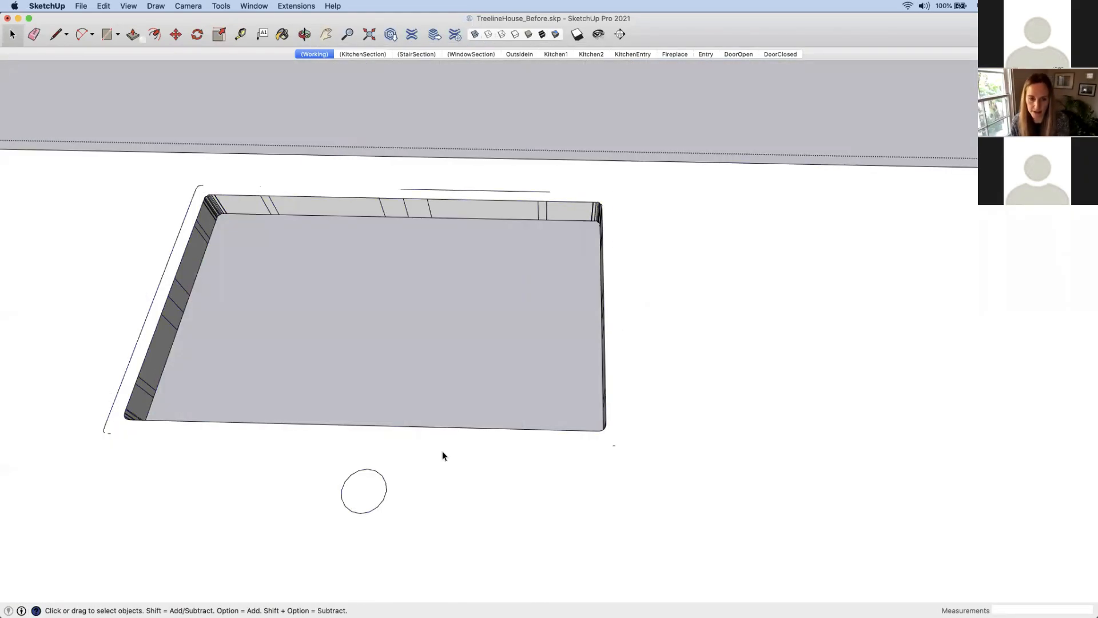
drag(334, 461, 403, 534)
key(Delete)
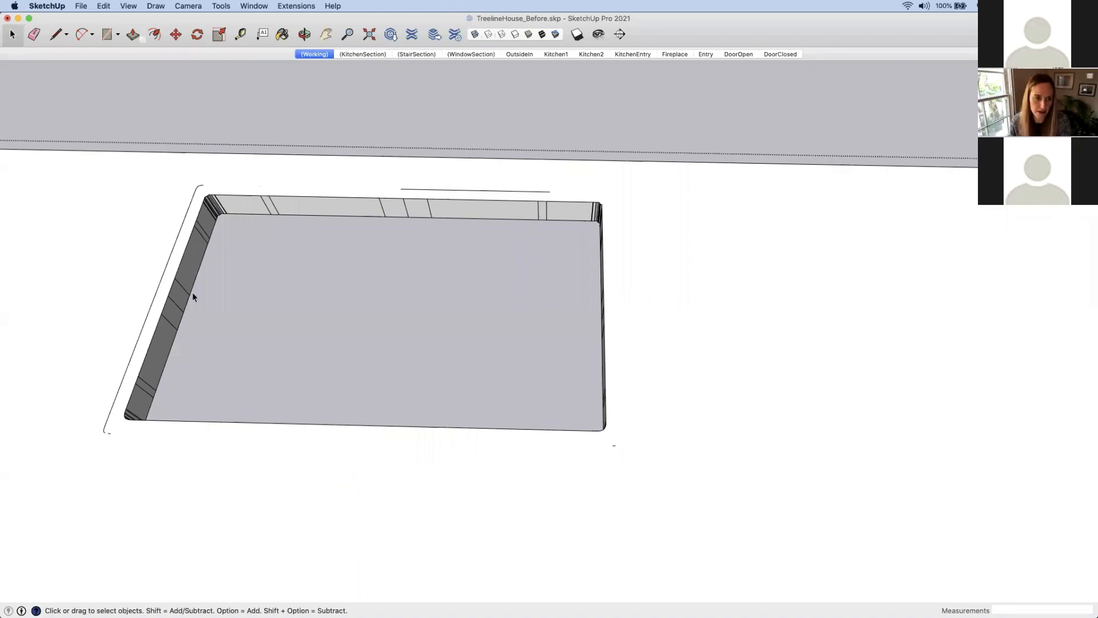
Soften the vertical edges around the back corner of the sink cutout with the Eraser
scroll(228, 208, up, 5)
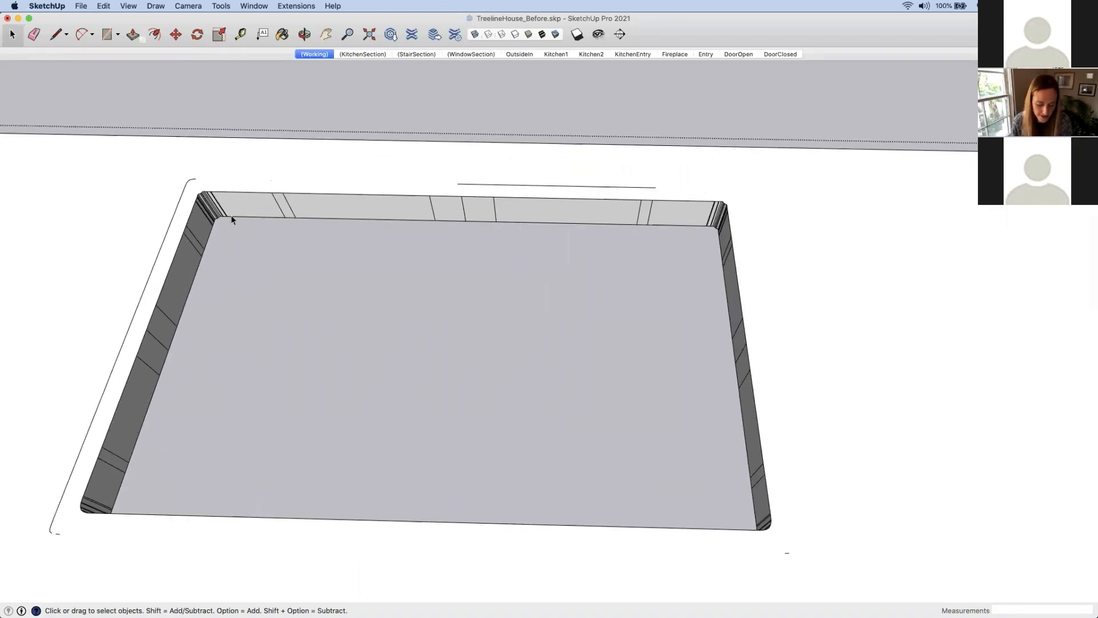
key(e)
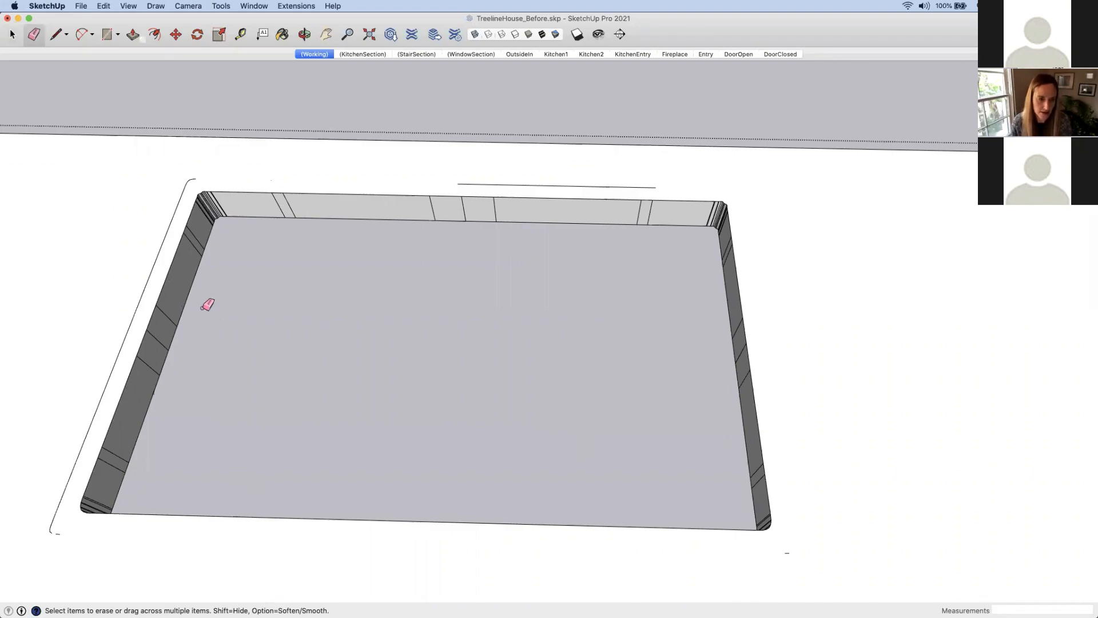
mouse_move(196, 238)
mouse_down()
mouse_move(211, 204)
mouse_move(228, 198)
mouse_move(232, 213)
mouse_up()
key(space)
click(230, 209)
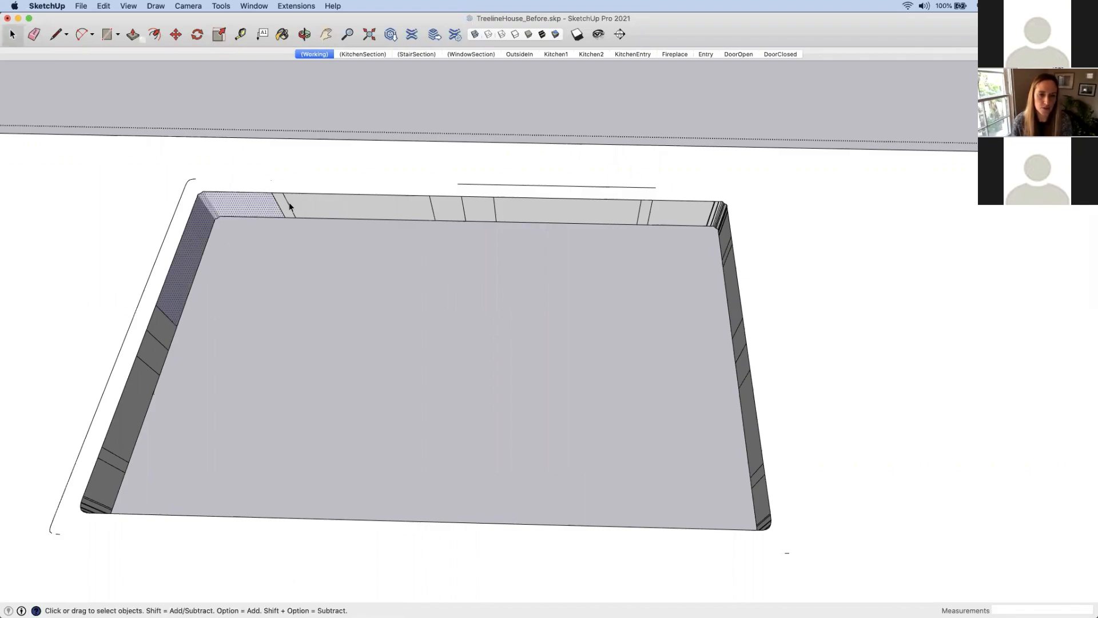
Delete the stray line running behind the long edge of the sink opening
scroll(475, 279, down, 3)
middle_drag(490, 340, 501, 475)
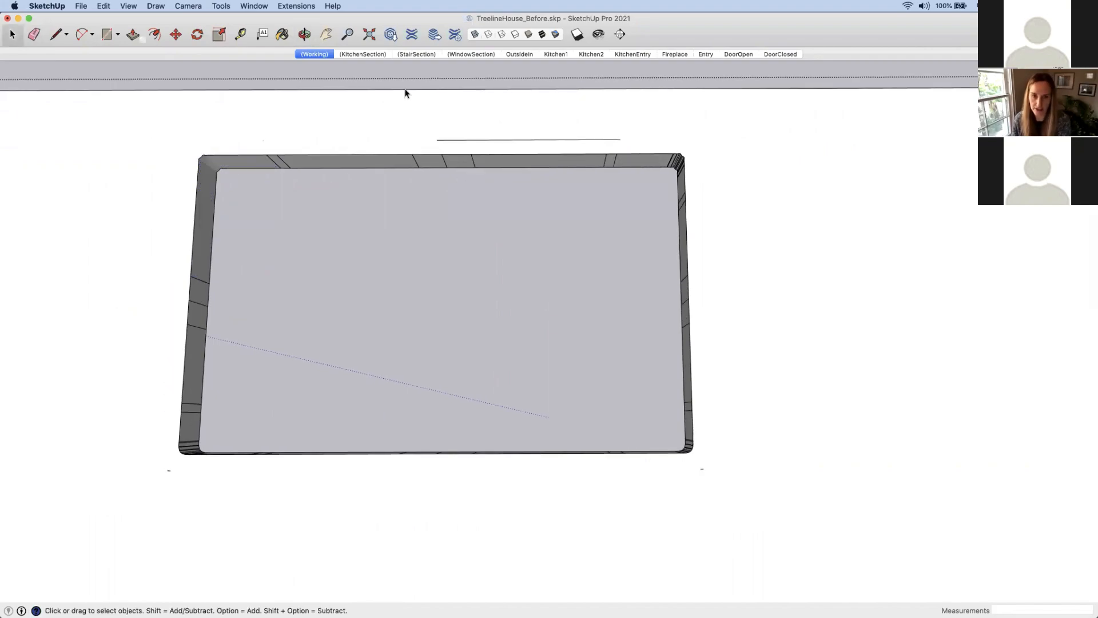
click(460, 140)
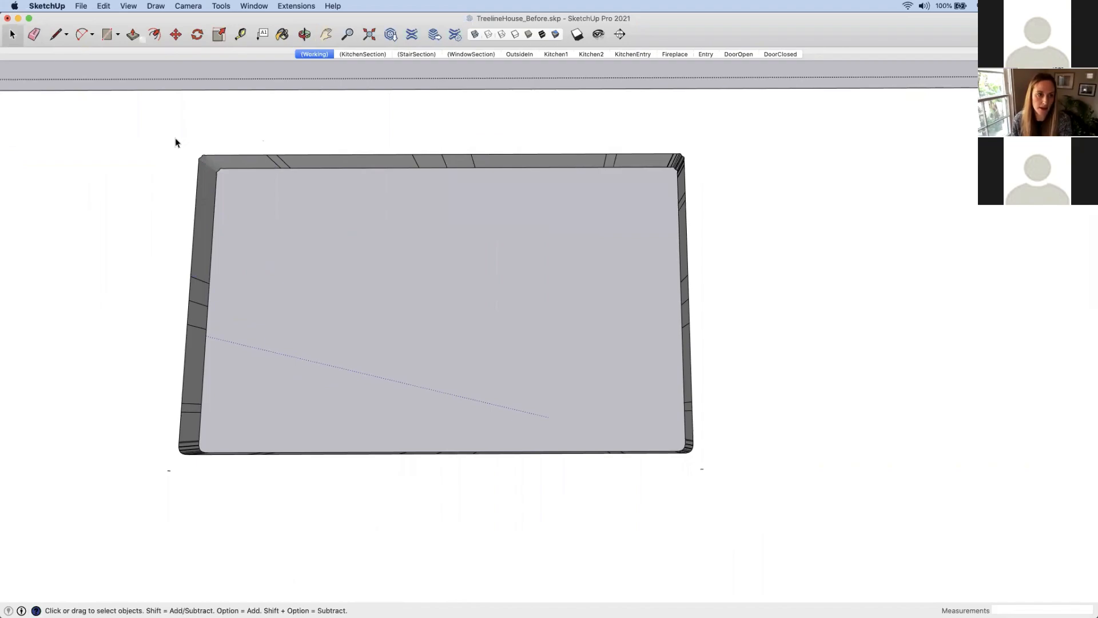
Soften the edges of all the sink cutout's walls, including coplanar ones, and select the resulting surface to check it
drag(174, 140, 787, 569)
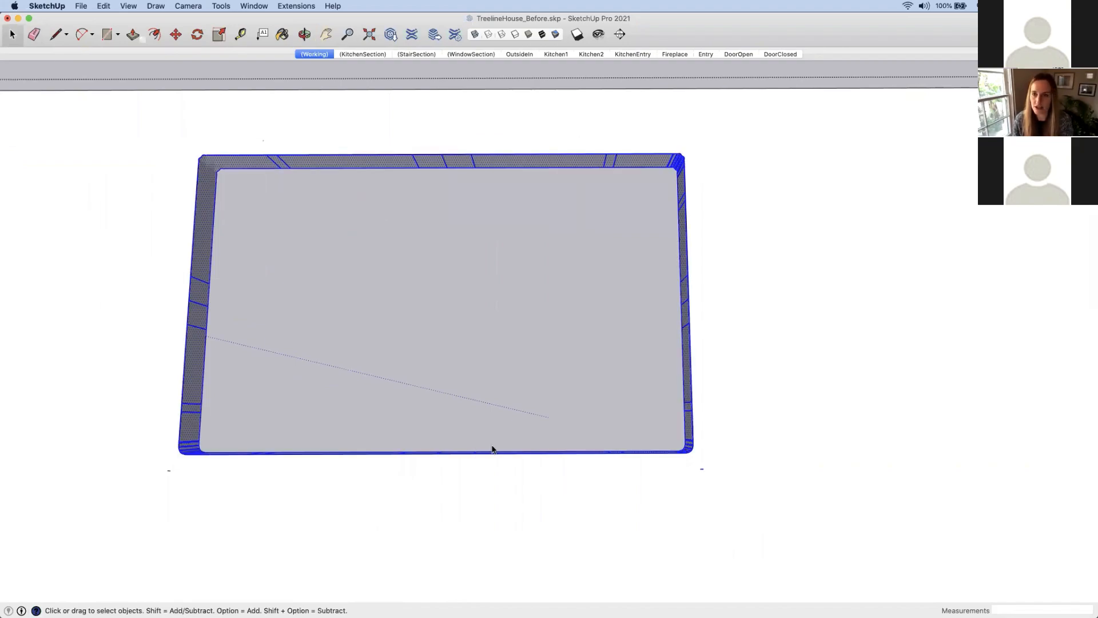
drag(1030, 58, 998, 58)
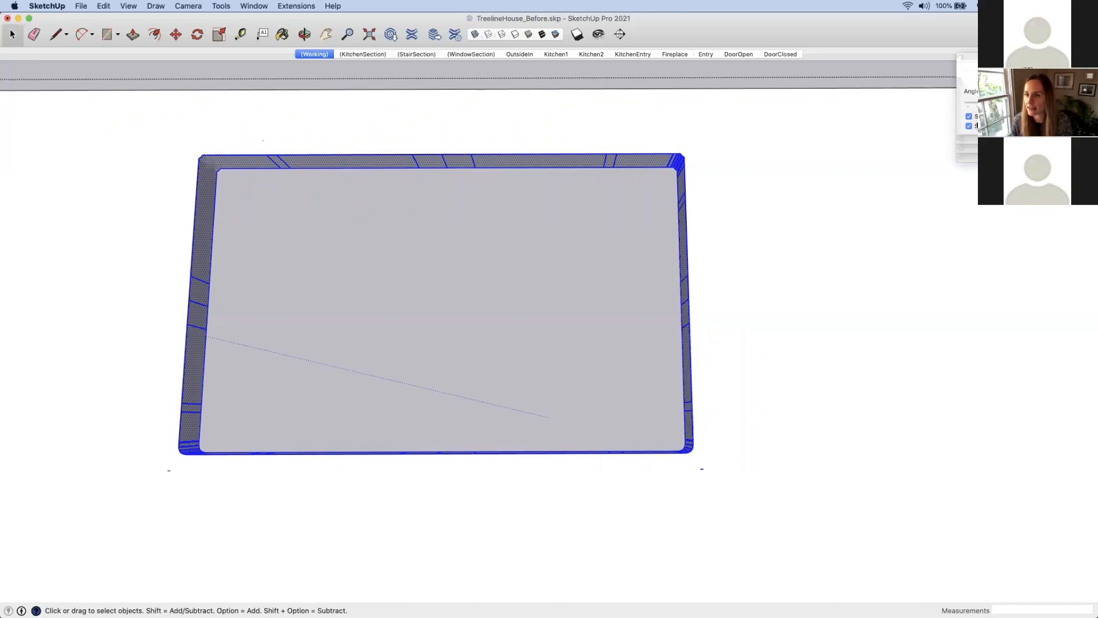
click(970, 125)
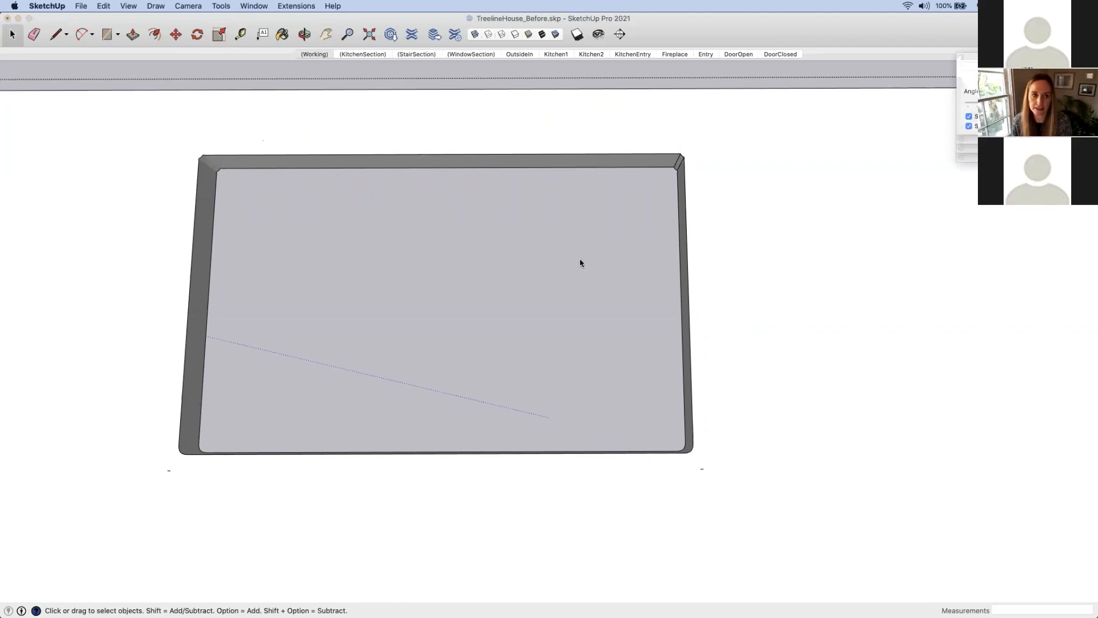
middle_drag(600, 389, 411, 350)
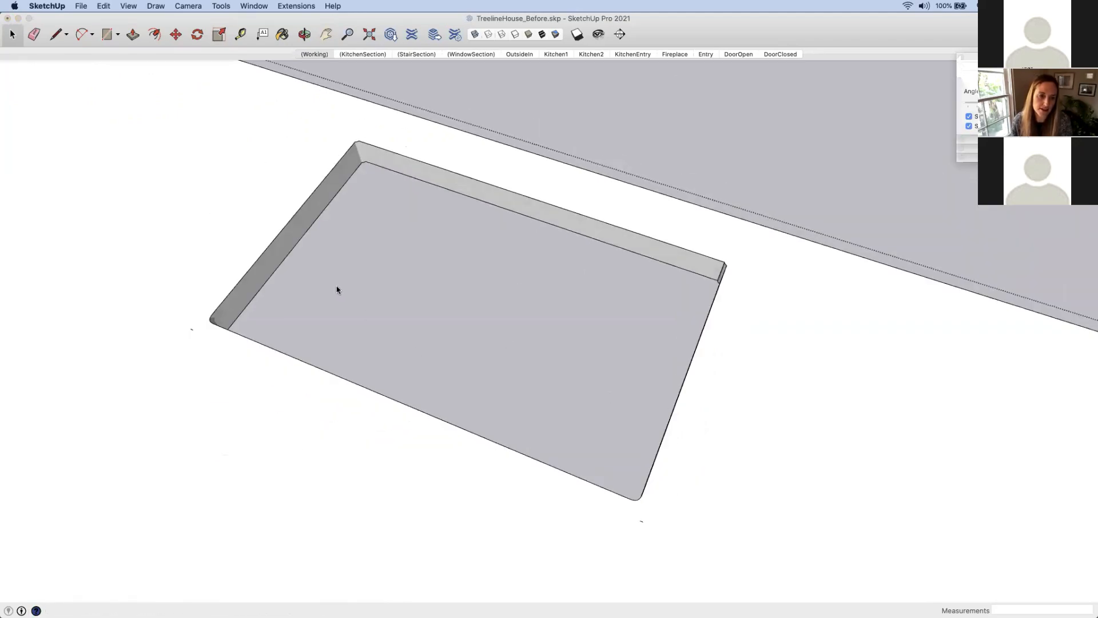
middle_drag(337, 290, 319, 267)
triple_click(338, 252)
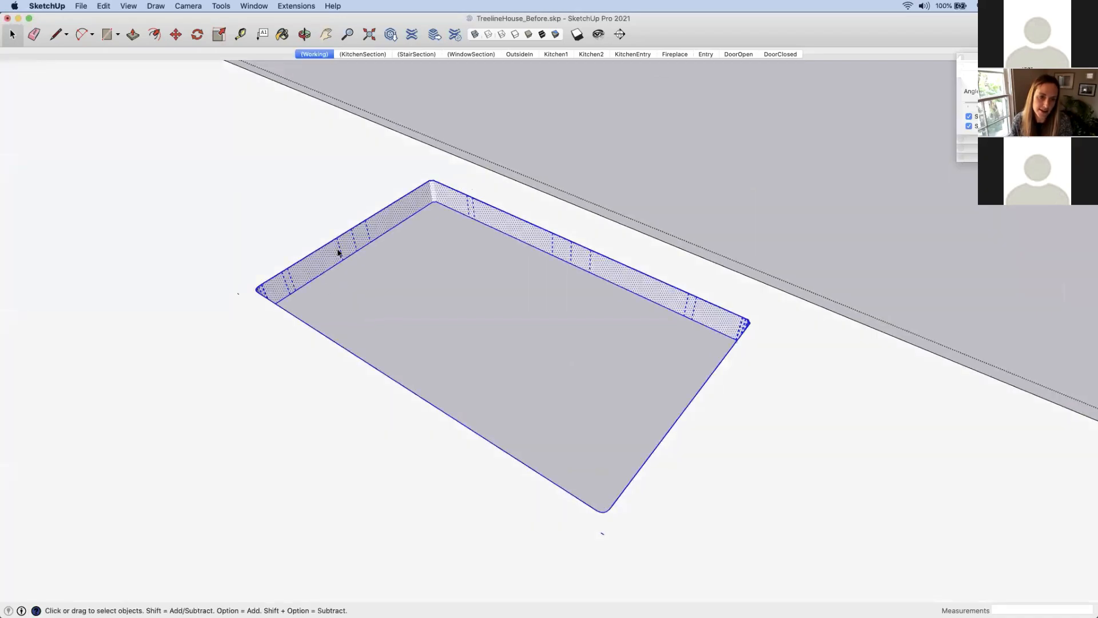
Close the countertop for editing and switch the face style back to Shaded With Textures
click(568, 114)
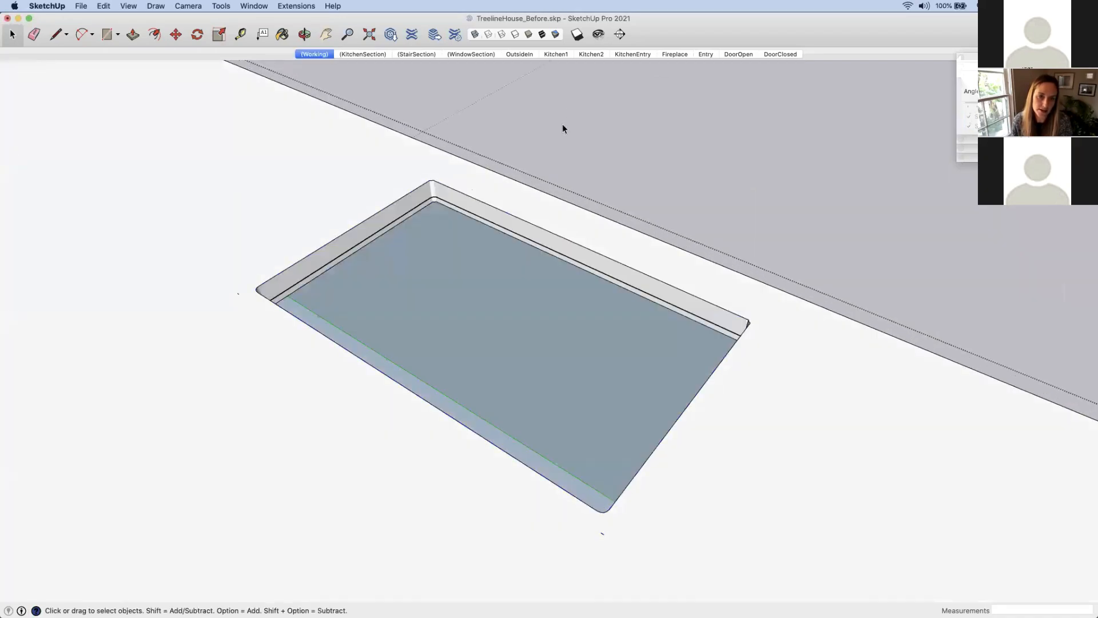
click(561, 124)
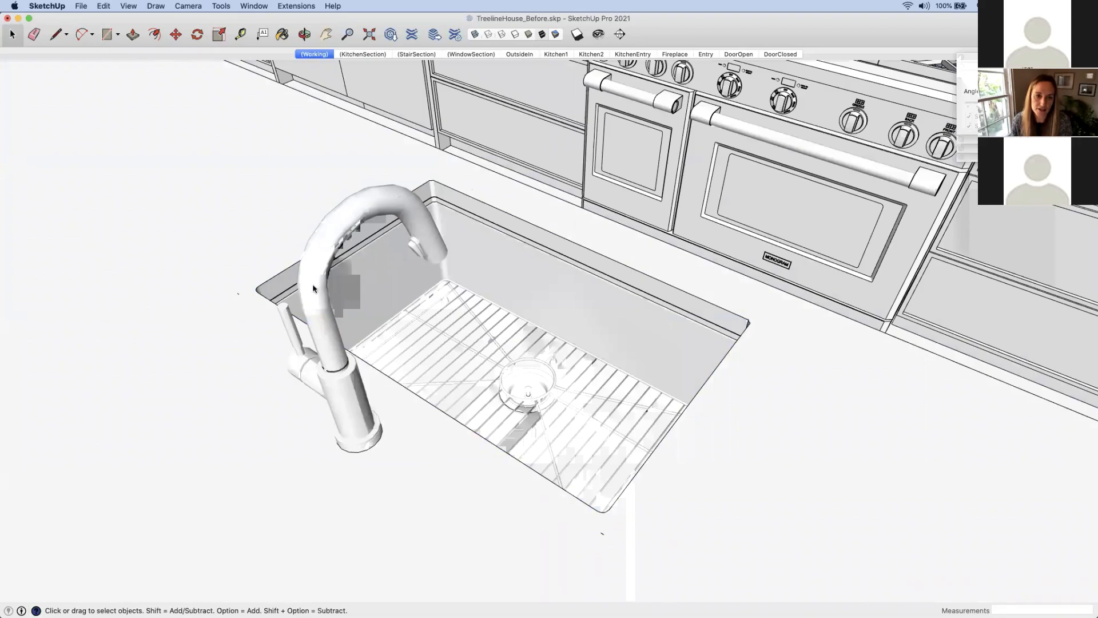
key(shift+t)
scroll(320, 264, up, 4)
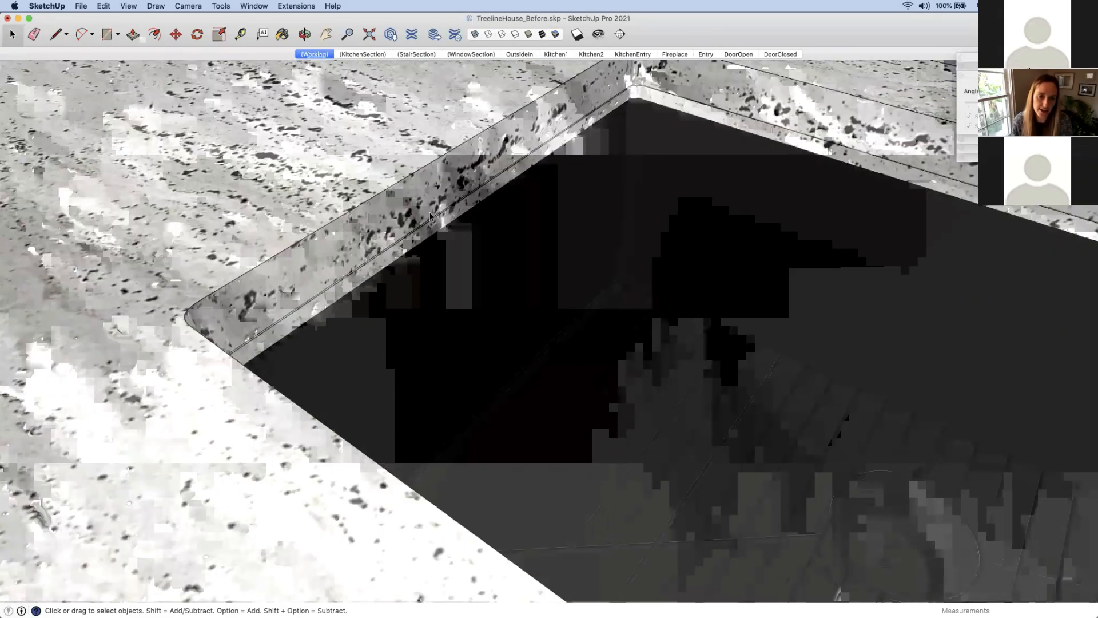
Paint the sink cutout's inner walls with the countertop's stone material inside the countertop group and close the group
middle_drag(457, 220, 153, 239)
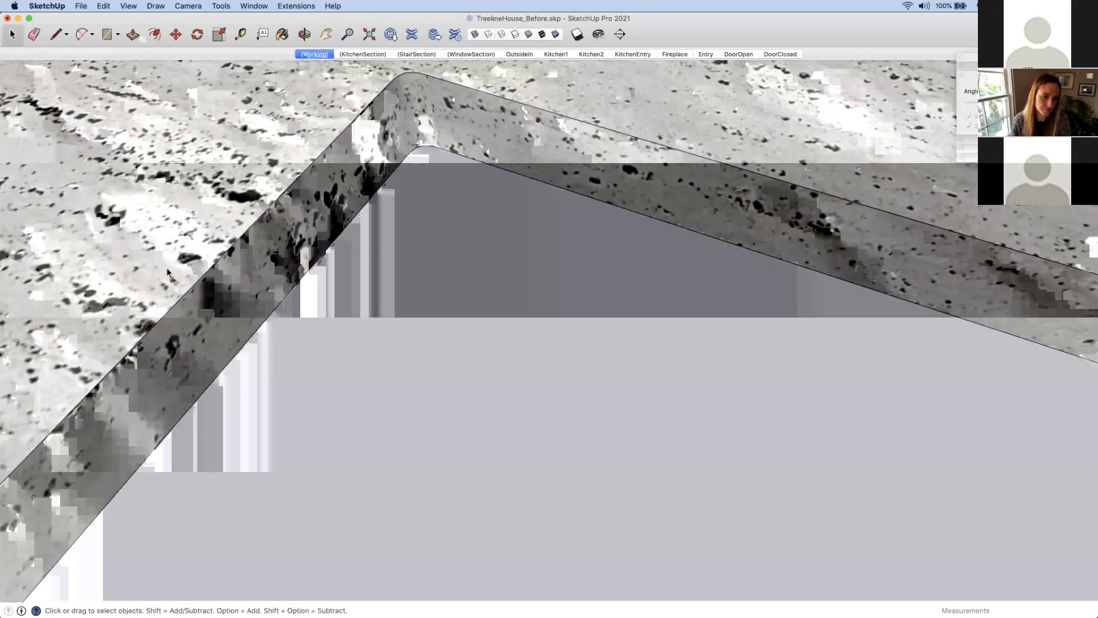
key(b)
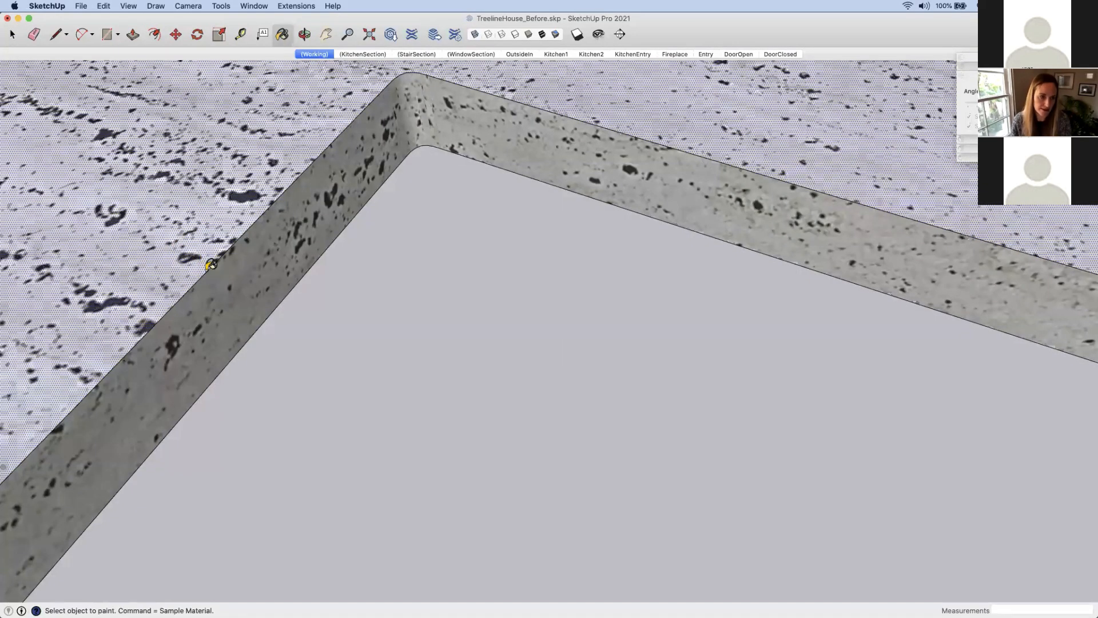
click(227, 302)
key(space)
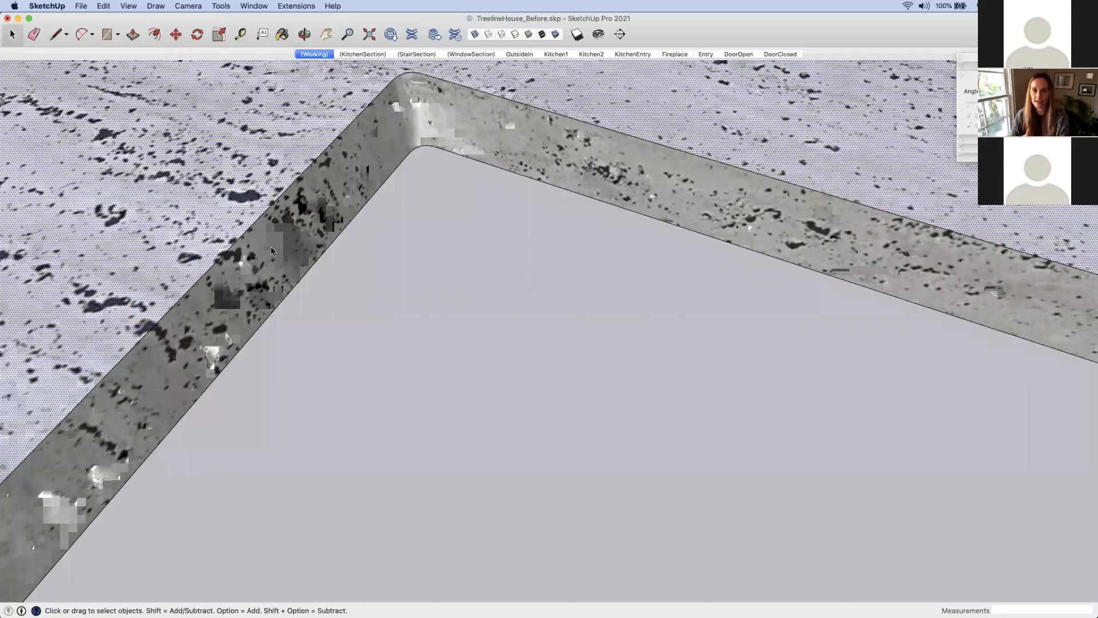
scroll(277, 246, down, 6)
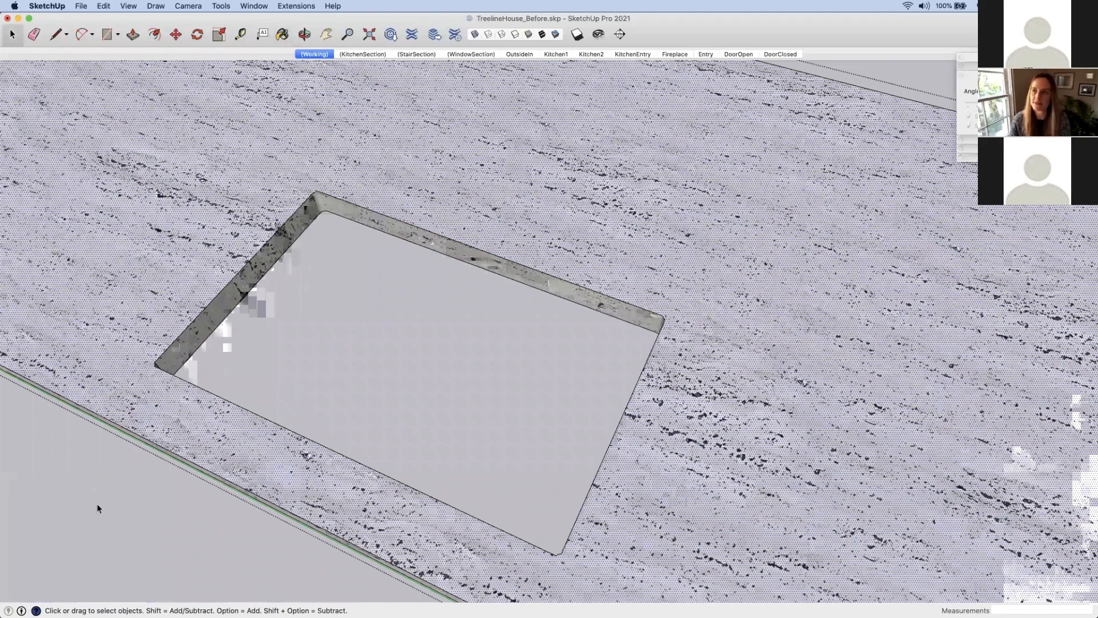
mouse_move(97, 504)
middle_down()
mouse_move(257, 366)
mouse_move(147, 510)
middle_up()
click(146, 511)
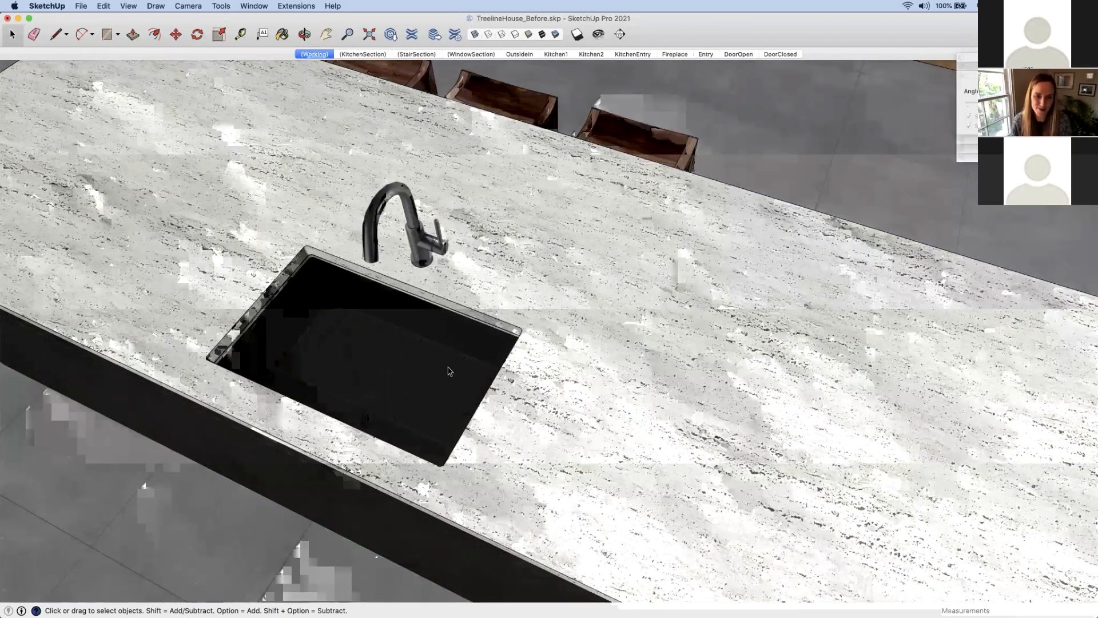
Examine the finished sink cutout and the whole kitchen island from above
key(o)
middle_drag(416, 368, 541, 409)
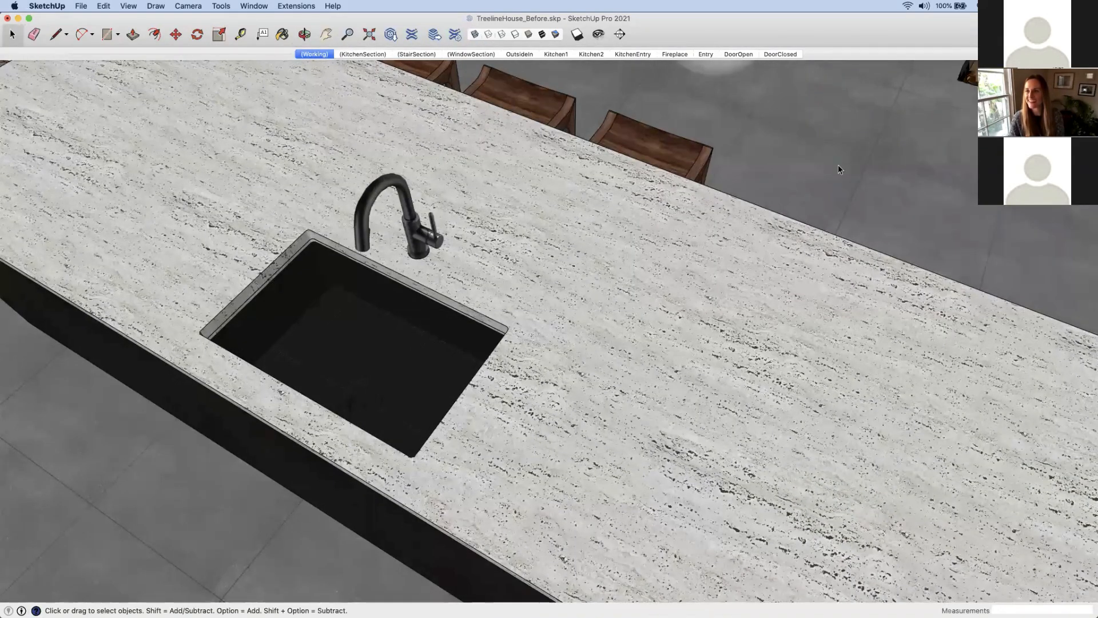
scroll(616, 360, down, 5)
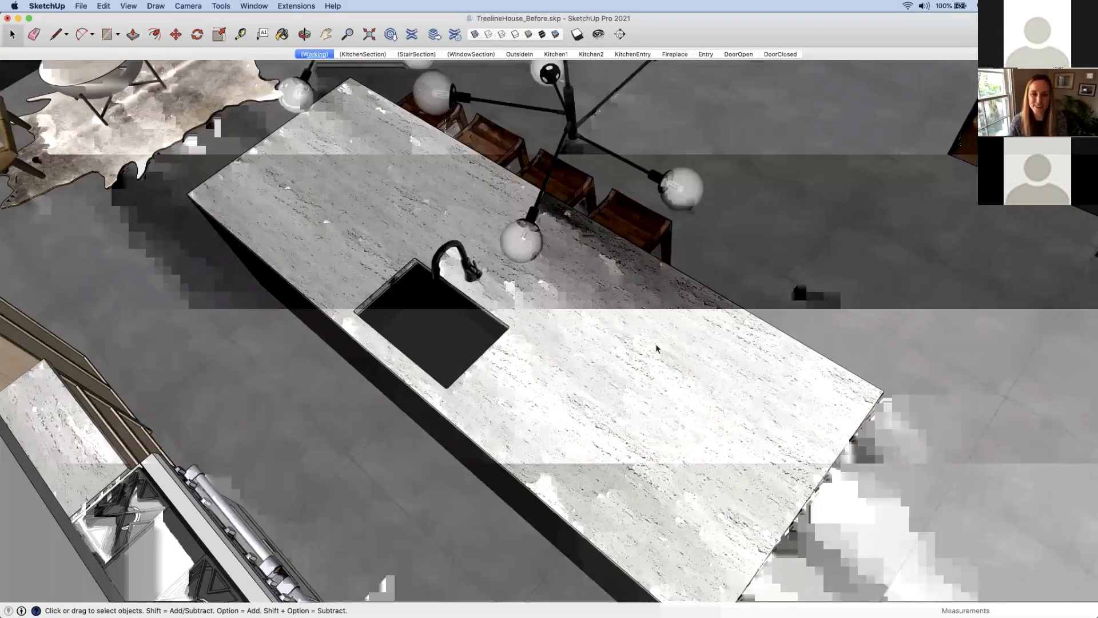
scroll(656, 348, down, 4)
middle_drag(656, 349, 572, 486)
scroll(611, 414, down, 4)
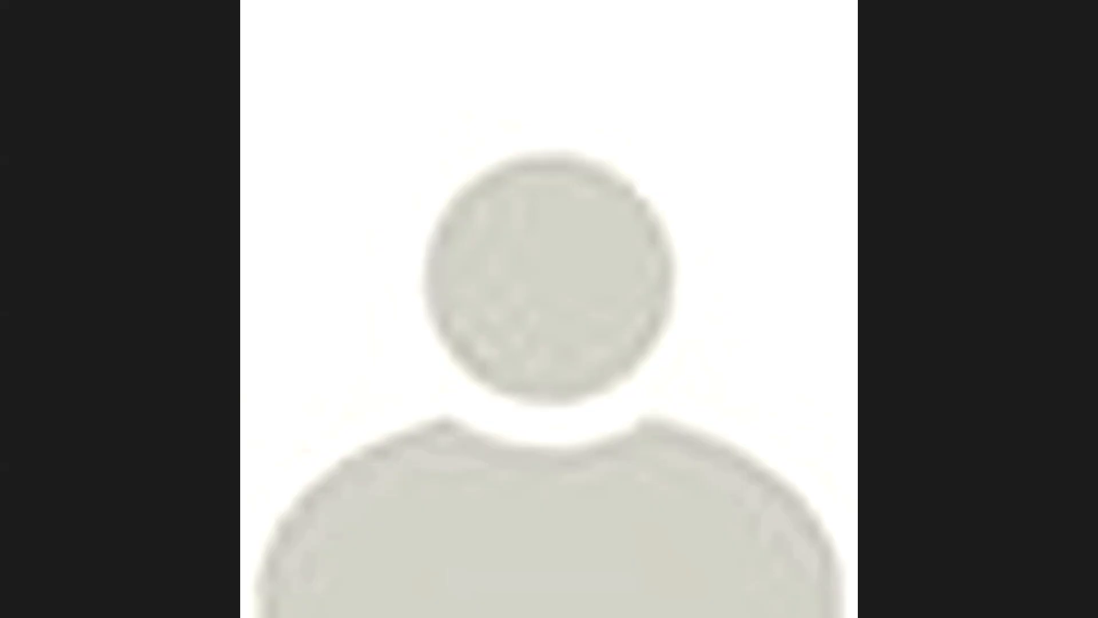